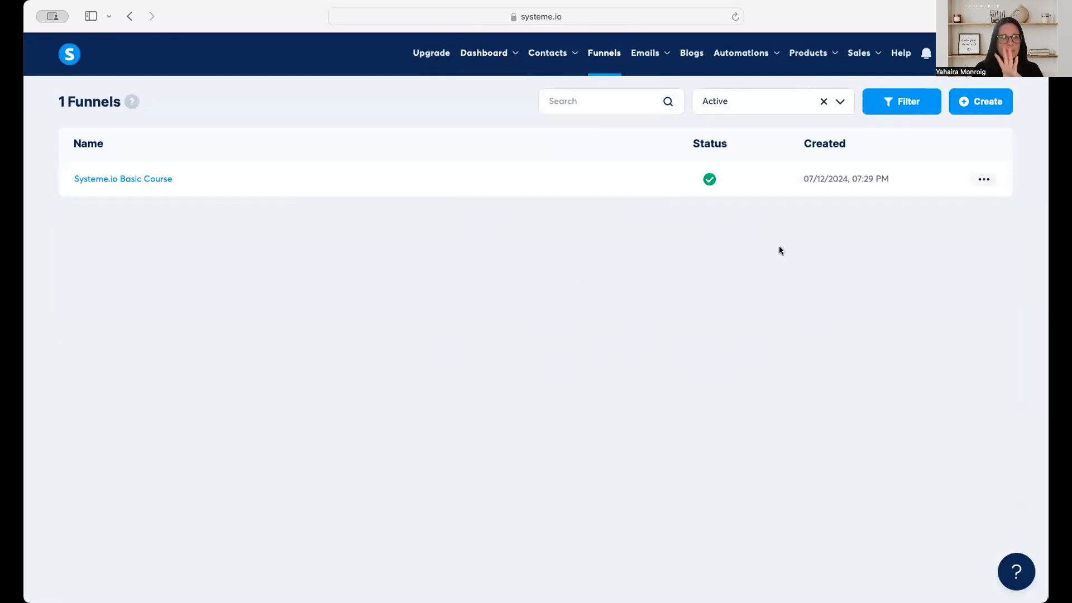
Start a new funnel and name it "Best E-book Ever".
left_click(969, 108)
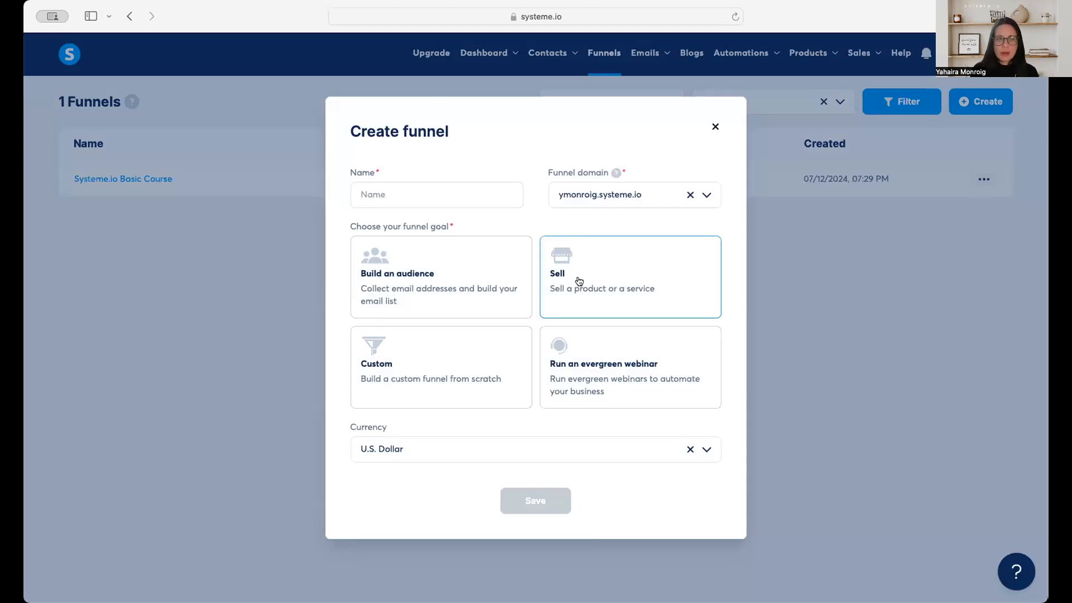
left_click(493, 193)
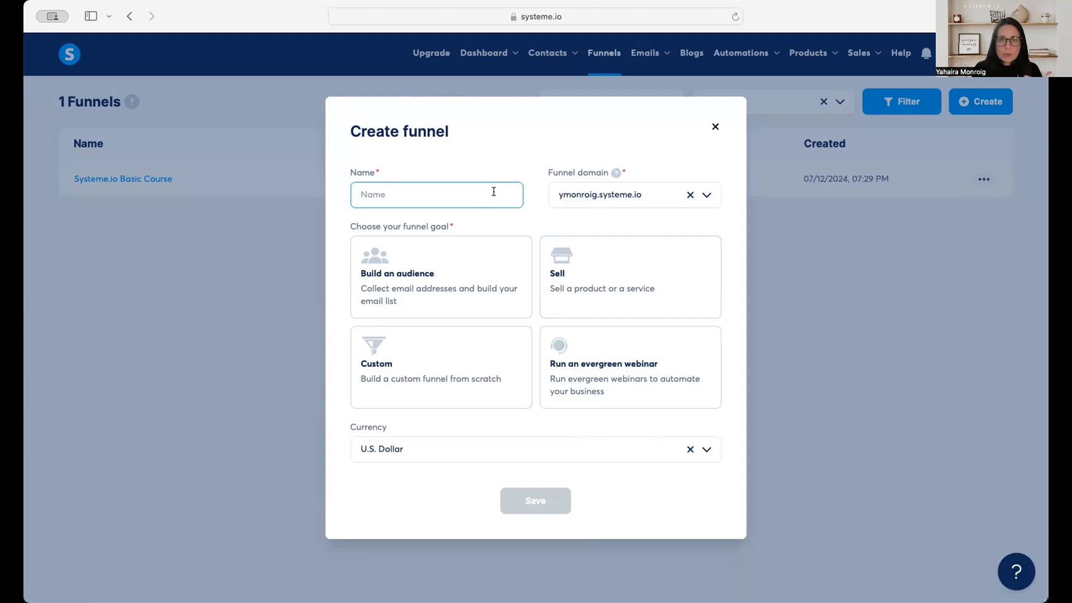
type("Best E-book Ever")
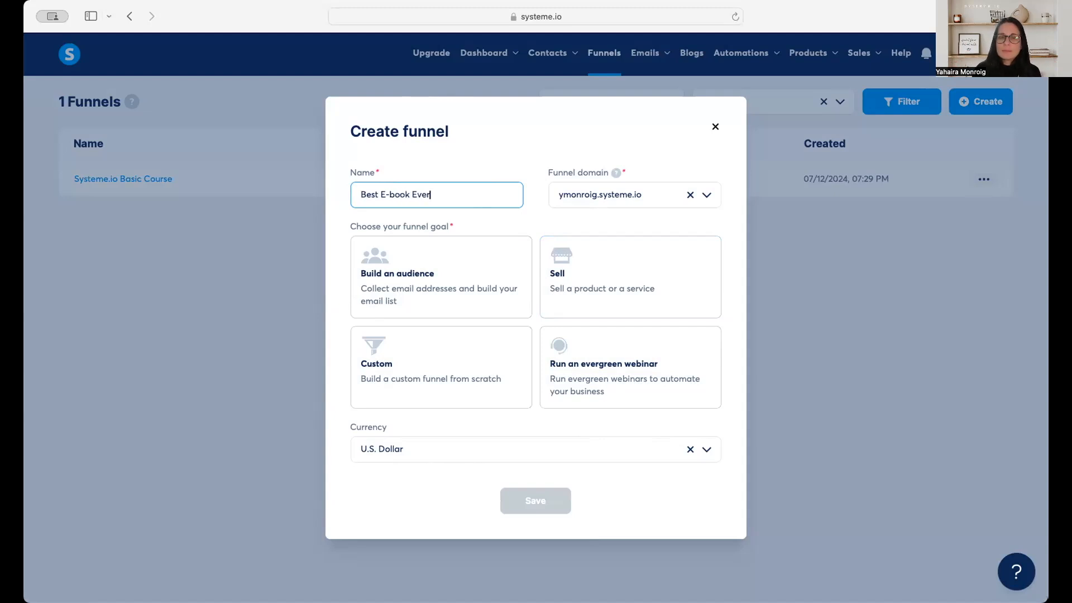
Check which domains are available for the new funnel.
left_click(626, 193)
left_click(661, 160)
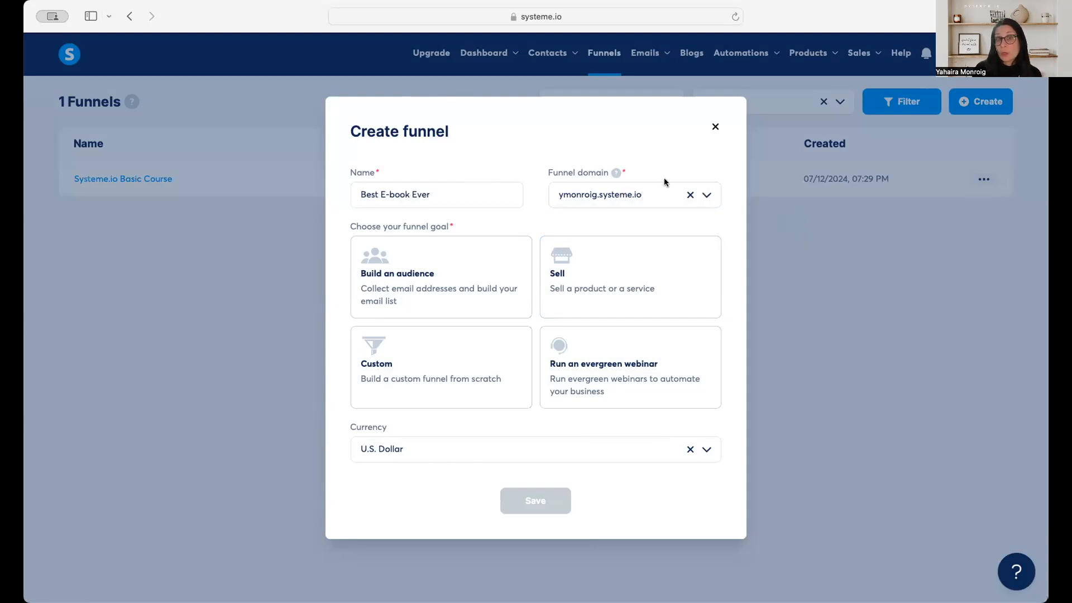
left_click(679, 203)
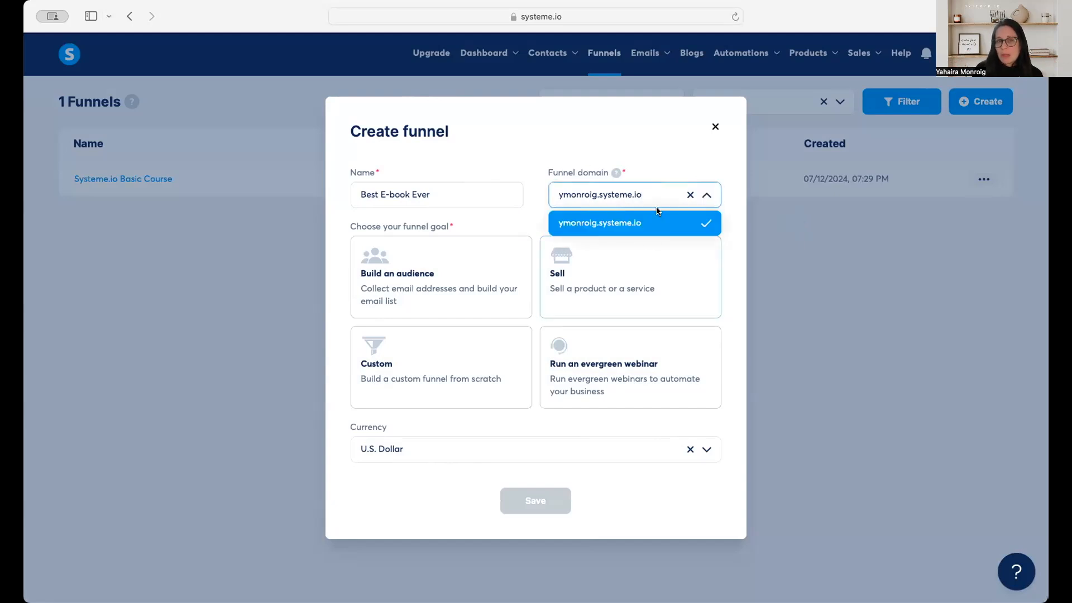
left_click(678, 163)
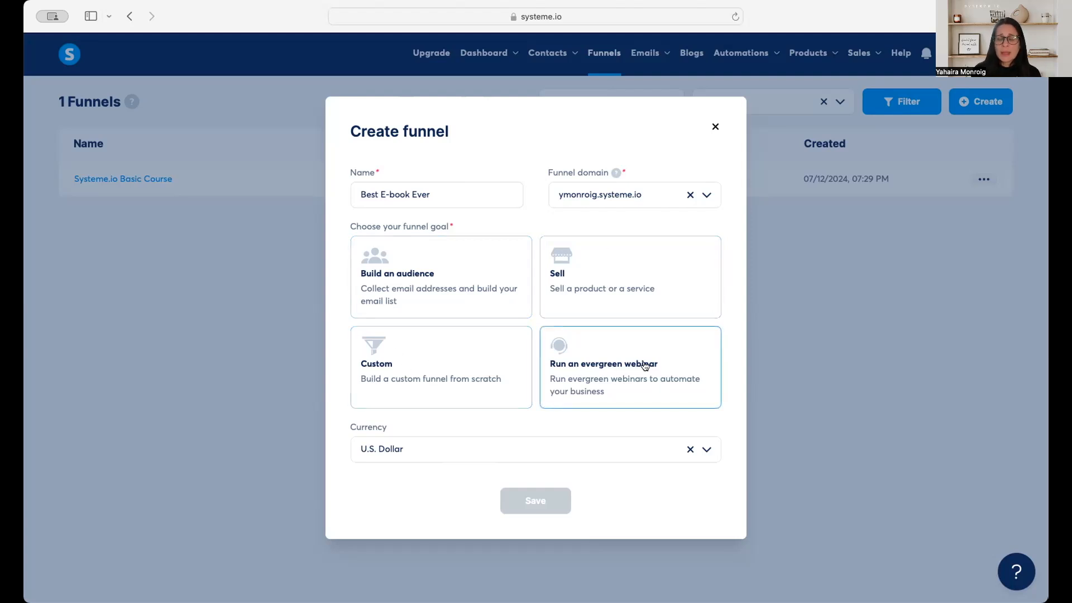
Set the funnel goal to Build an audience with U.S. Dollar as currency, and save the funnel.
left_click(450, 277)
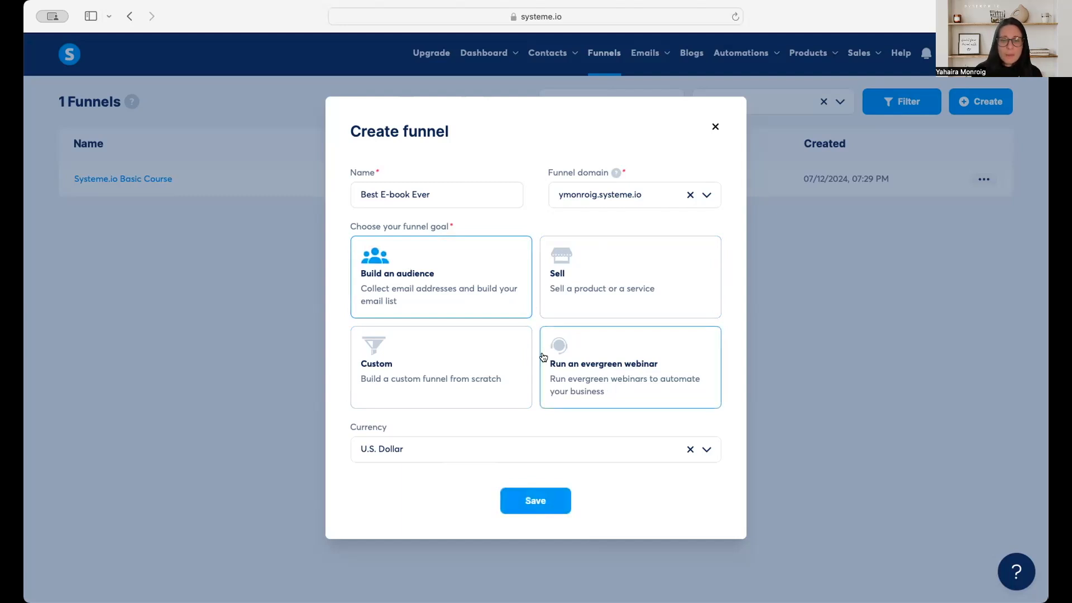
left_click(390, 463)
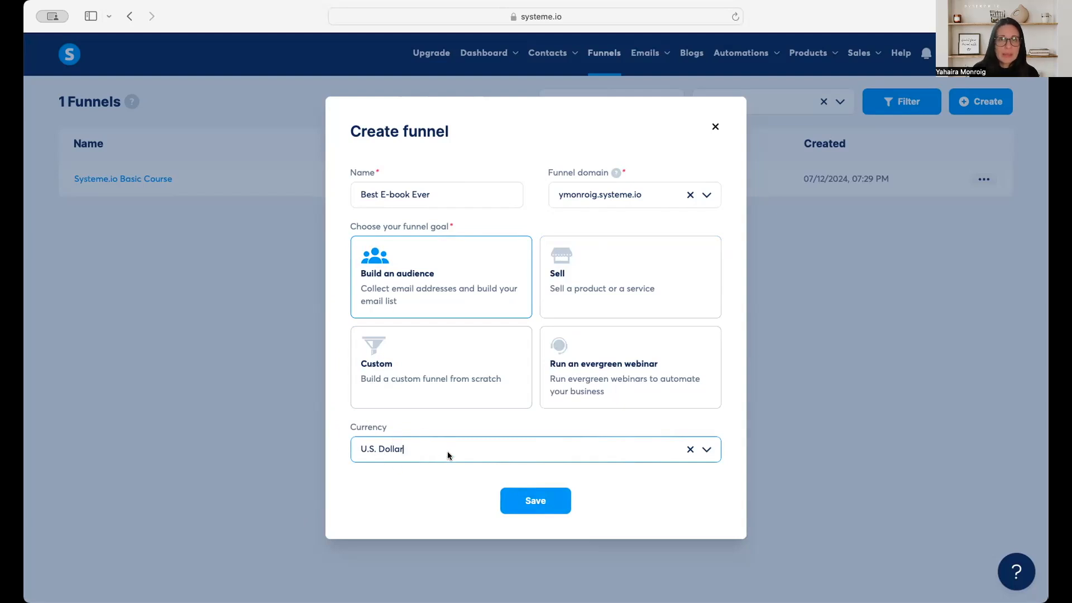
left_click(533, 504)
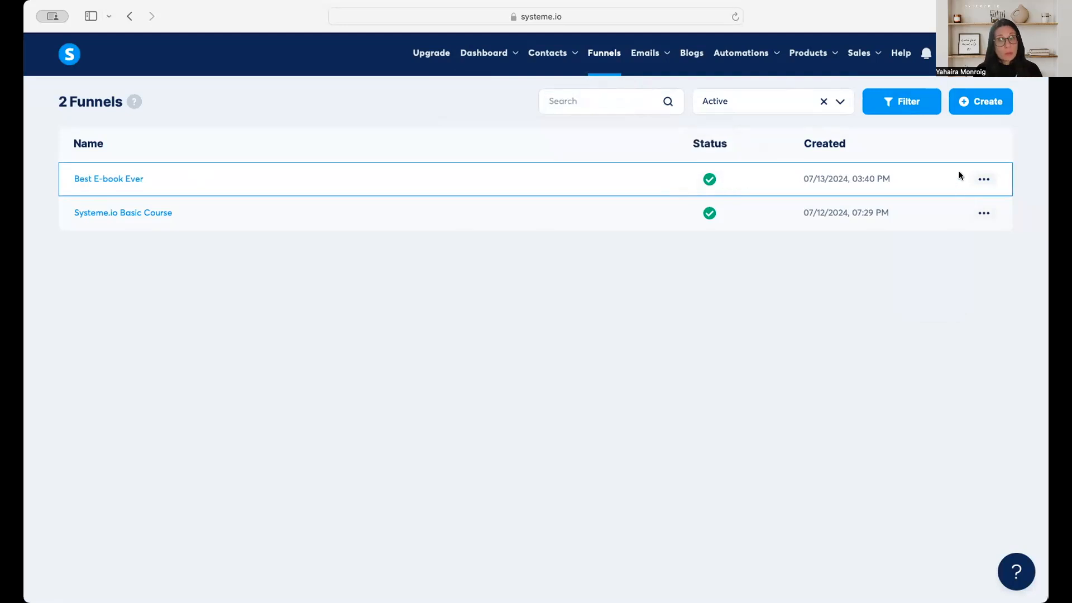
View the live page of the Best E-book Ever funnel, and return to the funnels list.
mouse_move(989, 181)
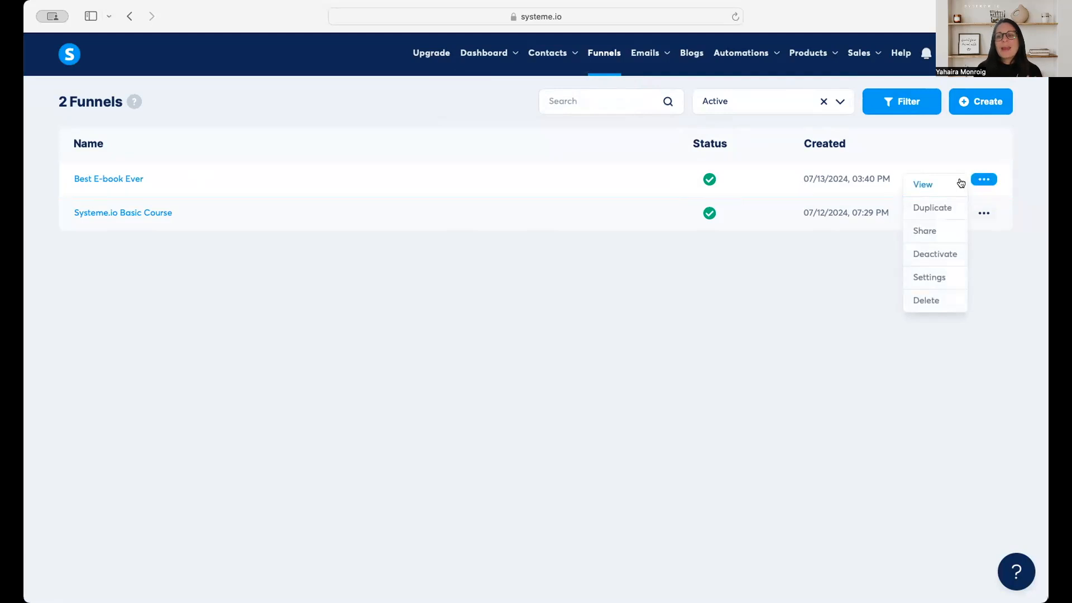
left_click(924, 185)
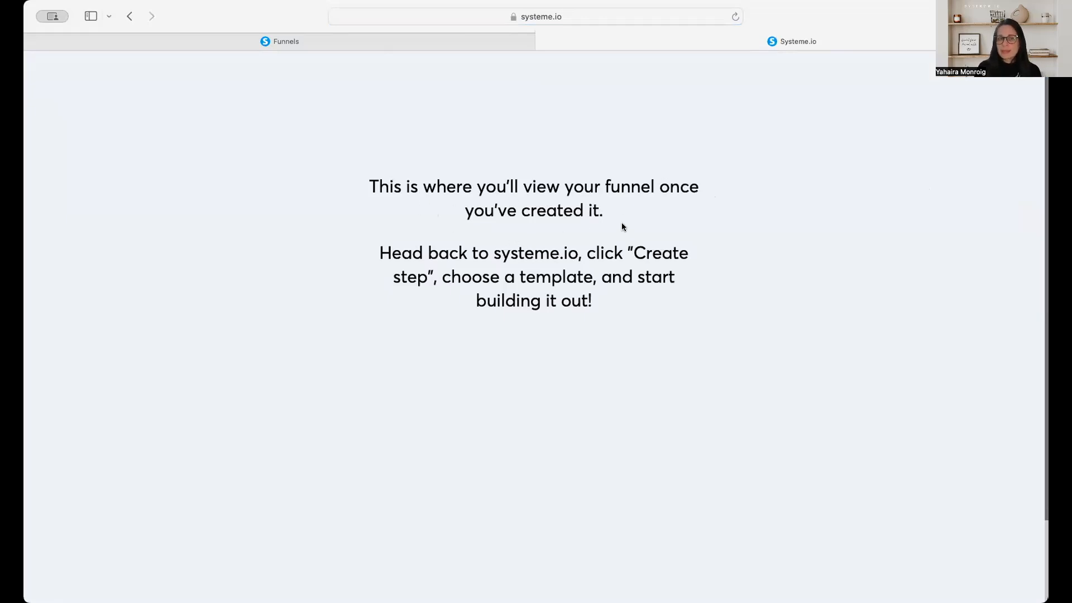
left_click(542, 42)
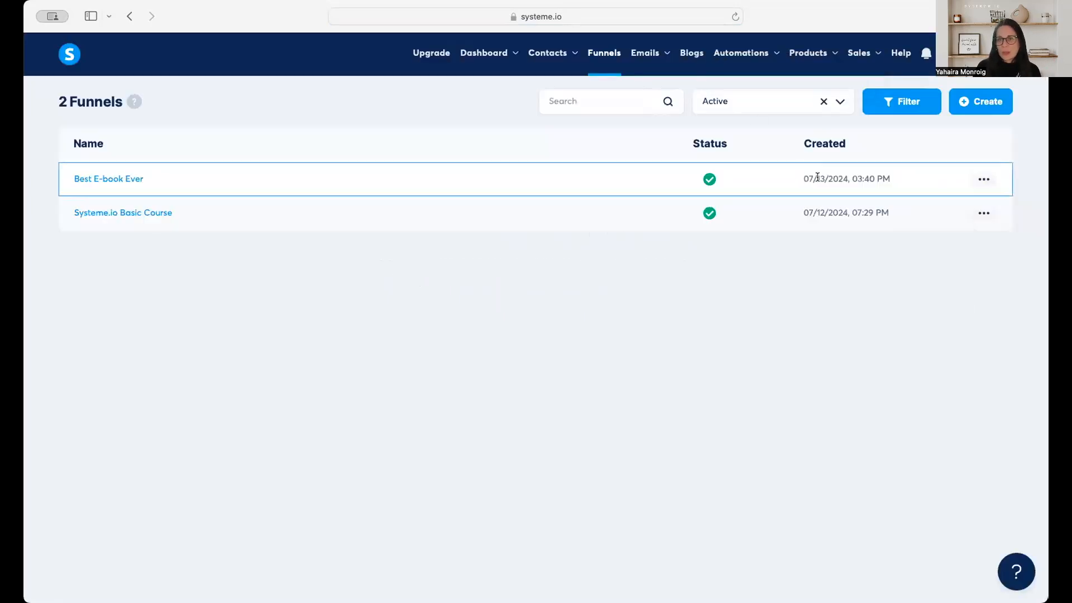
Review the management options and settings of the Best E-book Ever funnel from the funnels list.
left_click(983, 180)
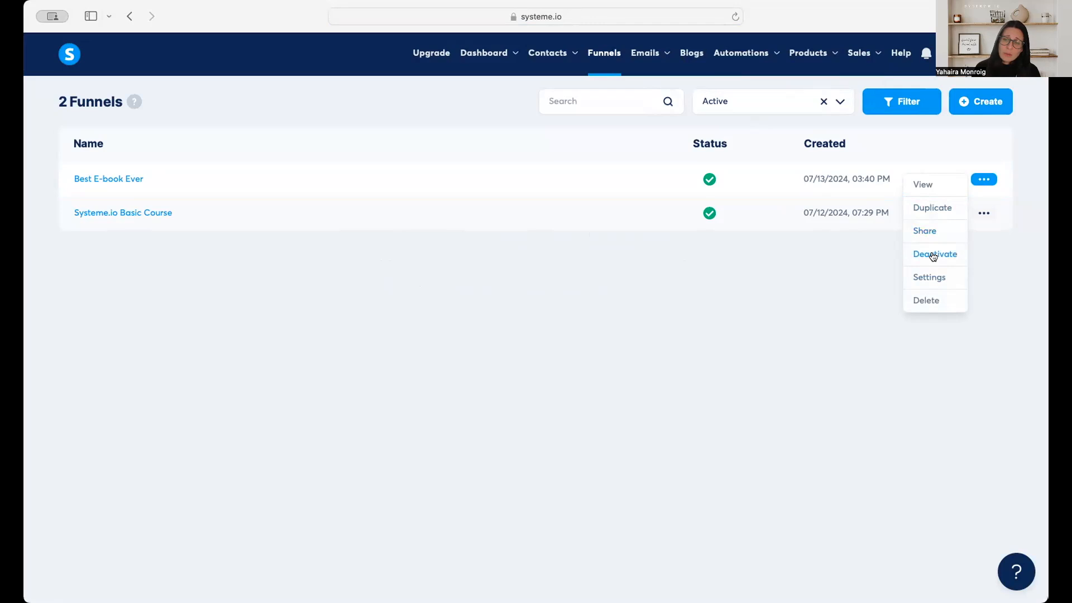
left_click(939, 279)
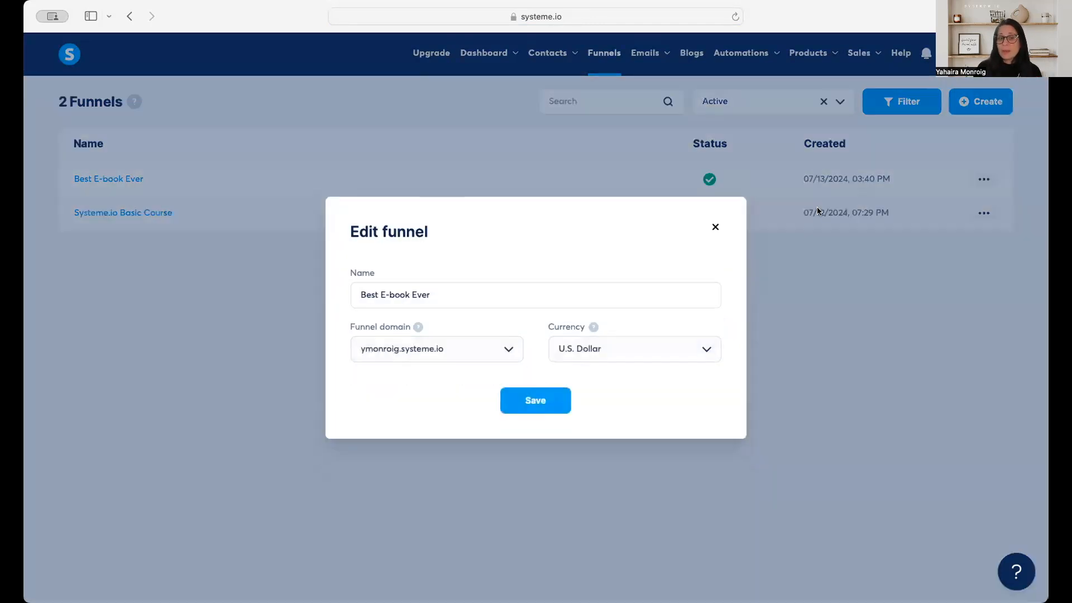
left_click(710, 230)
left_click(984, 179)
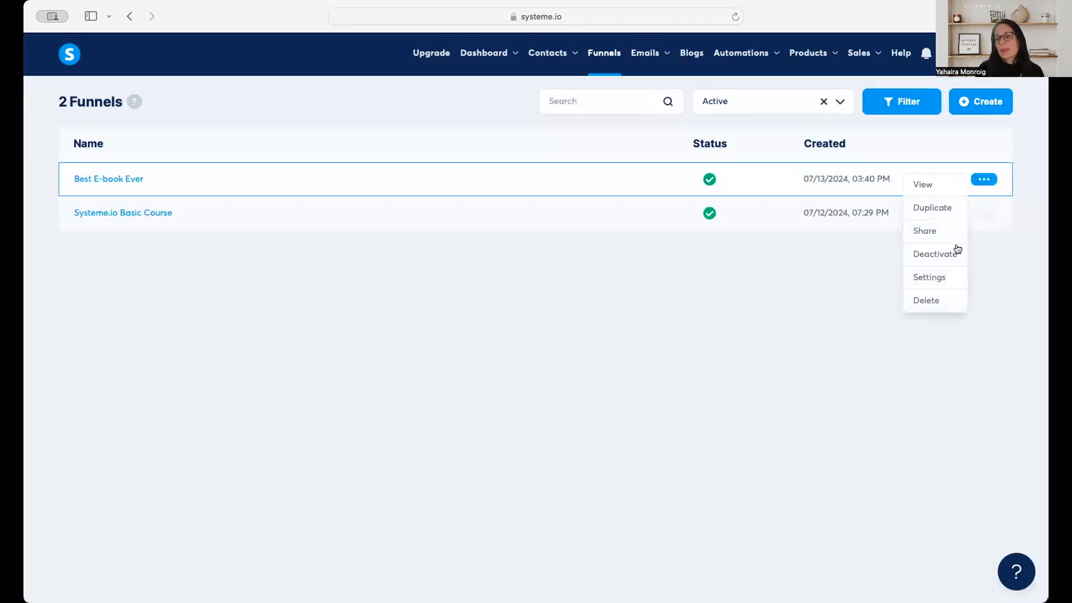
left_click(755, 308)
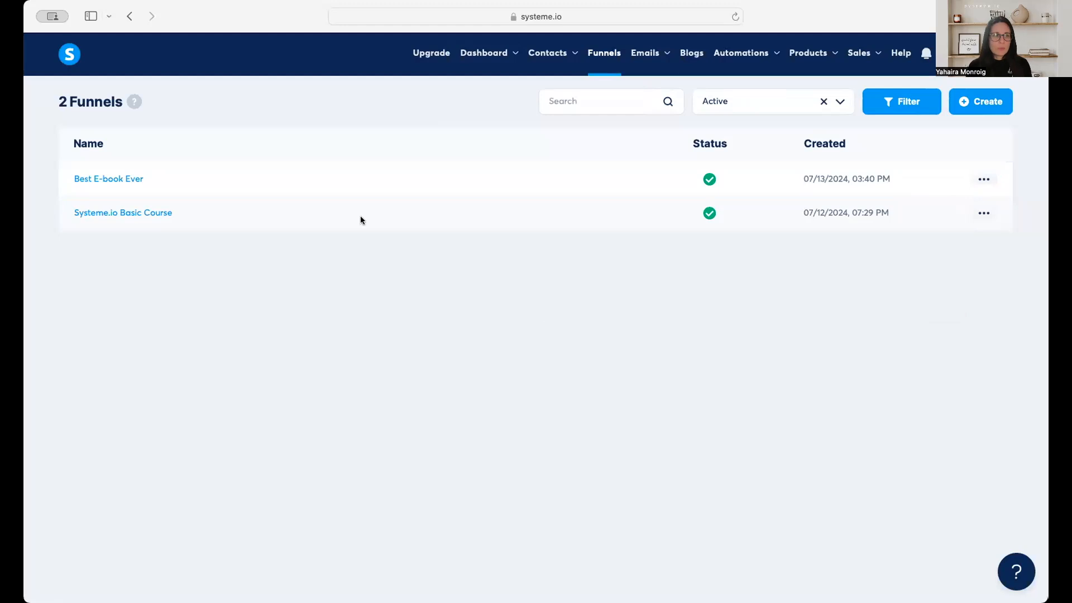
Open the Best E-book Ever funnel and check its name, domain and currency settings.
left_click(97, 178)
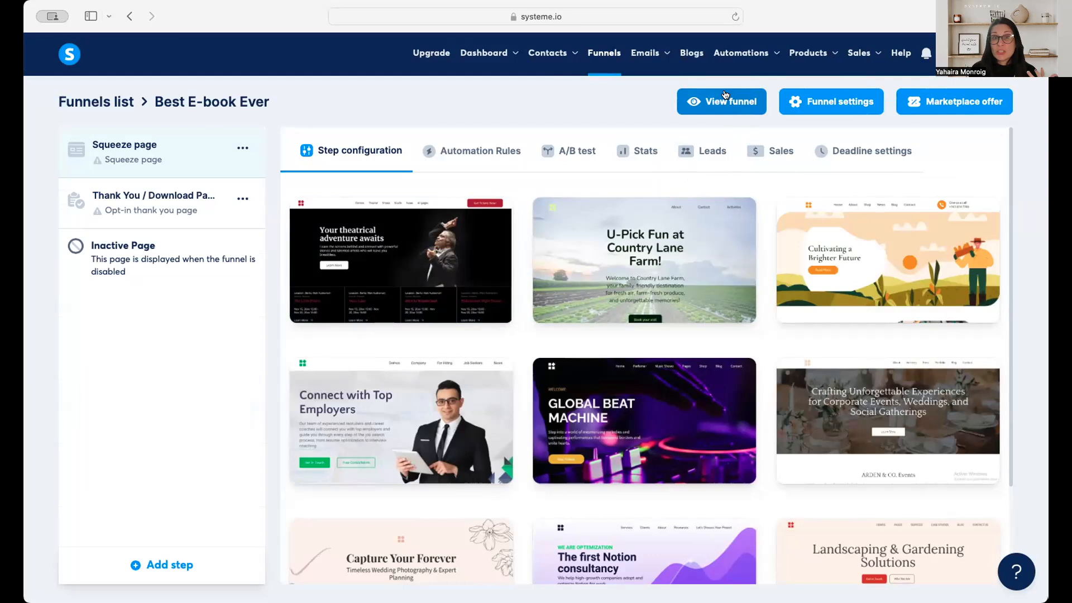
left_click(821, 102)
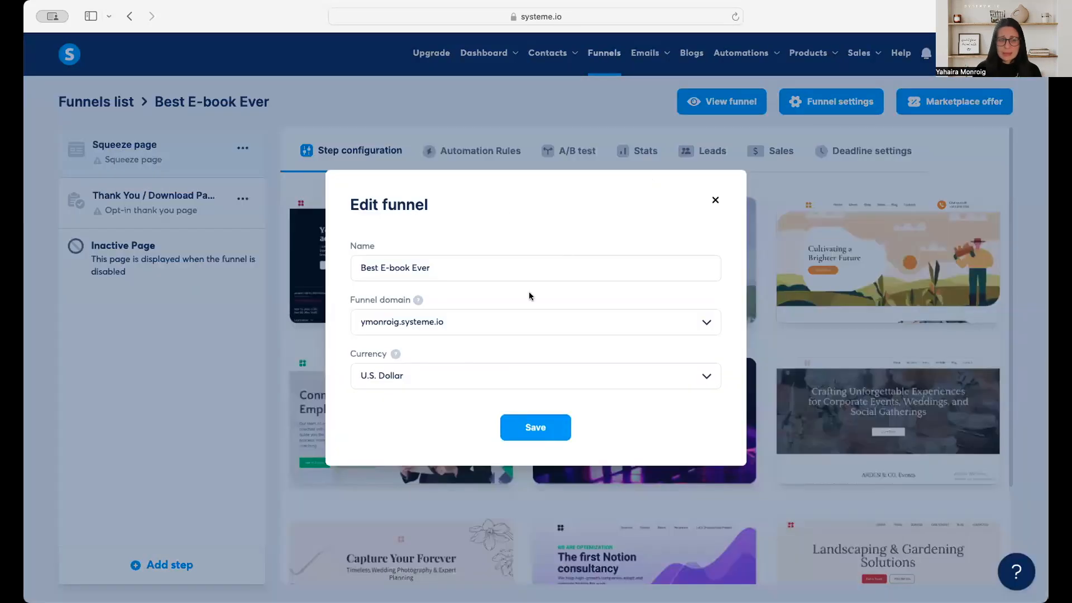
left_click(711, 203)
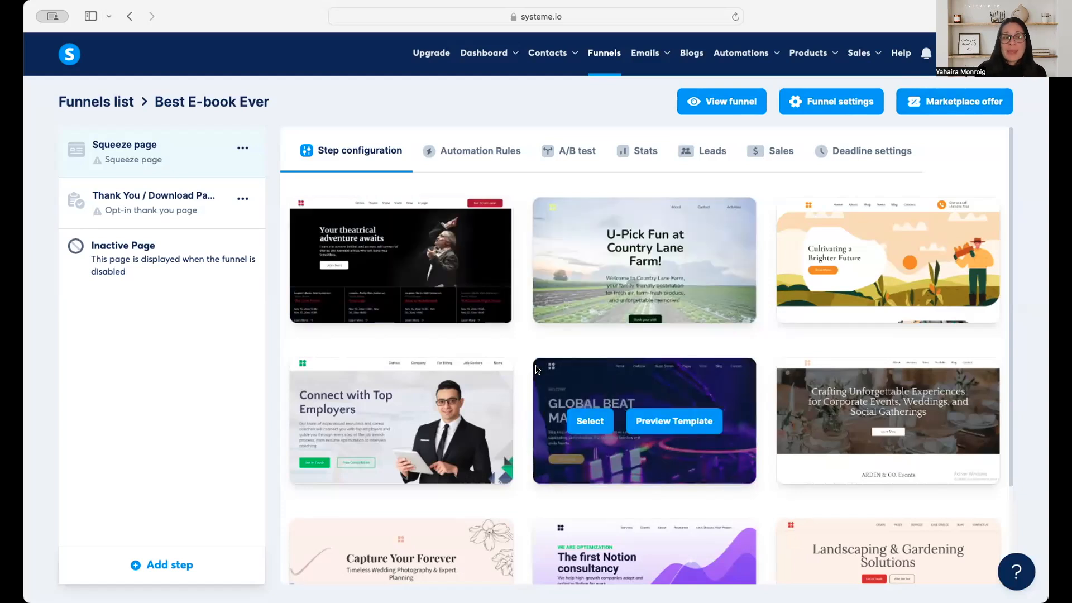
Show 30 templates per page and browse the designs available for the squeeze page.
scroll(537, 370, "down", 3)
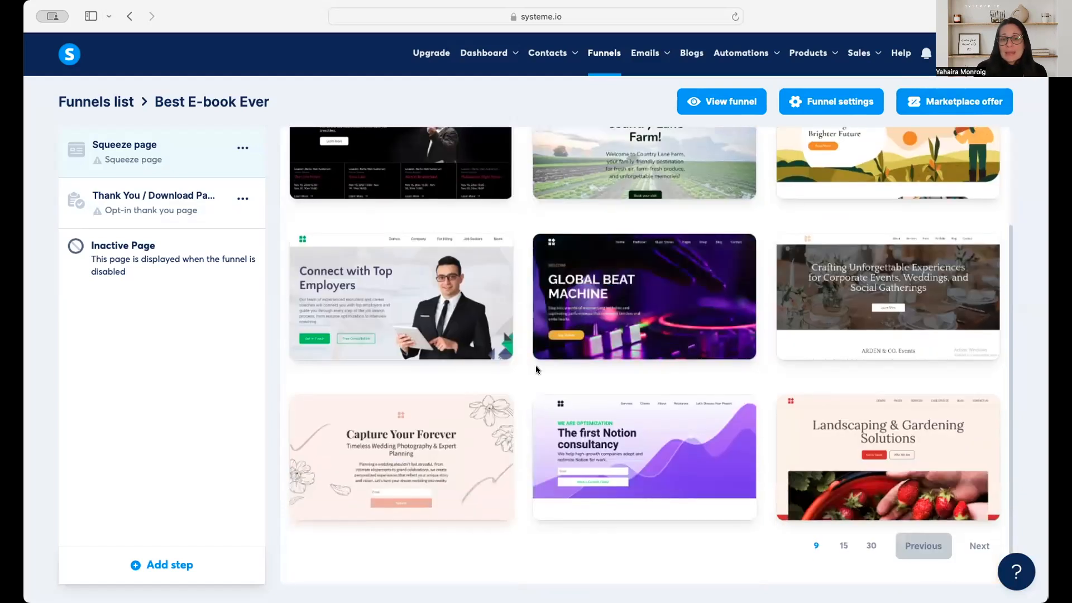
left_click(870, 546)
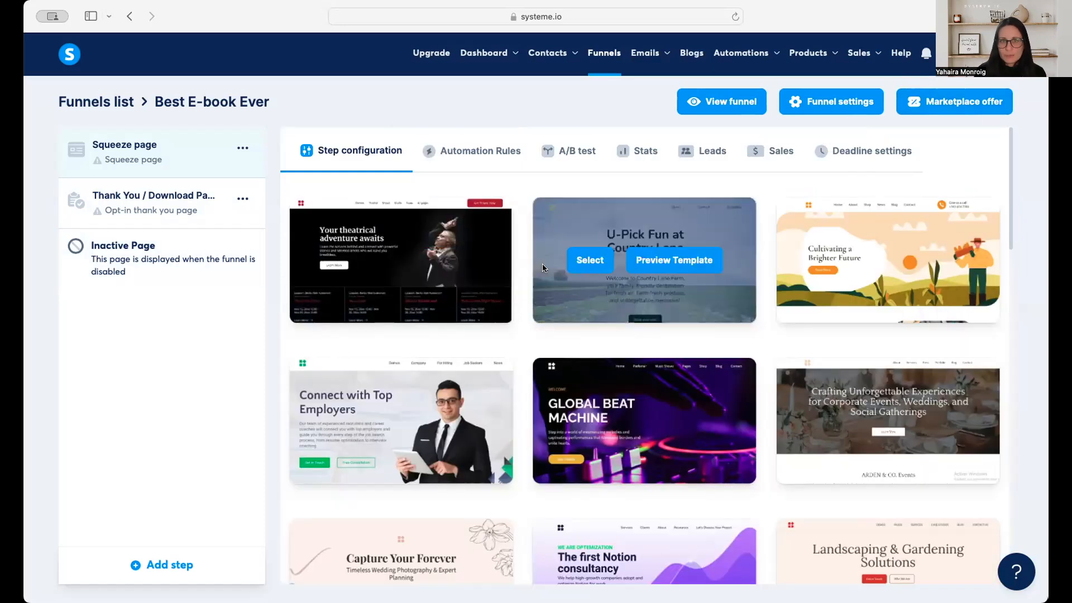
scroll(663, 335, "down", 6)
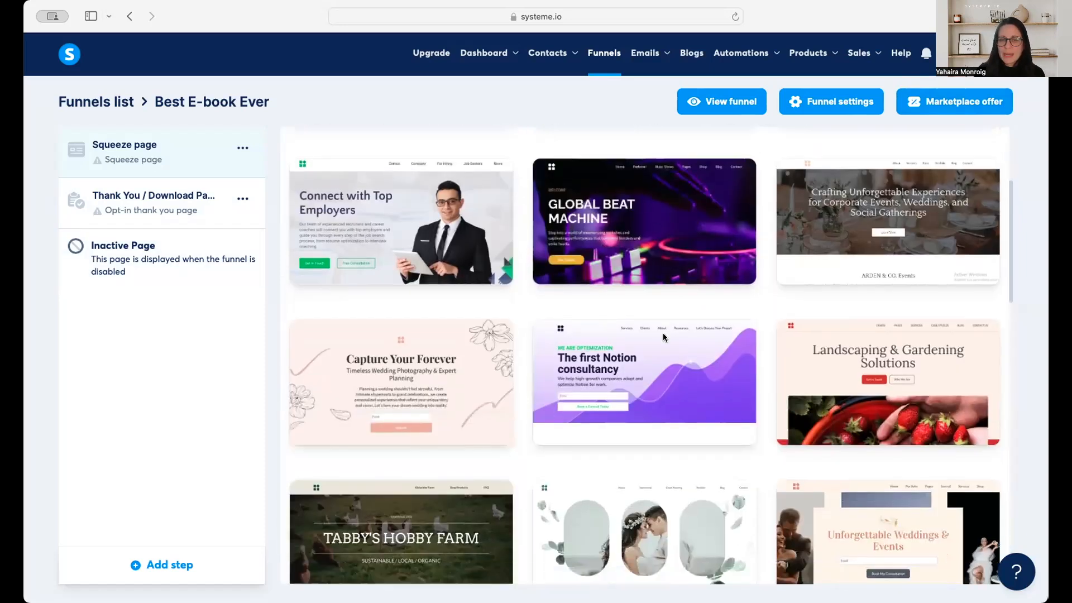
scroll(663, 337, "down", 7)
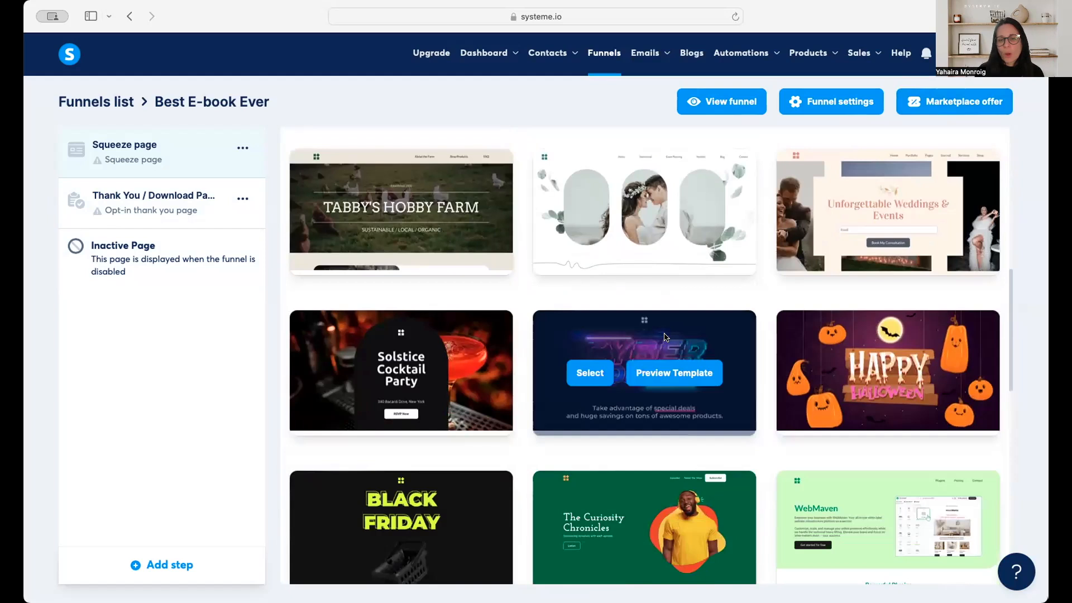
scroll(665, 337, "down", 10)
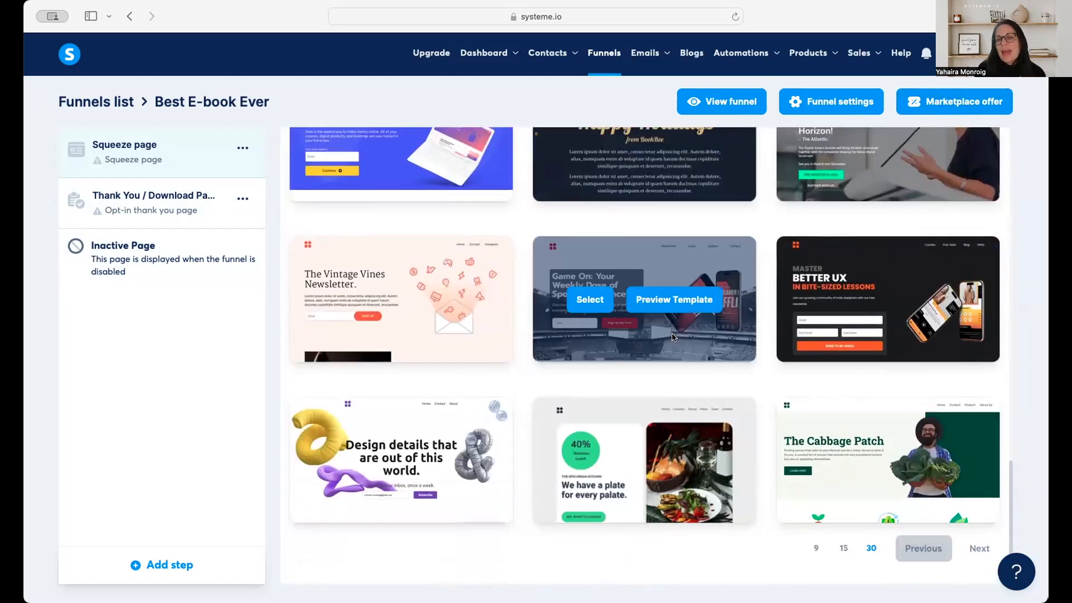
scroll(670, 333, "up", 4)
scroll(671, 332, "up", 11)
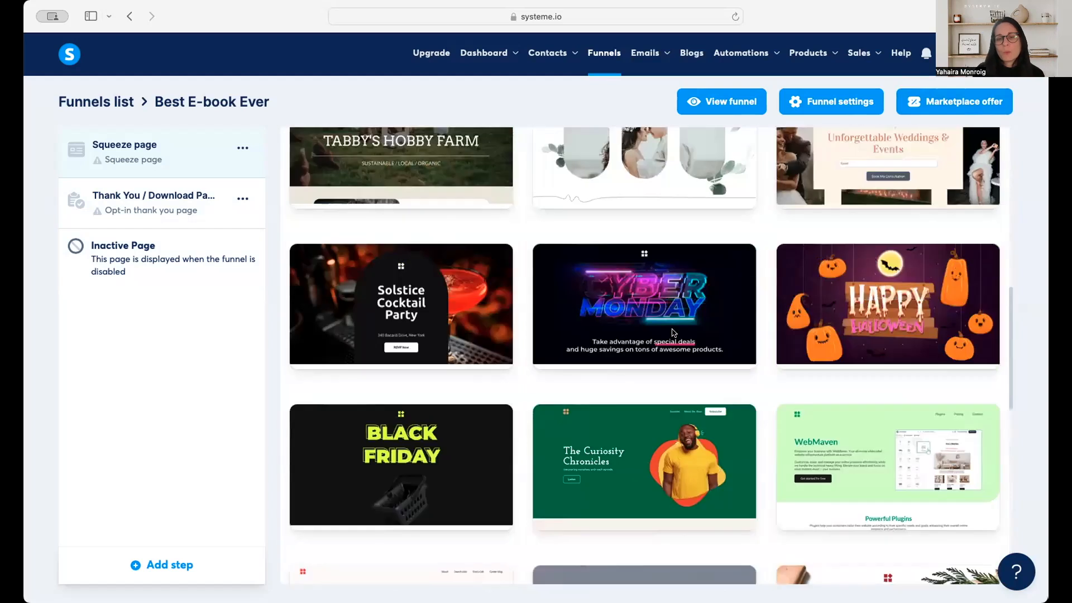
scroll(673, 330, "up", 7)
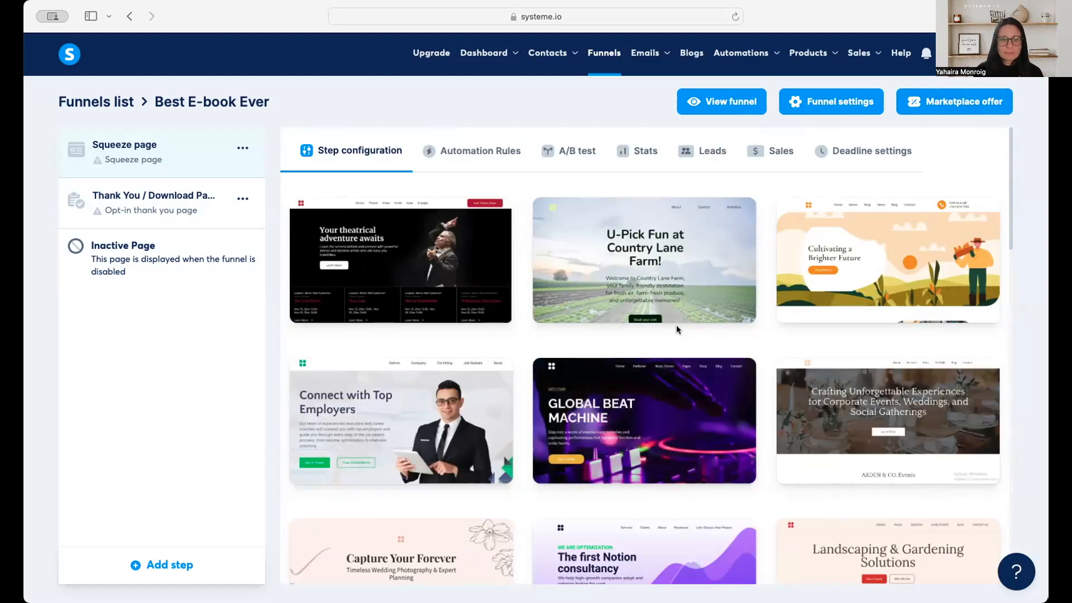
scroll(676, 329, "down", 1)
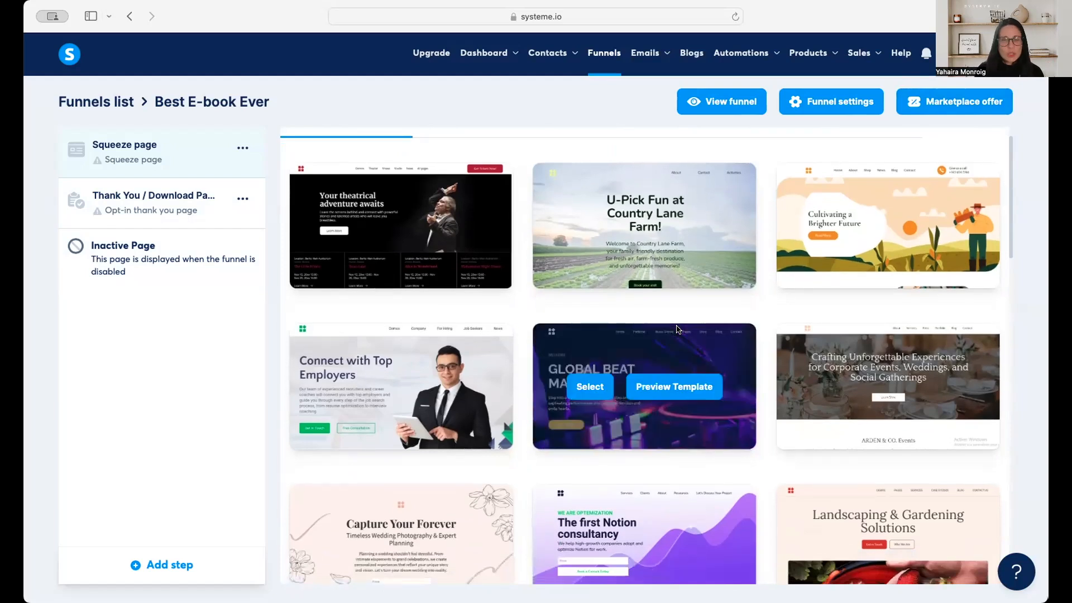
scroll(679, 329, "down", 1)
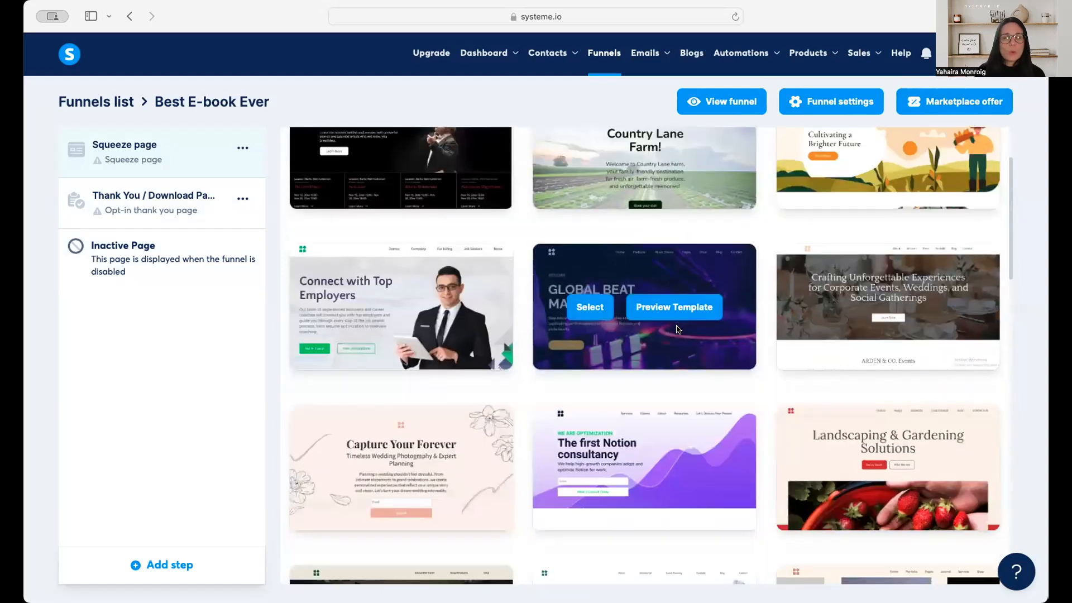
scroll(678, 329, "down", 5)
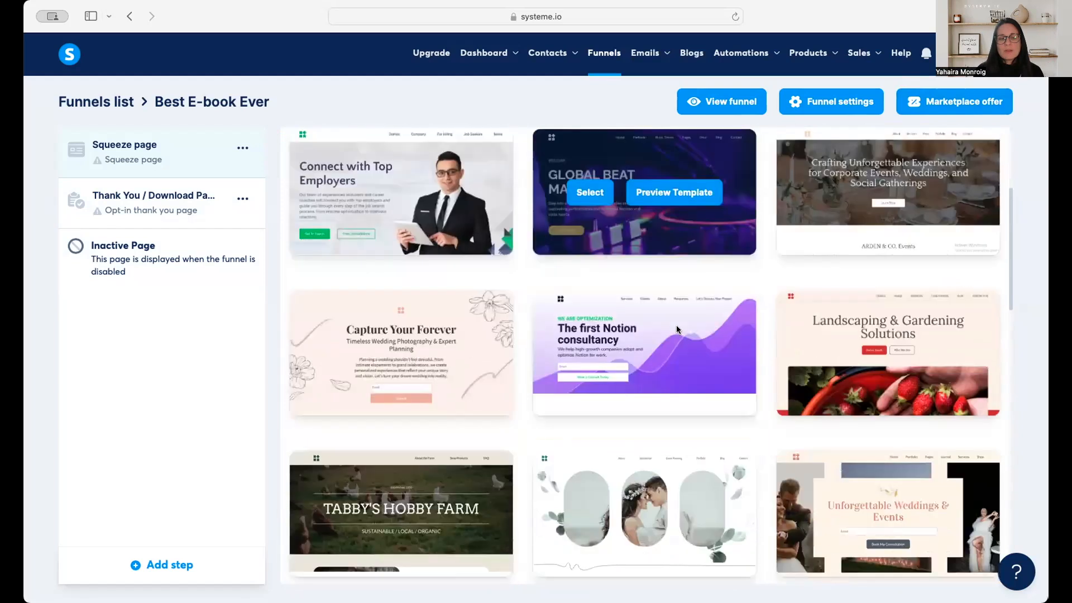
Preview the full corporate events and weddings template, close the preview, and return to the squeeze page templates.
scroll(679, 363, "up", 3)
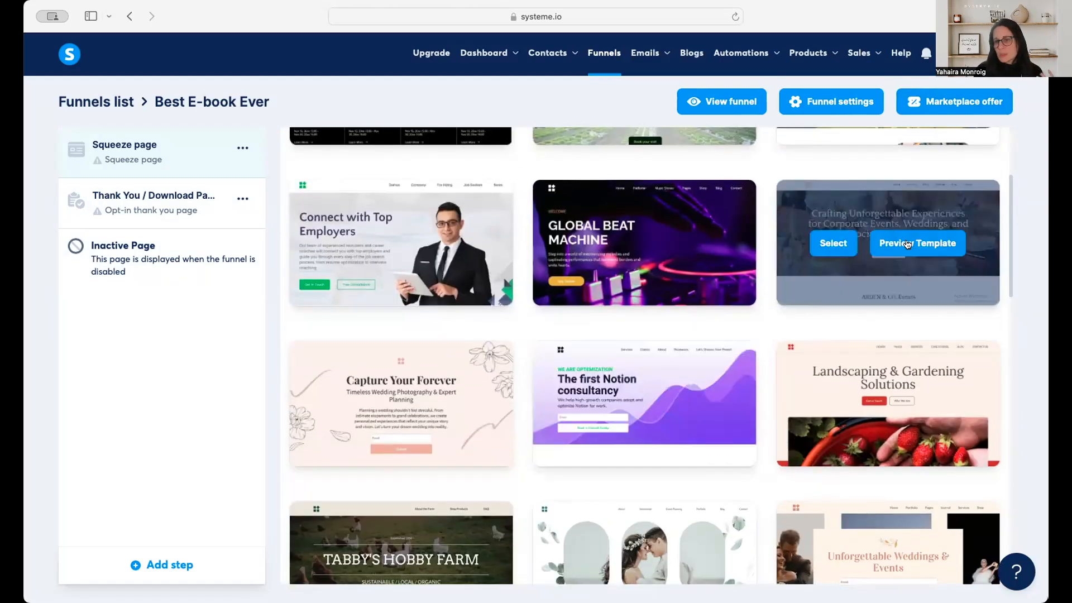
left_click(900, 246)
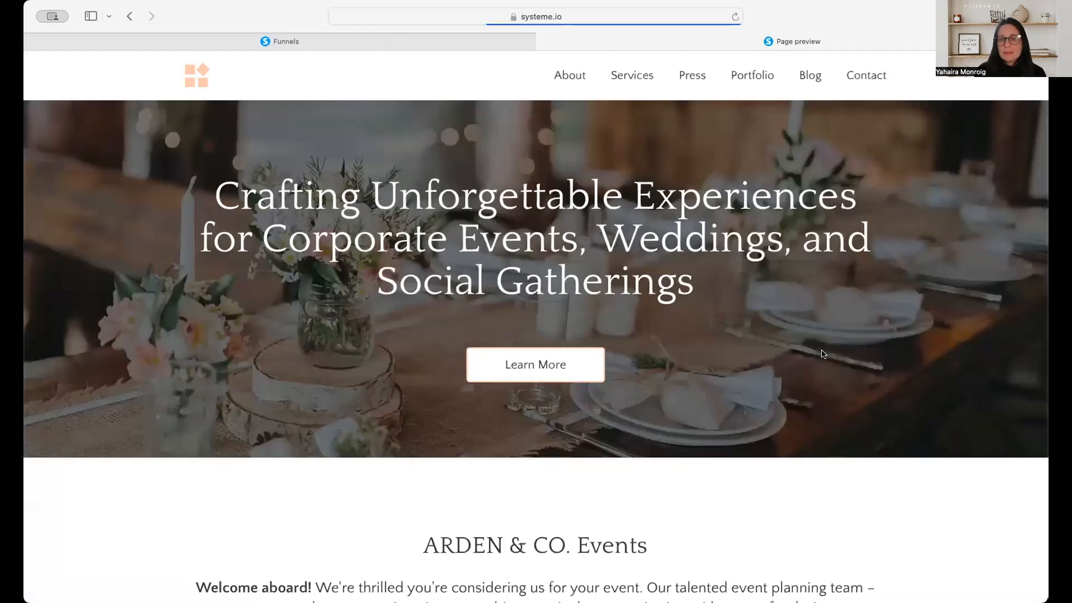
scroll(822, 354, "down", 4)
scroll(822, 354, "down", 10)
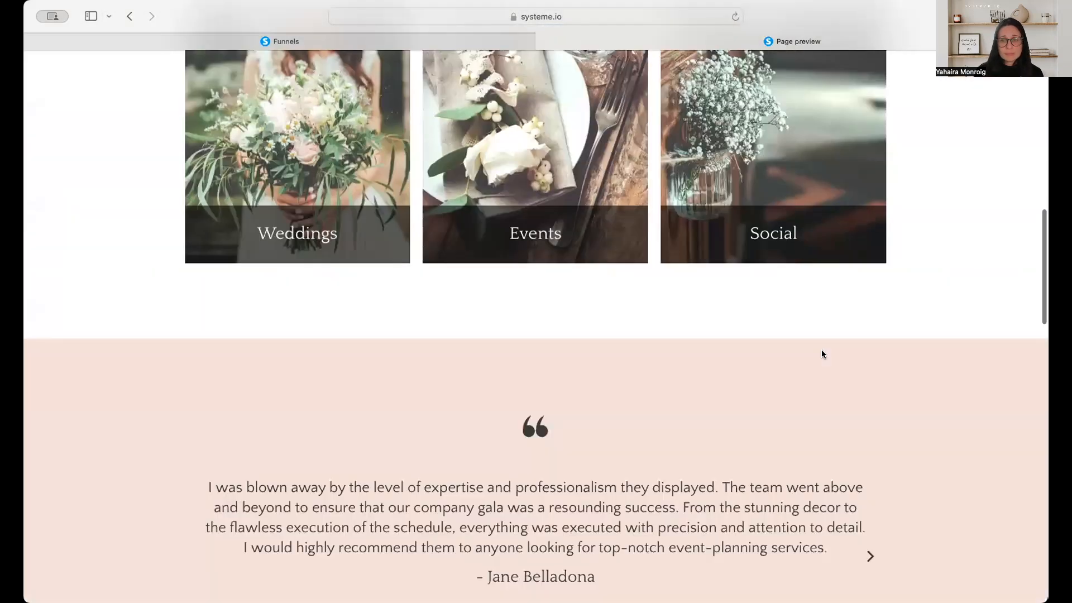
scroll(822, 354, "down", 12)
scroll(821, 354, "down", 13)
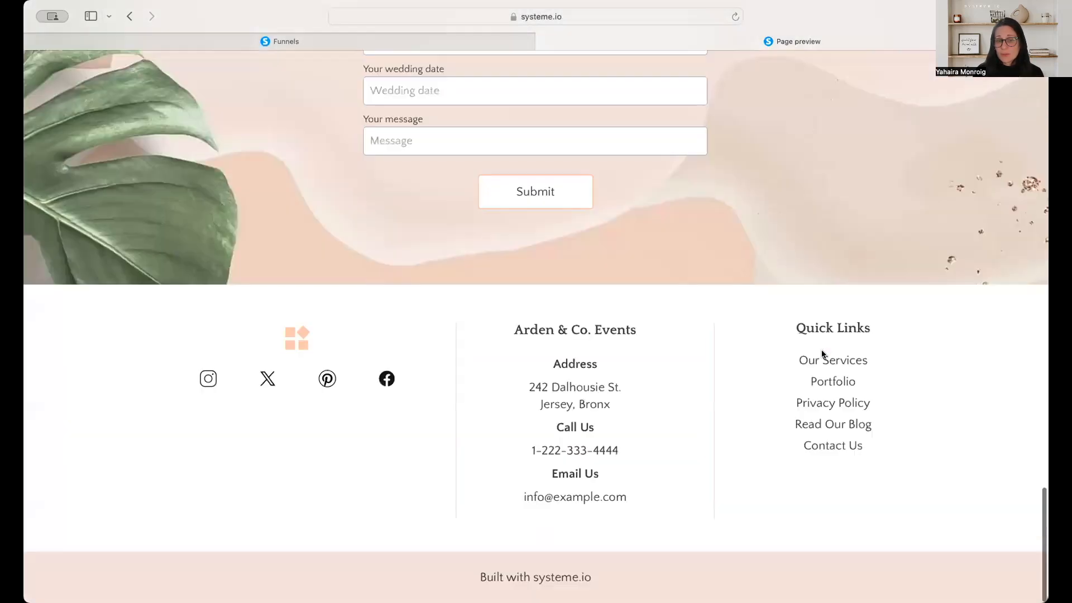
scroll(668, 179, "up", 18)
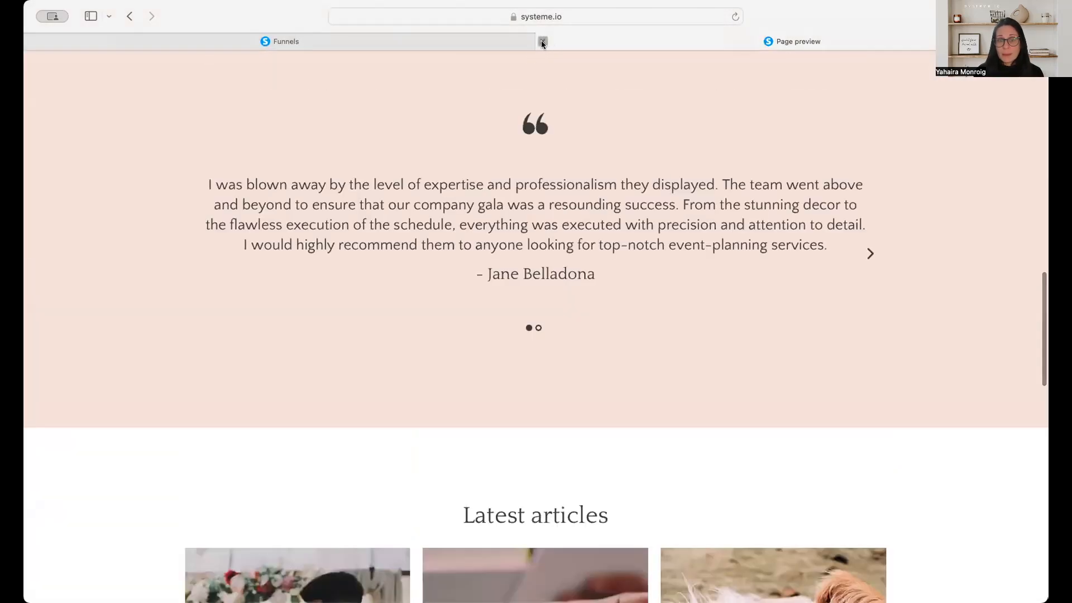
left_click(541, 40)
scroll(687, 374, "down", 3)
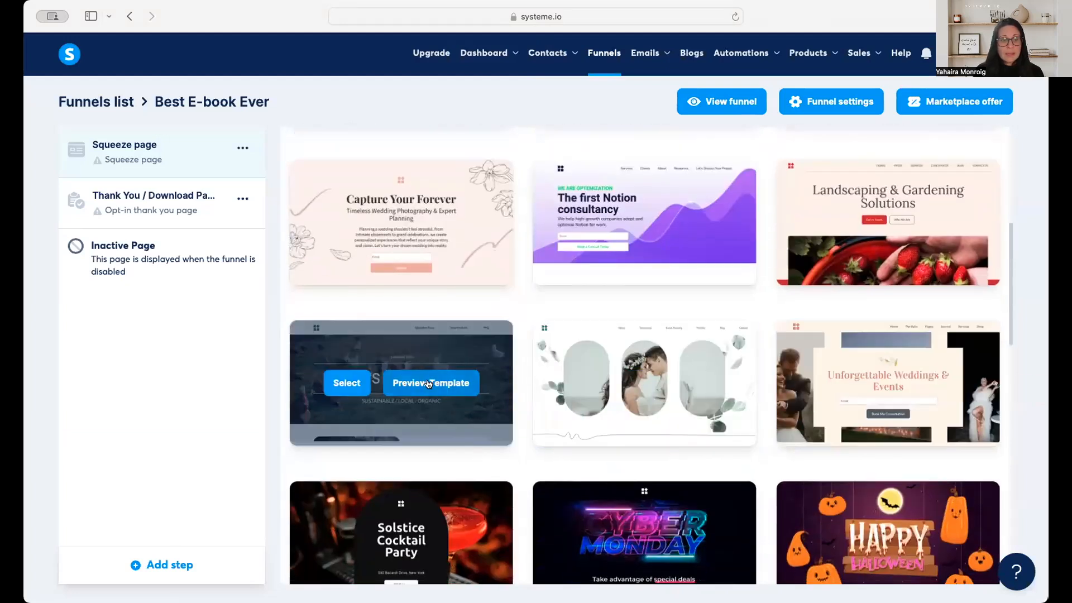
Preview the full Tabby's Hobby Farm template, close the preview, and return to the squeeze page templates.
left_click(430, 390)
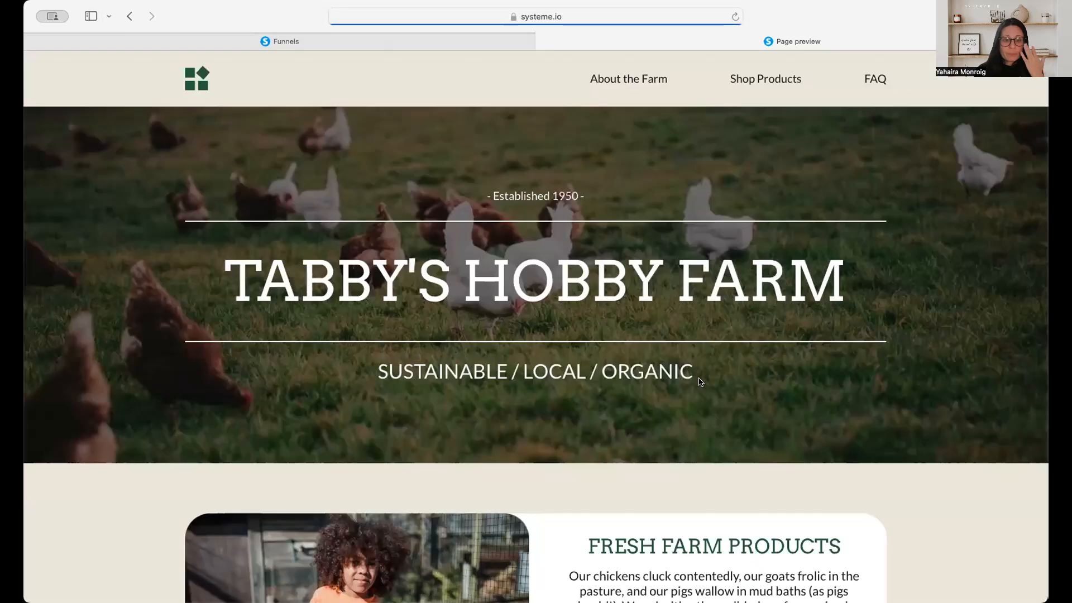
scroll(699, 382, "down", 3)
scroll(698, 382, "down", 8)
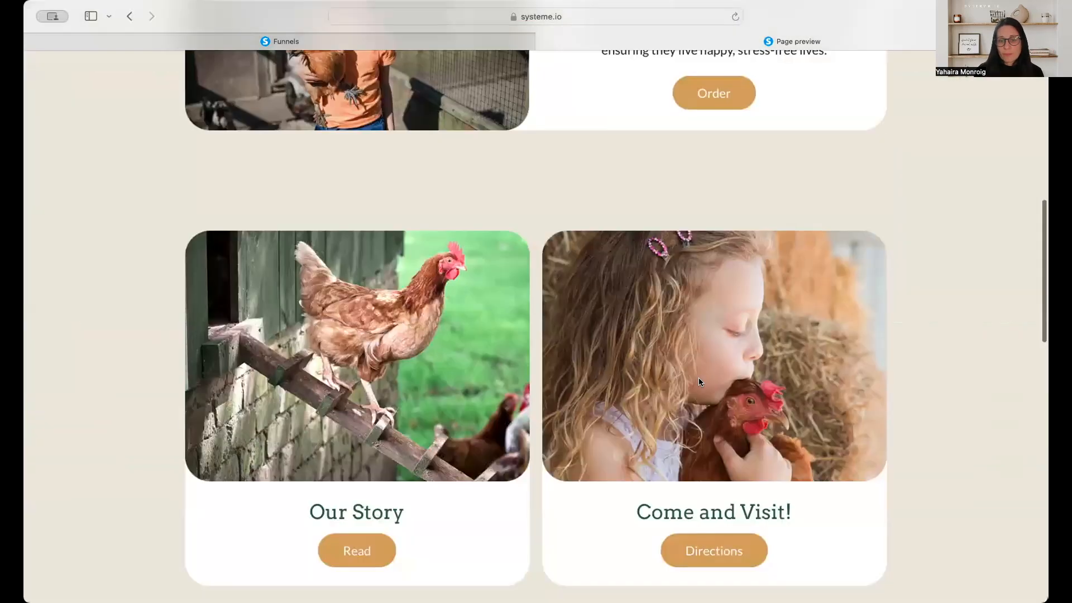
scroll(698, 382, "down", 16)
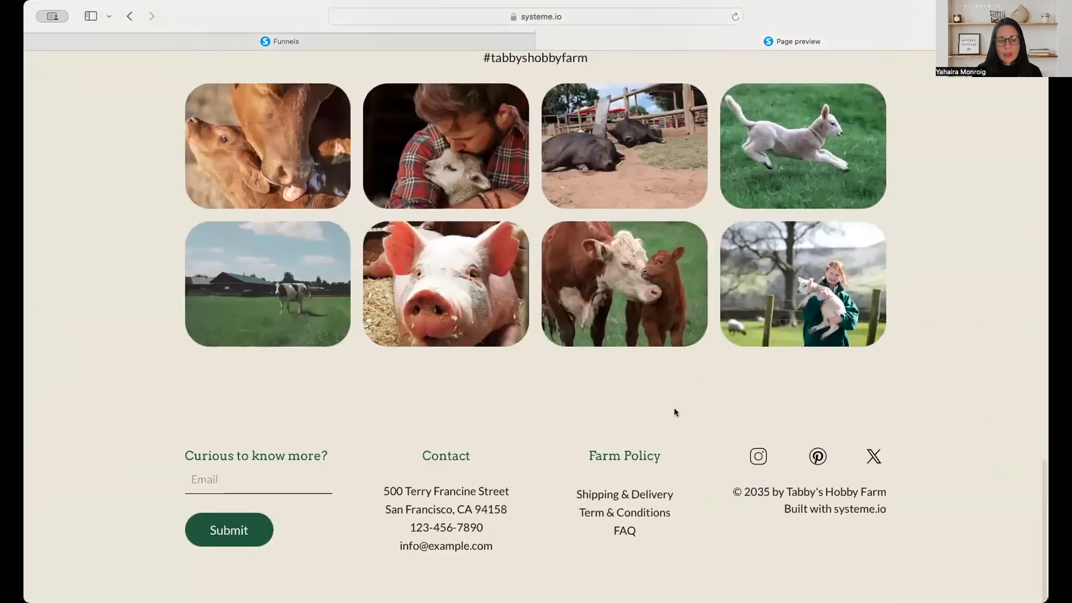
scroll(675, 411, "up", 6)
scroll(677, 411, "up", 20)
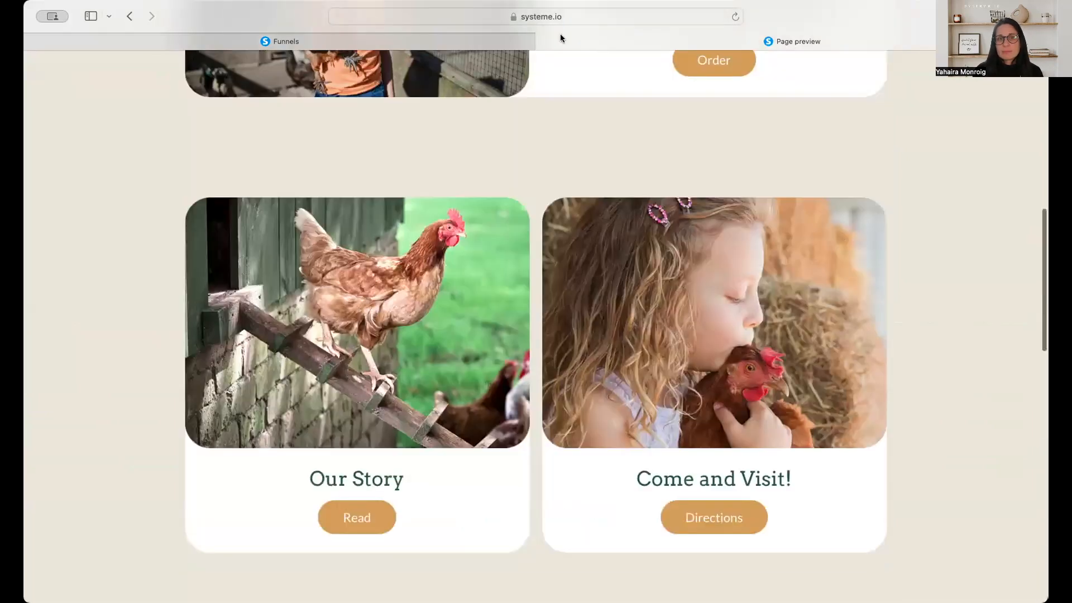
left_click(545, 43)
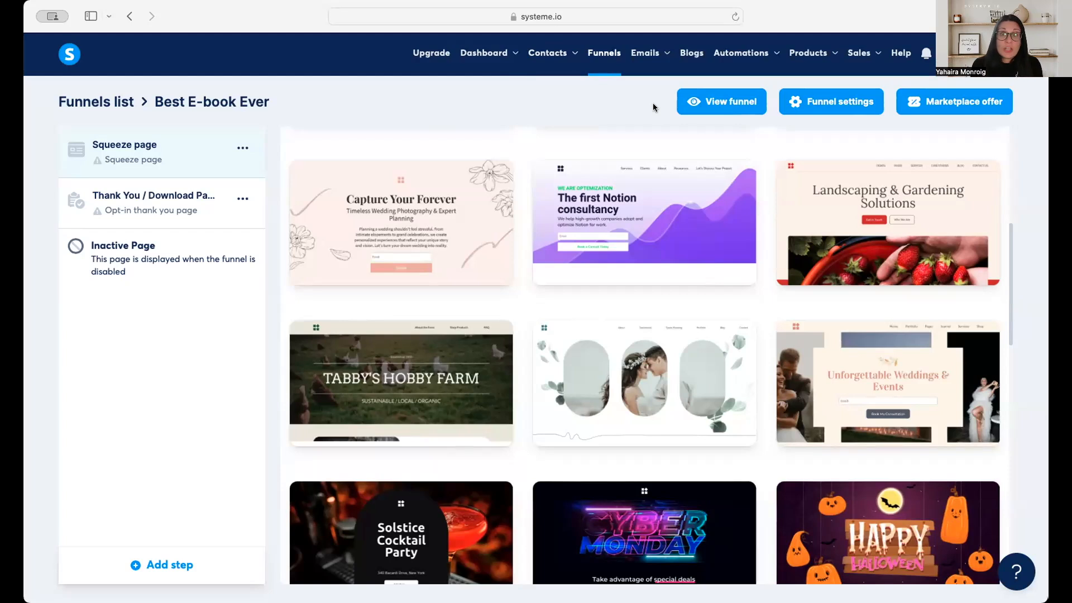
Select the corporate events and weddings template for the squeeze page and rename the funnel step Best E-book Ever.
scroll(882, 306, "up", 3)
left_click(832, 264)
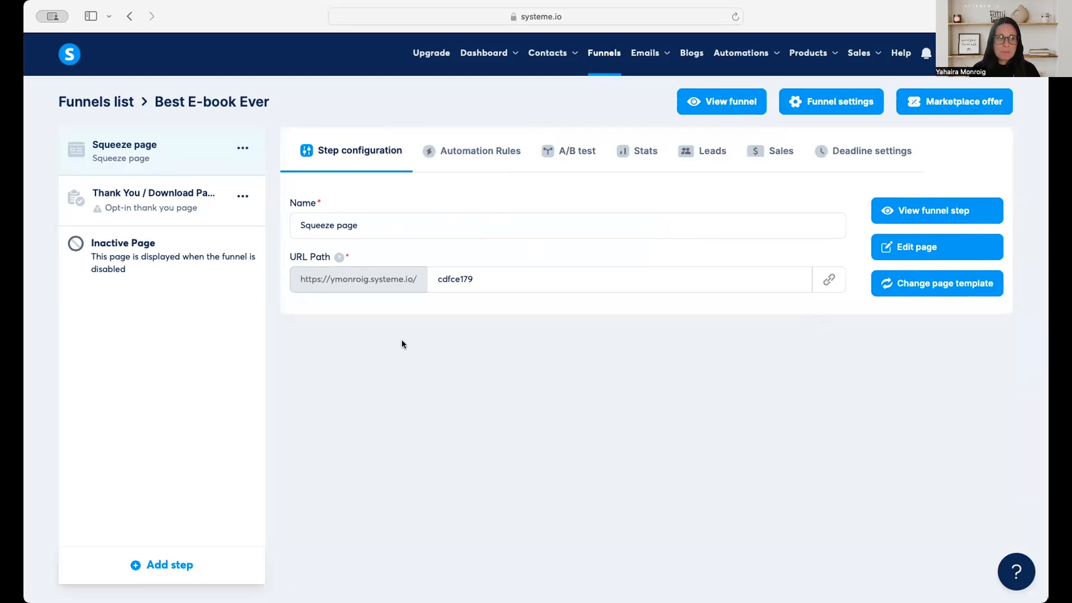
left_click_drag(374, 226, 274, 219)
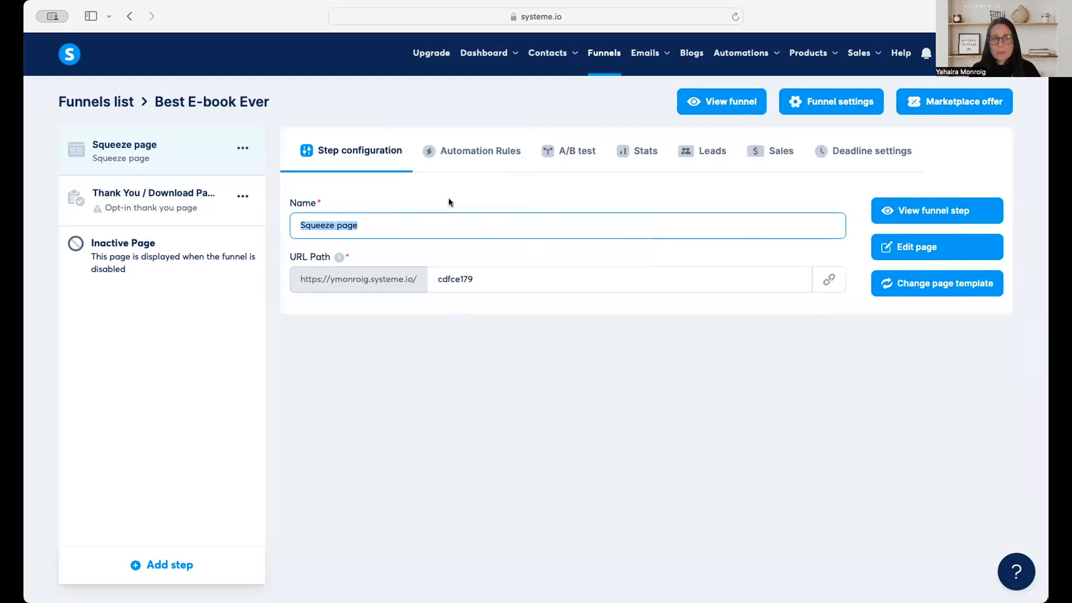
type("Be")
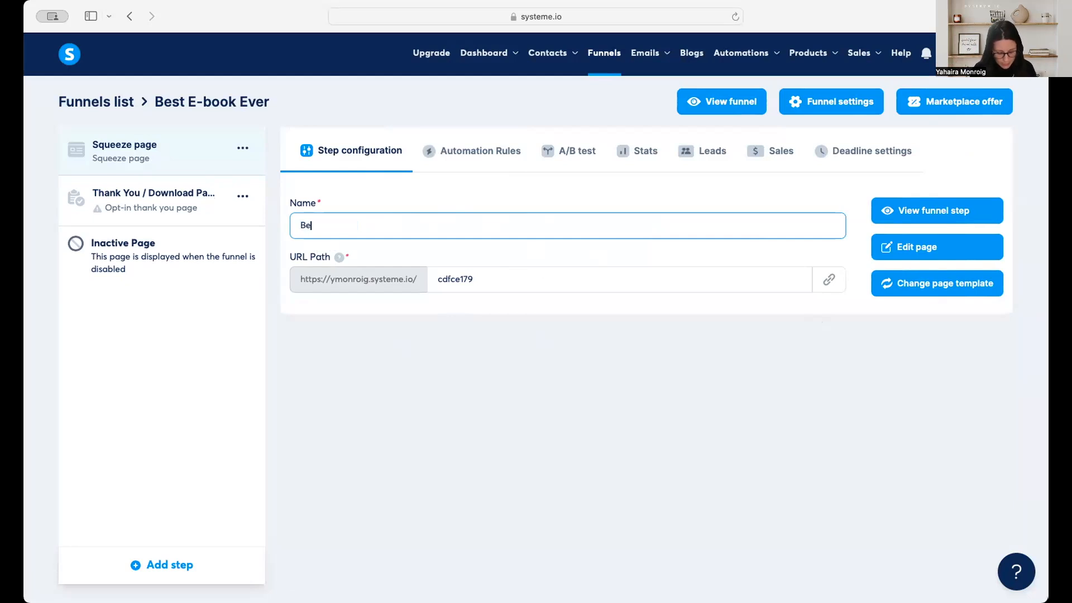
type("st E-b")
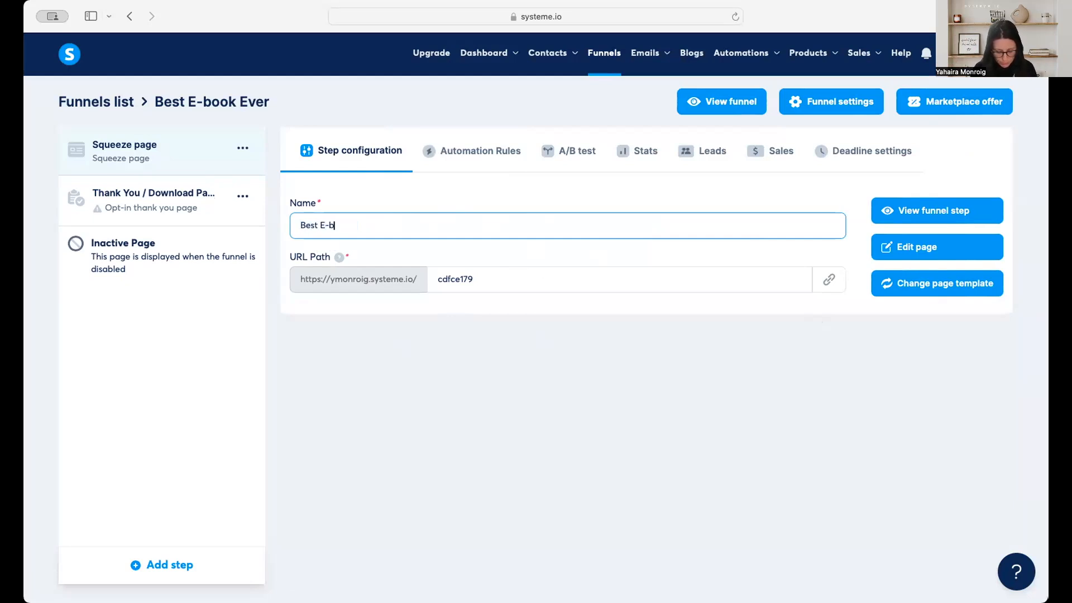
type("ook Ever")
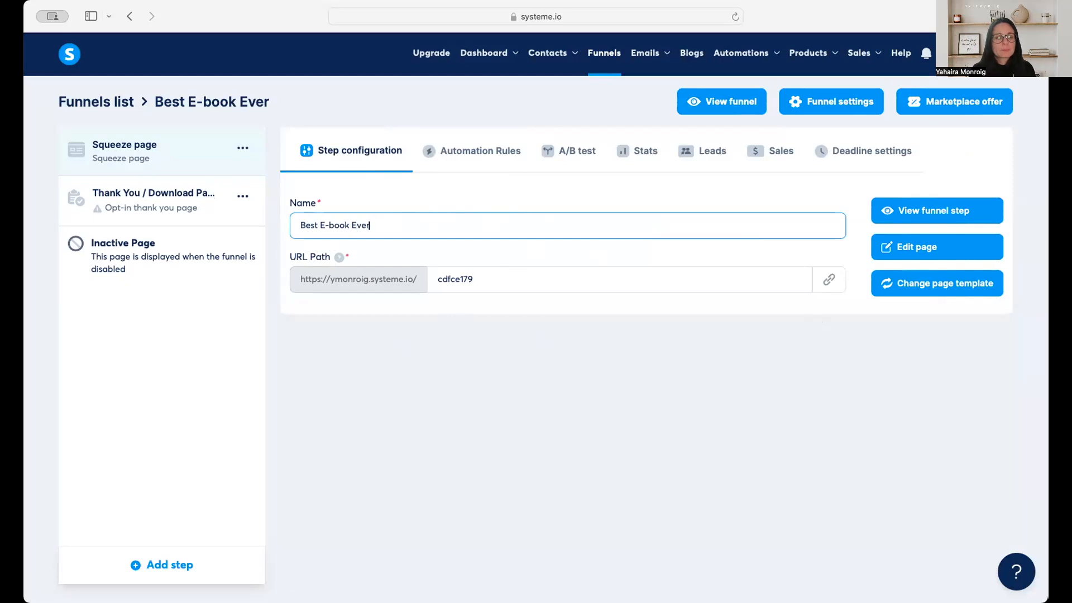
key("Tab")
Check the URL path help, set the squeeze page's path to ebook and save it, then copy the page link.
left_click(339, 257)
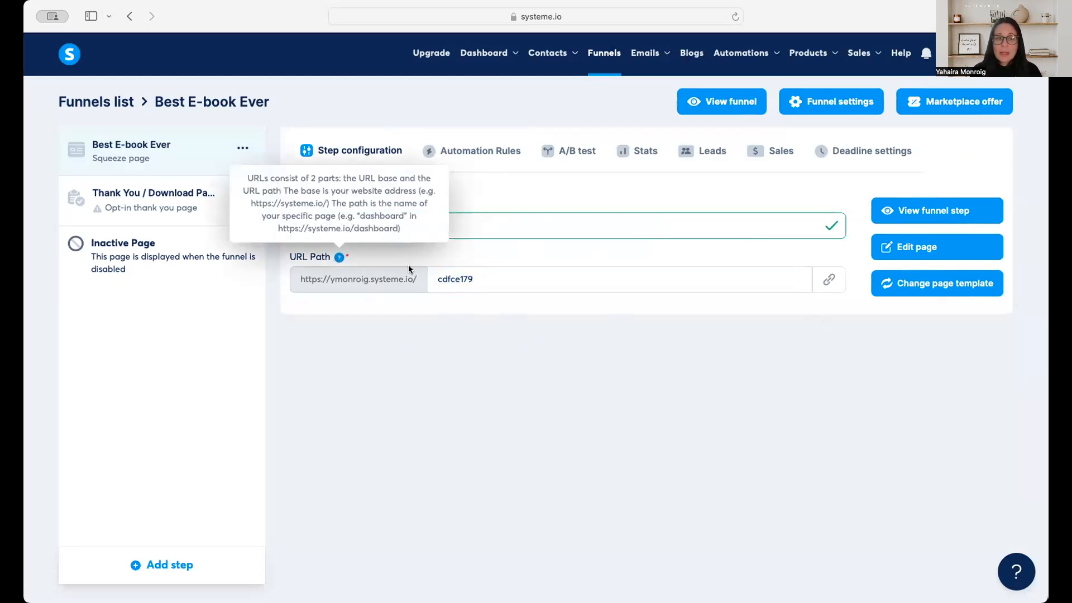
left_click(493, 278)
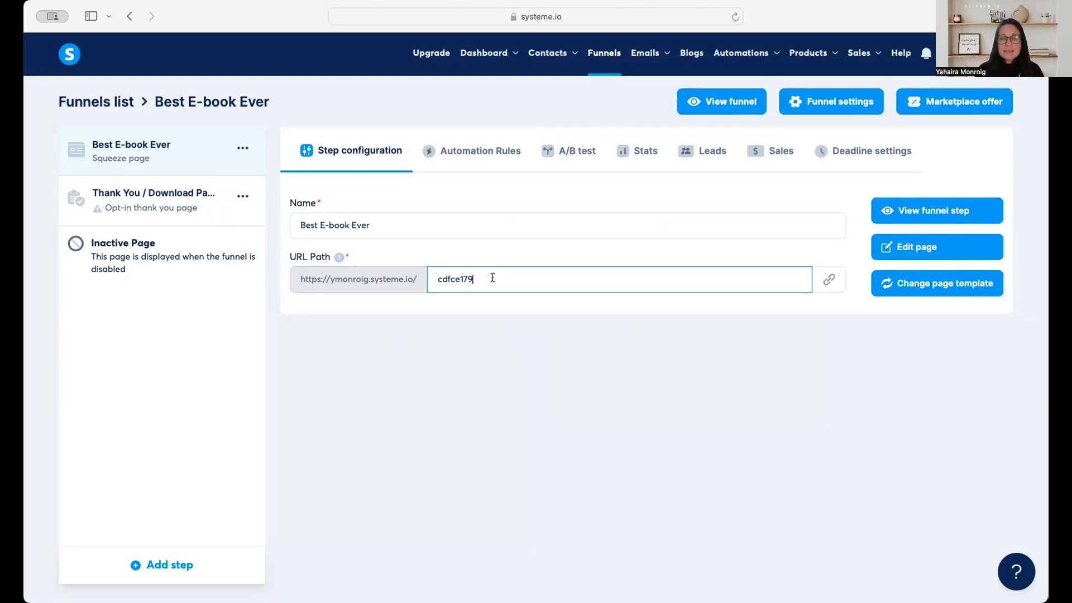
left_click_drag(492, 277, 424, 272)
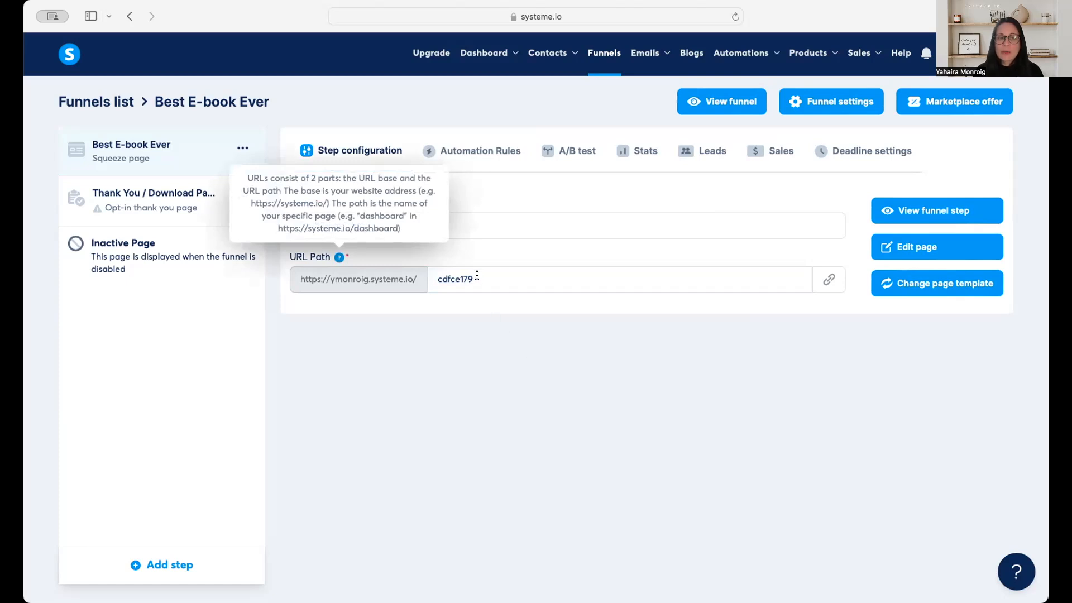
left_click_drag(478, 275, 431, 272)
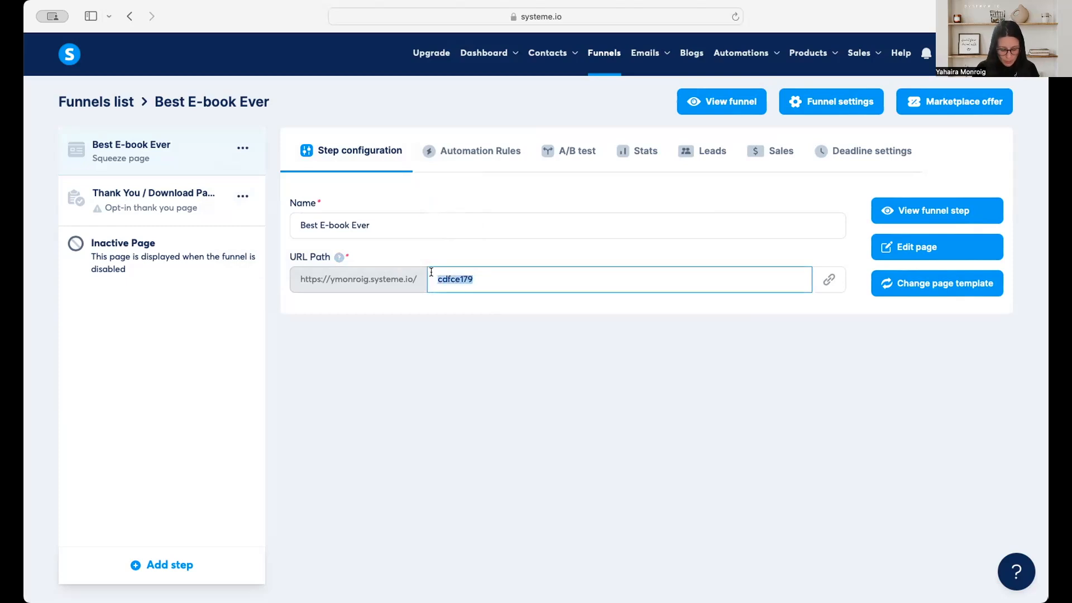
type("e-")
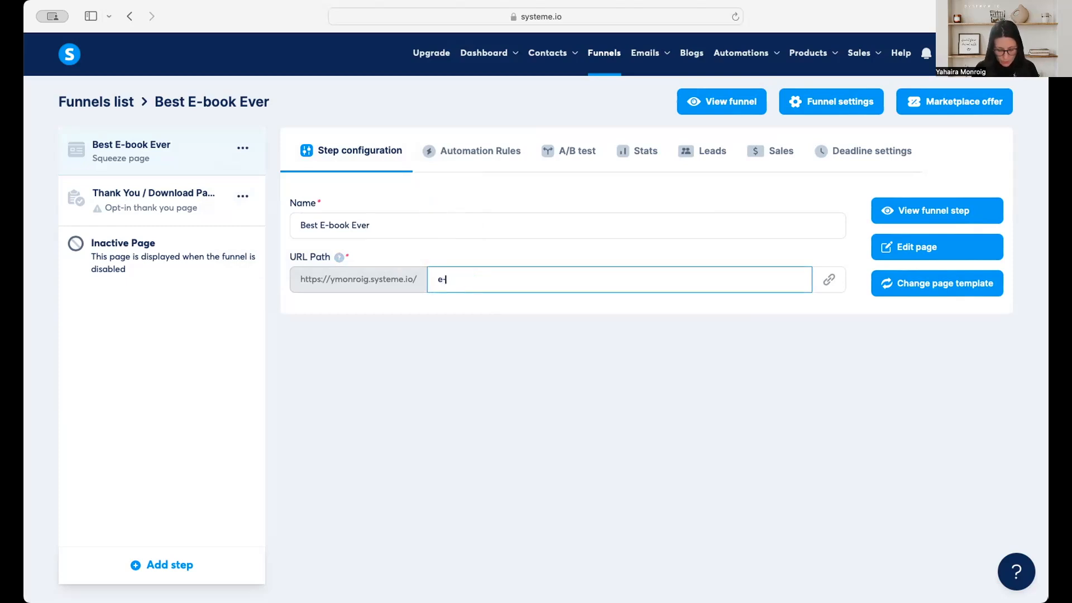
type("book")
key("BackSpace")
key("BackSpace")
key("BackSpace")
key("BackSpace")
key("BackSpace")
type("book")
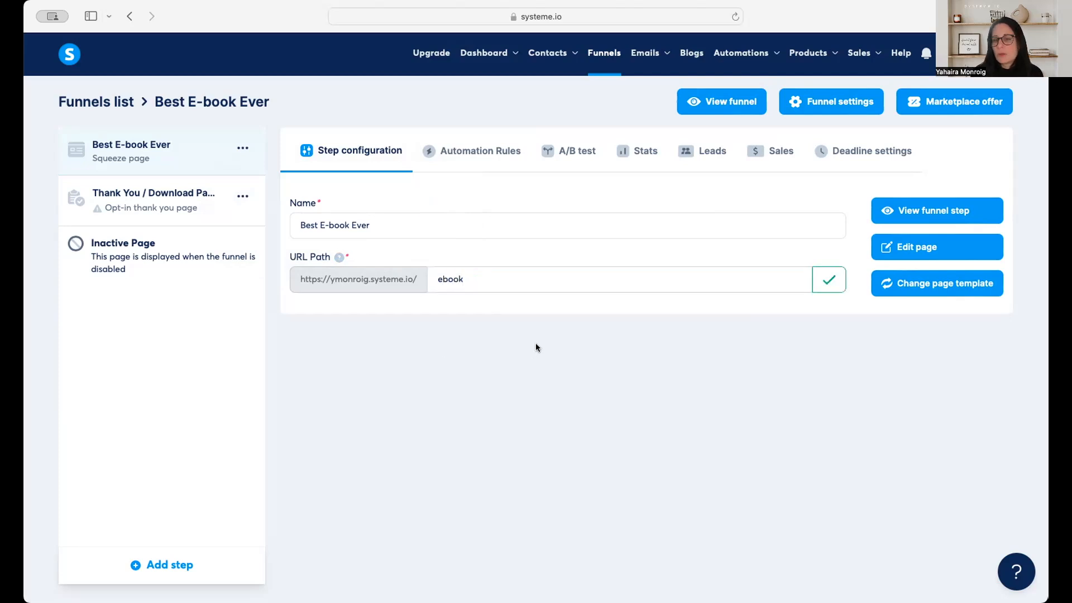
left_click(827, 283)
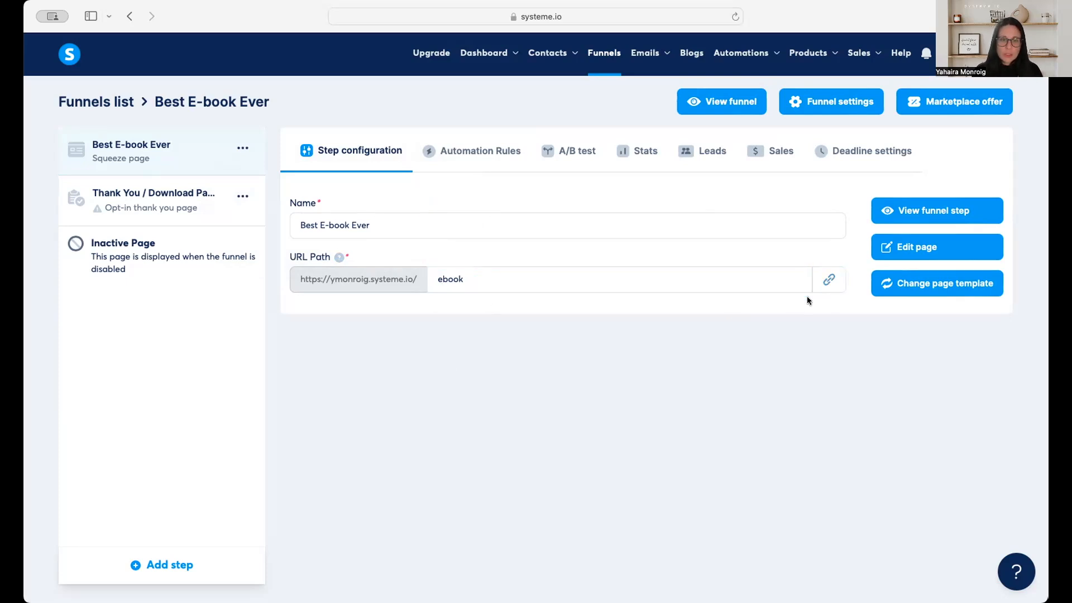
left_click(832, 282)
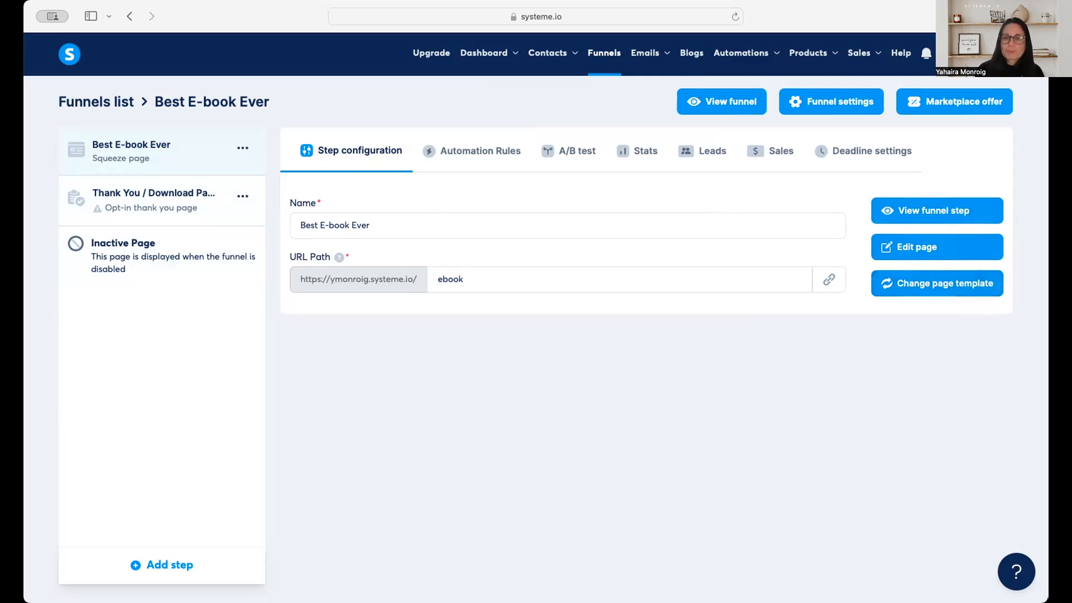
Open the squeeze page in the page editor and look through the available text, media, layout, form and social elements.
left_click(924, 252)
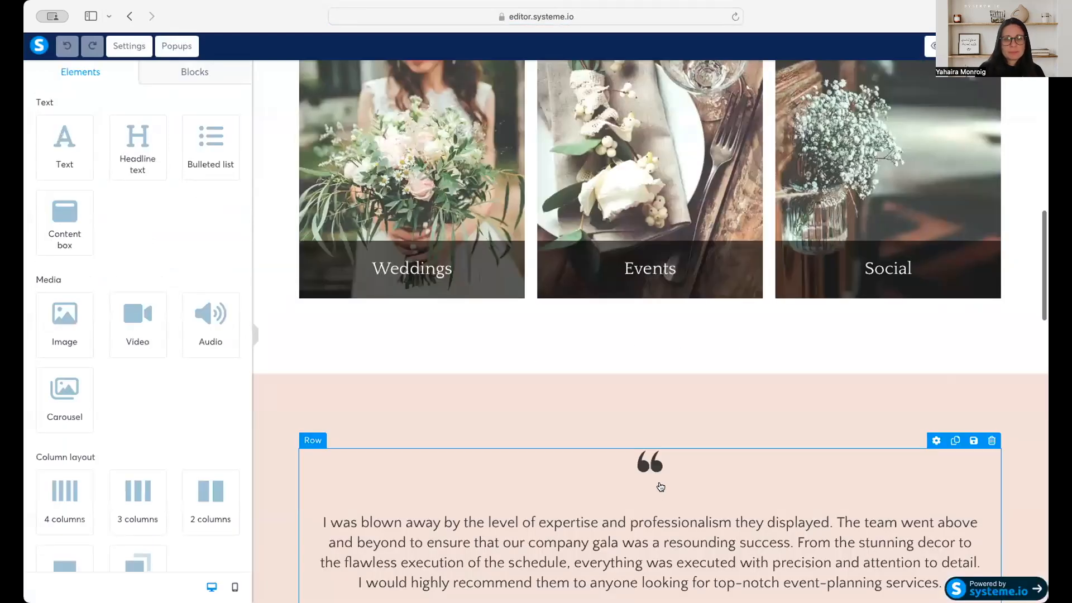
scroll(664, 486, "up", 15)
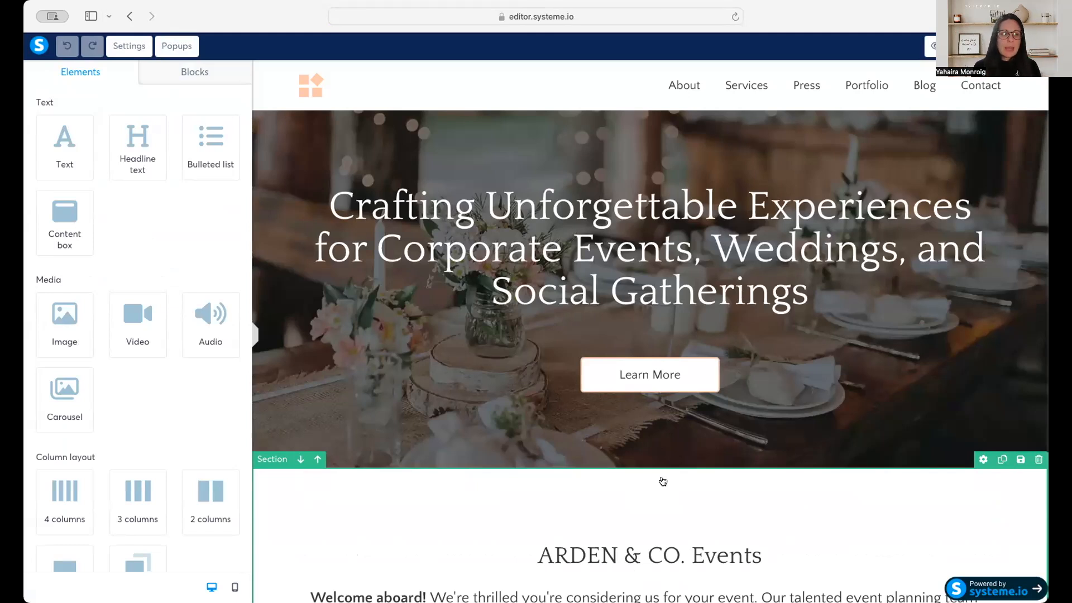
scroll(192, 292, "down", 7)
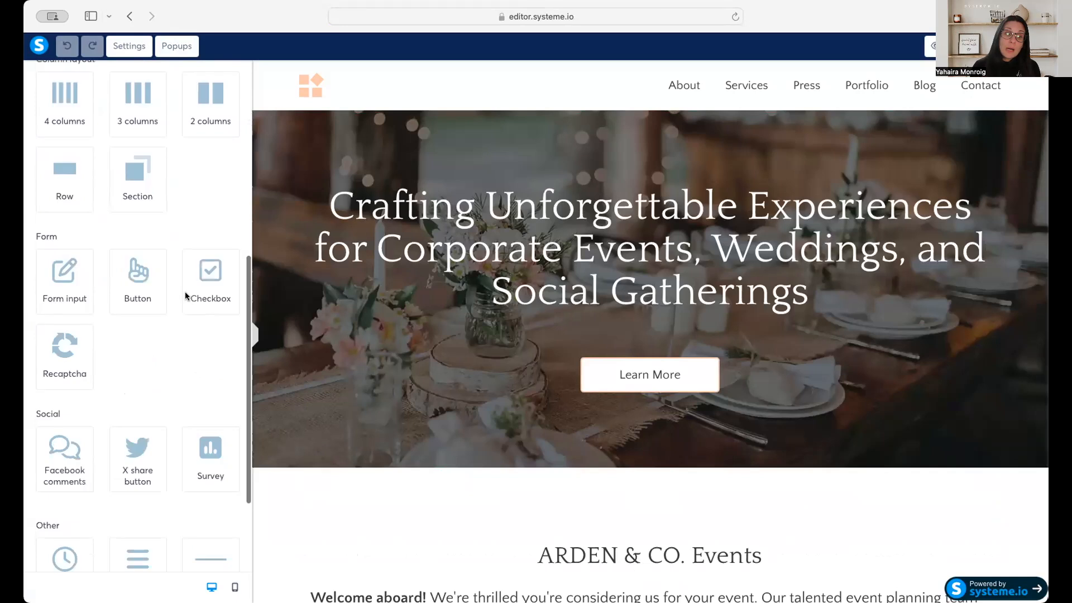
scroll(186, 296, "down", 3)
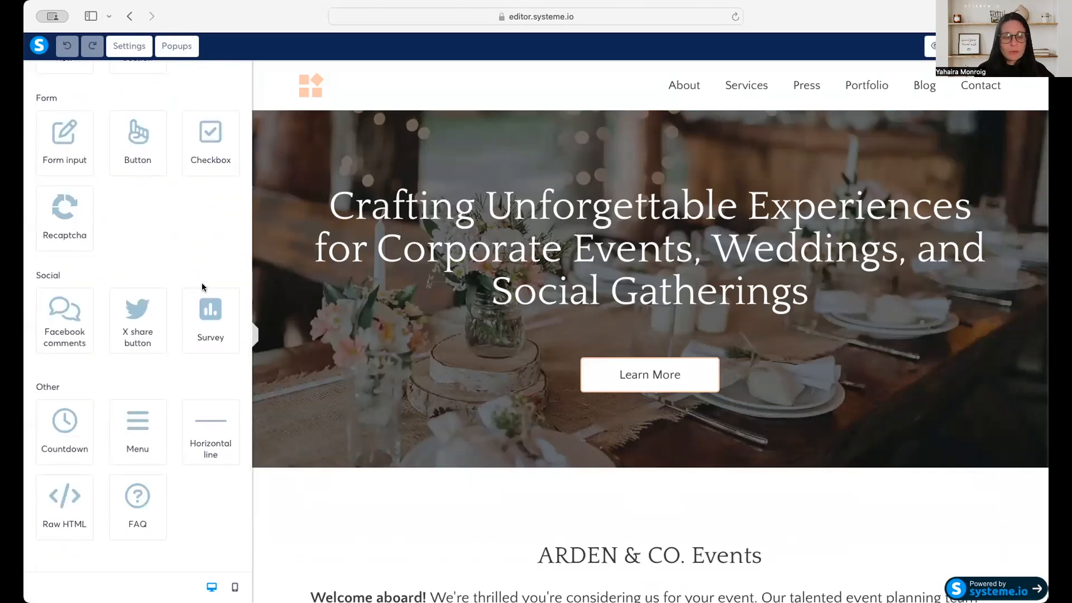
scroll(202, 287, "up", 10)
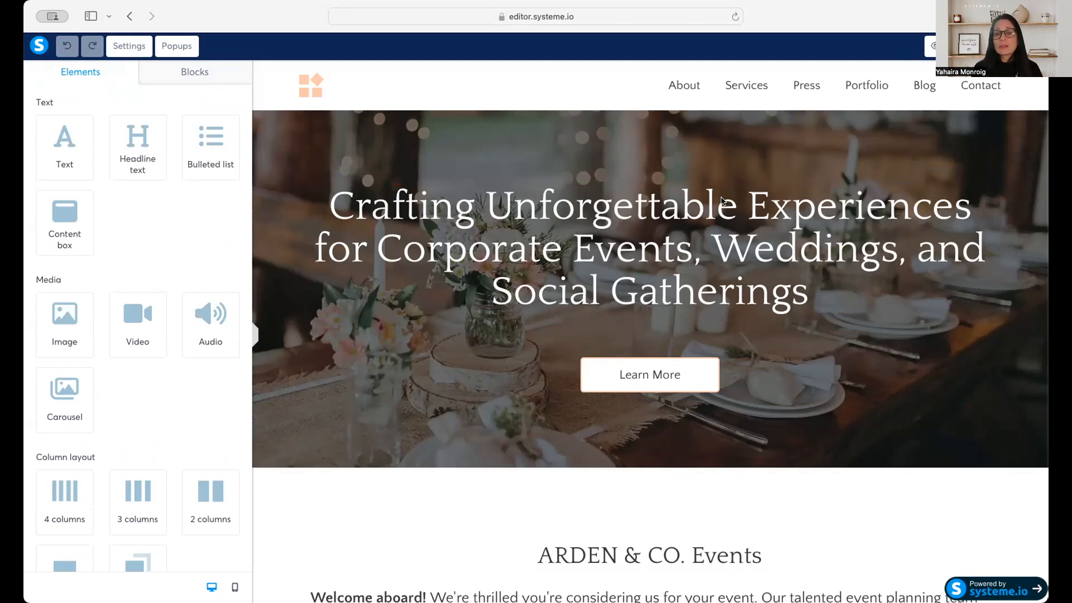
Examine the template's page sections, from the hero banner through the event categories to the testimonial and latest articles.
scroll(722, 200, "down", 10)
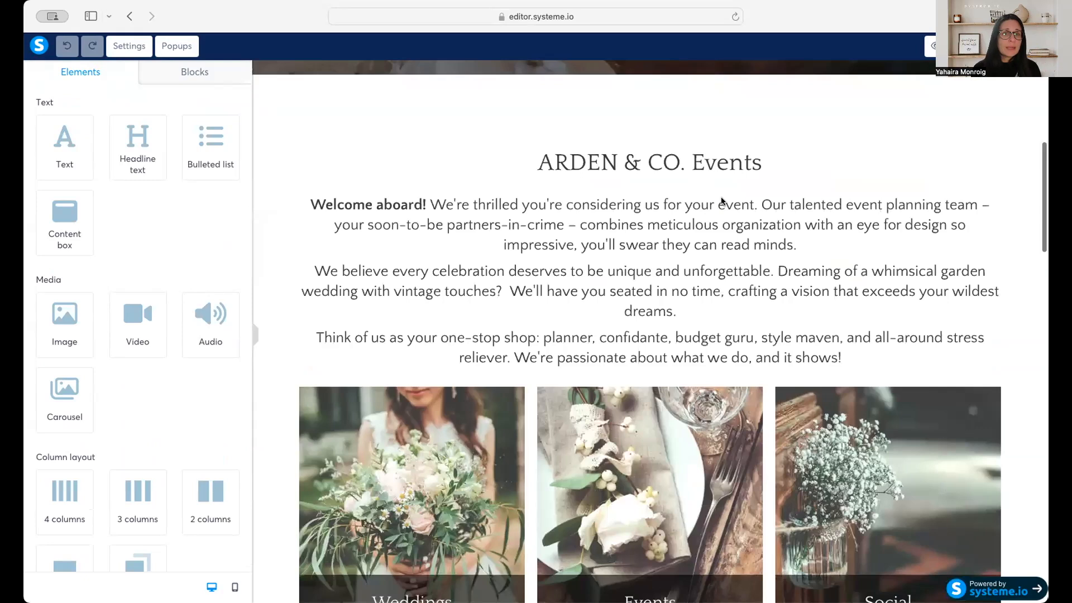
scroll(721, 201, "down", 5)
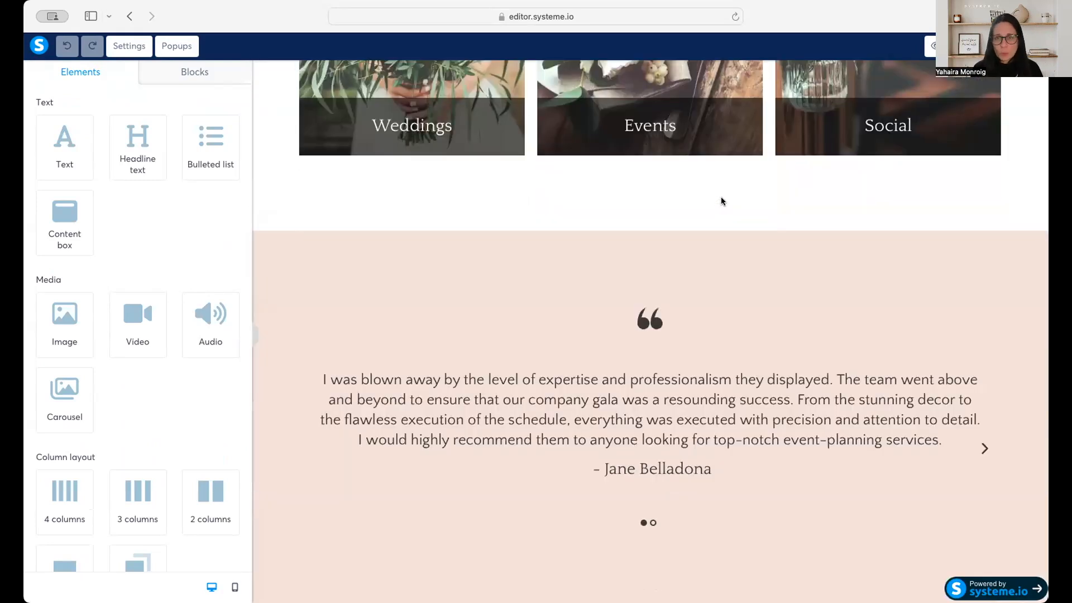
scroll(722, 201, "up", 15)
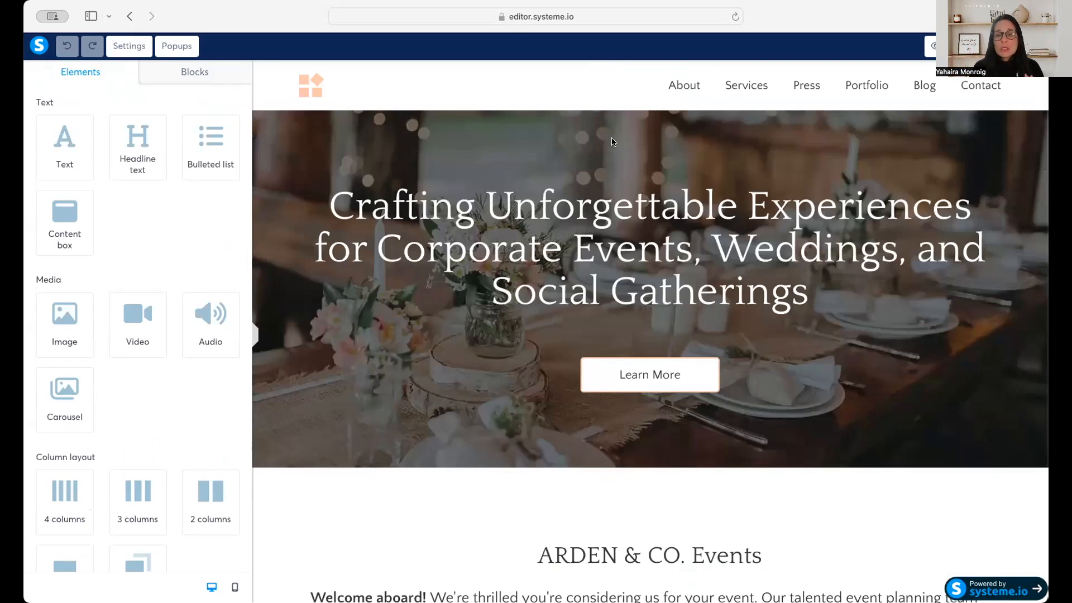
scroll(612, 141, "down", 10)
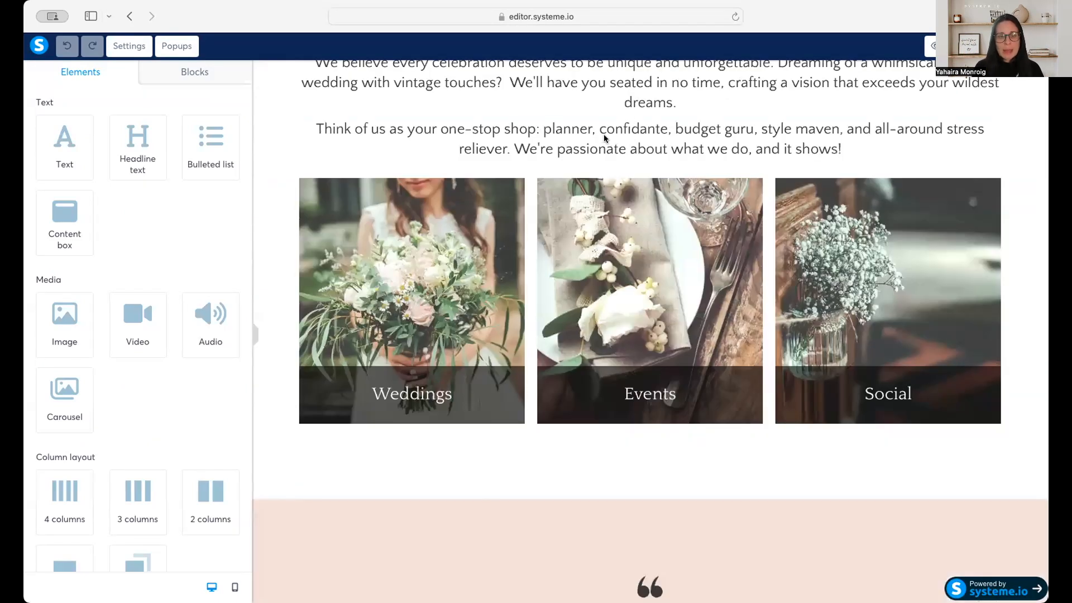
scroll(604, 176, "down", 5)
scroll(474, 102, "up", 4)
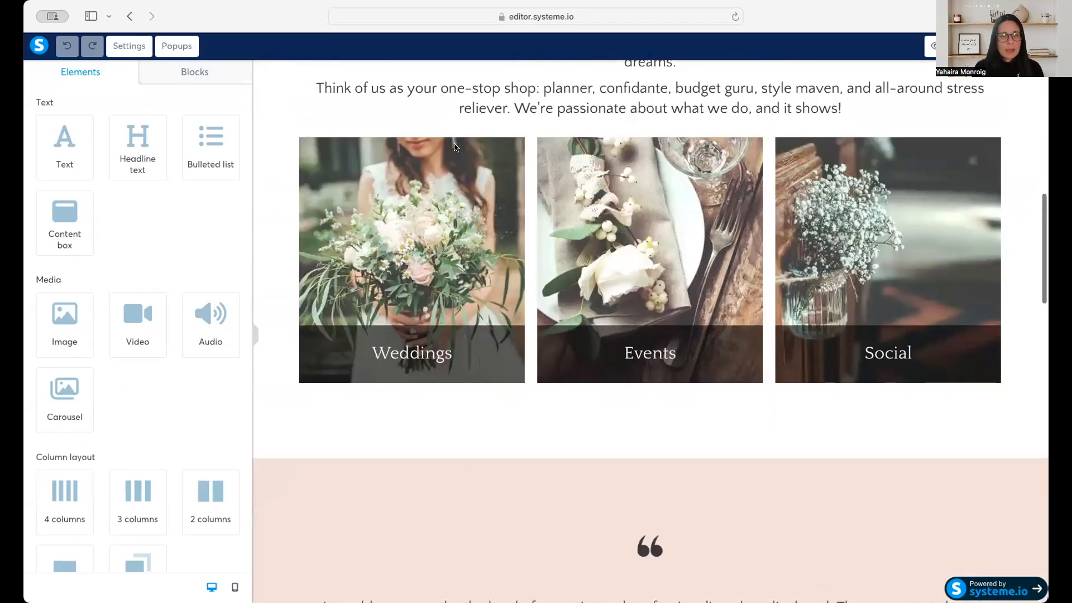
scroll(661, 277, "down", 7)
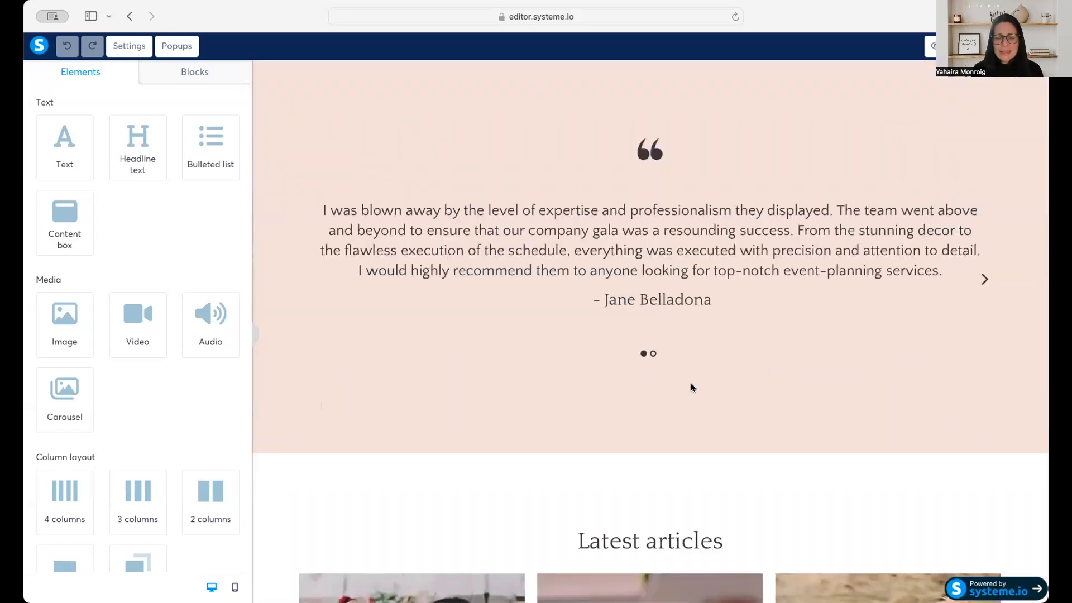
scroll(732, 391, "up", 10)
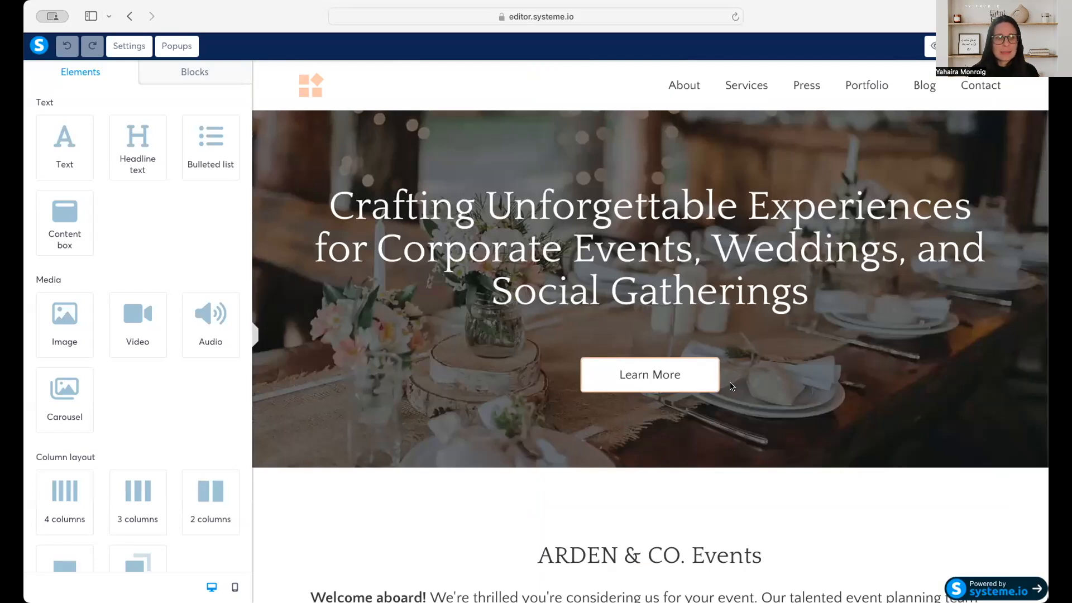
Inspect the settings of the header section, its logo image and its navigation menu.
left_click(258, 62)
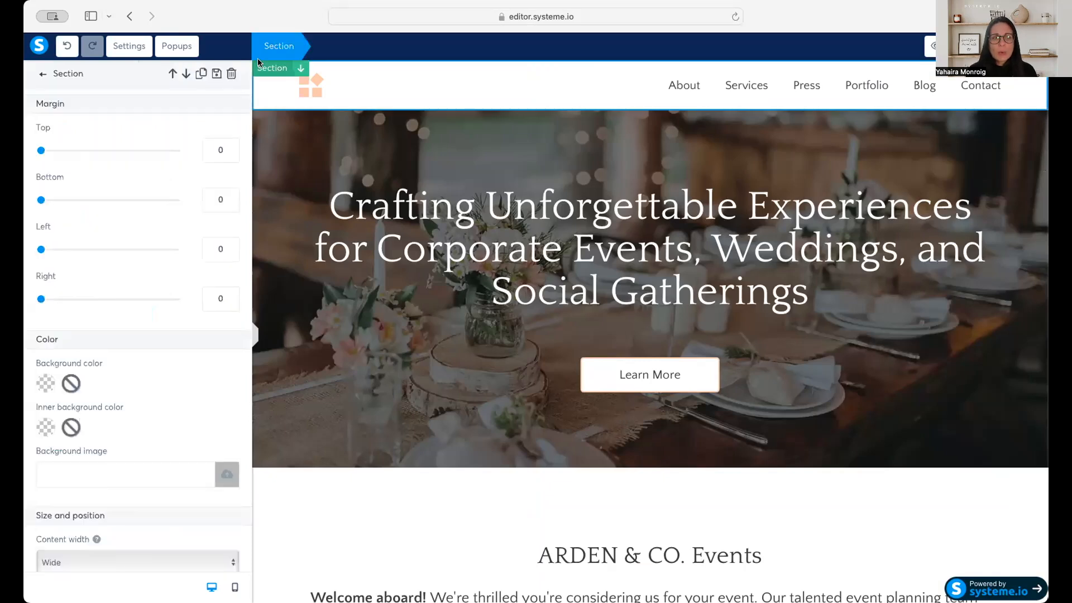
left_click(265, 73)
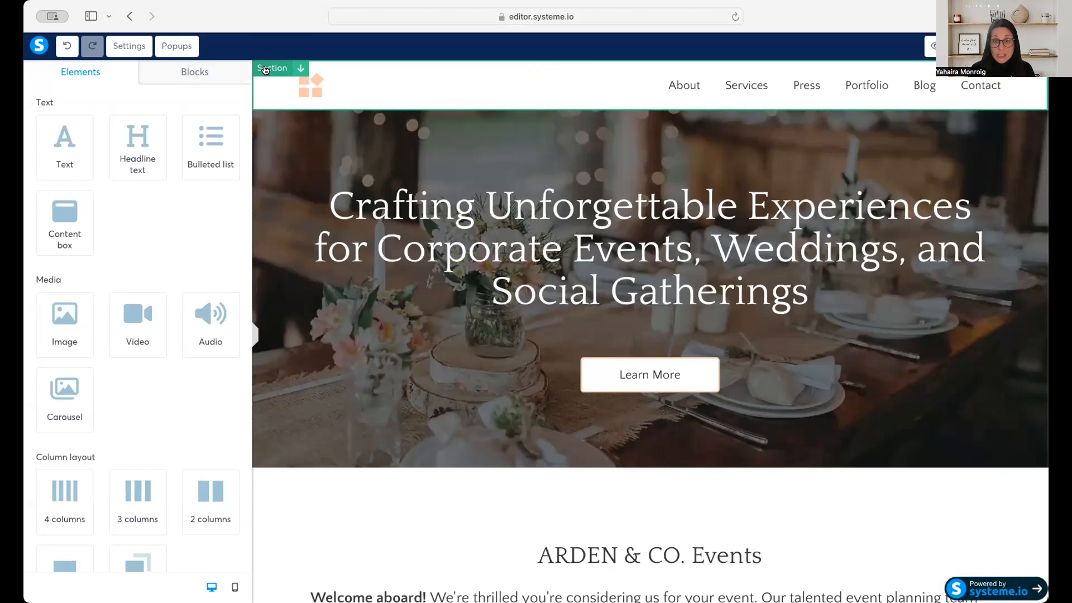
left_click(311, 89)
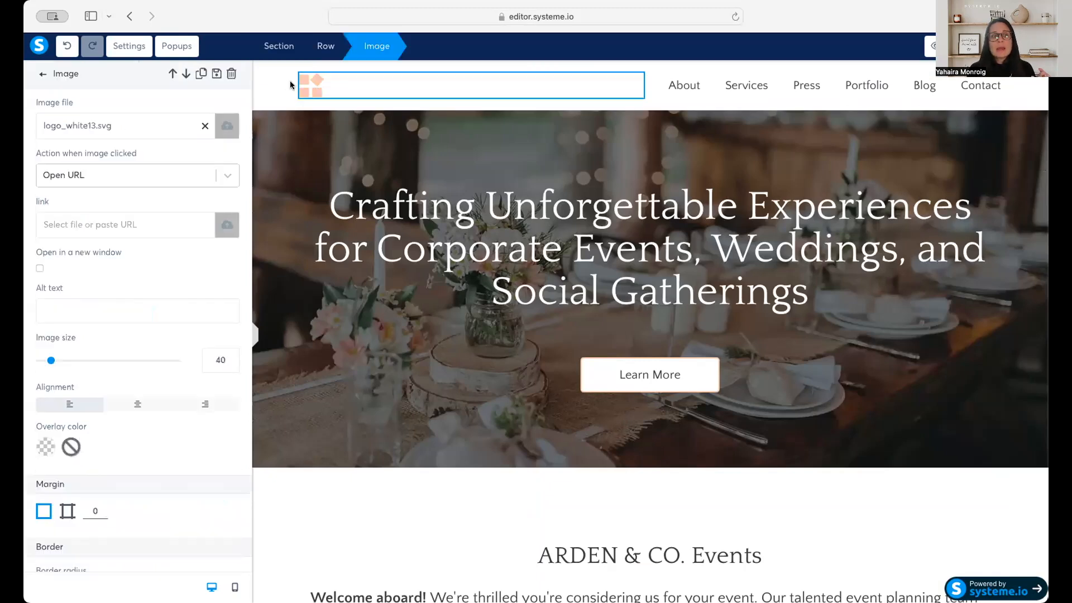
left_click(327, 76)
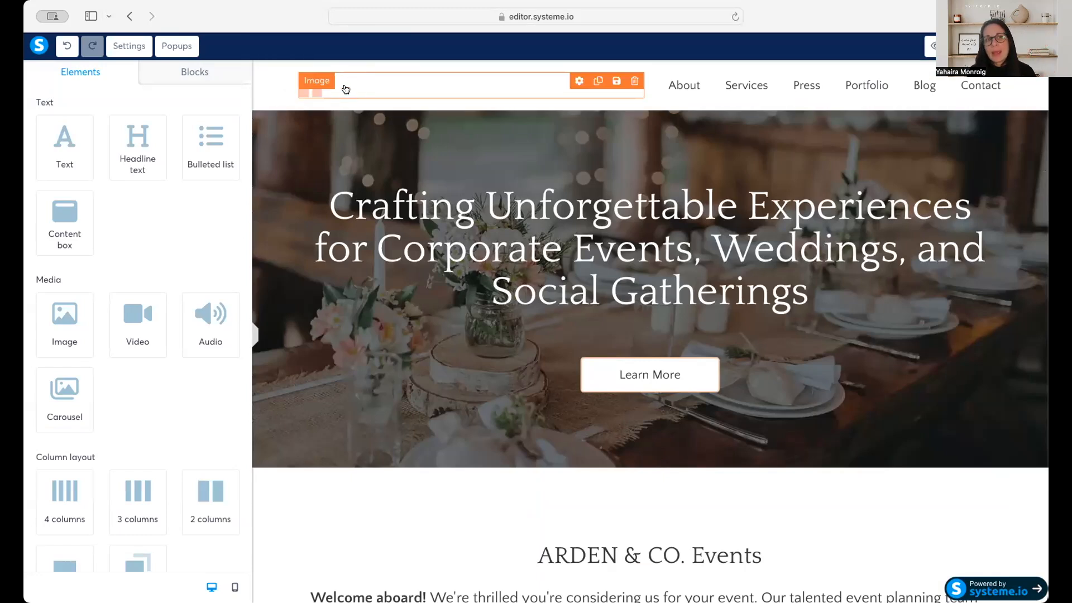
left_click(743, 88)
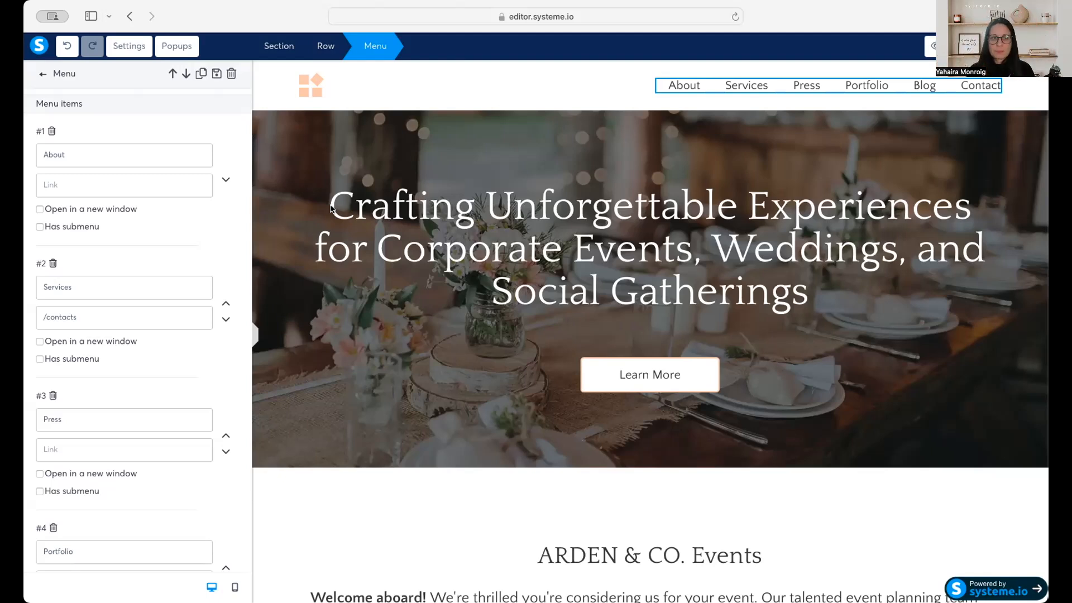
Try dark green on the header section's background, set it to yellow F8E71C and store that yellow as a custom color.
left_click(43, 74)
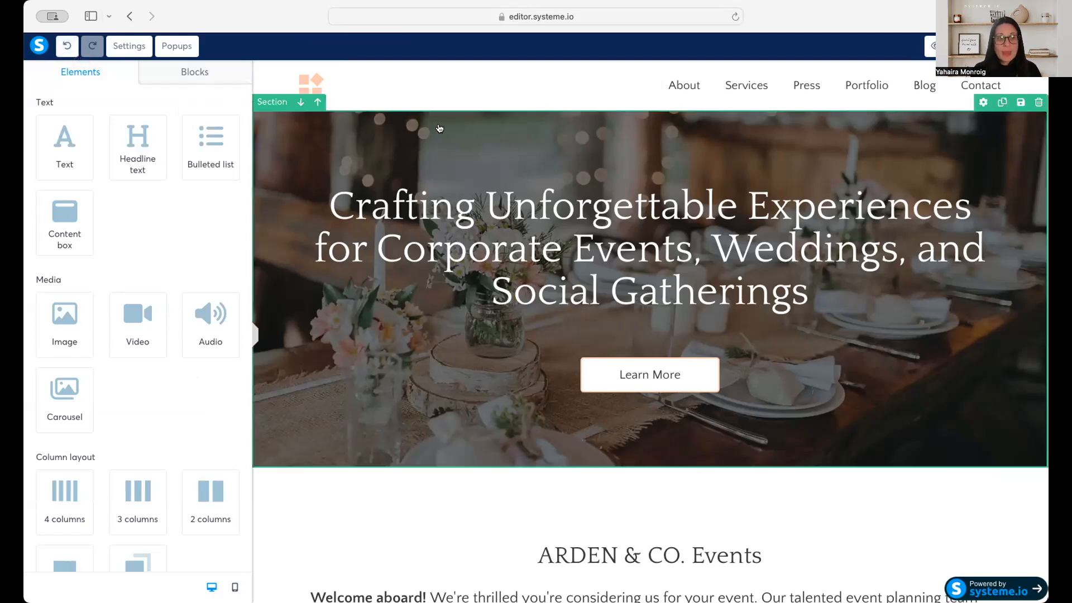
left_click(325, 67)
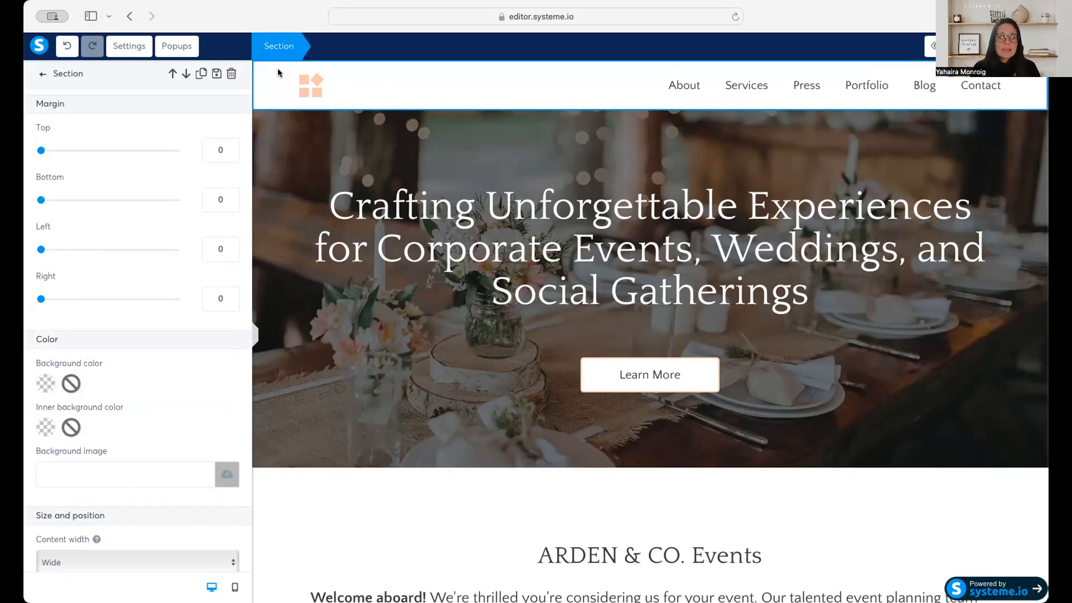
left_click(272, 68)
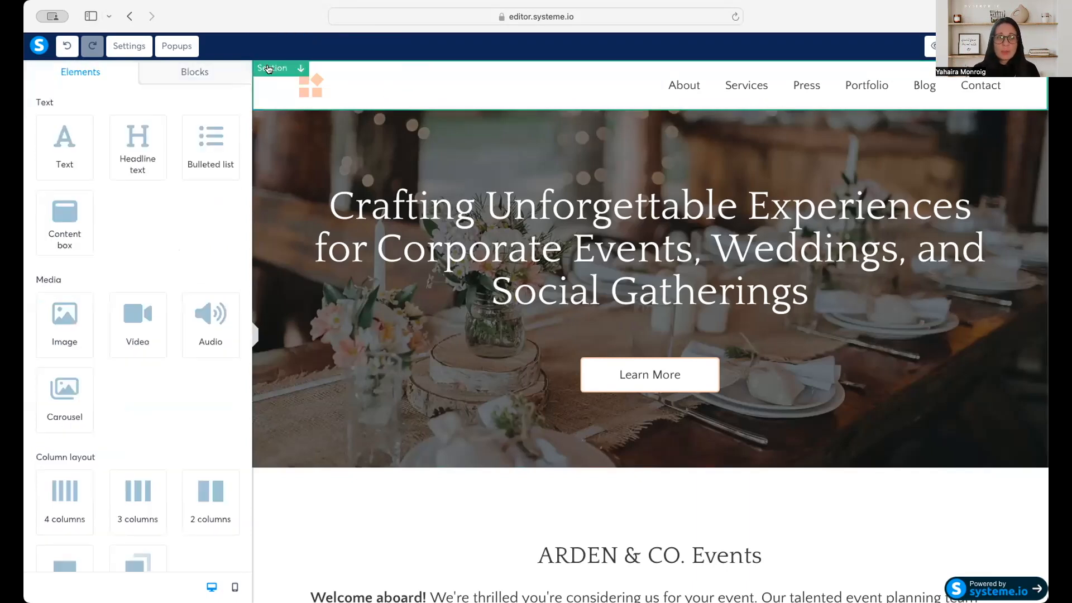
left_click(338, 71)
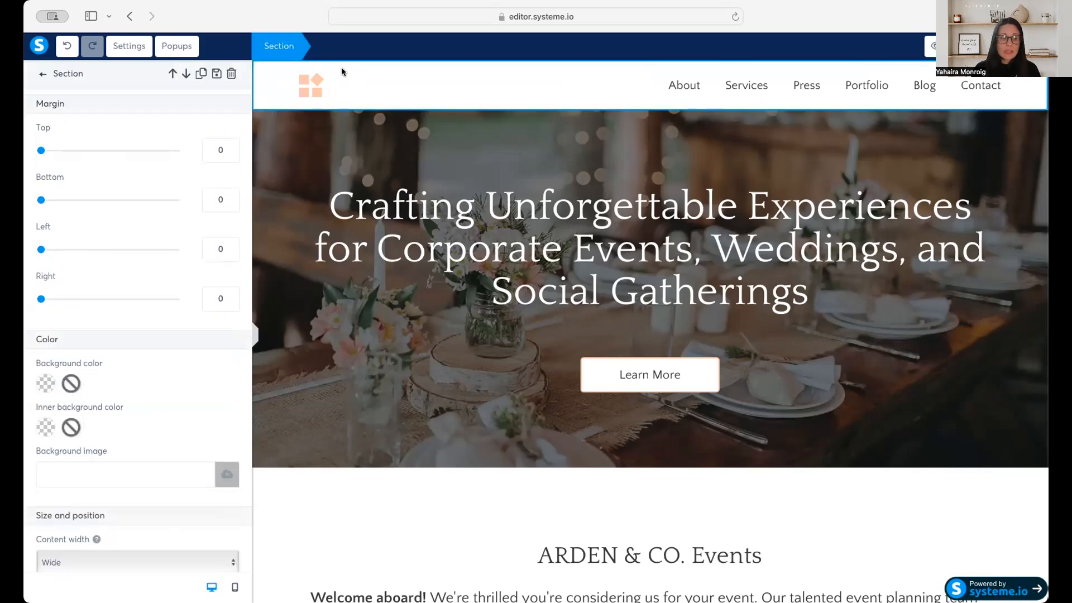
left_click(48, 382)
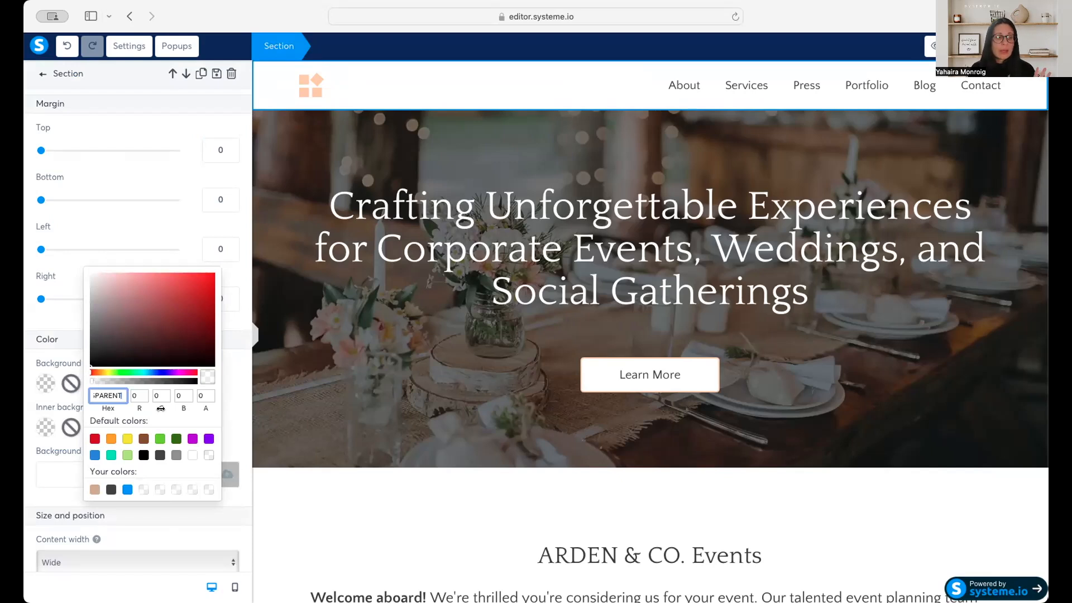
double_click(112, 396)
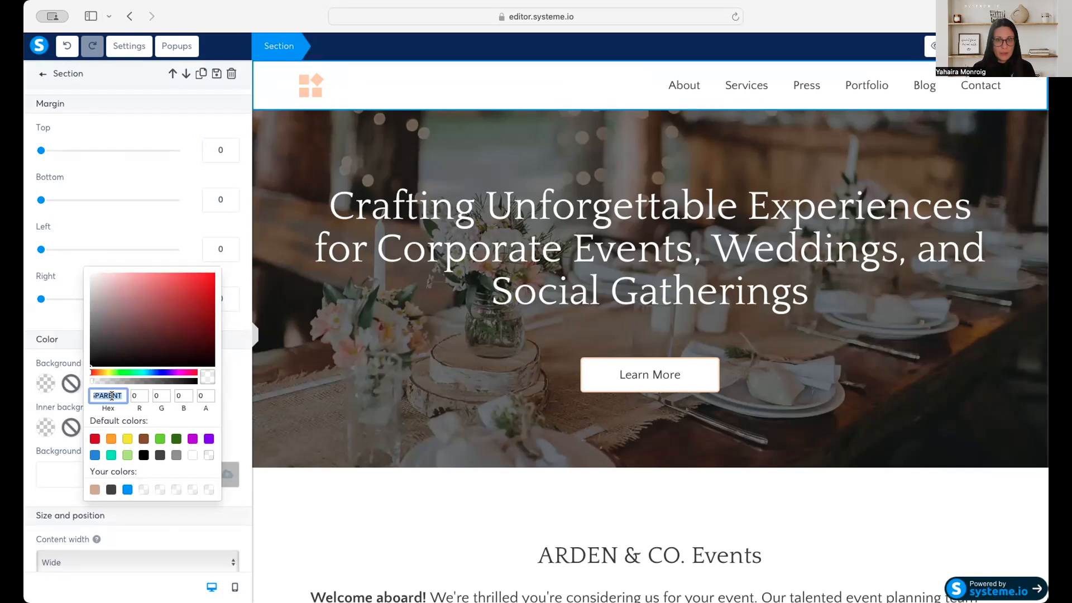
left_click(173, 440)
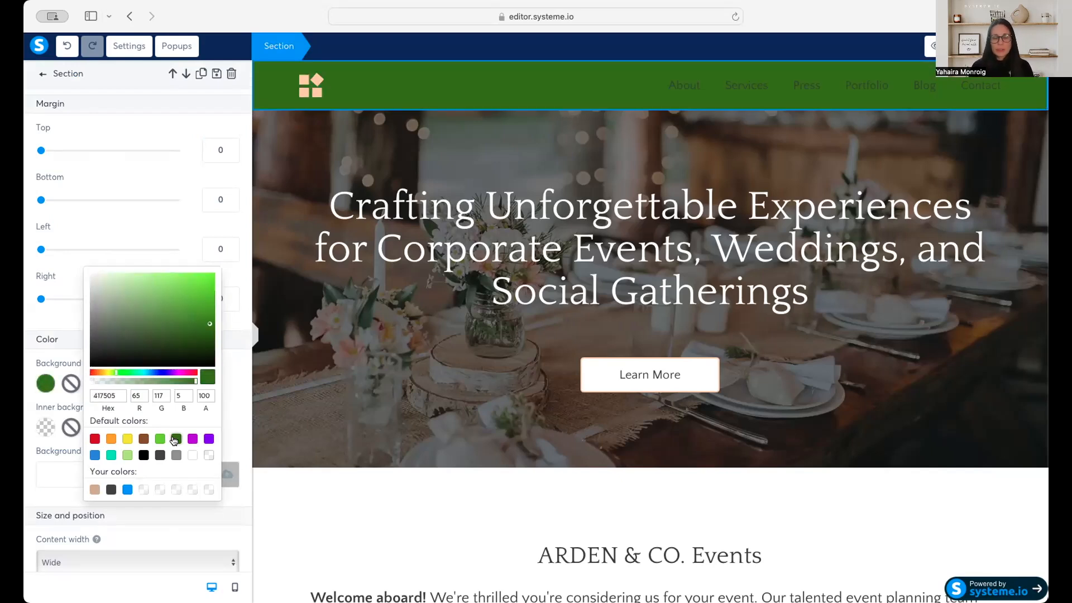
left_click(131, 439)
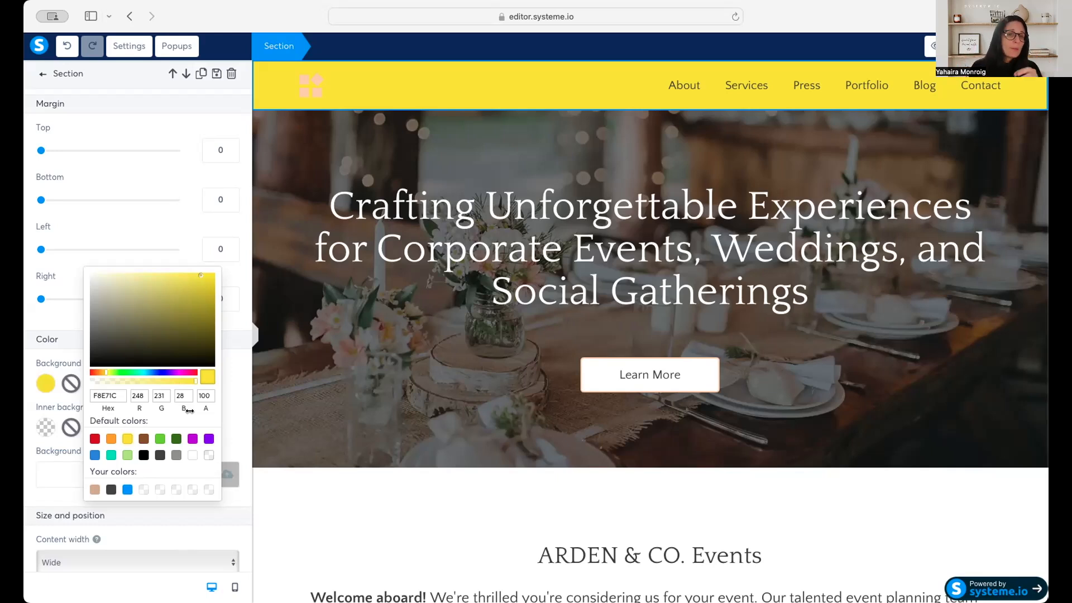
left_click(144, 490)
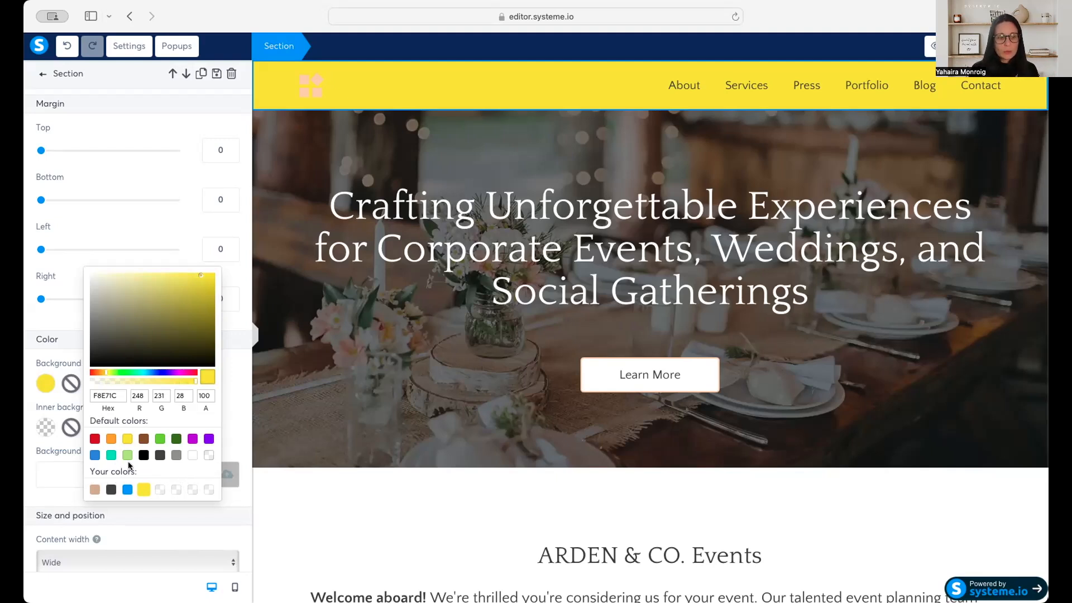
left_click(282, 135)
Set the background color of the ARDEN & CO. Events section to the stored custom yellow F8E71C.
left_click(303, 492)
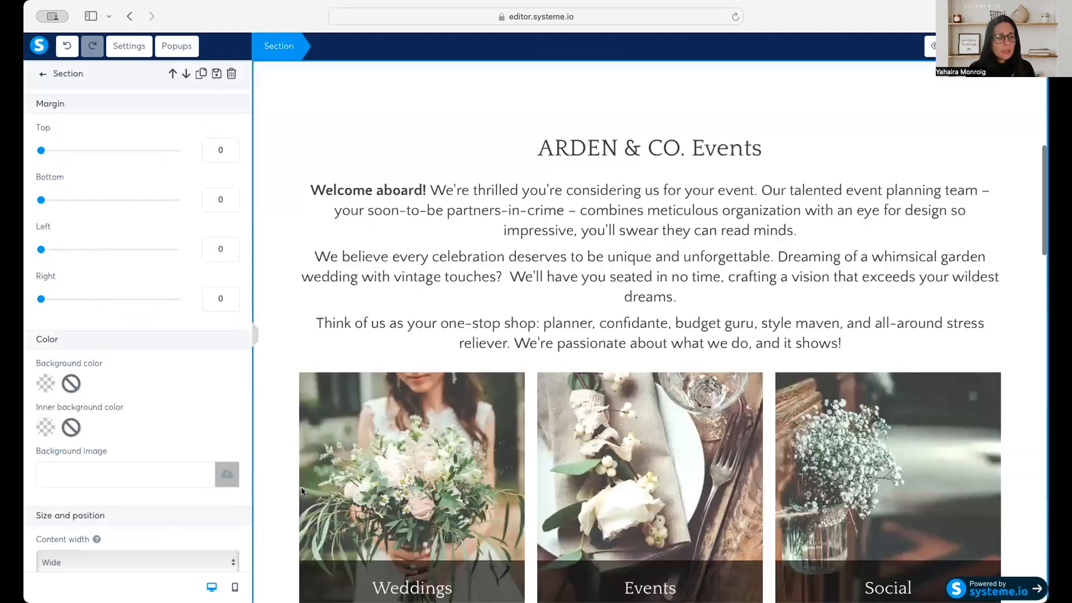
left_click(303, 178)
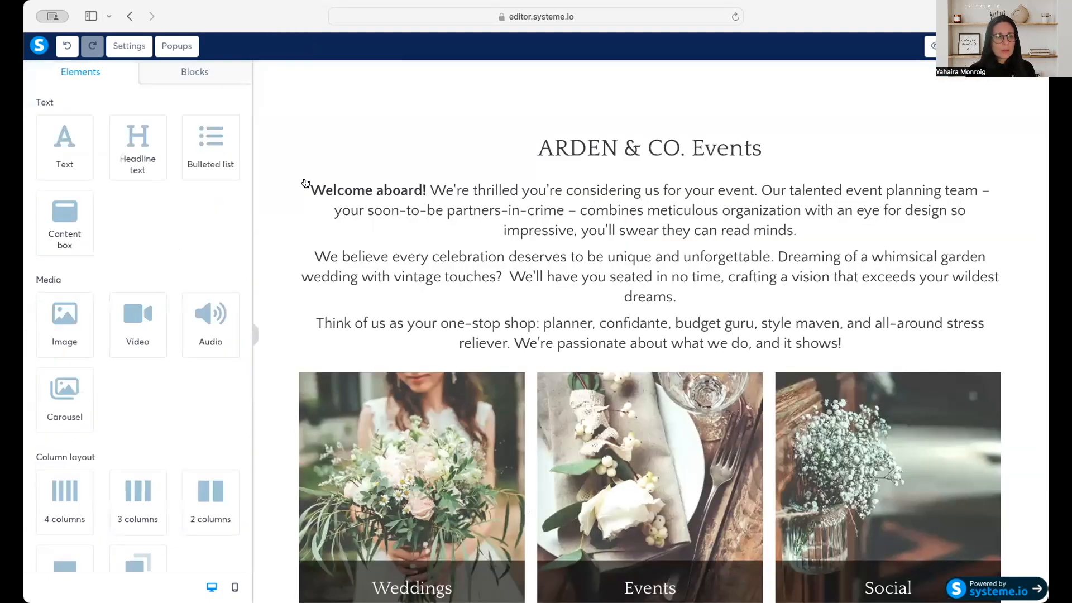
left_click(300, 149)
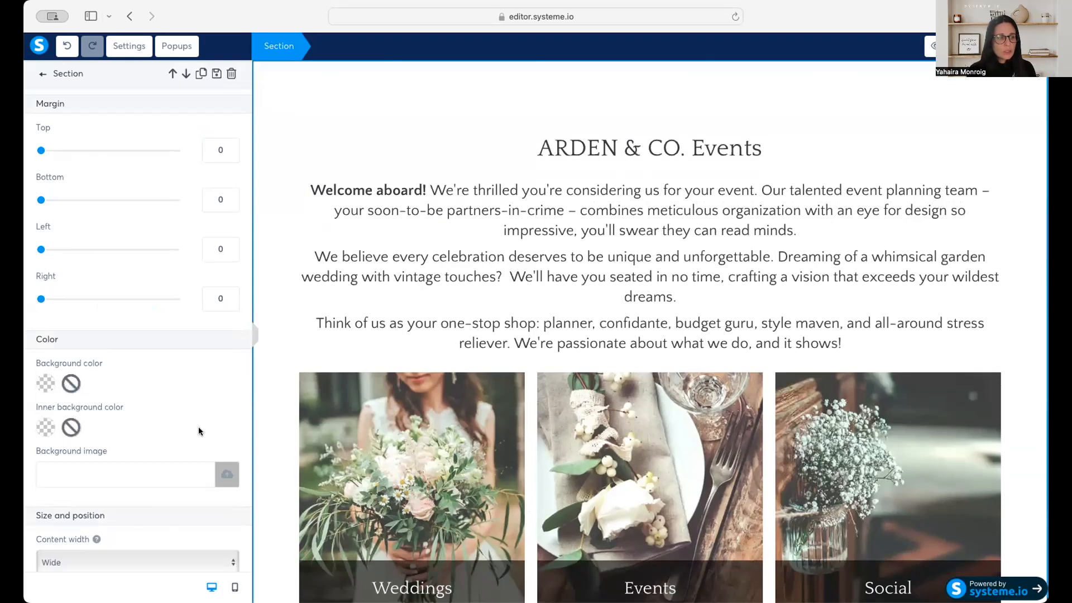
left_click(37, 384)
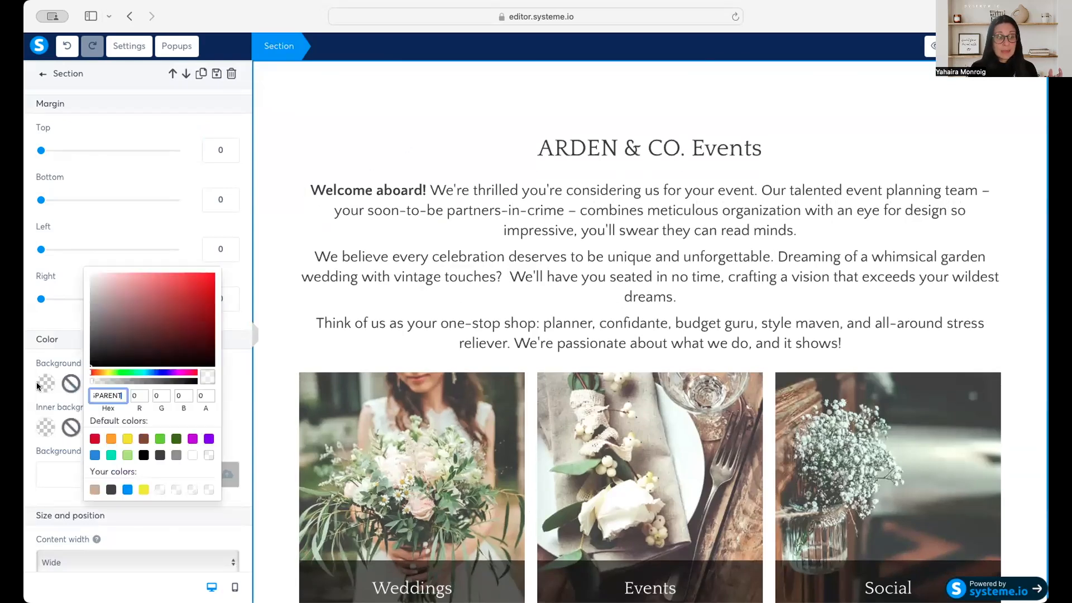
left_click(144, 489)
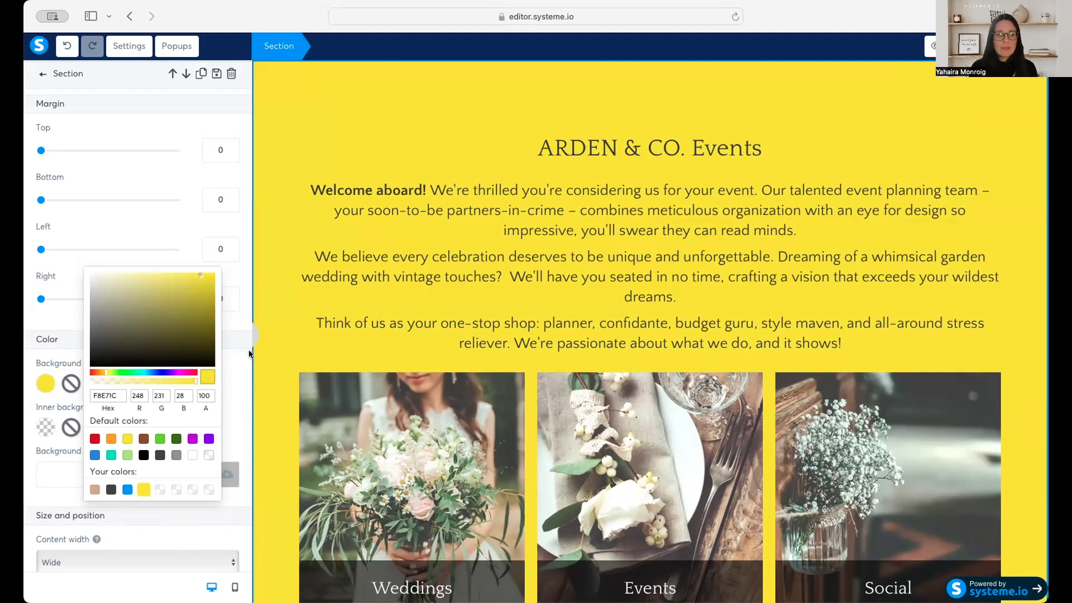
left_click(263, 370)
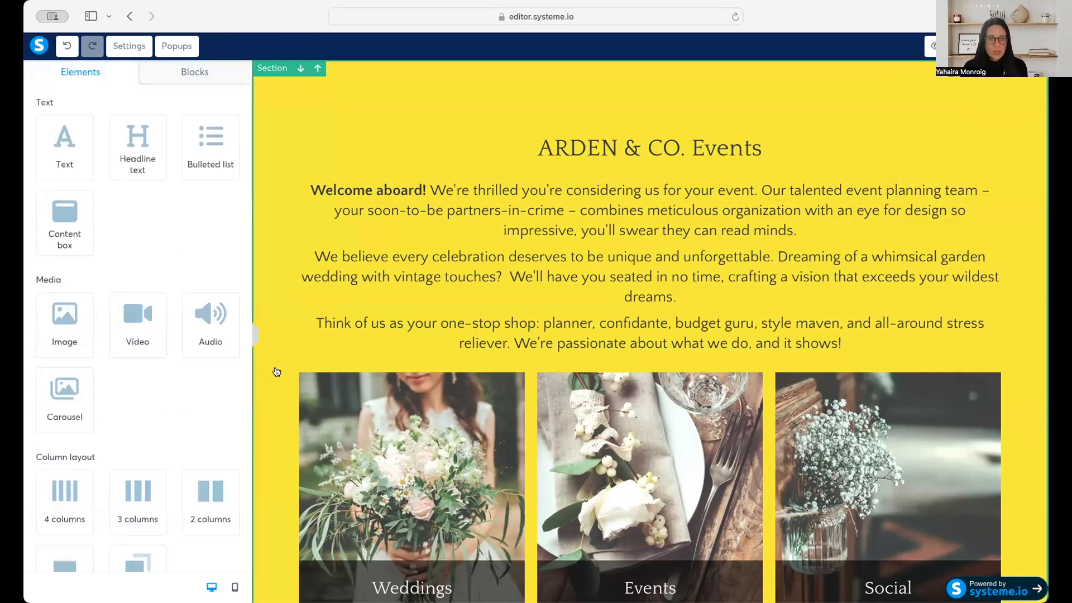
Change the header section's background color to light green B8E986.
scroll(279, 371, "up", 3)
scroll(285, 372, "up", 4)
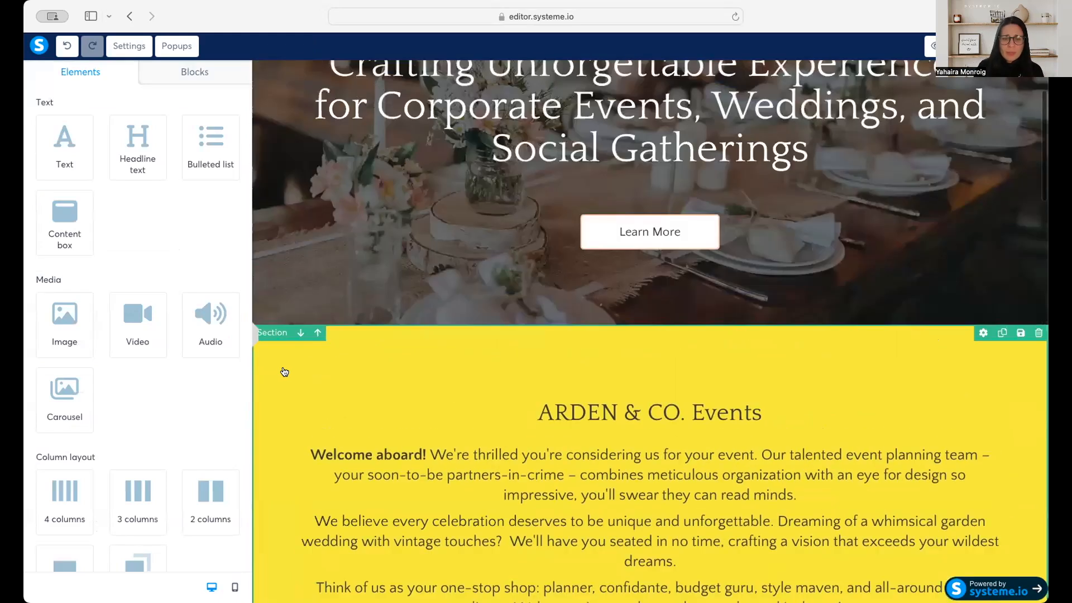
scroll(285, 371, "up", 3)
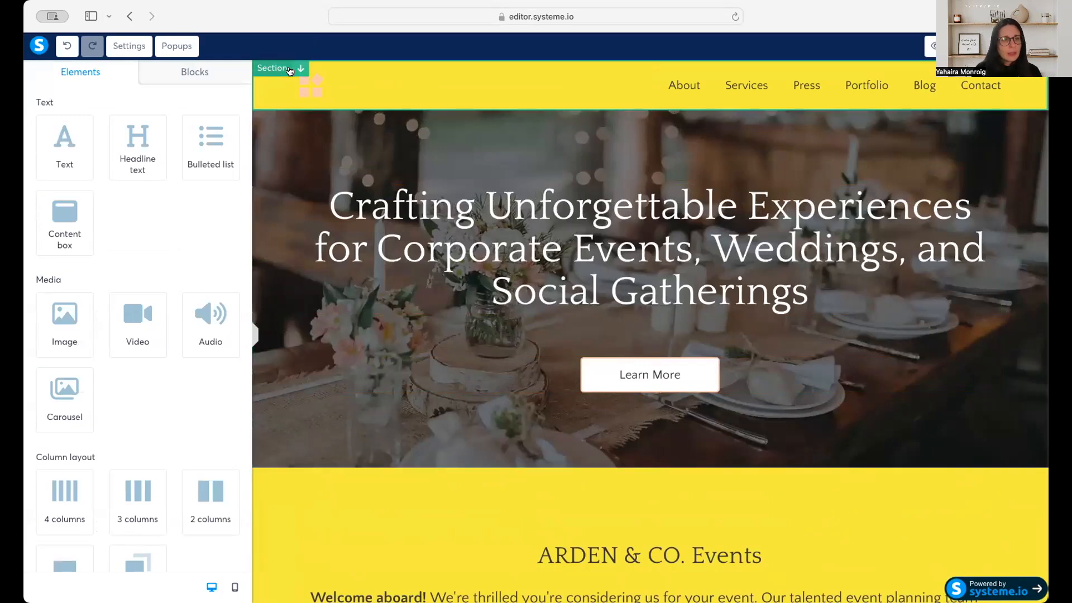
left_click(340, 69)
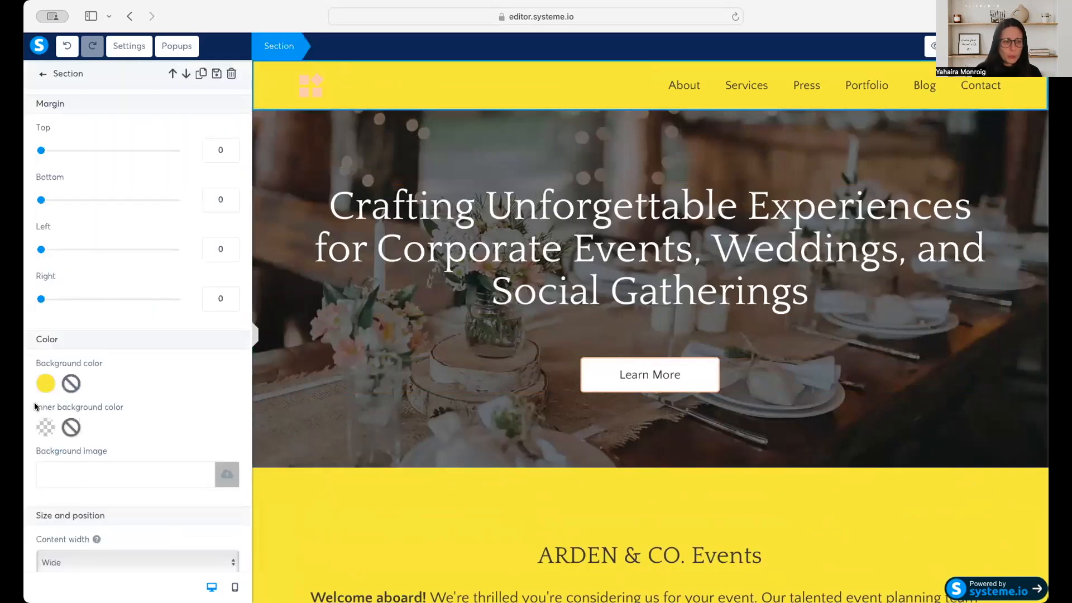
left_click(44, 385)
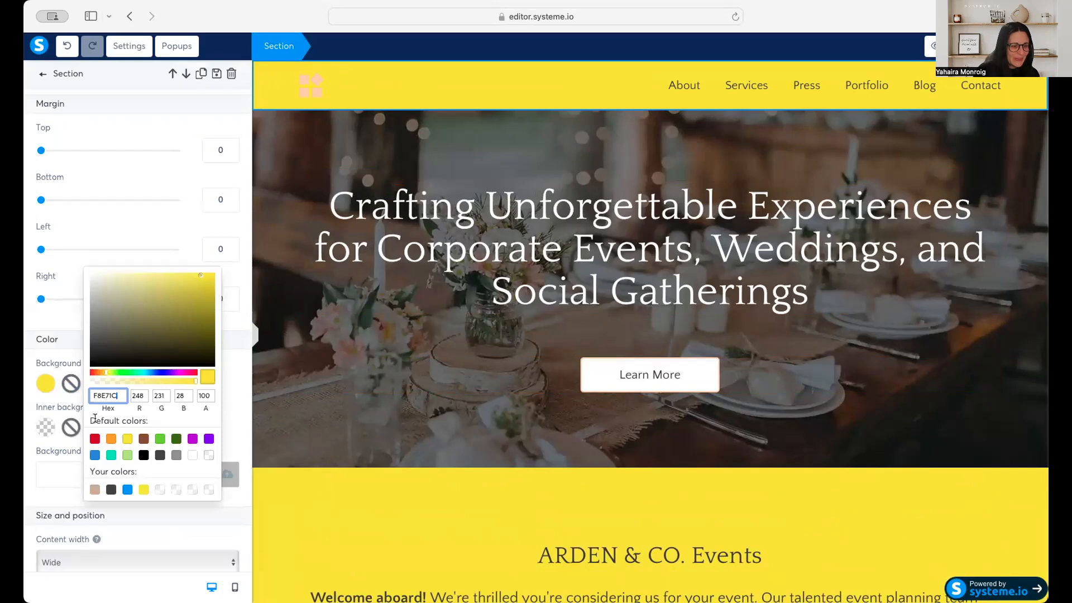
left_click(128, 455)
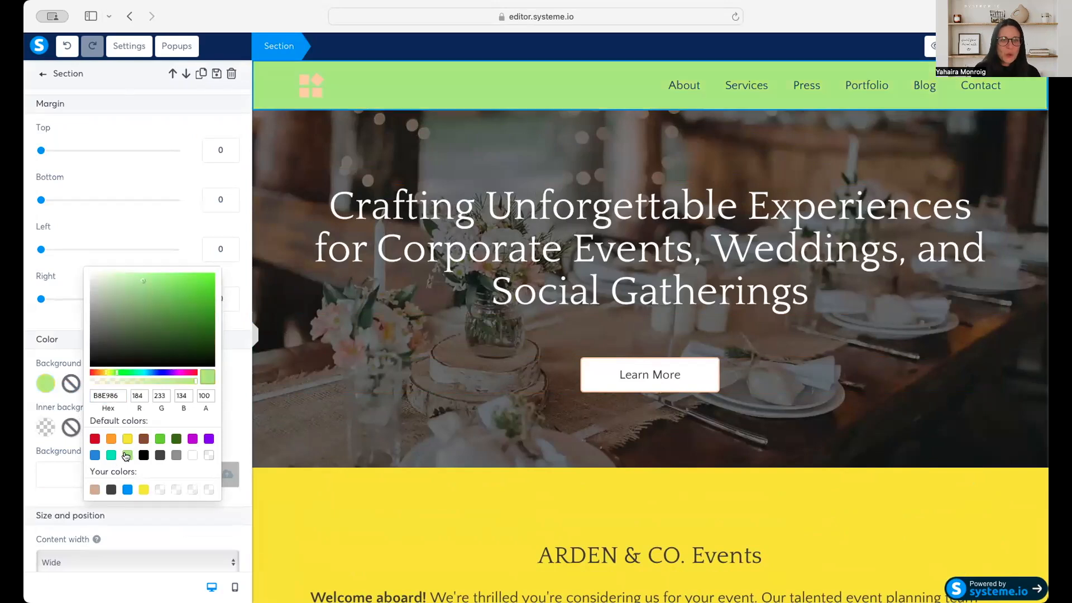
Change the background color of the ARDEN & CO. Events section to the same light green as the header.
left_click(270, 489)
left_click(283, 484)
scroll(282, 481, "down", 3)
scroll(283, 481, "down", 3)
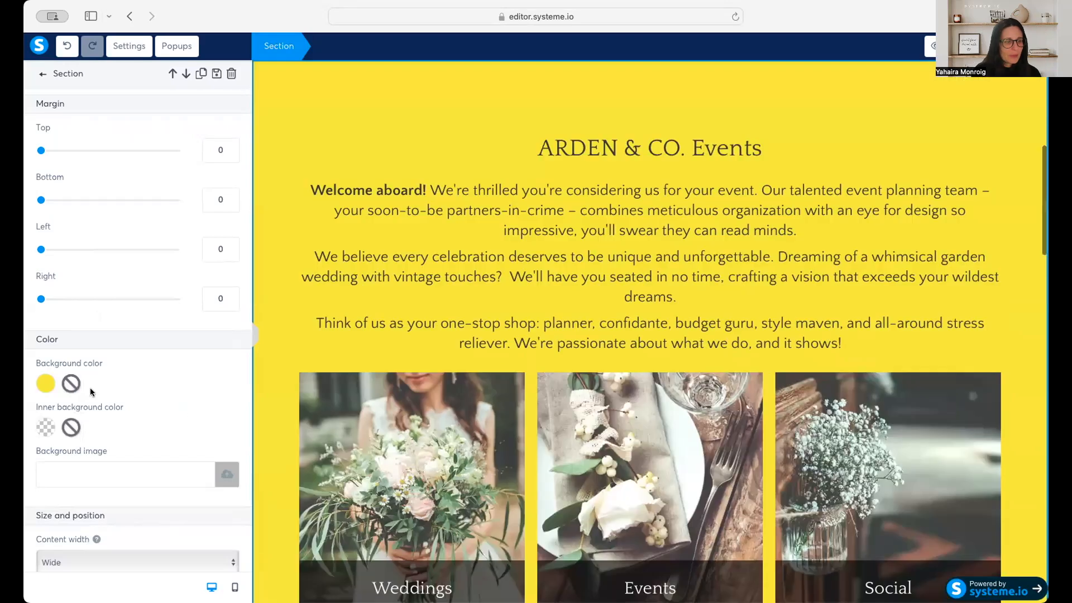
left_click(41, 383)
left_click(160, 489)
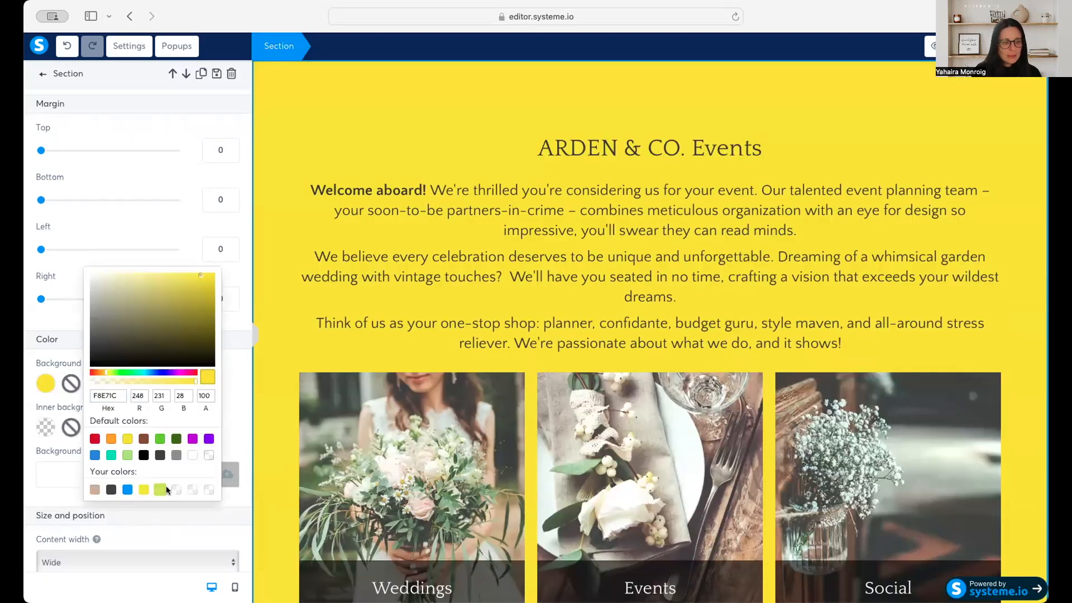
left_click(253, 408)
left_click(253, 408)
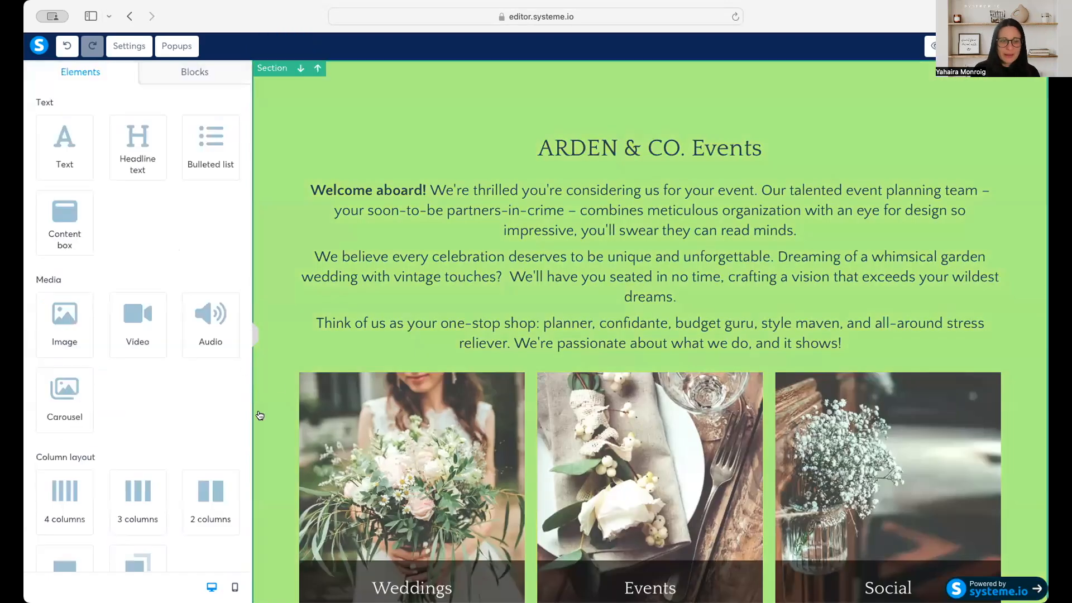
Try replacing the header logo by clearing its image file and checking the upload and own-image options, and undo the removal.
scroll(263, 410, "up", 7)
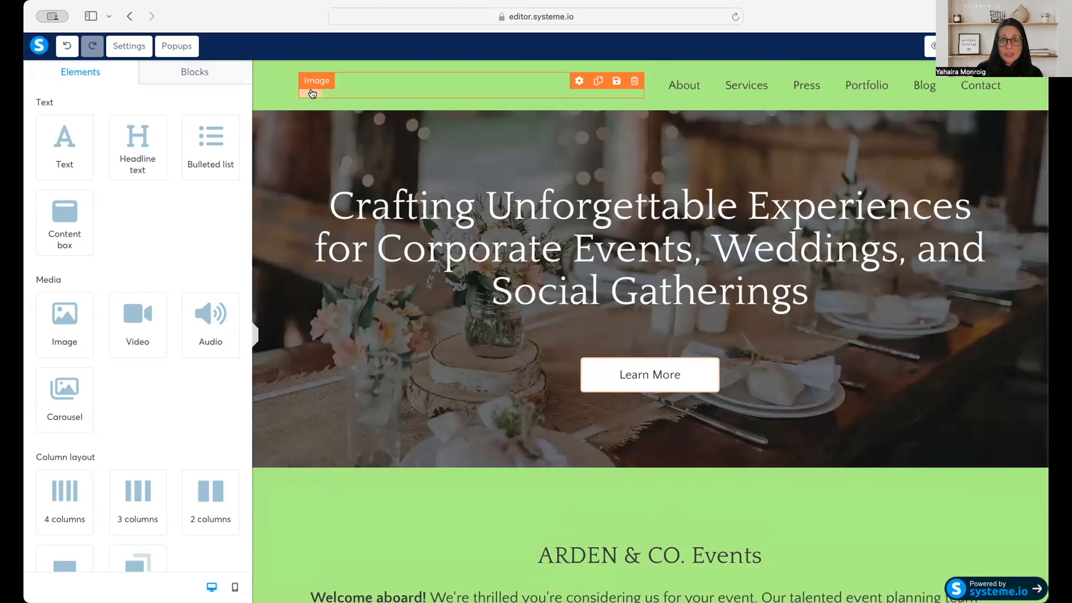
left_click(313, 93)
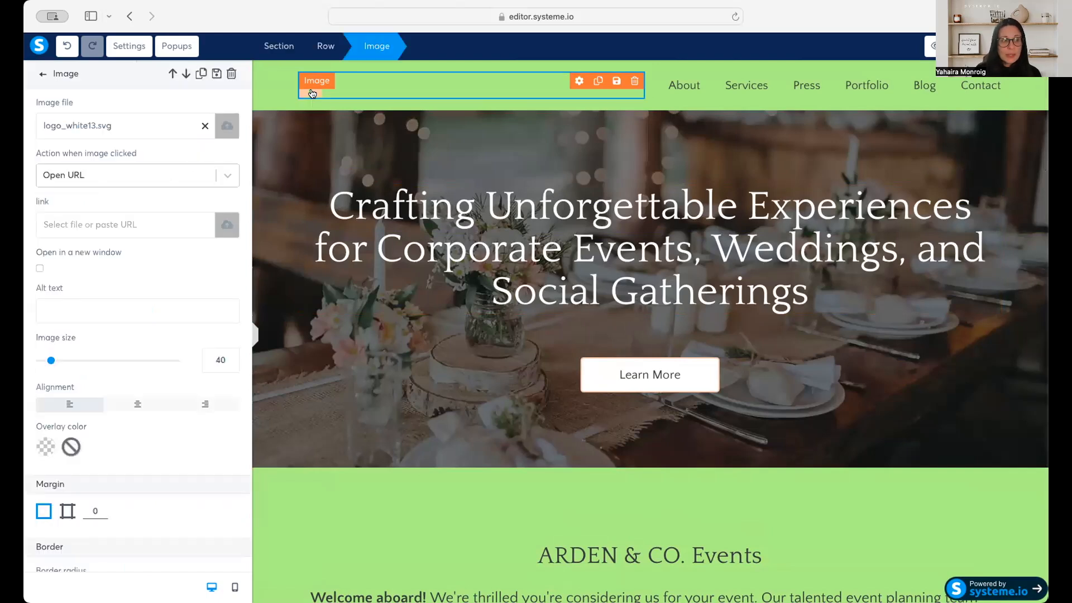
left_click(205, 128)
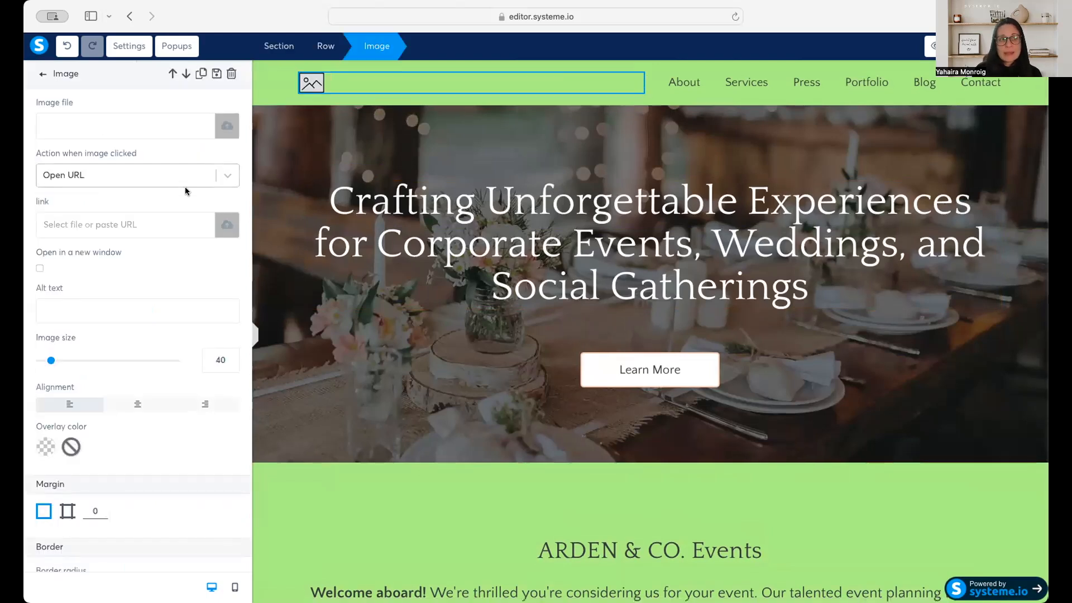
left_click(226, 128)
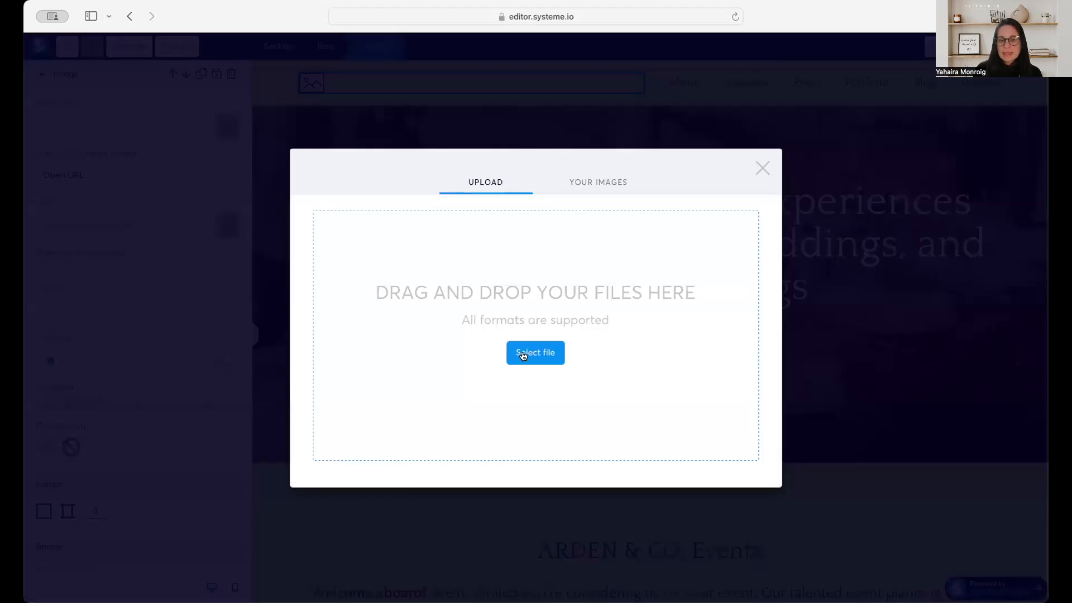
left_click(599, 184)
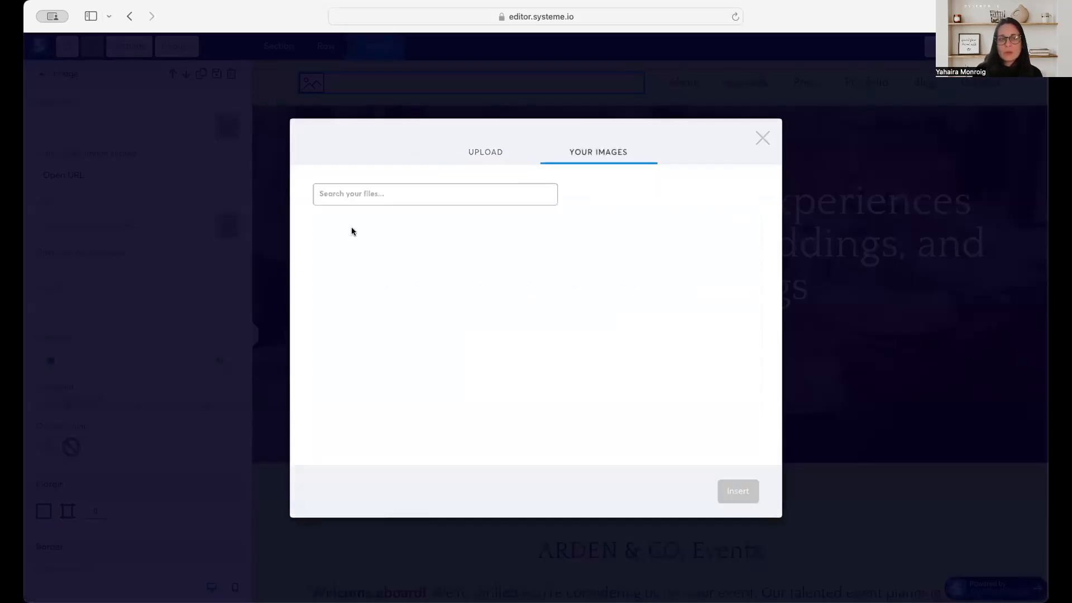
left_click(763, 138)
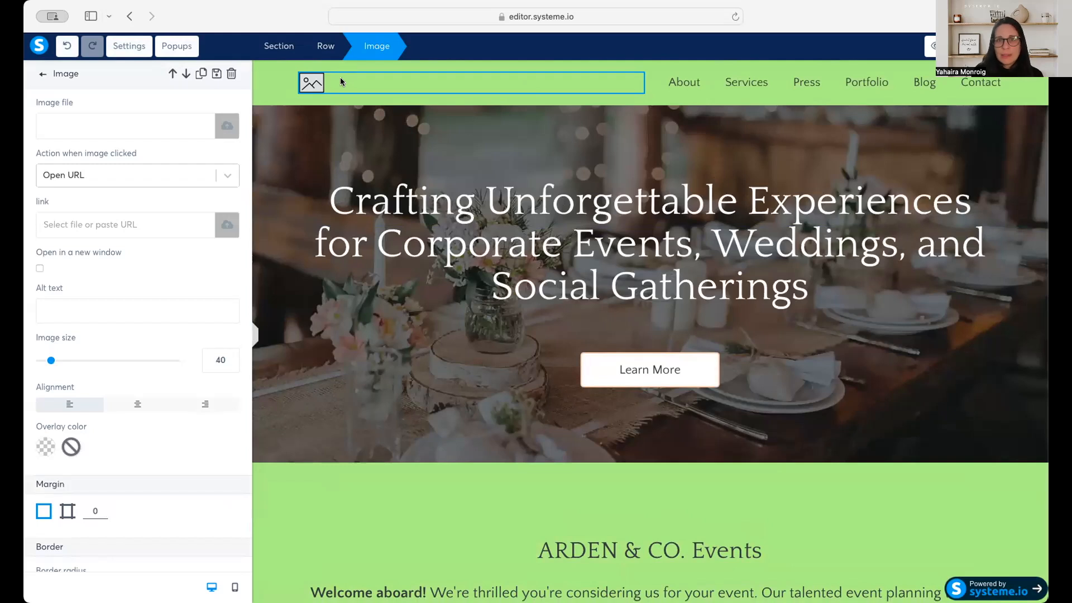
left_click(67, 46)
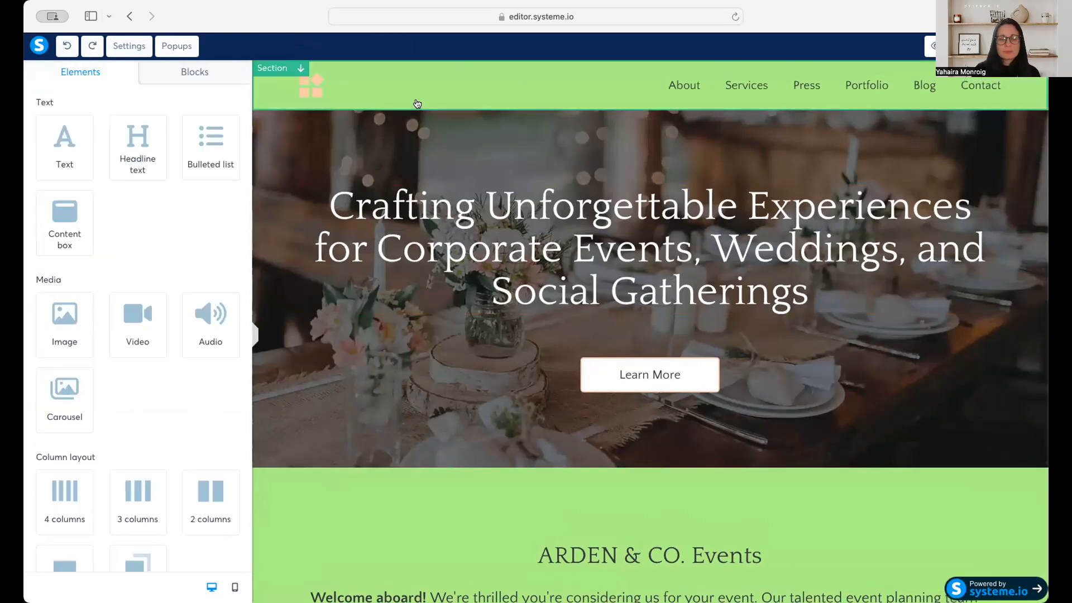
Rename the second item of the header's navigation menu, Services, to Products.
left_click(768, 94)
left_click(692, 87)
left_click(693, 88)
left_click(693, 88)
left_click(694, 88)
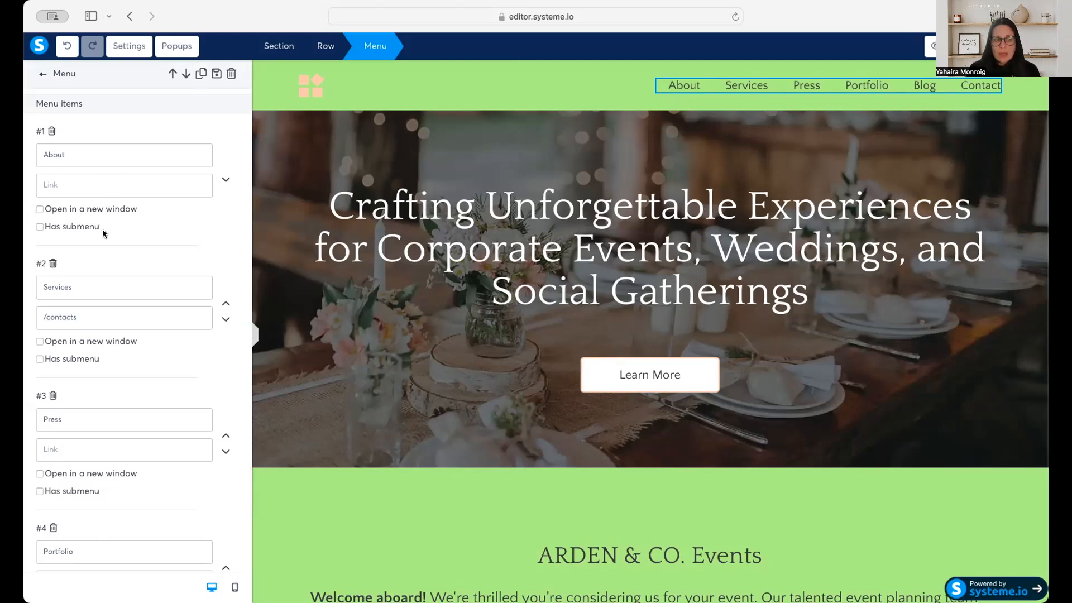
scroll(136, 250, "down", 1)
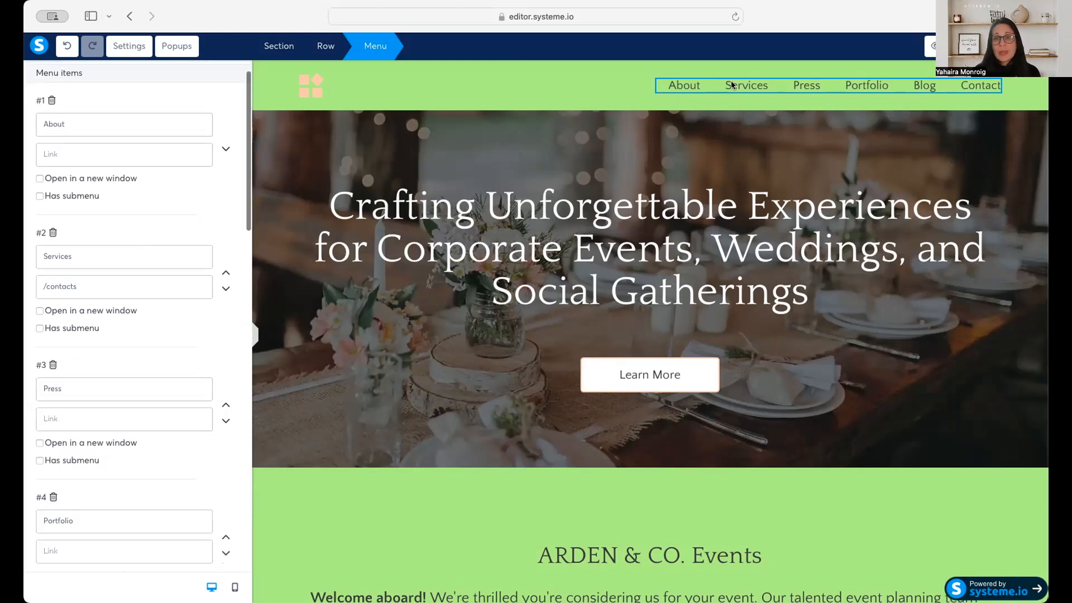
double_click(56, 252)
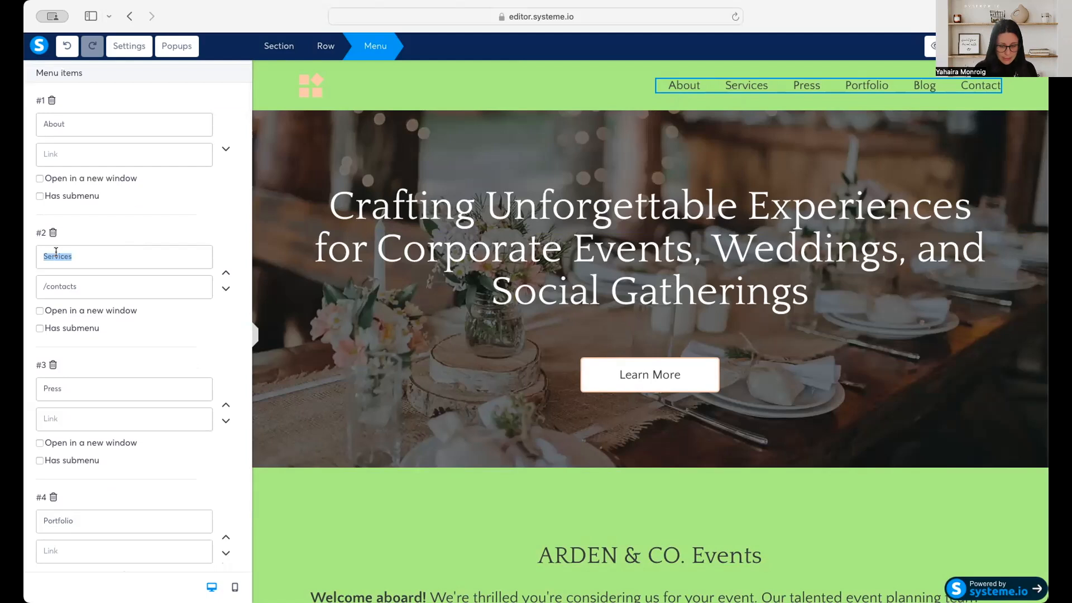
type("Pro")
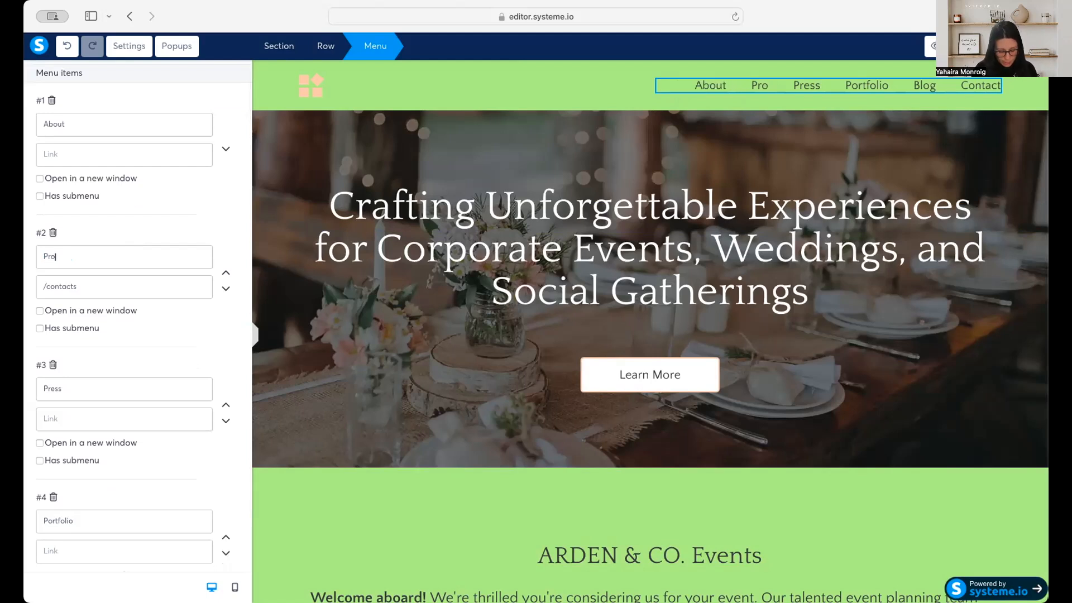
type("ducts")
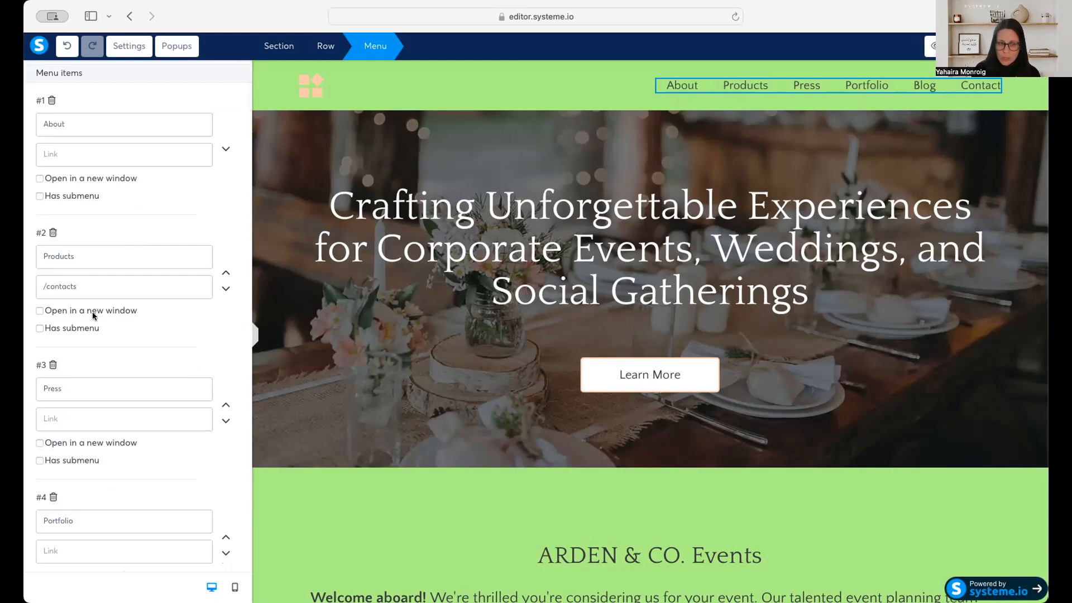
Delete the Press and Portfolio items from the header's navigation menu.
scroll(94, 316, "down", 2)
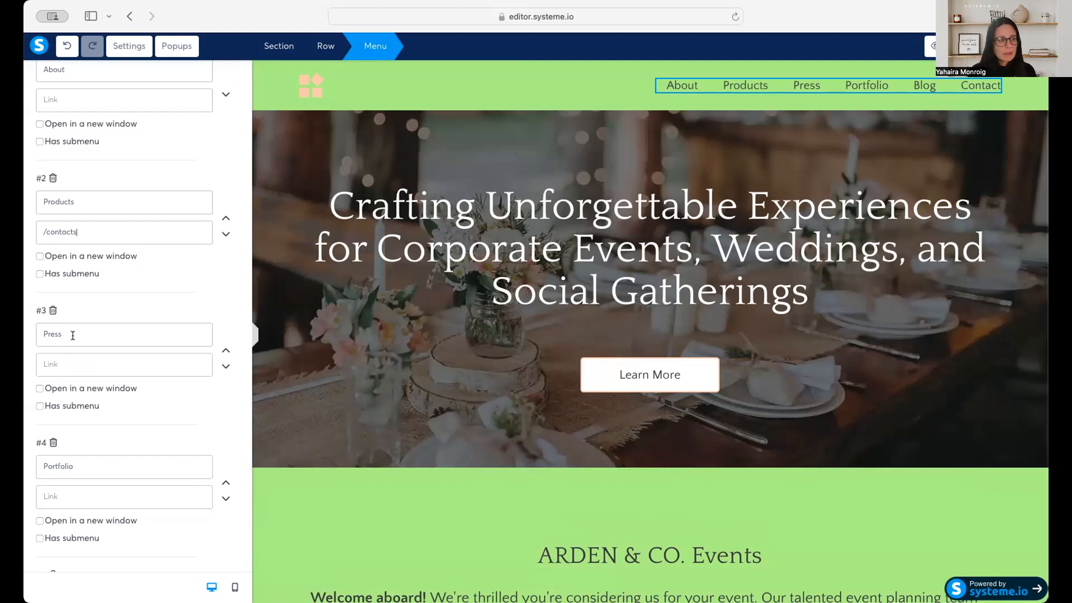
left_click(52, 310)
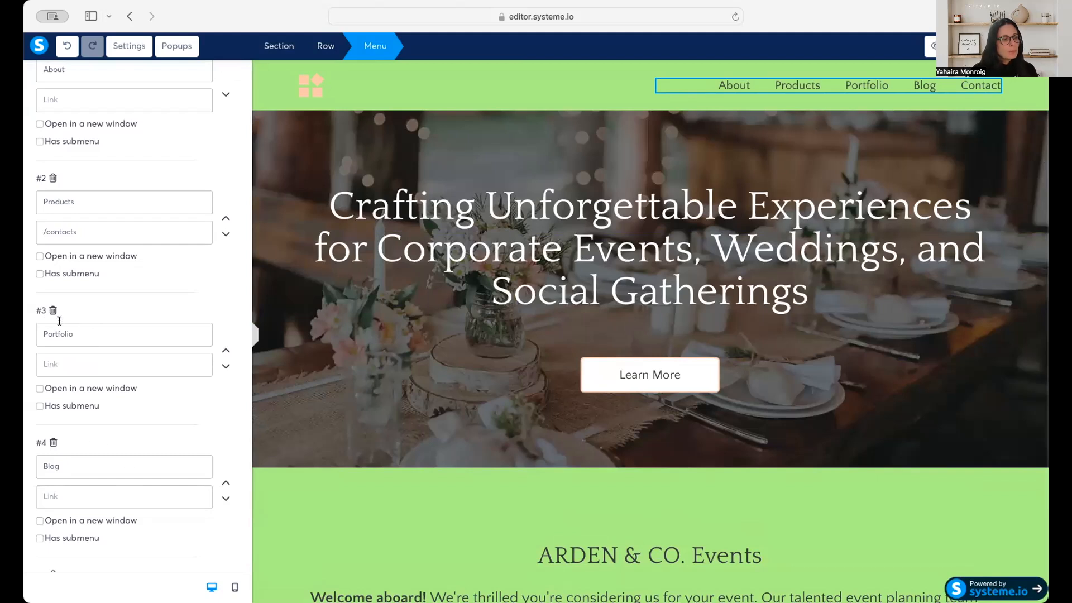
left_click(53, 311)
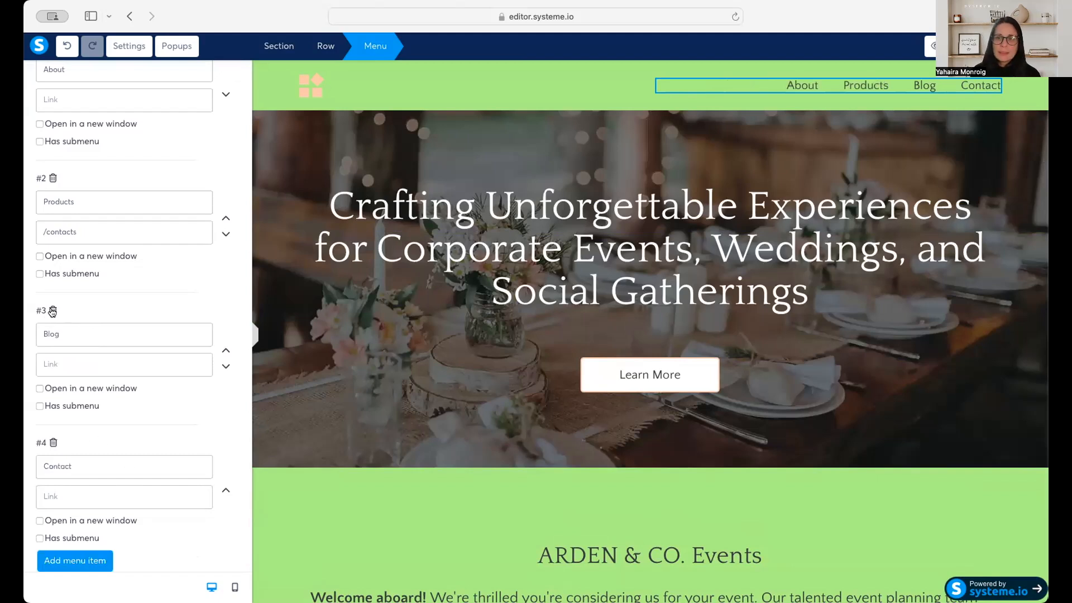
left_click(600, 83)
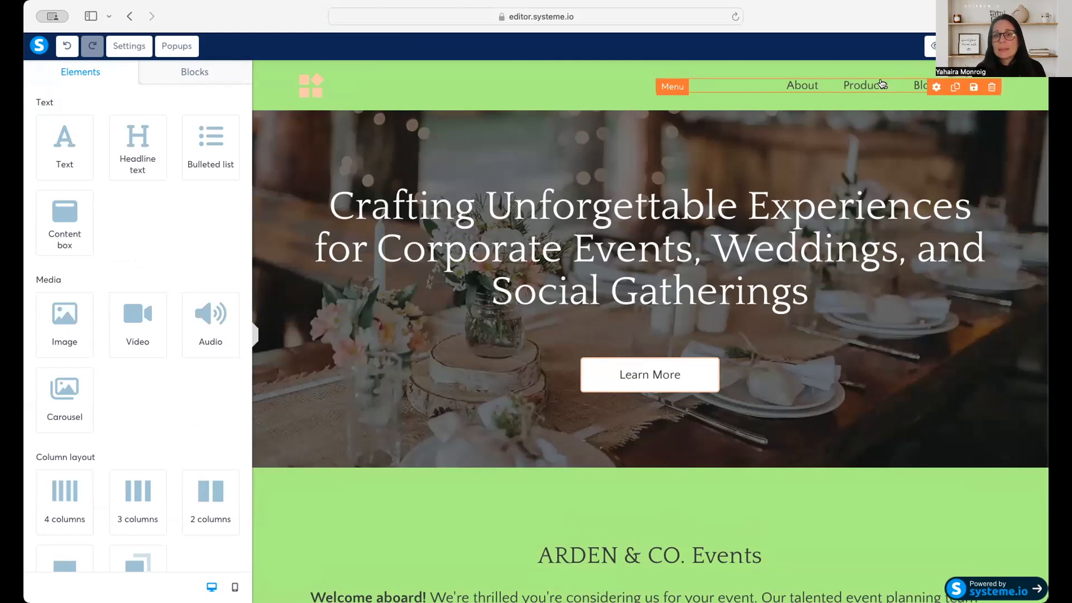
Set the header menu's item spacing to 43, font size to 20 and line height to 30, and check the font type options.
left_click(761, 88)
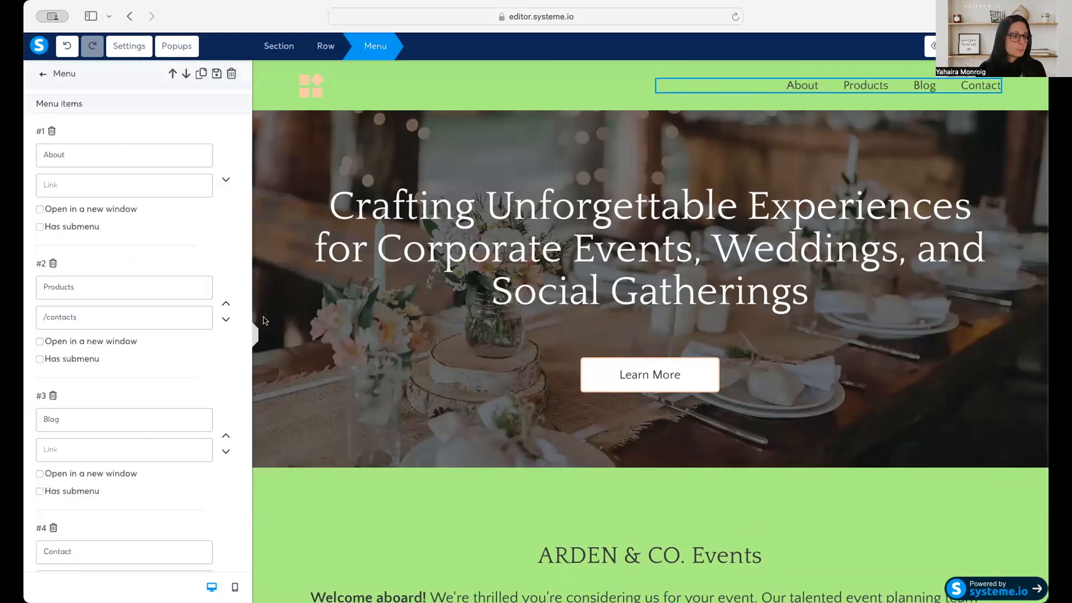
scroll(95, 268, "down", 5)
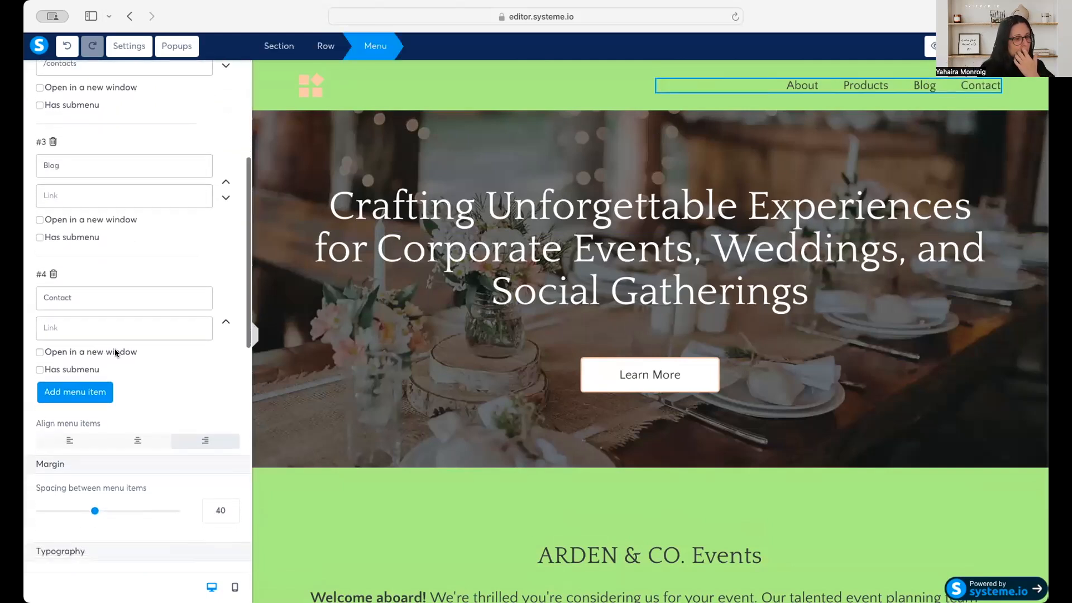
scroll(115, 351, "down", 2)
left_click_drag(94, 406, 58, 429)
scroll(115, 425, "down", 1)
scroll(222, 339, "down", 4)
left_click(226, 311)
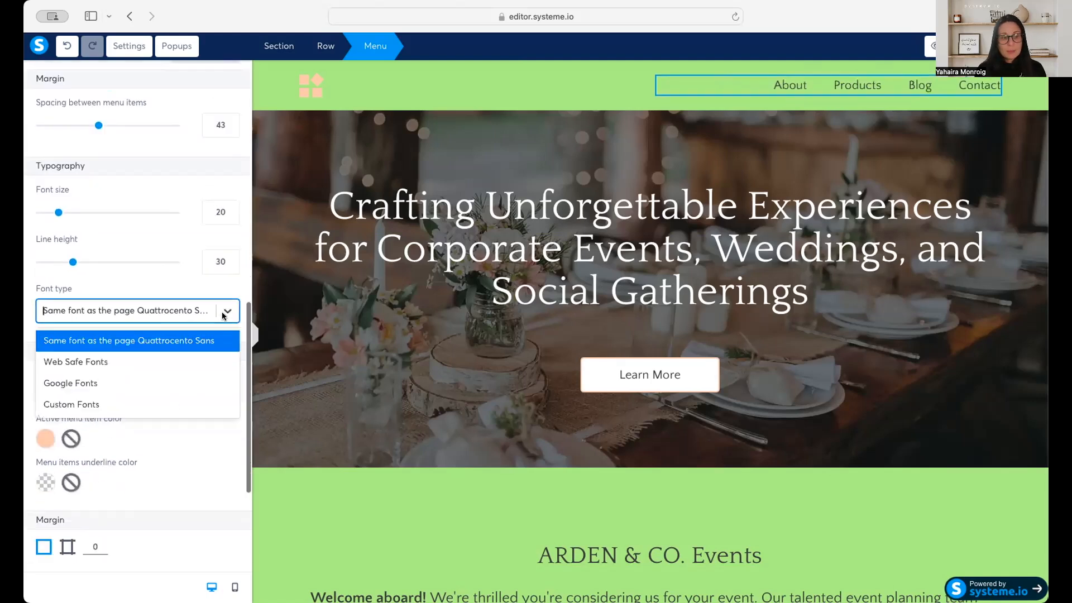
left_click(172, 473)
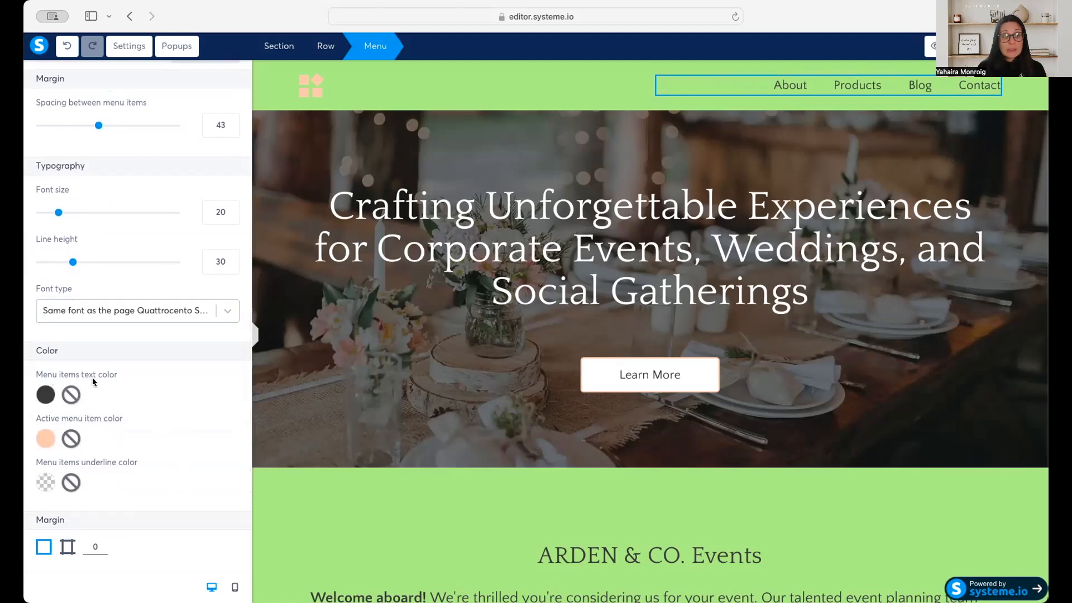
Try red D0021B as the header menu items' text color and undo the change.
left_click(45, 395)
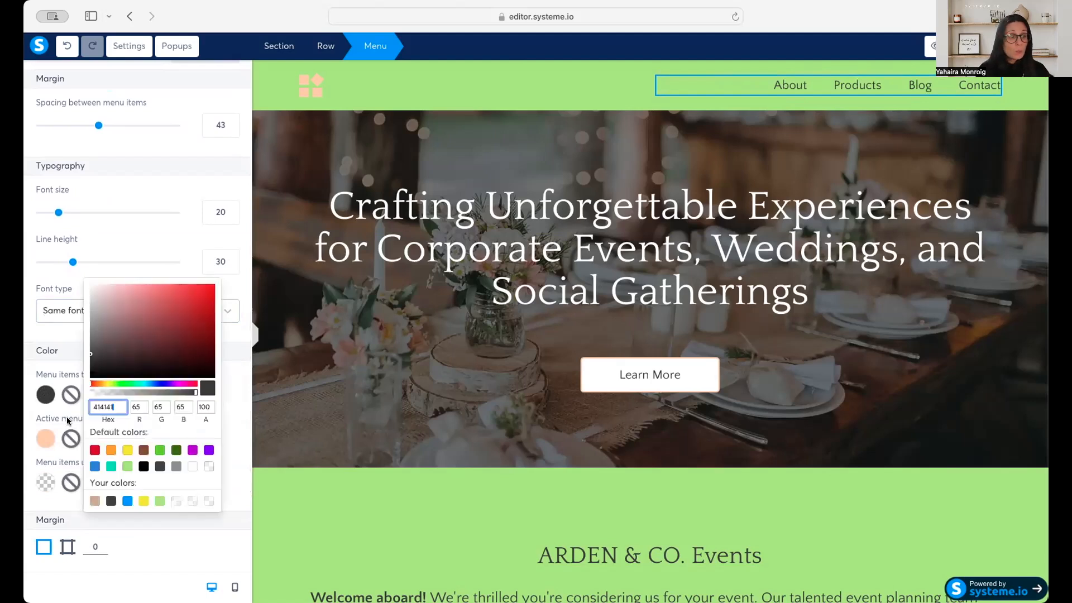
left_click(95, 450)
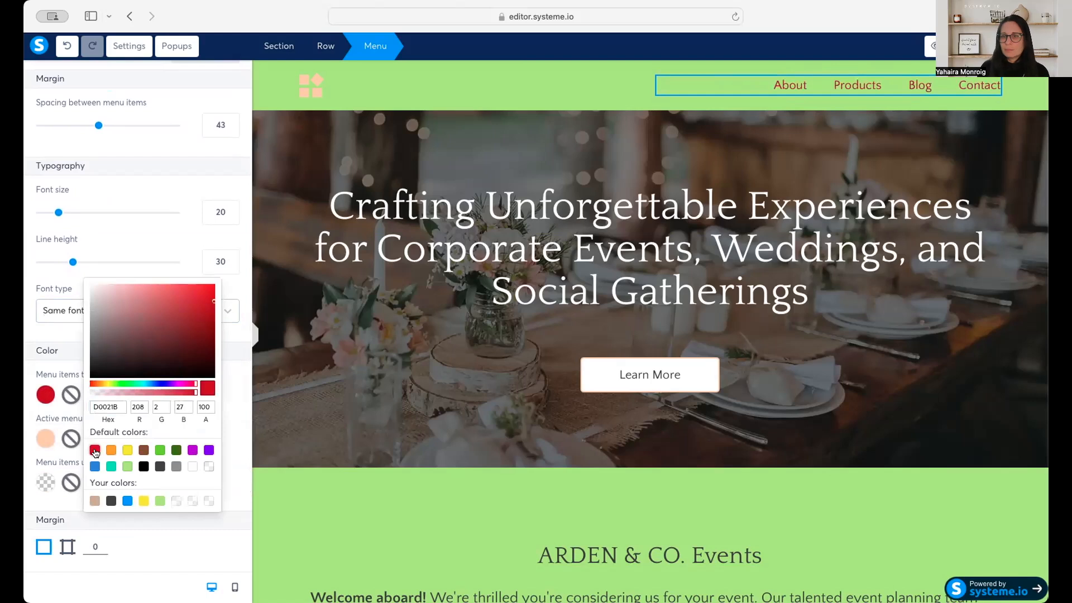
left_click(76, 50)
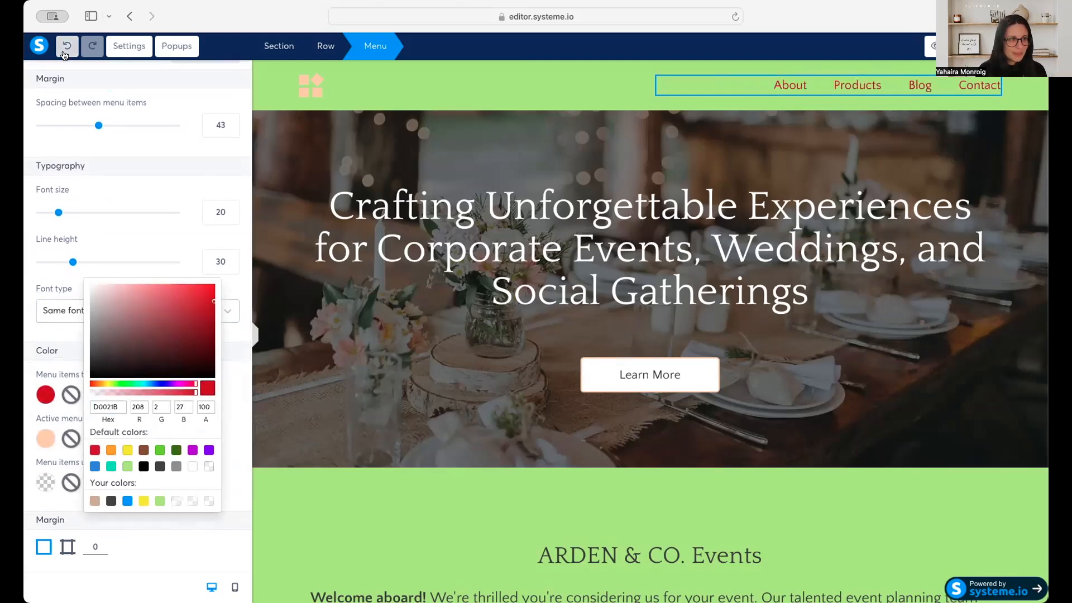
Switch the header menu's margin to individual sides, try a top margin of 14, and return it to 0.
left_click(786, 93)
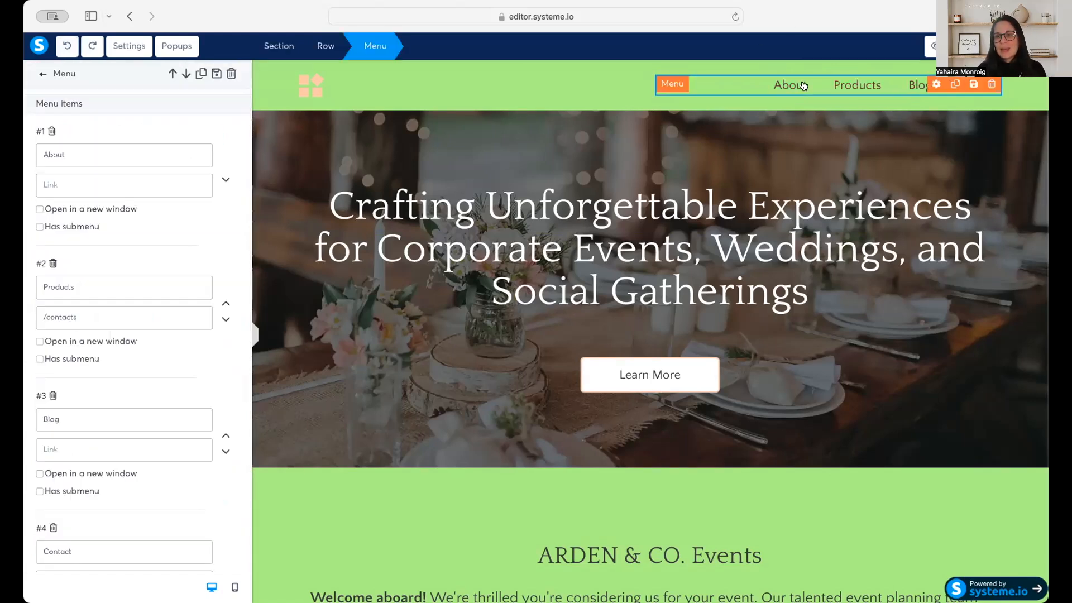
scroll(146, 489, "down", 5)
scroll(148, 492, "down", 6)
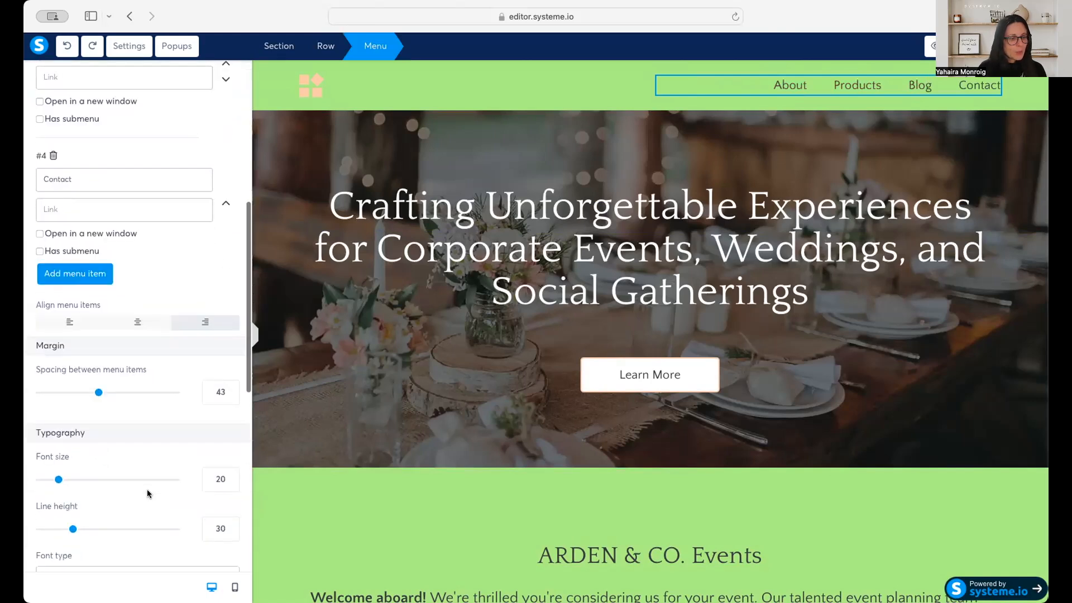
scroll(146, 489, "down", 1)
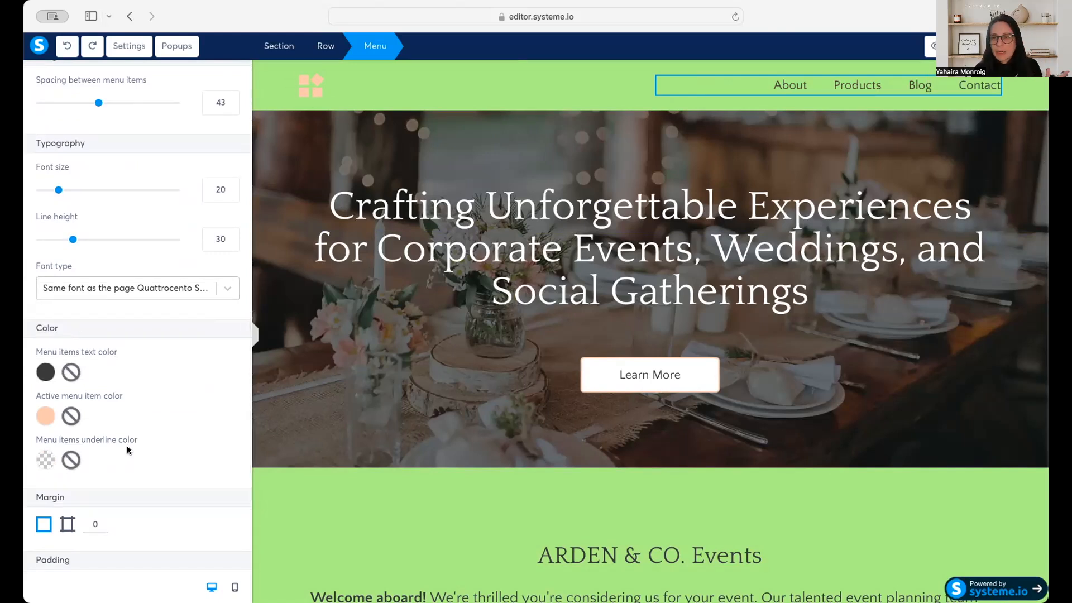
scroll(126, 446, "down", 3)
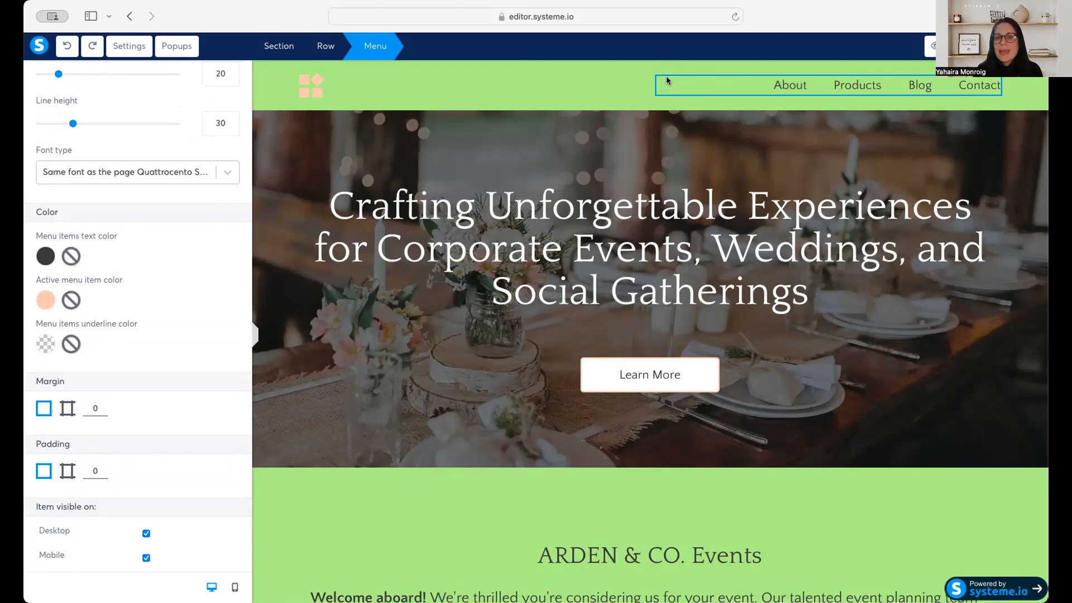
left_click(67, 410)
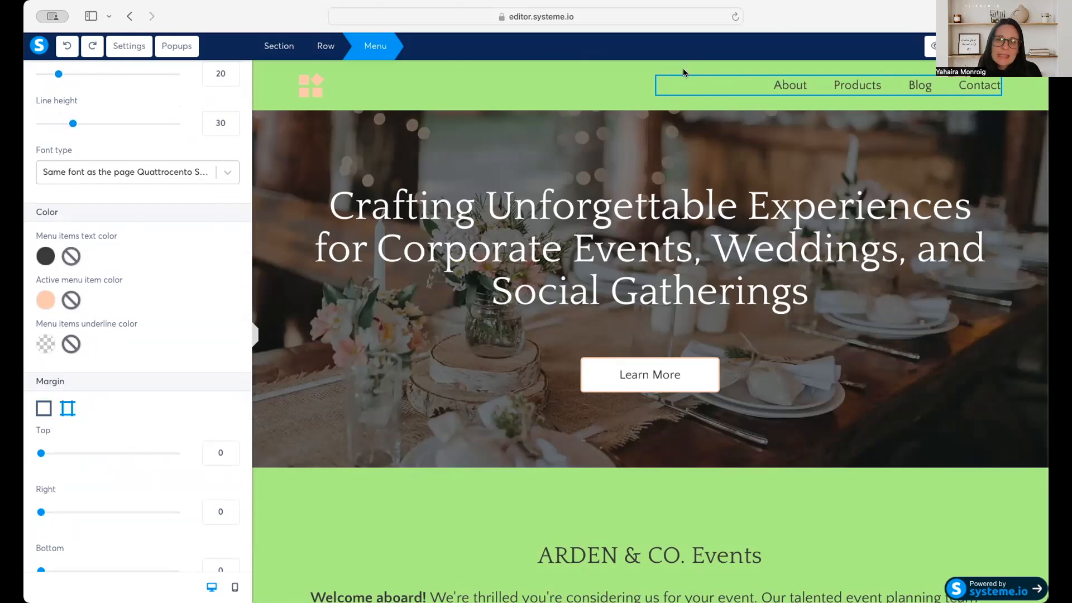
mouse_move(42, 454)
left_mouse_down()
mouse_move(60, 455)
mouse_move(48, 454)
left_mouse_up()
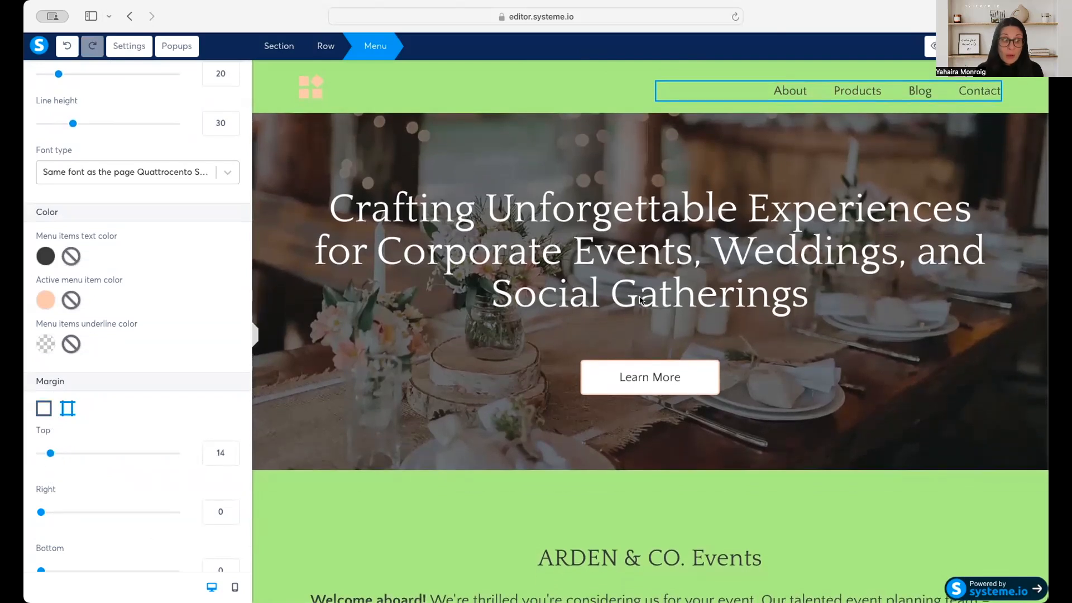
left_click_drag(49, 453, 35, 453)
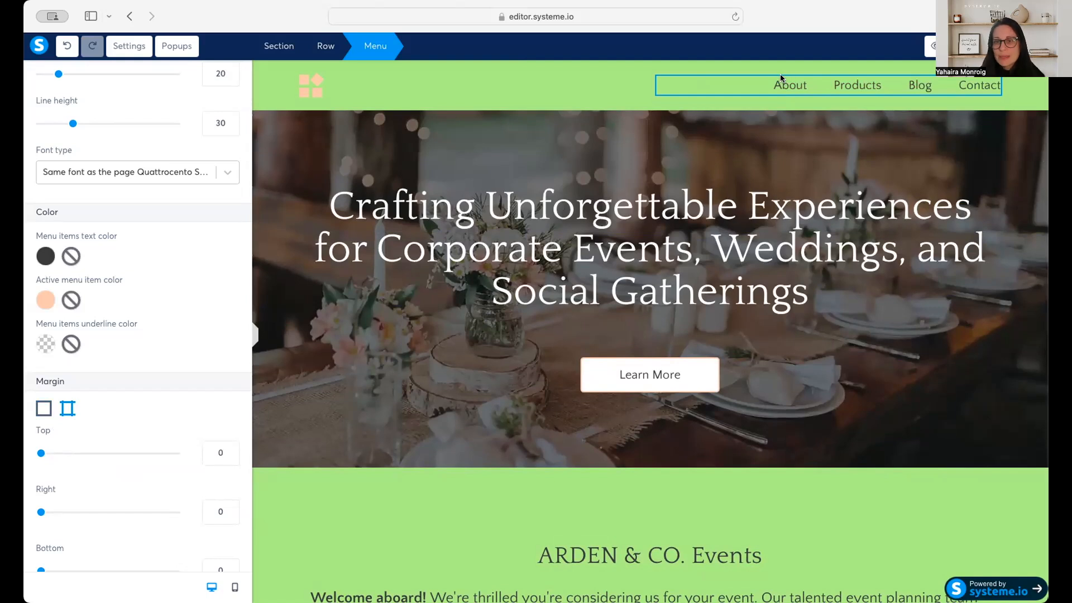
Switch the header menu's padding to individual sides and try out the top padding, leaving it at 0.
scroll(49, 440, "down", 6)
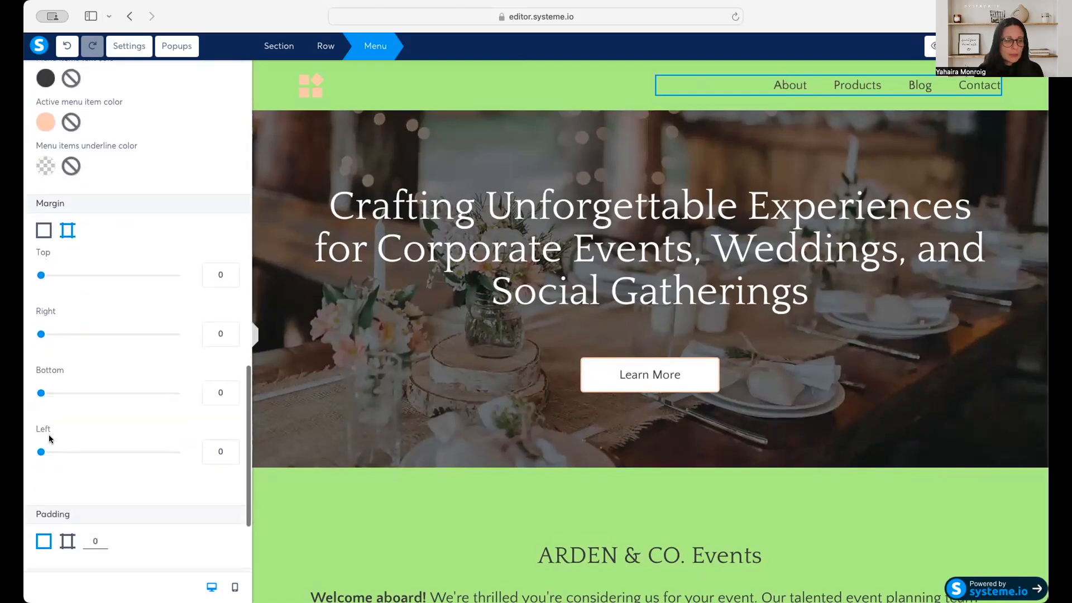
left_click(67, 404)
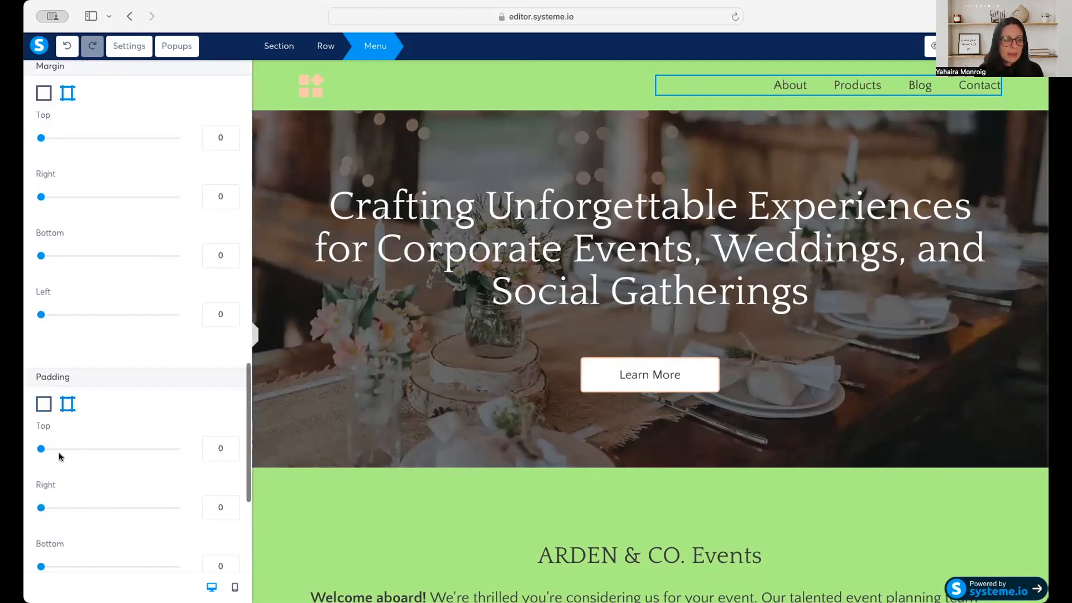
mouse_move(41, 450)
left_mouse_down()
mouse_move(67, 446)
mouse_move(39, 449)
left_mouse_up()
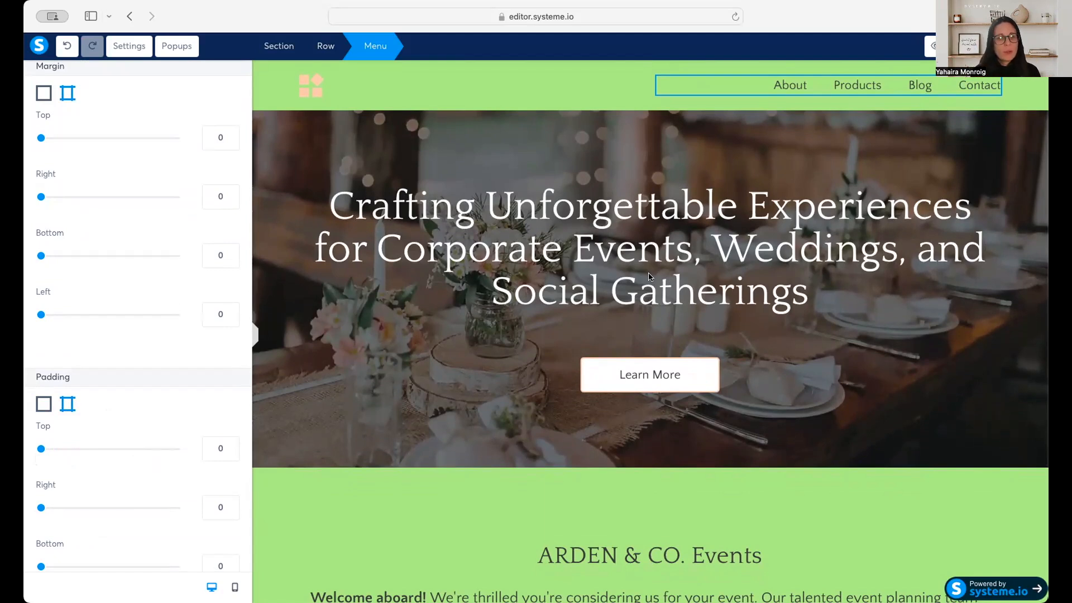
Try replacing the hero section's background image by clearing its file and checking the upload dialog, and undo the removal.
left_click(285, 160)
left_click(291, 157)
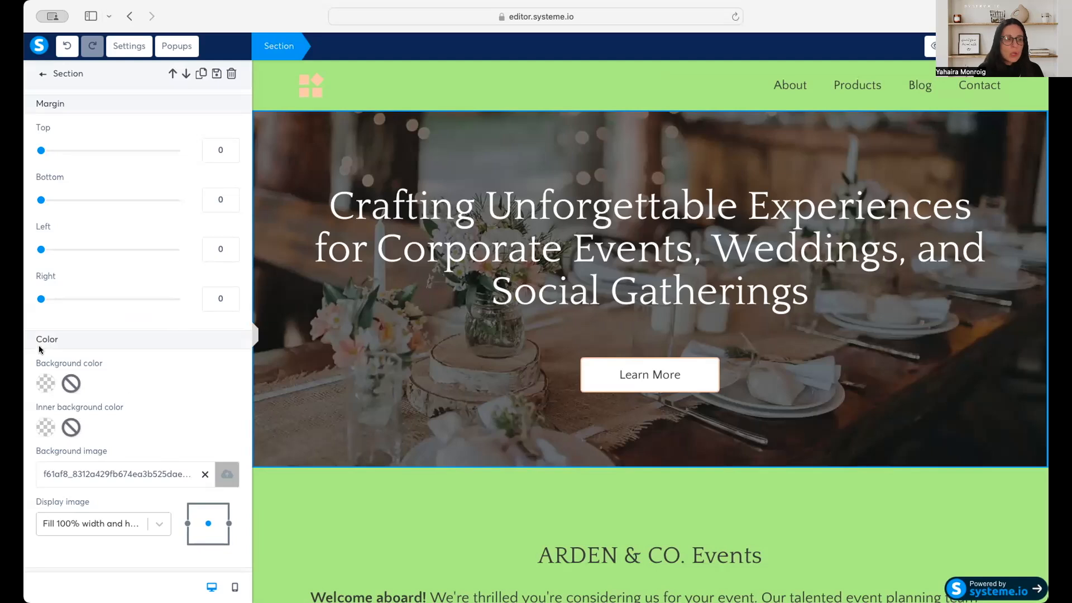
left_click(205, 475)
left_click(227, 474)
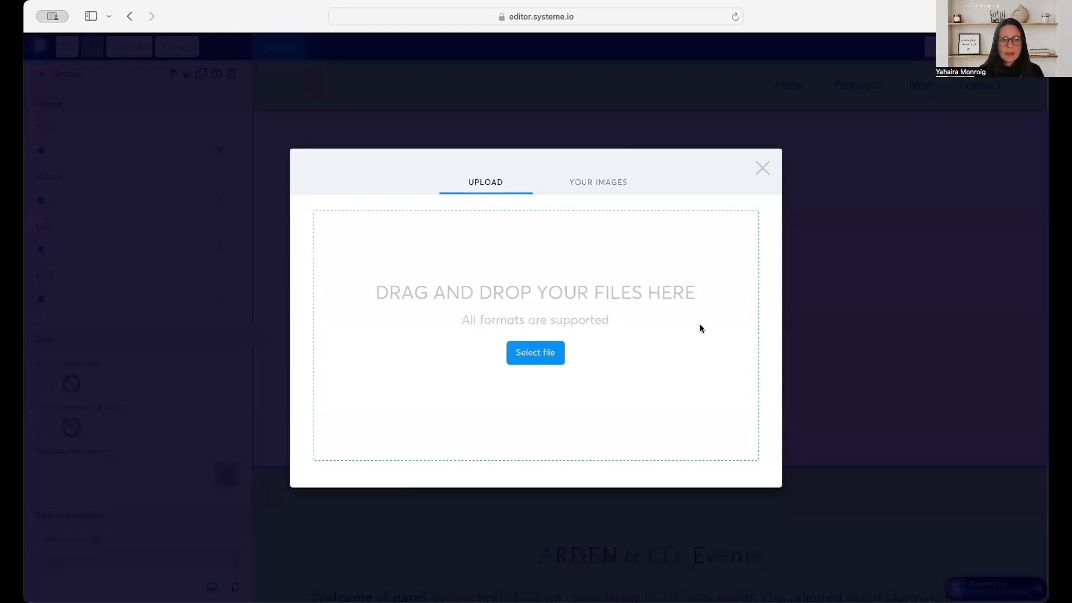
left_click(763, 168)
left_click(58, 49)
left_click(58, 49)
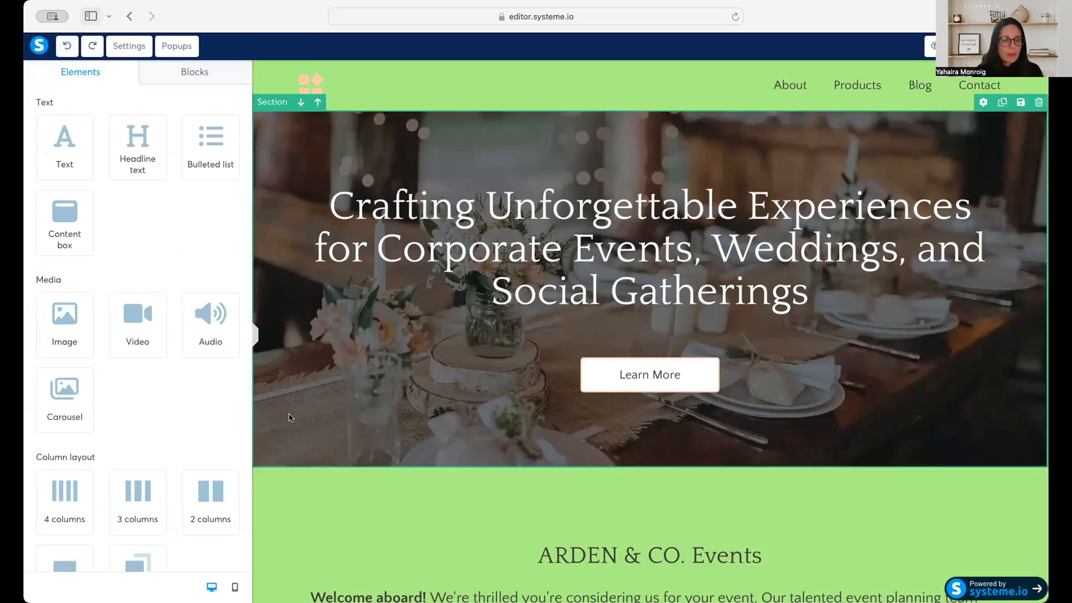
Replace the hero section's headline text with "Best E-Book Ever".
left_click(290, 417)
left_click(506, 210)
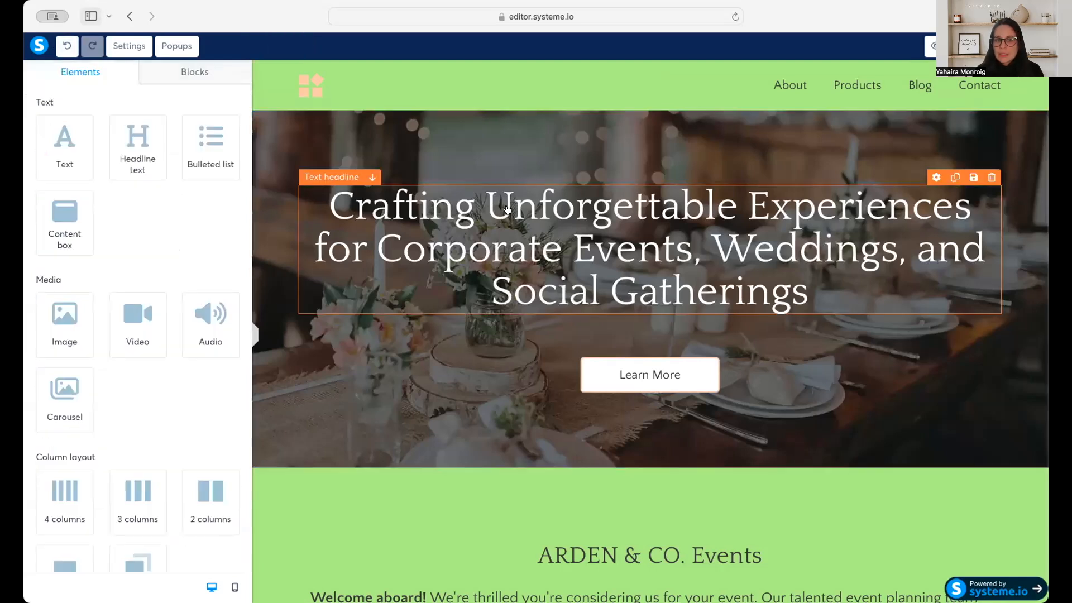
double_click(507, 210)
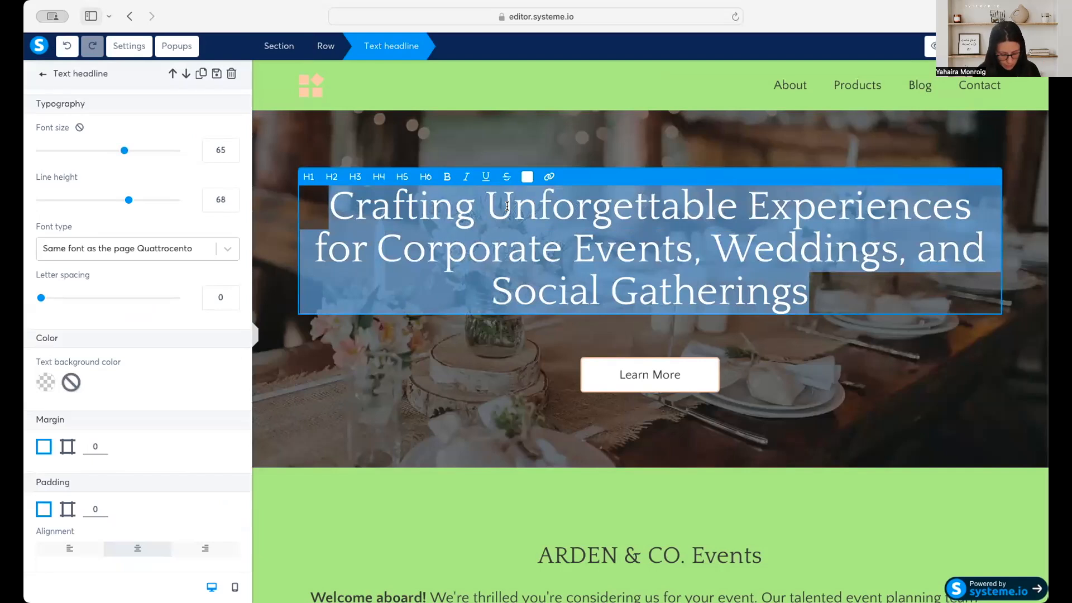
type("Best E")
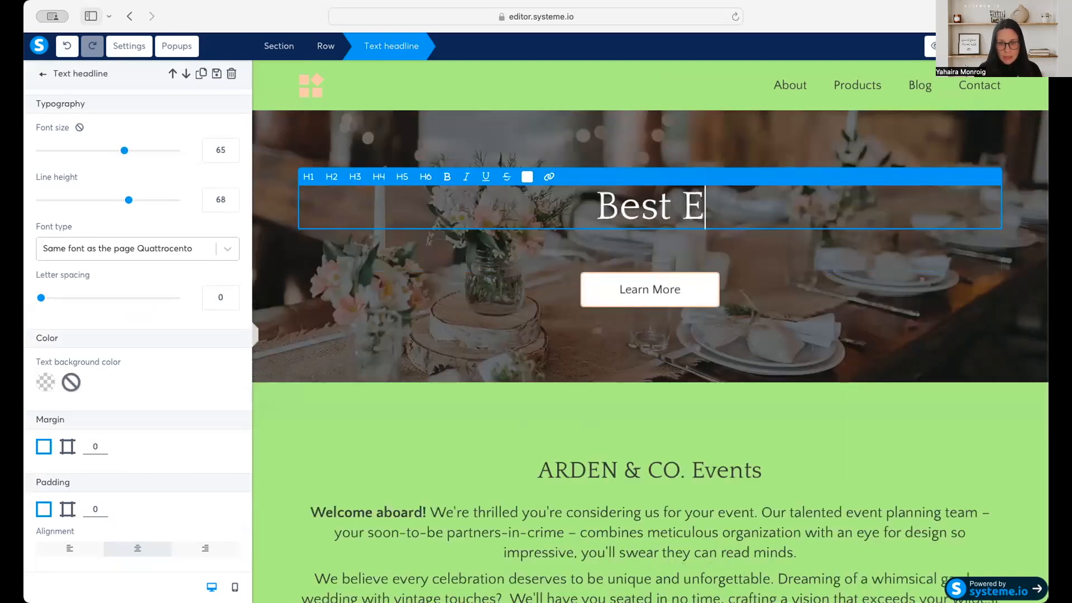
type("-Book Ever")
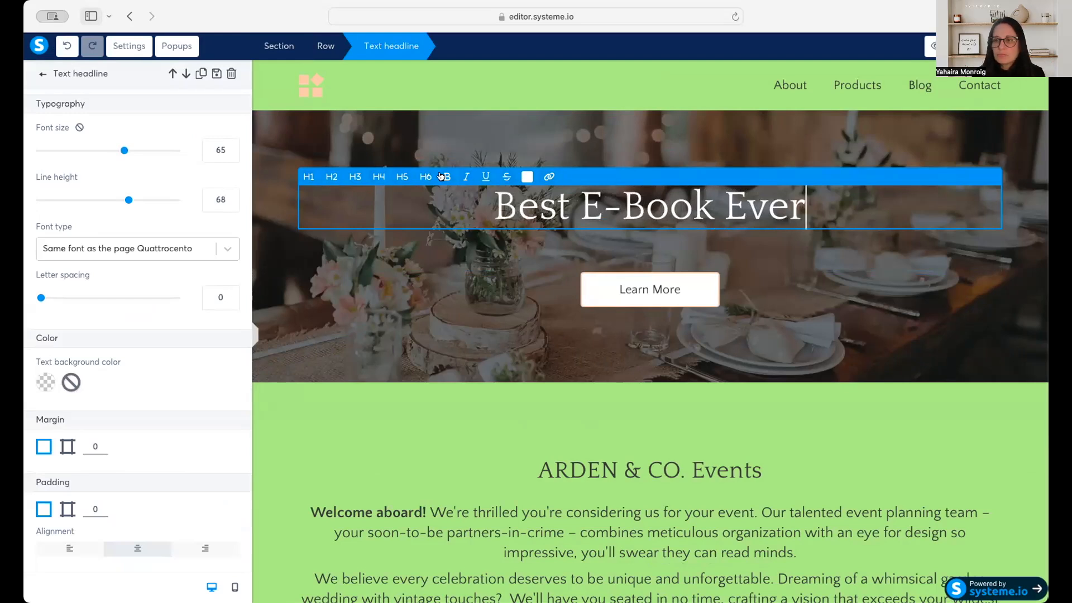
Examine the link options for the hero headline and close them without adding a URL.
triple_click(659, 205)
left_click(549, 177)
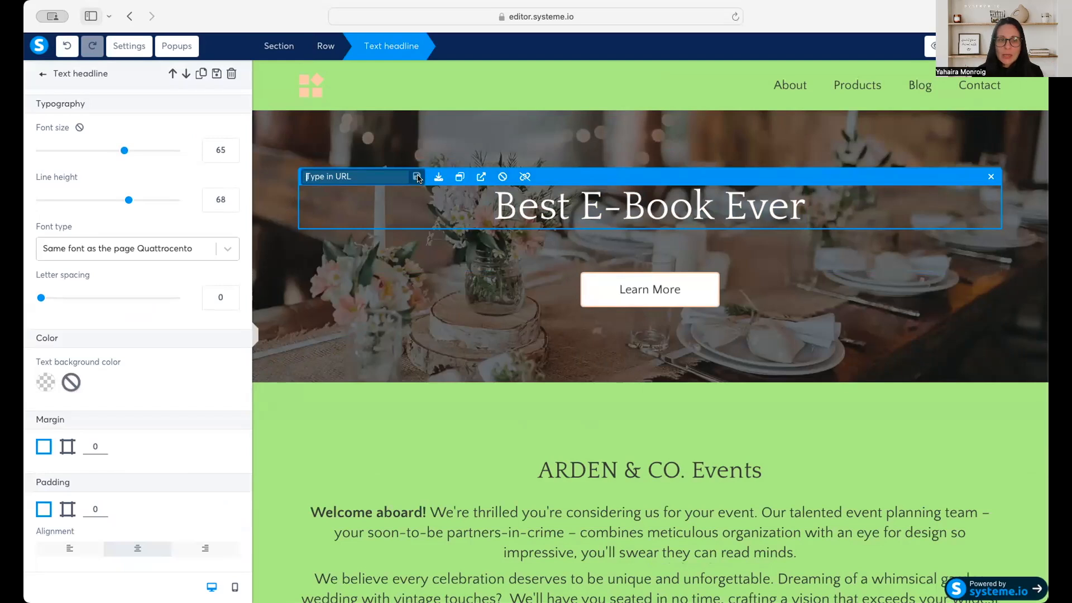
left_click(506, 260)
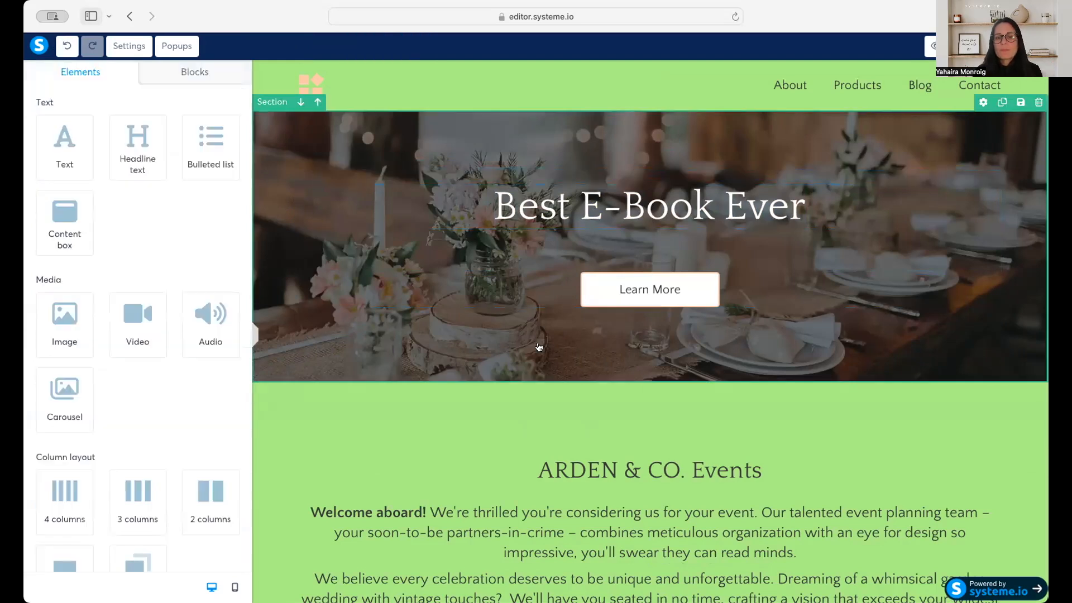
Try left and right alignment for the Learn More button and return it to center.
left_click(663, 298)
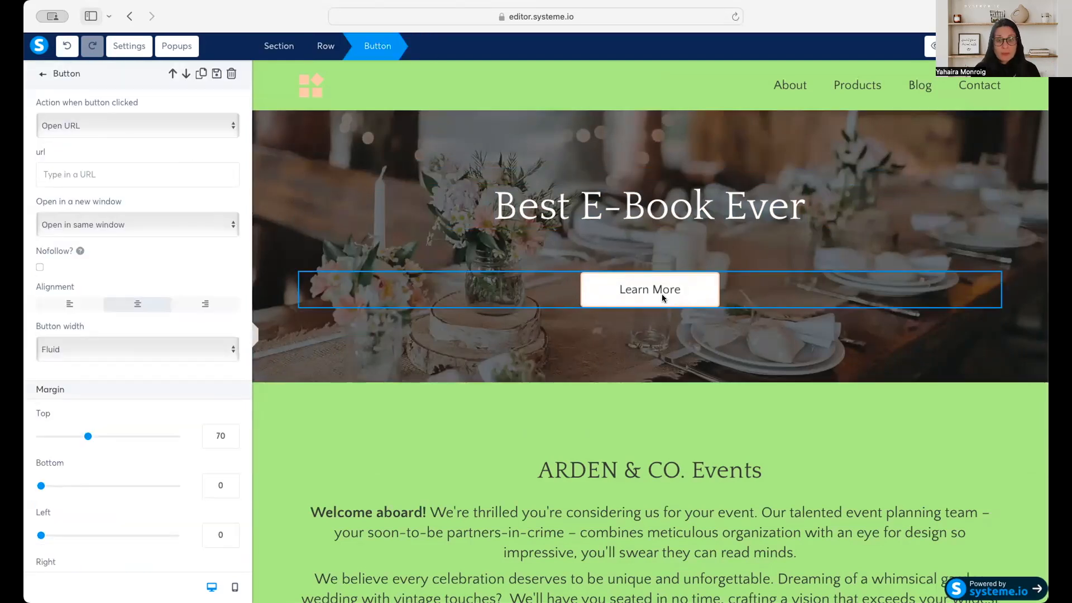
left_click(87, 302)
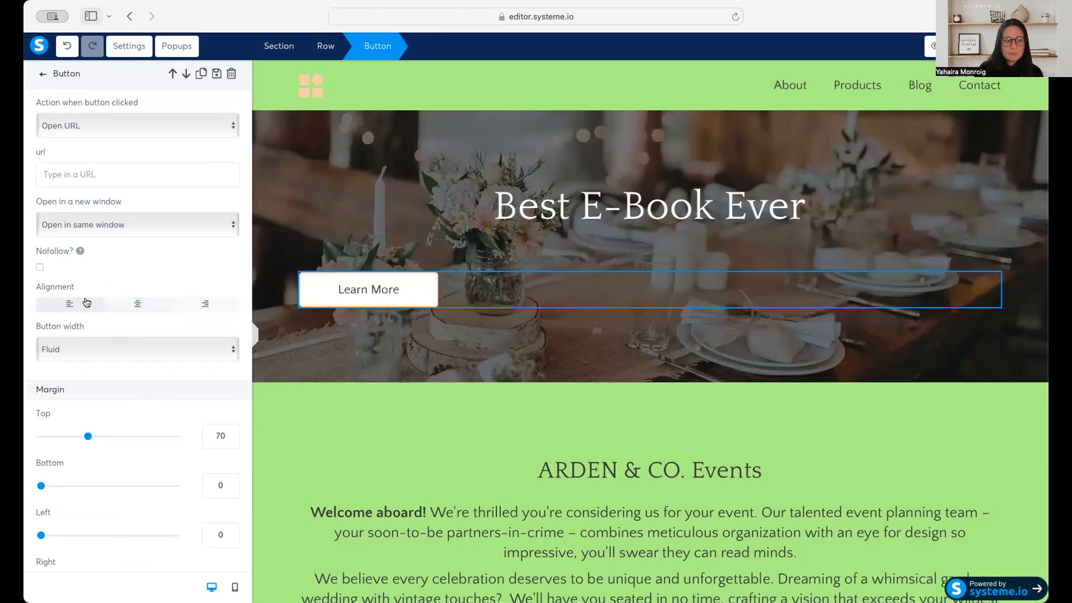
left_click(196, 304)
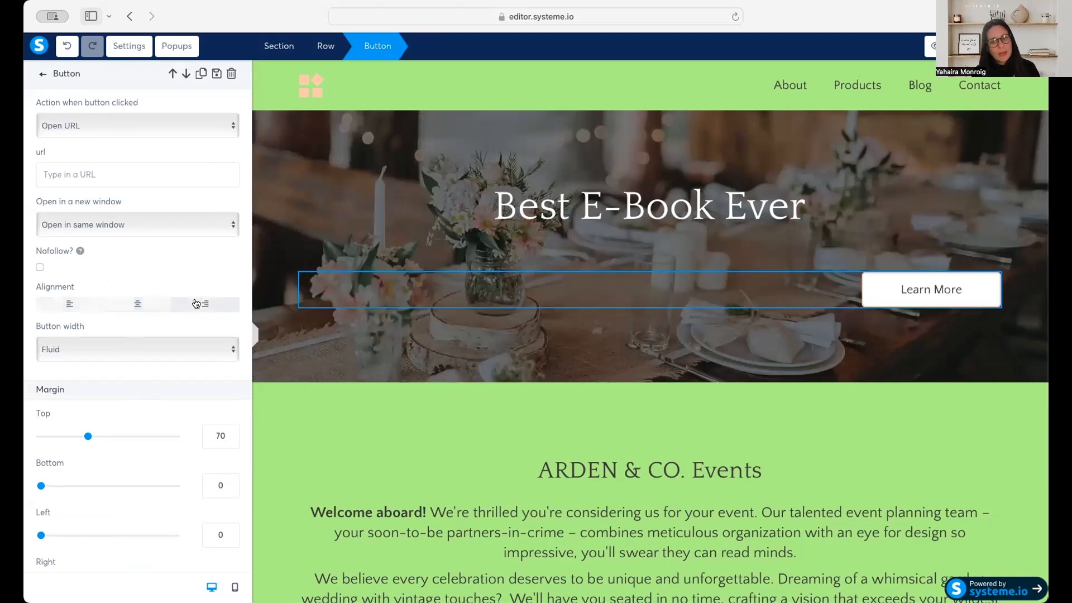
left_click(138, 304)
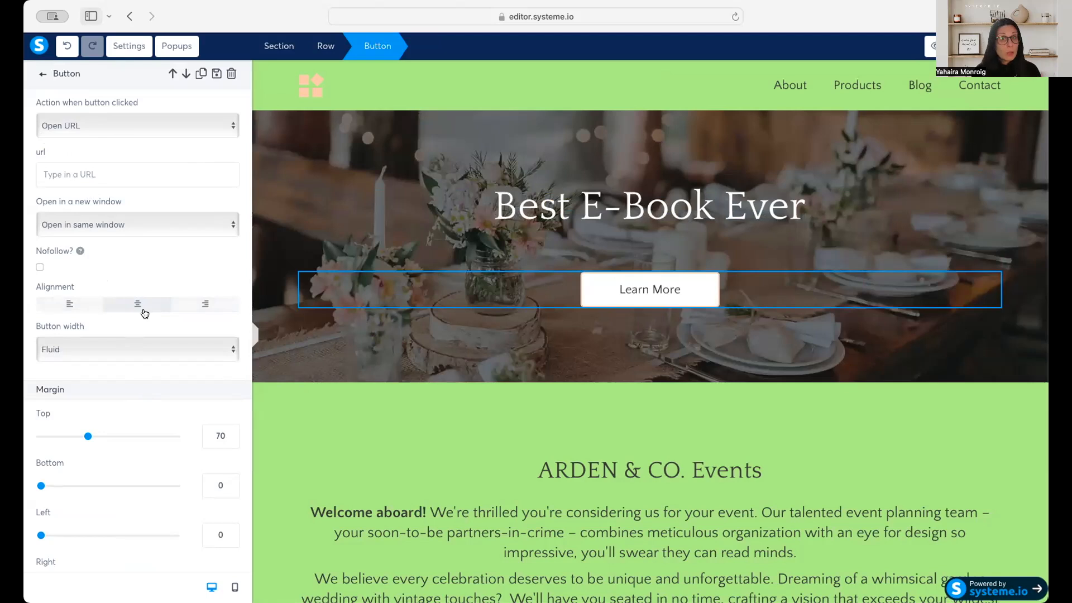
scroll(143, 310, "down", 2)
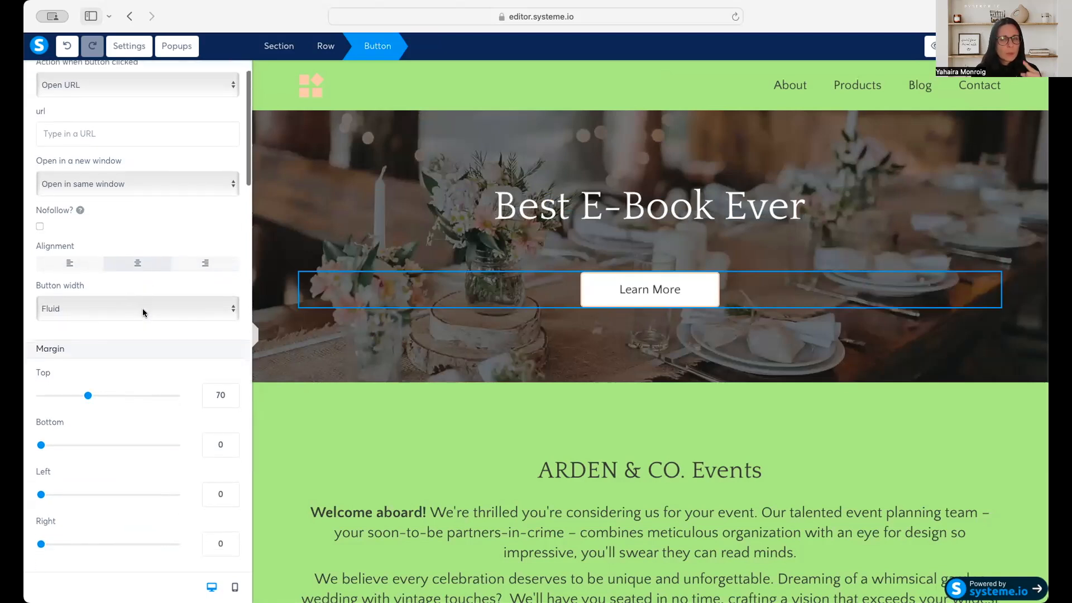
Set the hero button's top margin to 57.
scroll(143, 312, "down", 2)
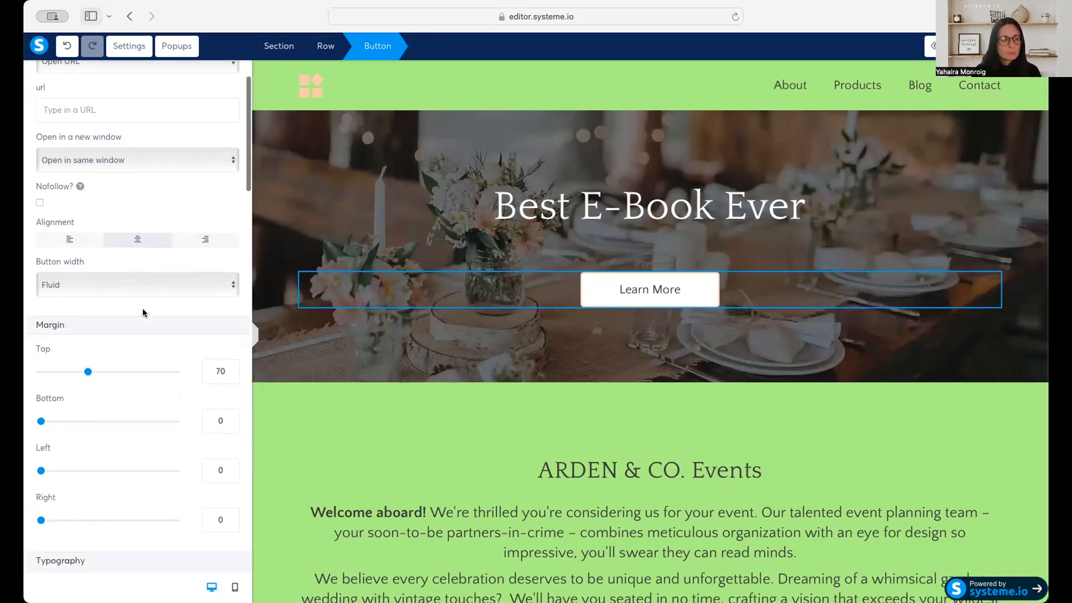
scroll(61, 310, "down", 1)
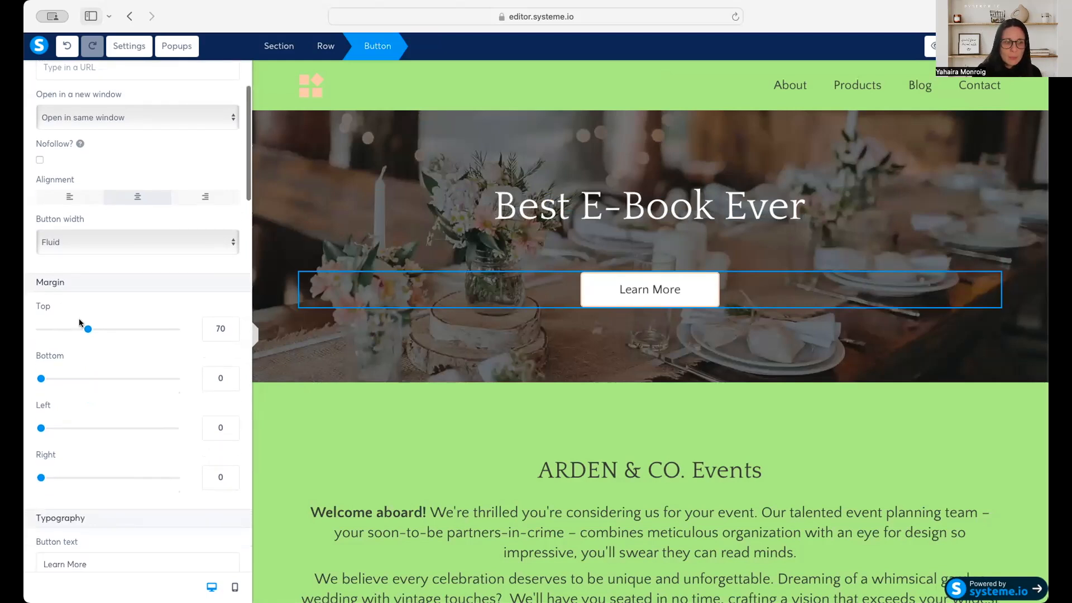
mouse_move(89, 330)
left_mouse_down()
mouse_move(115, 330)
mouse_move(79, 335)
left_mouse_up()
Replace the hero button's text with "Download".
scroll(137, 327, "down", 3)
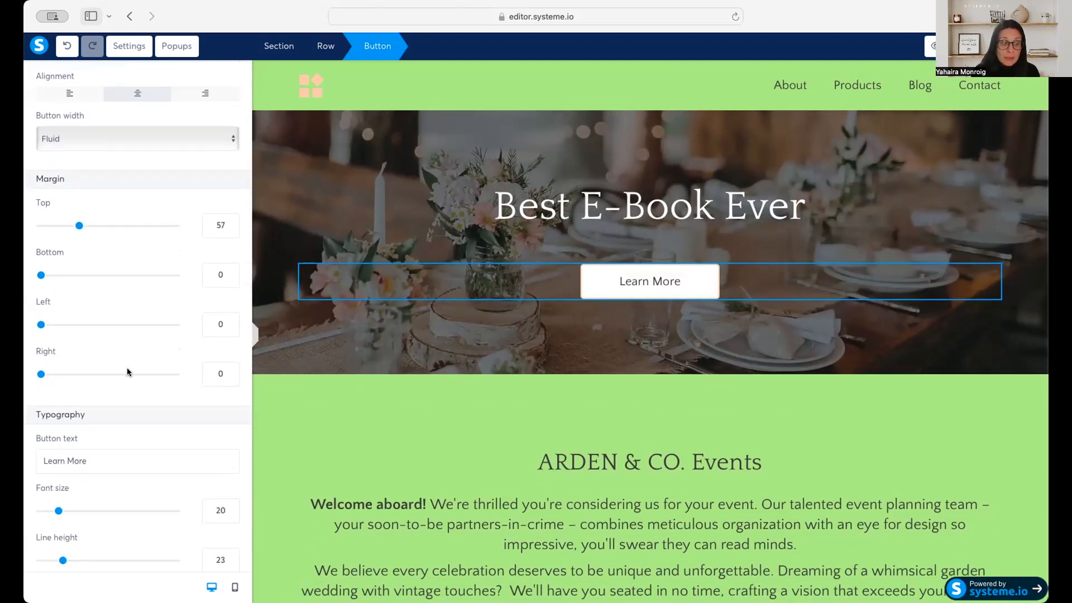
scroll(126, 368, "down", 5)
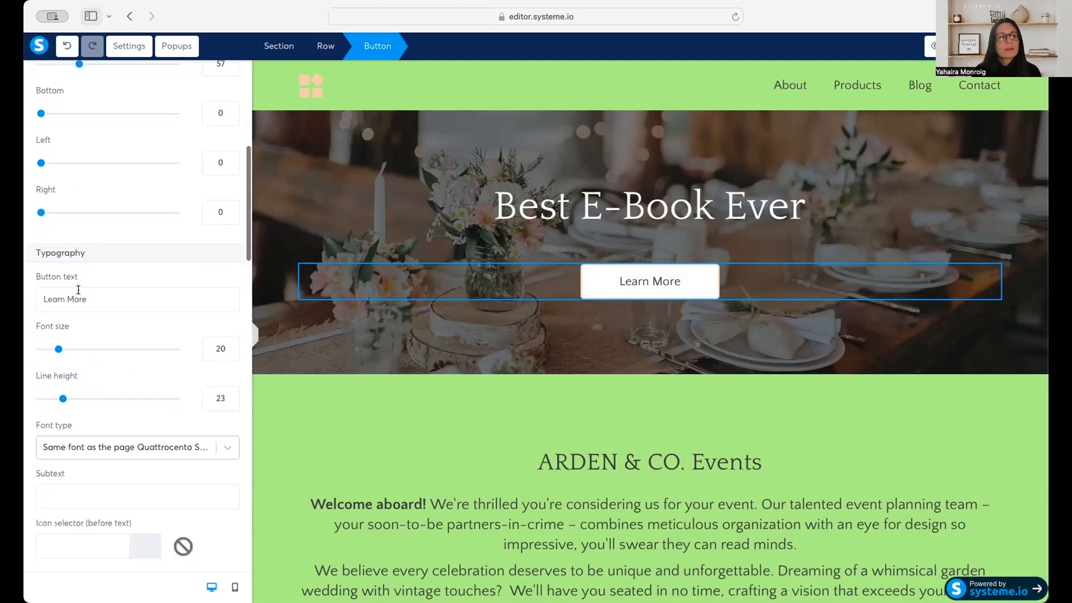
triple_click(69, 299)
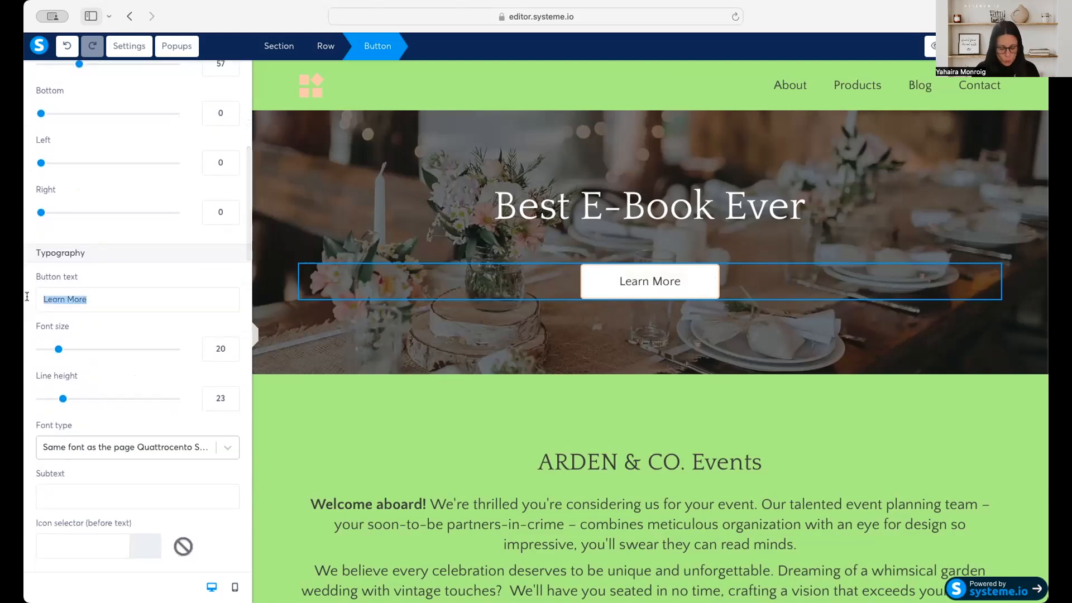
type("Download")
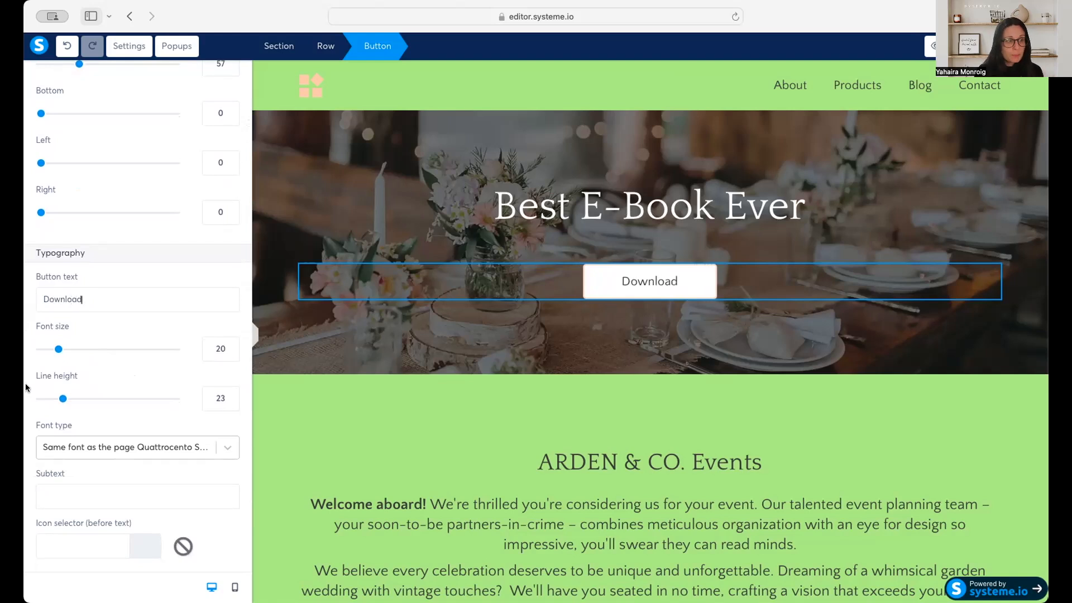
Set the Download button's font size to 33 and line height to 14, and check the available font types.
left_click_drag(58, 349, 76, 350)
left_click_drag(58, 397, 48, 401)
scroll(62, 405, "down", 2)
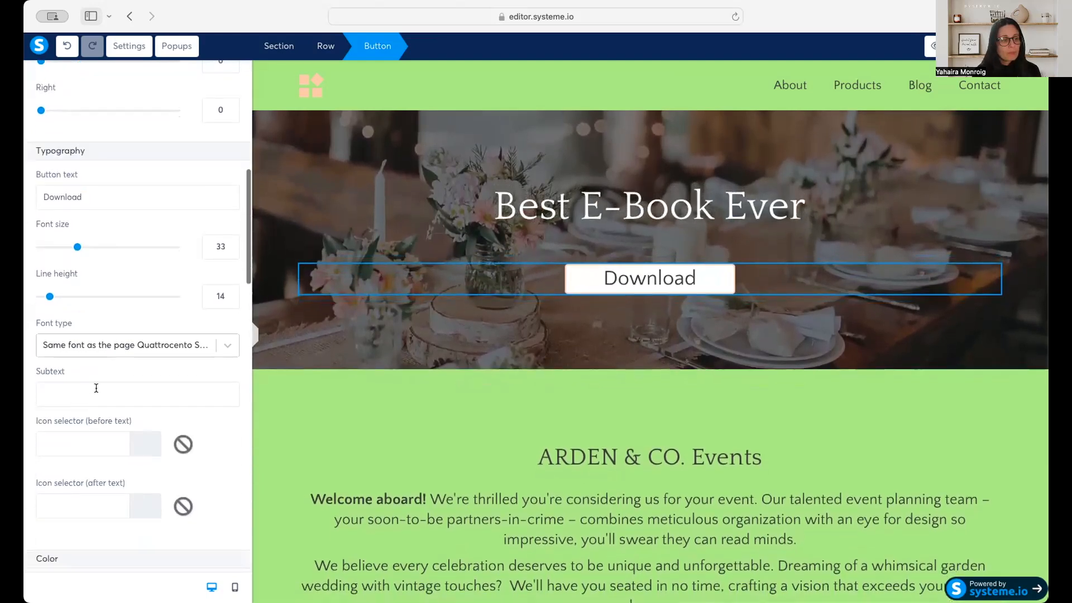
left_click(227, 347)
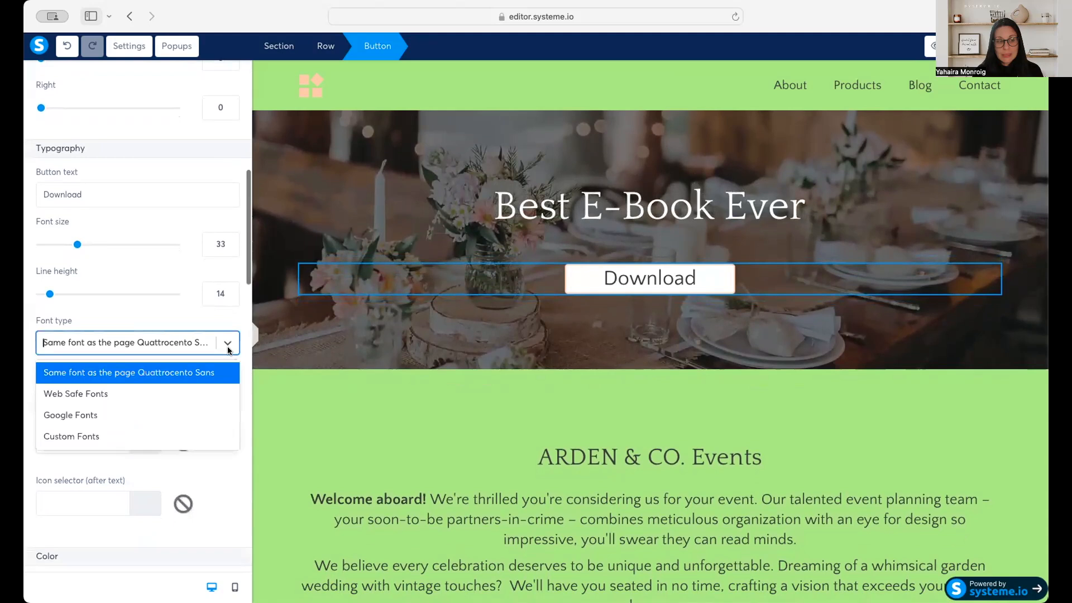
left_click(222, 473)
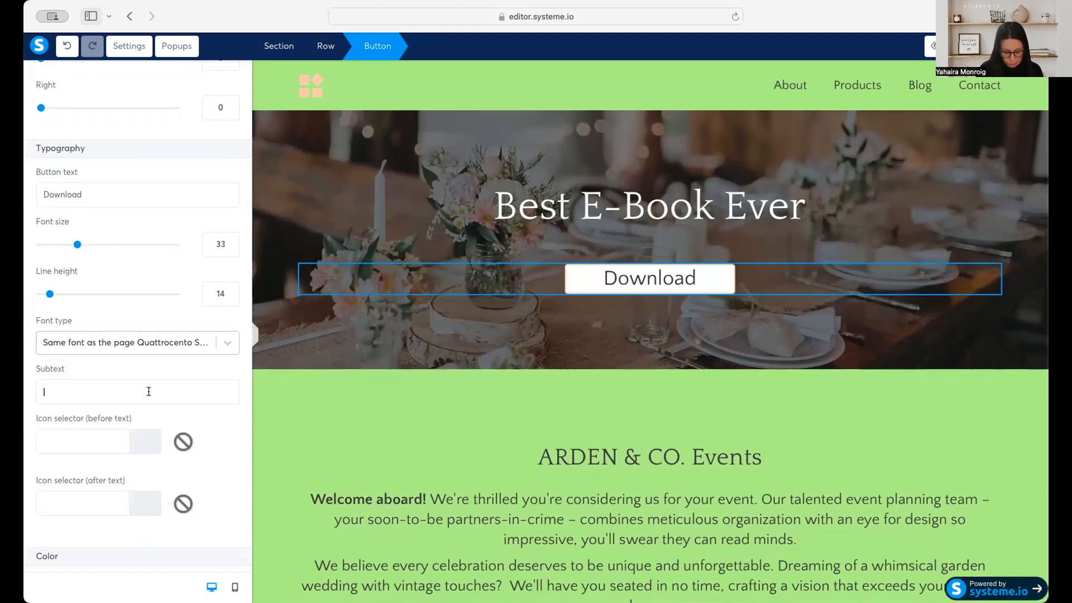
Add the subtext "Don't think it twice" to the Download button at font size 15.
type("Don't think it twice")
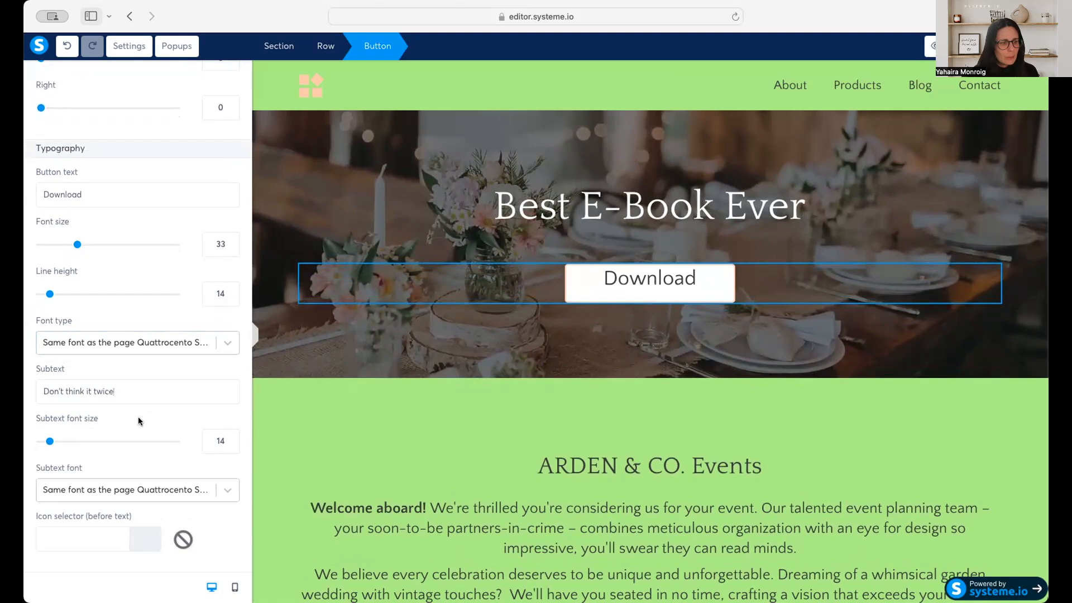
scroll(115, 419, "down", 1)
scroll(116, 420, "down", 2)
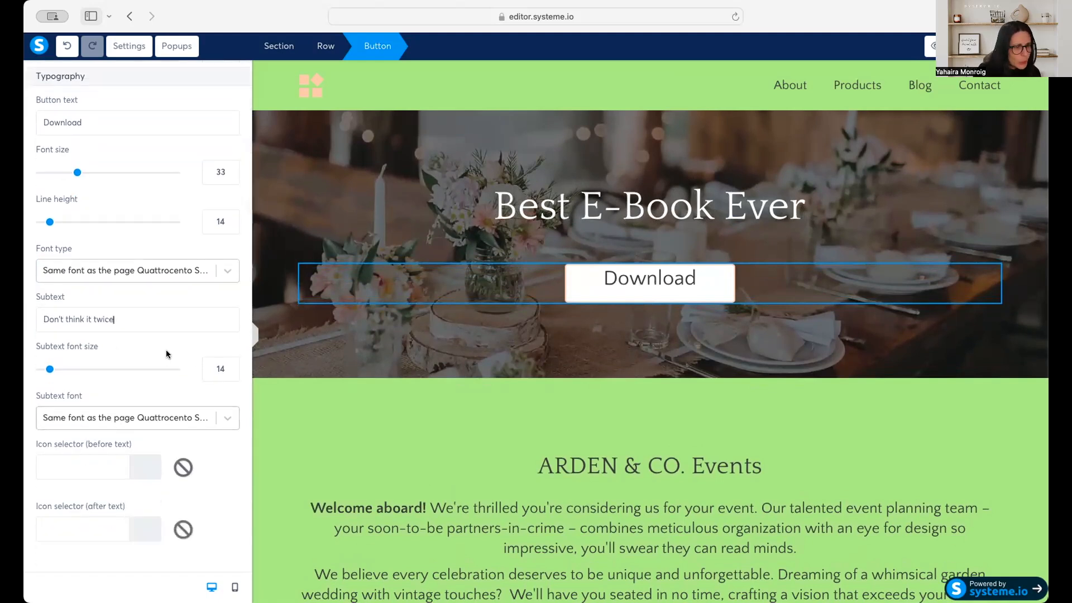
left_click(62, 370)
left_click_drag(61, 369, 50, 370)
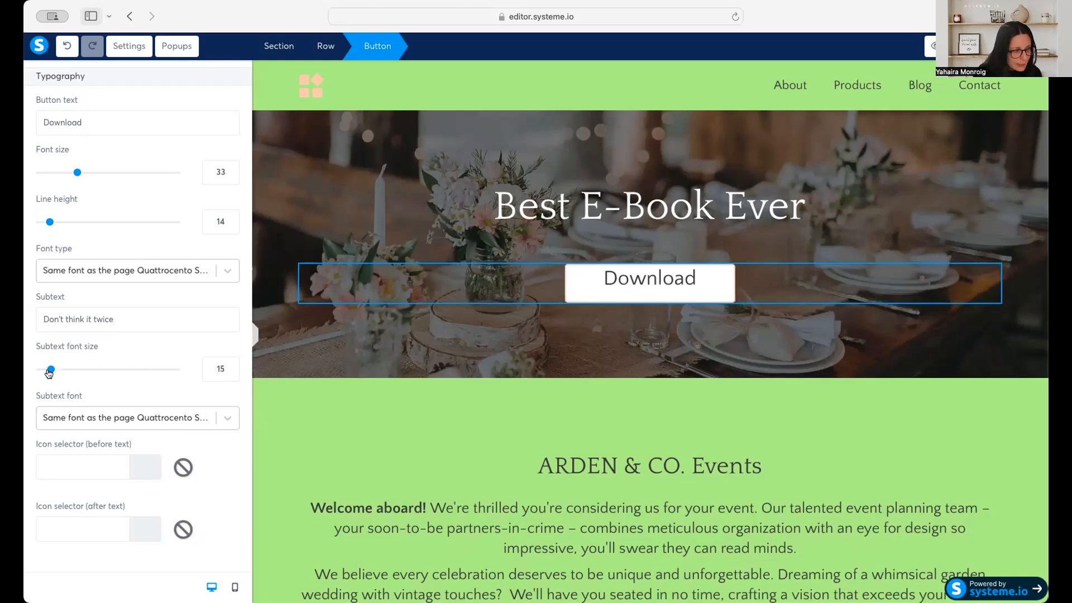
Try black as the button's subtext color, and delete the subtext.
scroll(172, 427, "down", 3)
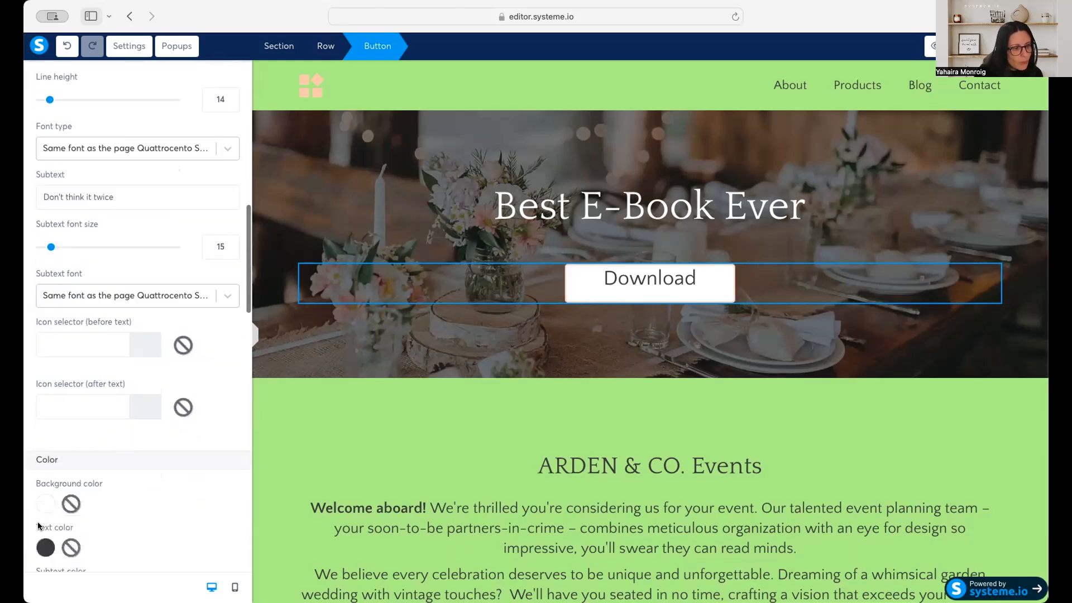
scroll(55, 501, "down", 2)
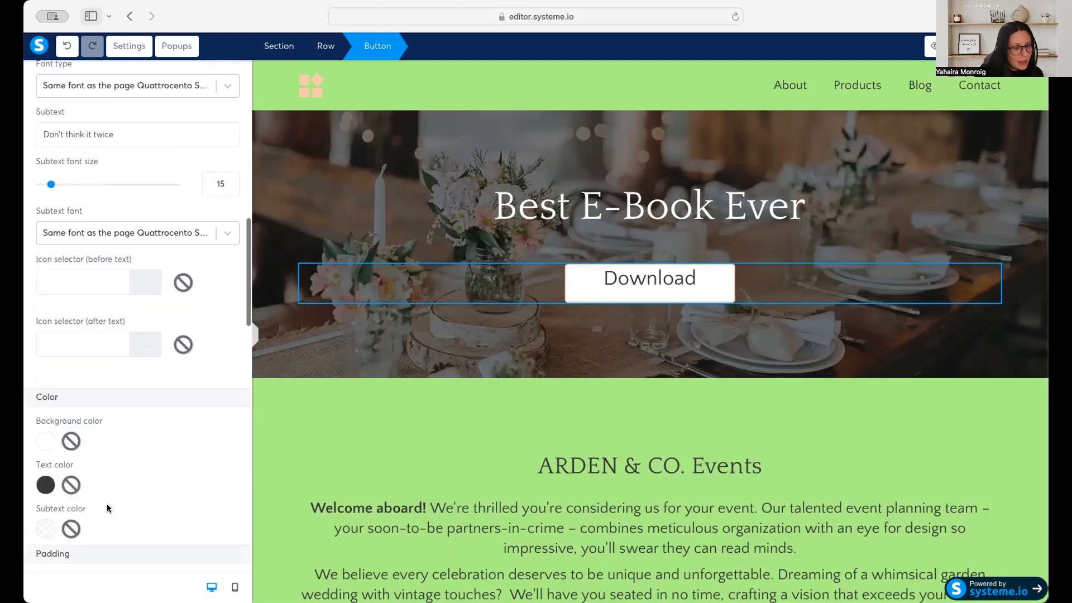
left_click(45, 530)
left_click(143, 557)
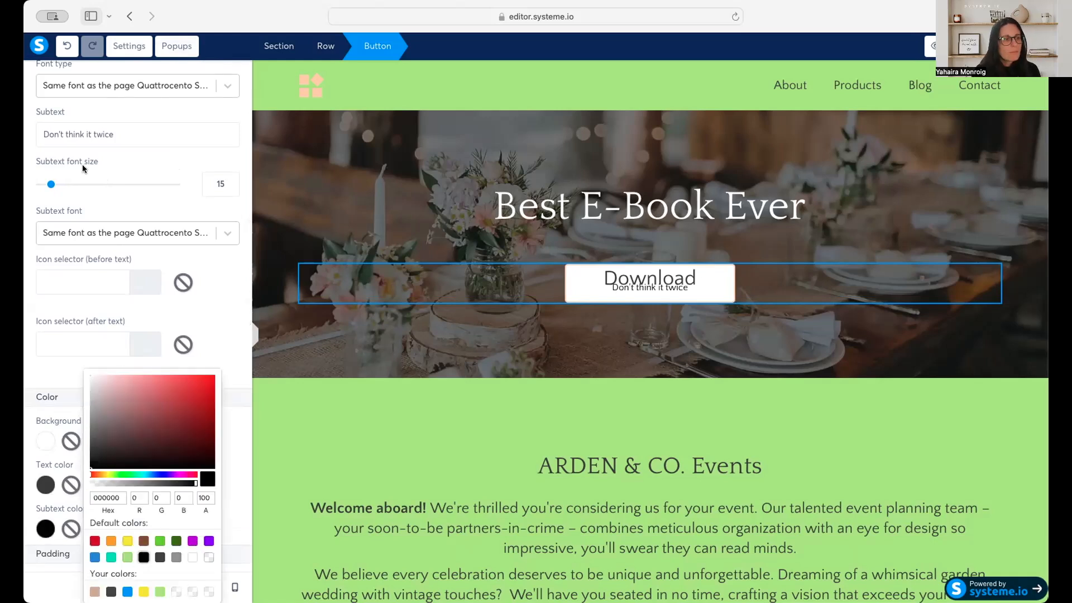
triple_click(86, 132)
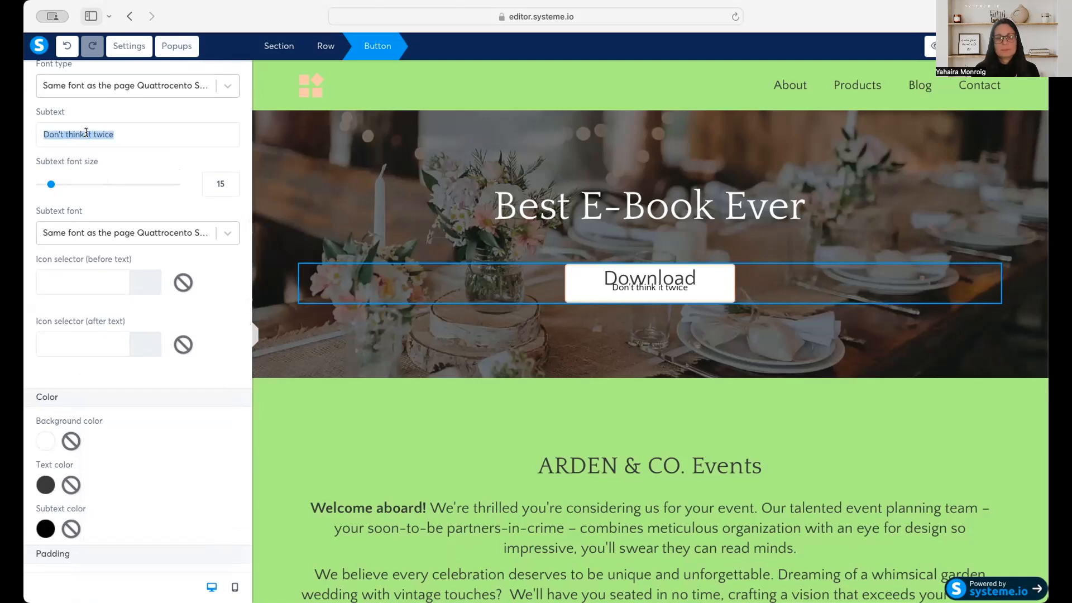
key("BackSpace")
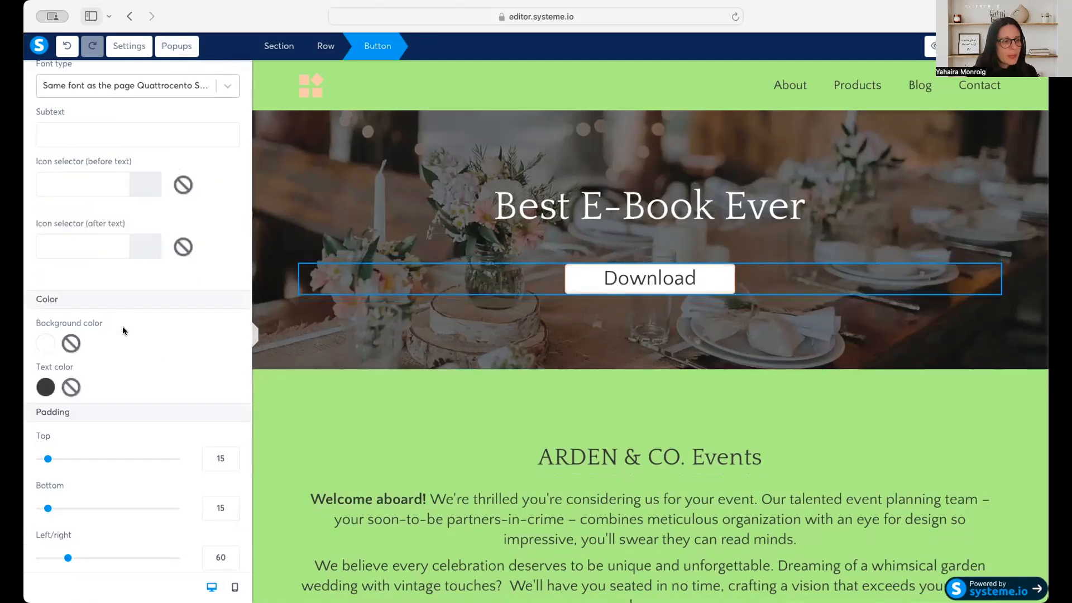
Set the Download button's background to the saved tan color D4B295.
left_click(45, 342)
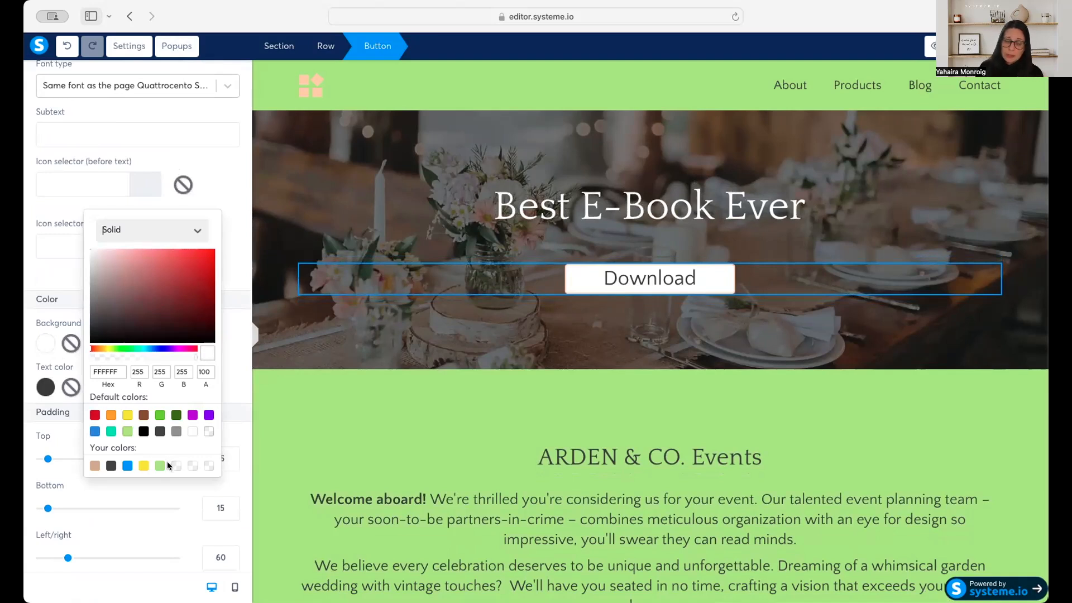
left_click(89, 467)
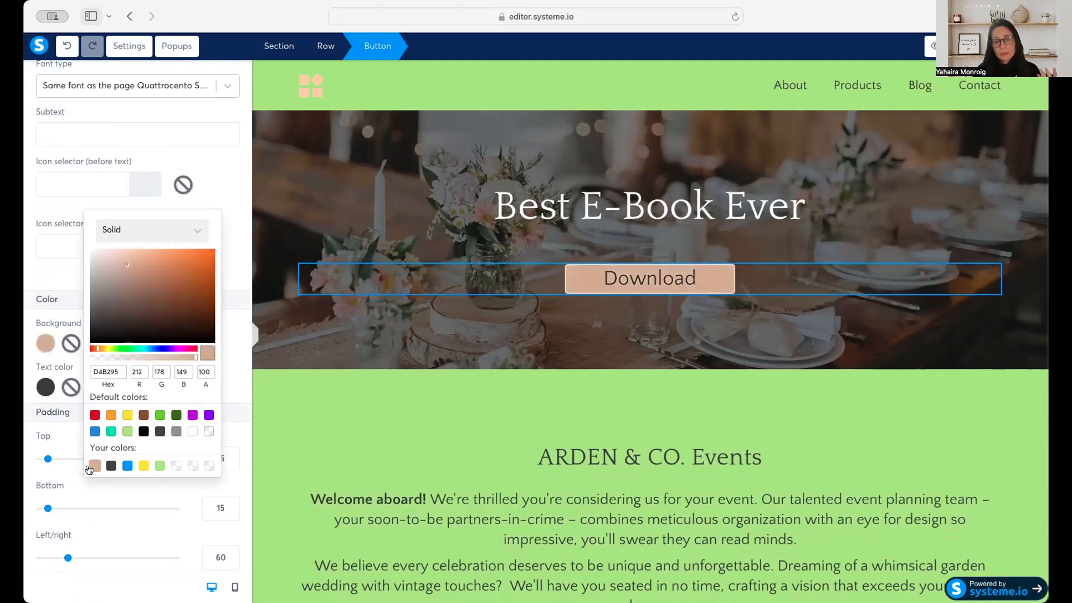
double_click(628, 276)
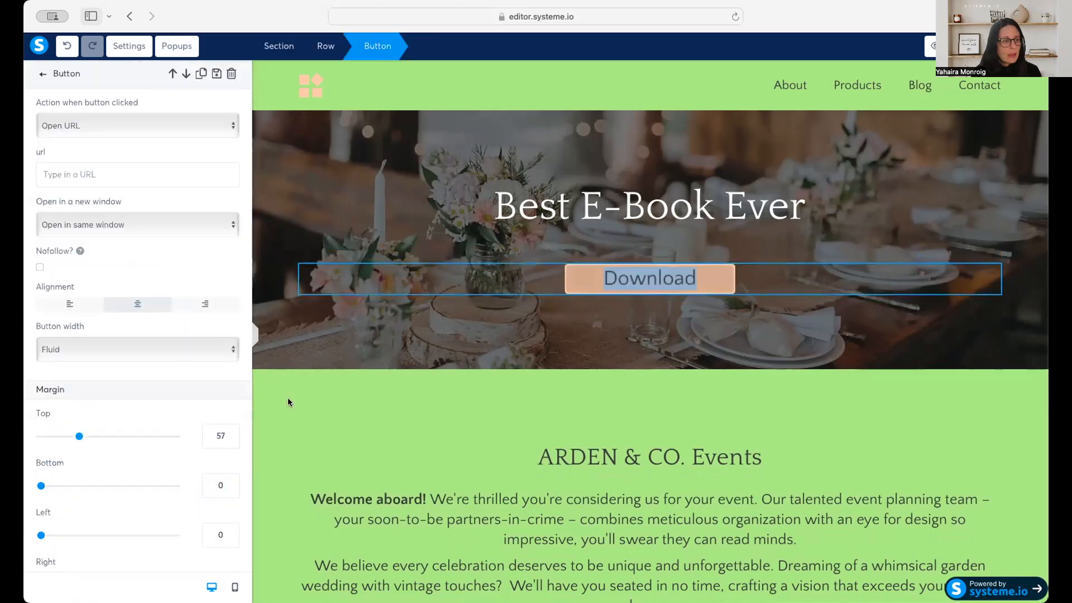
Try the Fill width option for the Download button and return it to Fluid.
scroll(127, 413, "down", 3)
left_click(137, 263)
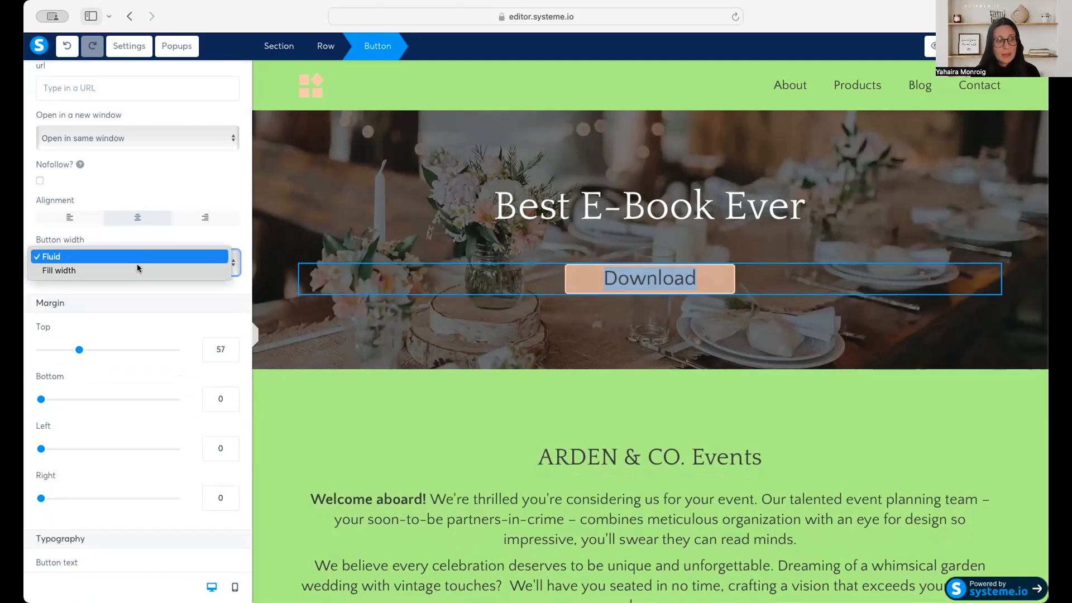
left_click(136, 271)
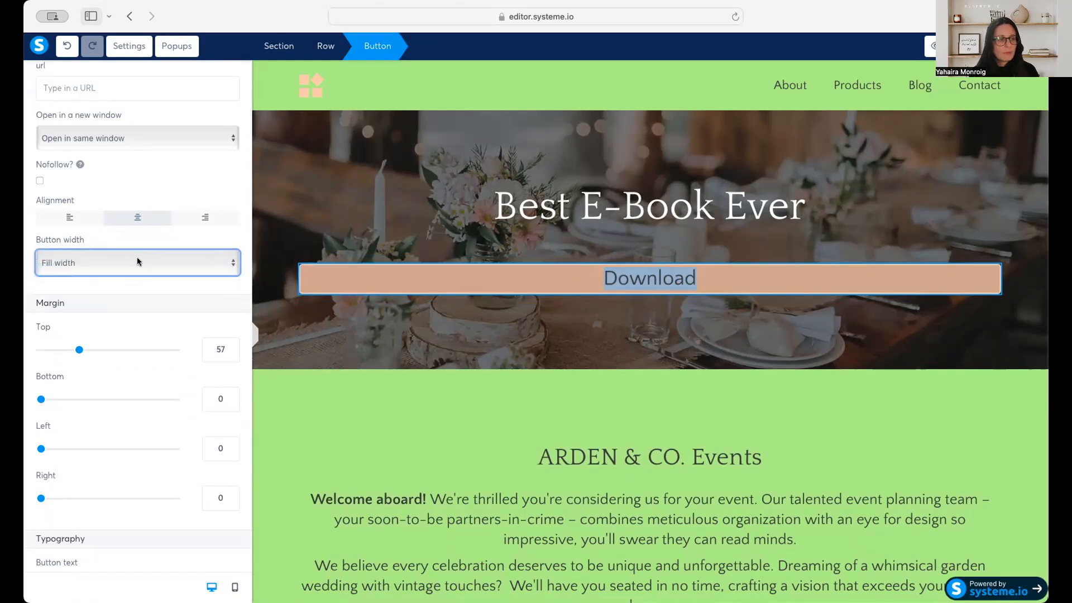
left_click(137, 262)
left_click(135, 245)
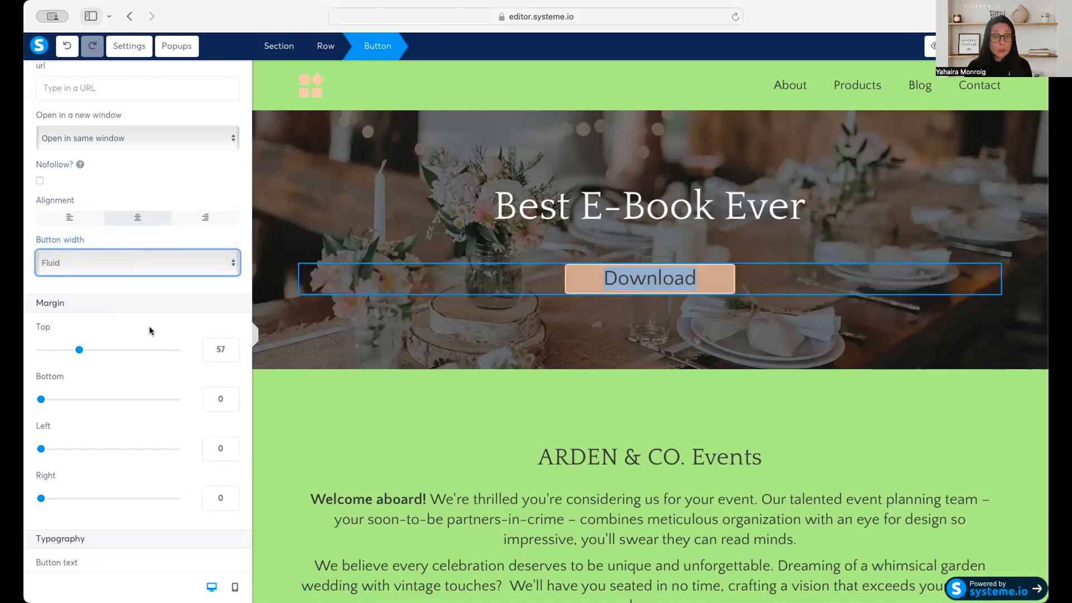
Look through the Download button's typography, color, padding and rounded corner settings, testing the top-left corner control.
scroll(150, 330, "down", 3)
scroll(149, 330, "down", 3)
scroll(149, 330, "down", 4)
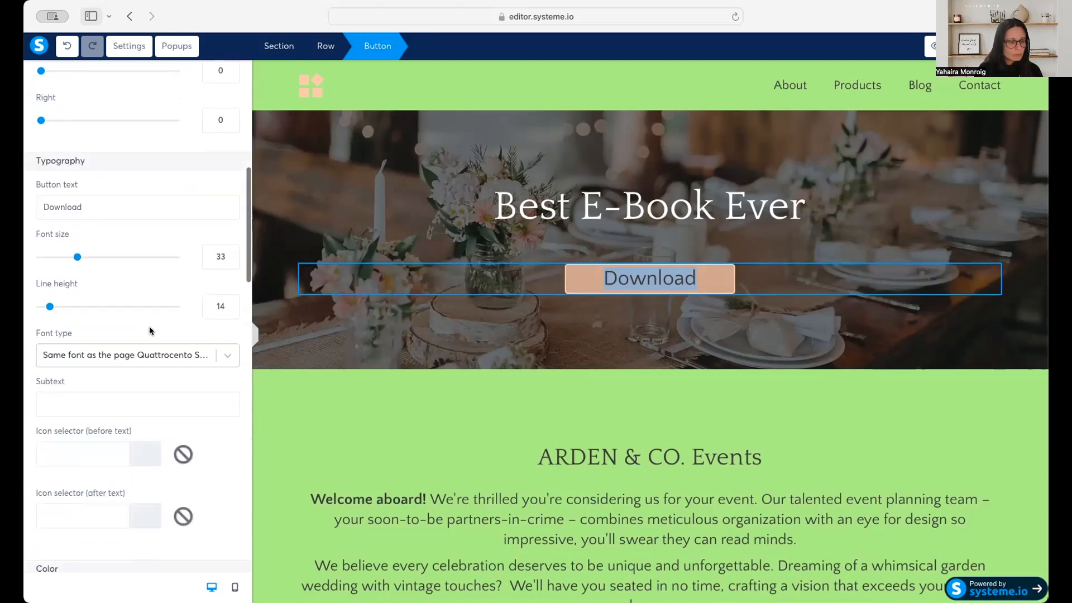
scroll(148, 324, "down", 4)
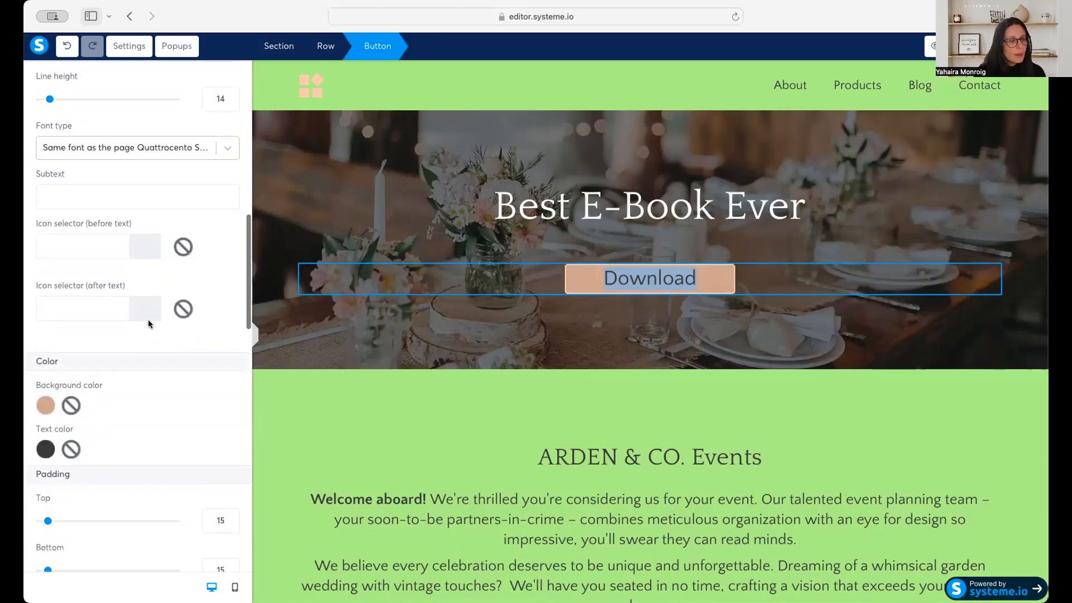
scroll(136, 338, "down", 3)
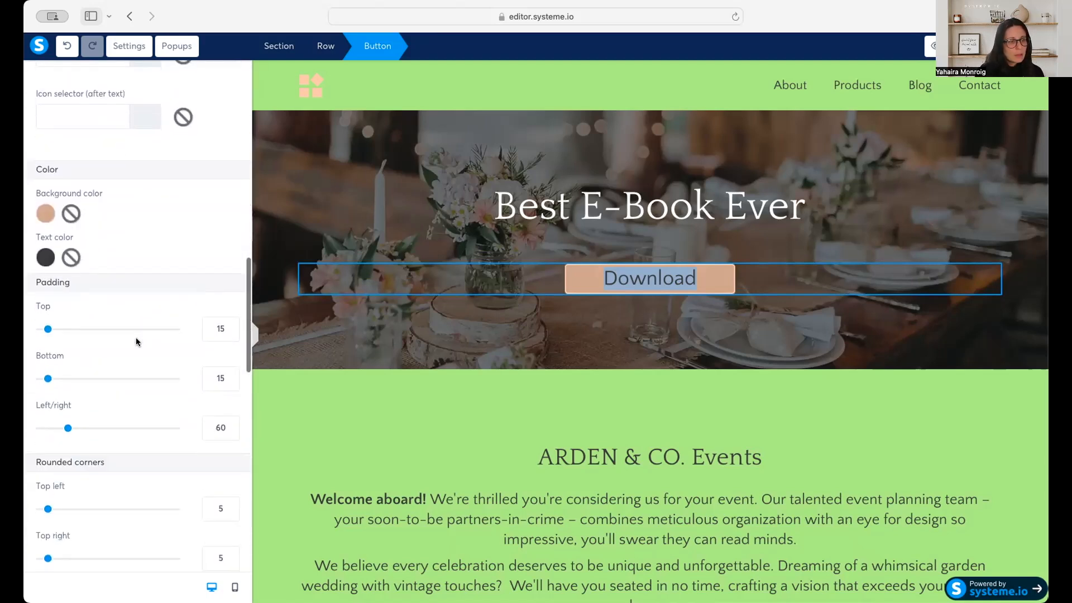
scroll(136, 341, "down", 5)
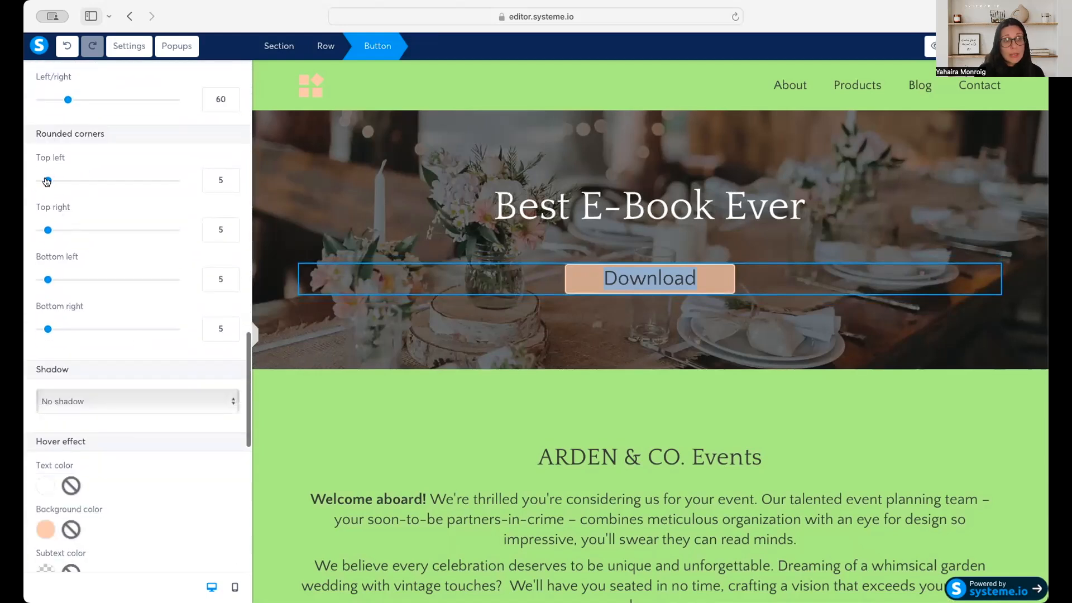
mouse_move(48, 180)
left_mouse_down()
mouse_move(67, 178)
mouse_move(47, 179)
left_mouse_up()
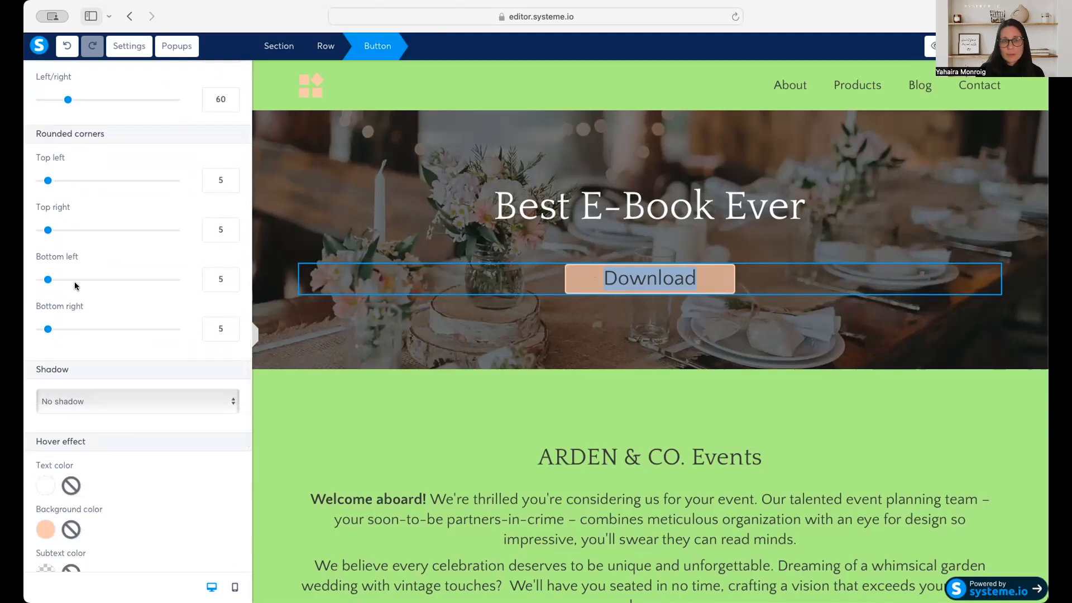
Apply a hard shadow to the Download button.
scroll(167, 425, "down", 3)
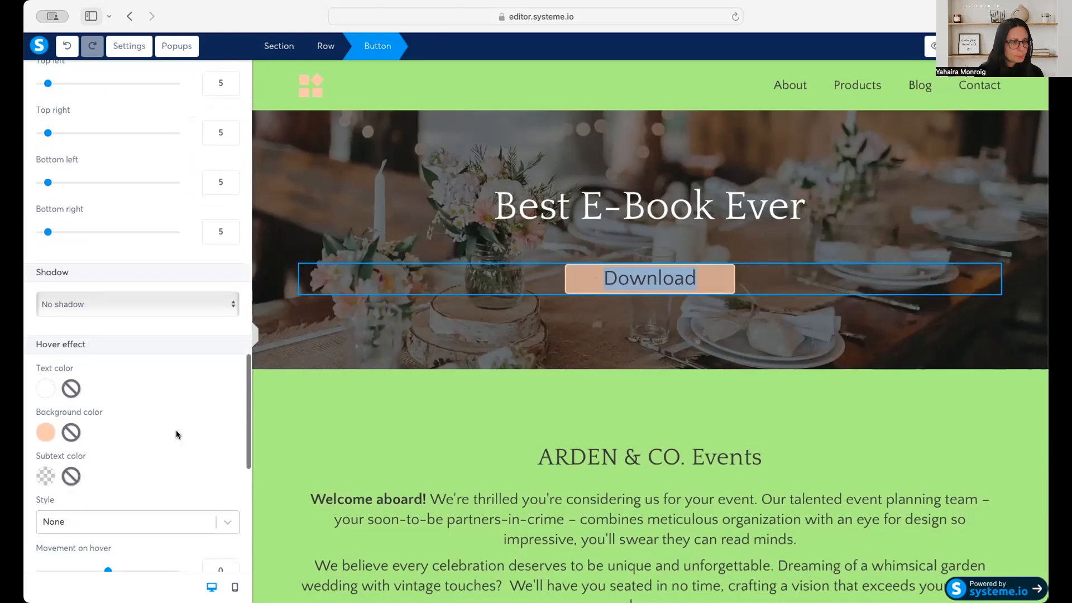
left_click(155, 302)
left_click(149, 339)
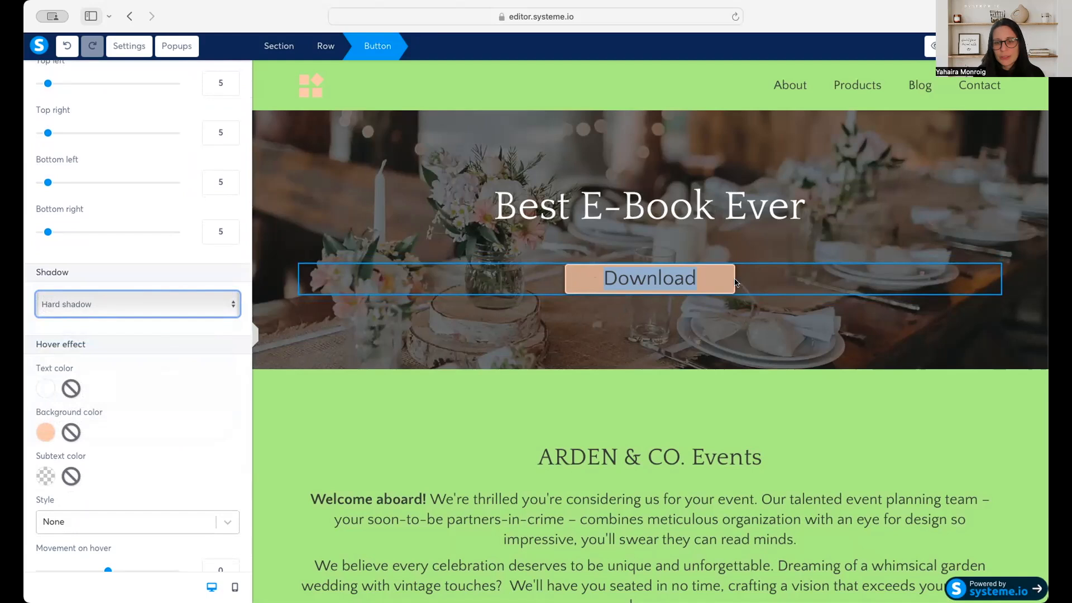
Give the Download button a dotted border colored black (000000).
scroll(145, 471, "down", 4)
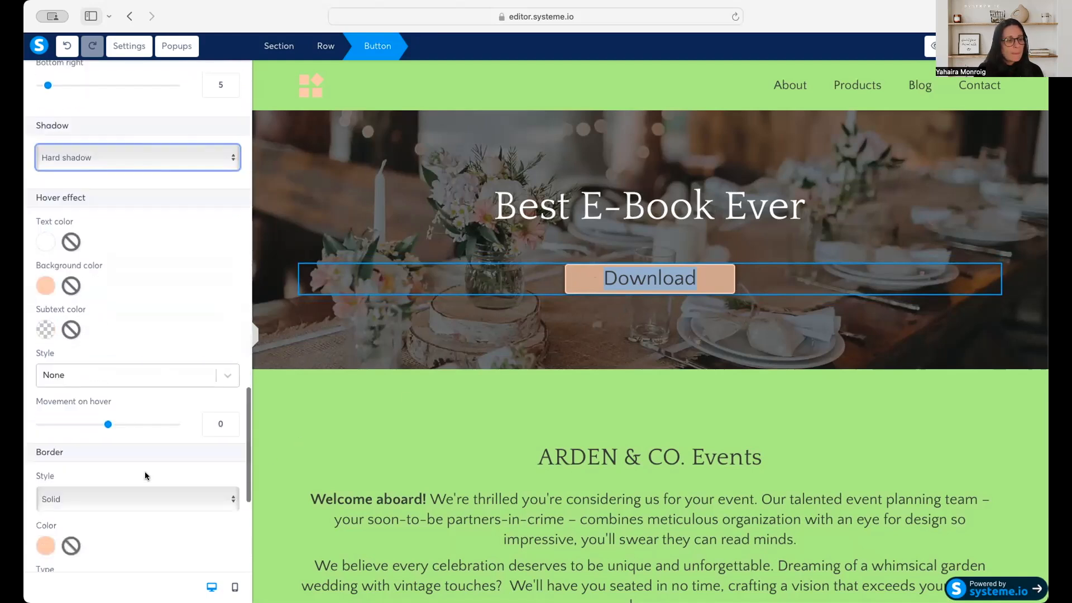
scroll(145, 471, "down", 1)
left_click(109, 391)
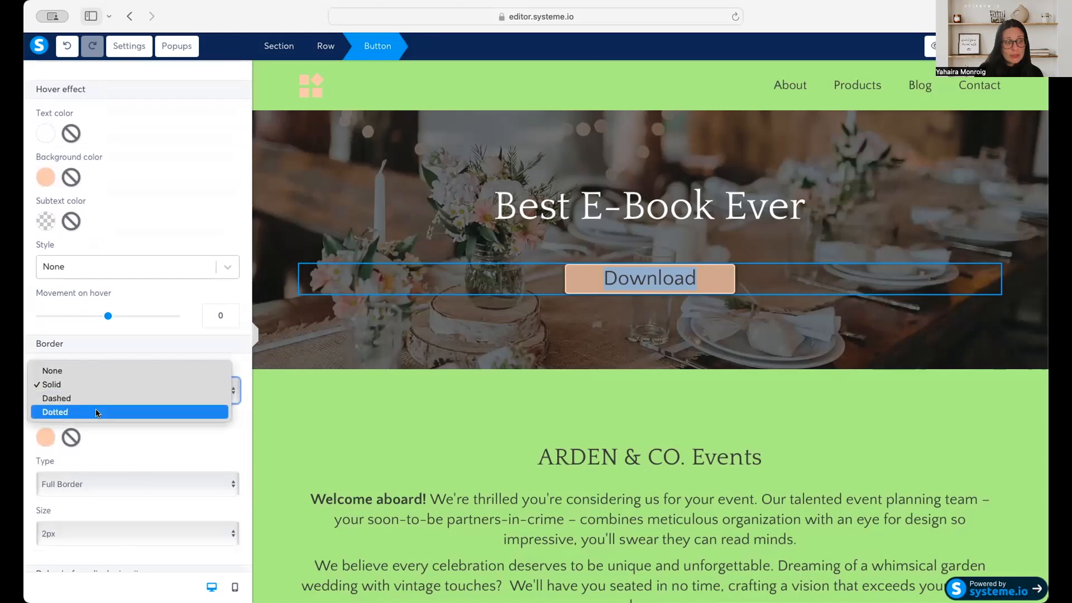
left_click(96, 412)
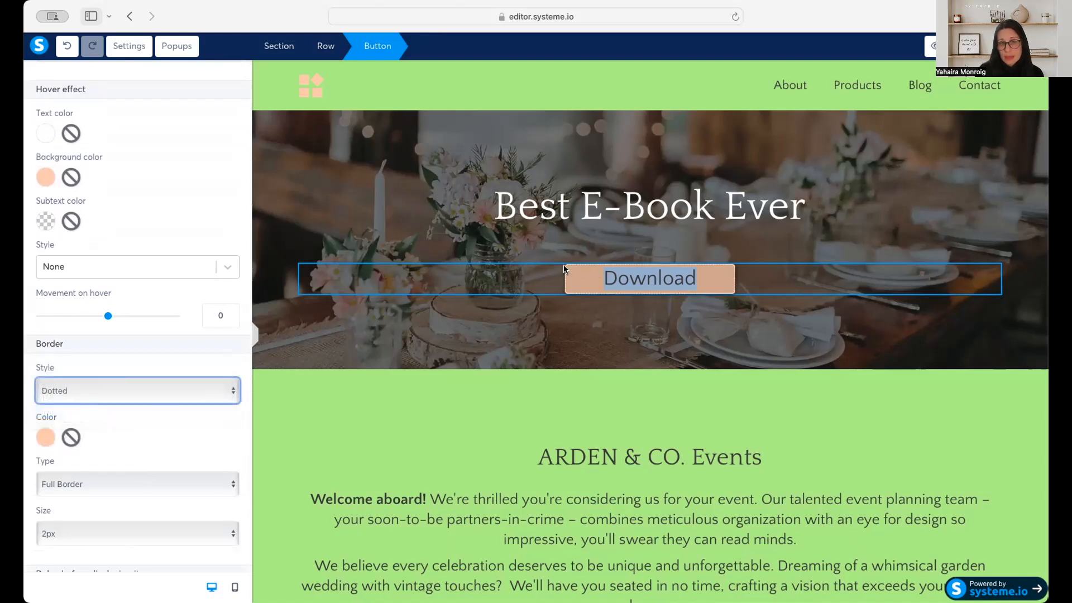
left_click(42, 438)
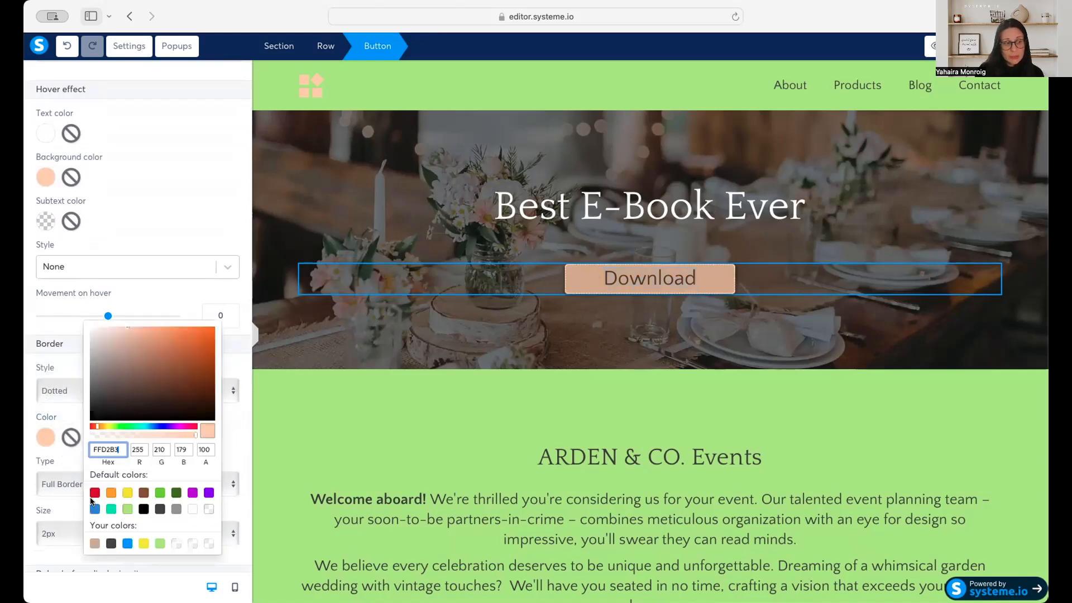
left_click(143, 509)
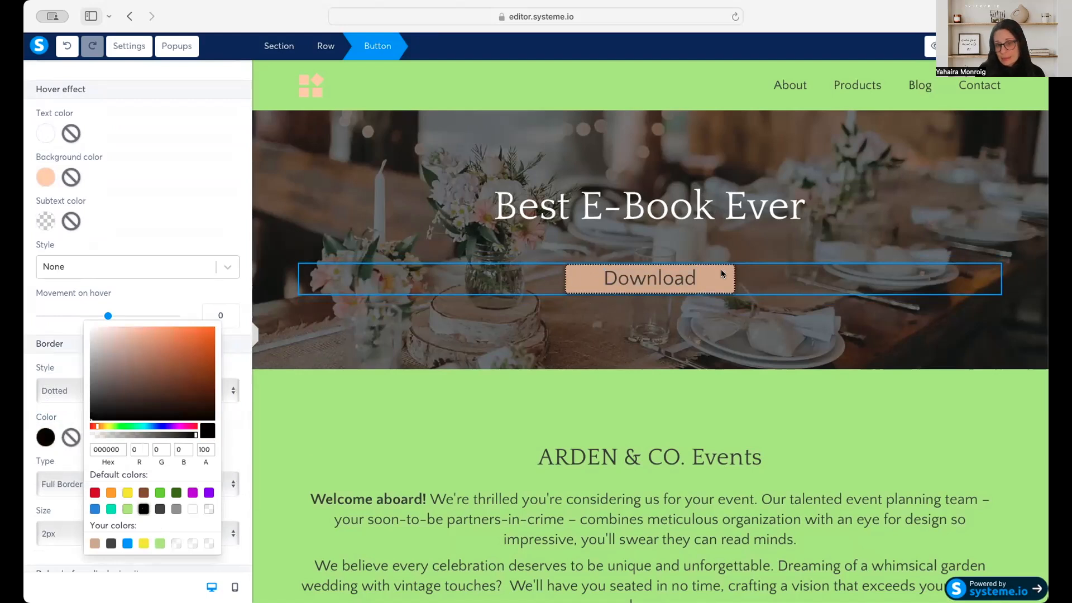
Close the border color choice and look through the Download button's remaining border, display delay and visibility settings.
left_click(243, 375)
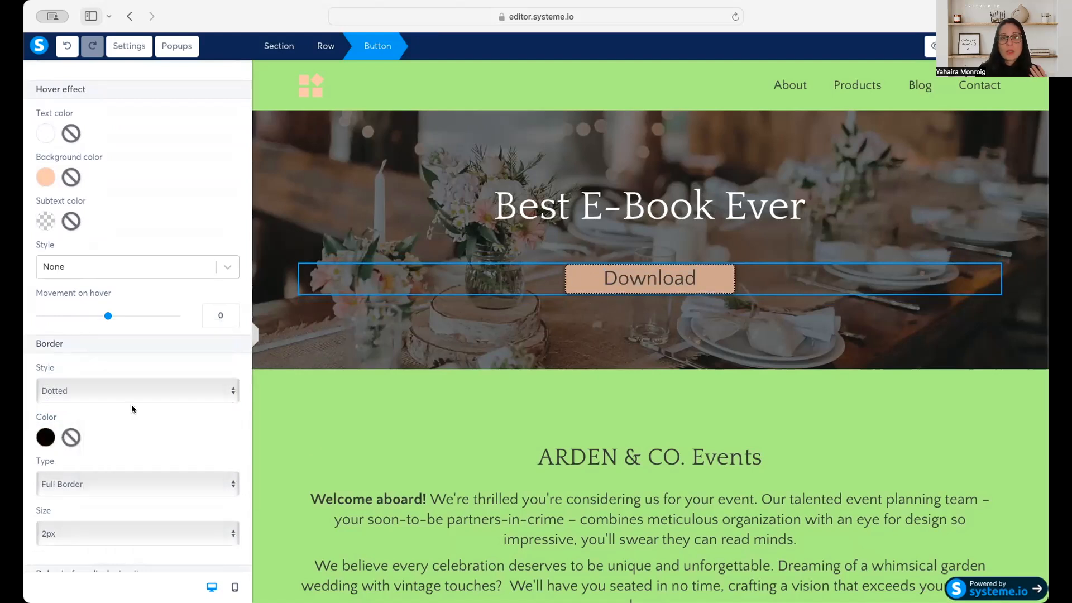
scroll(133, 407, "down", 5)
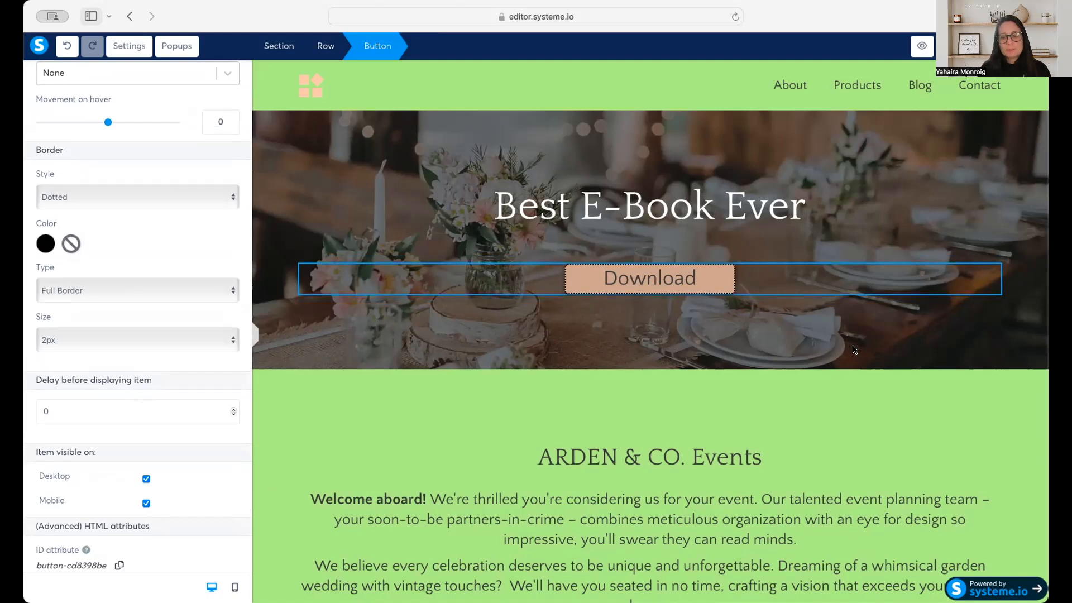
left_click(457, 432)
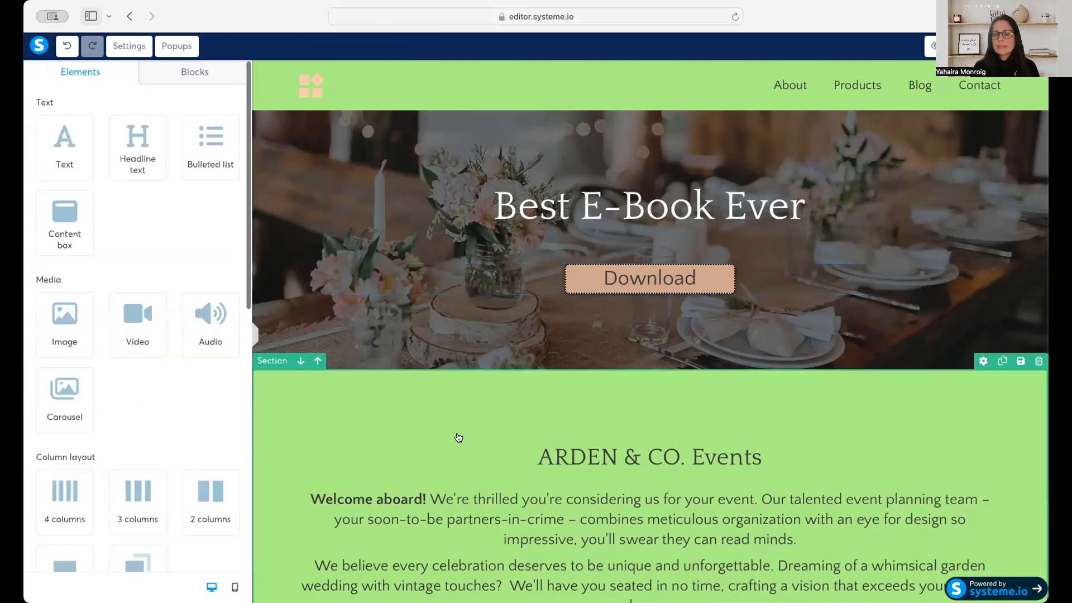
Examine the editable parts of the ARDEN & CO. Events section: headline, paragraphs, and the Weddings, Events and Social image tiles.
scroll(425, 262, "down", 3)
left_click(425, 262)
scroll(567, 301, "down", 2)
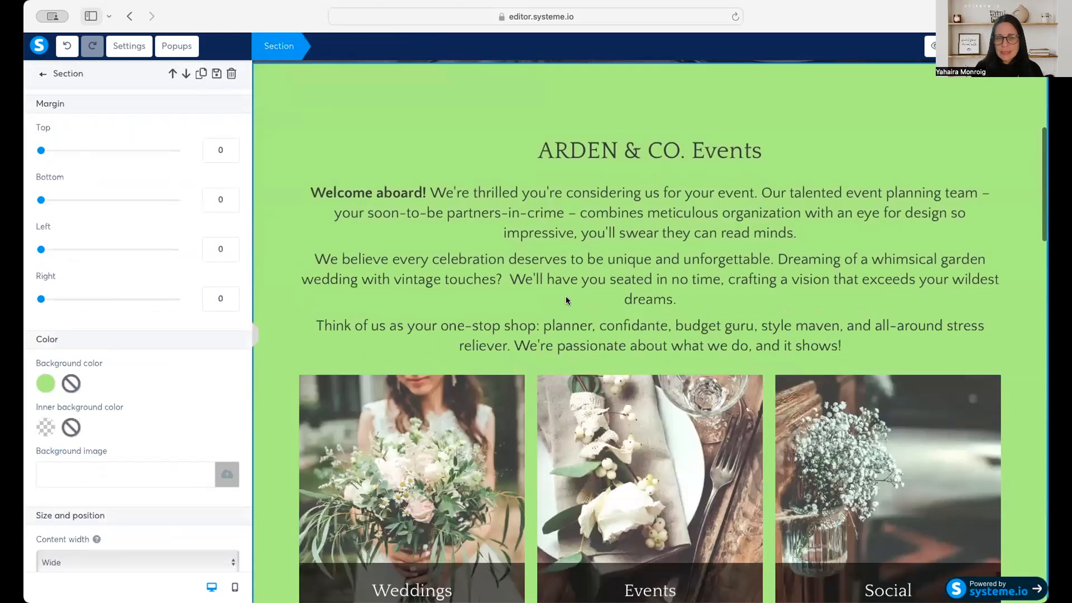
double_click(602, 150)
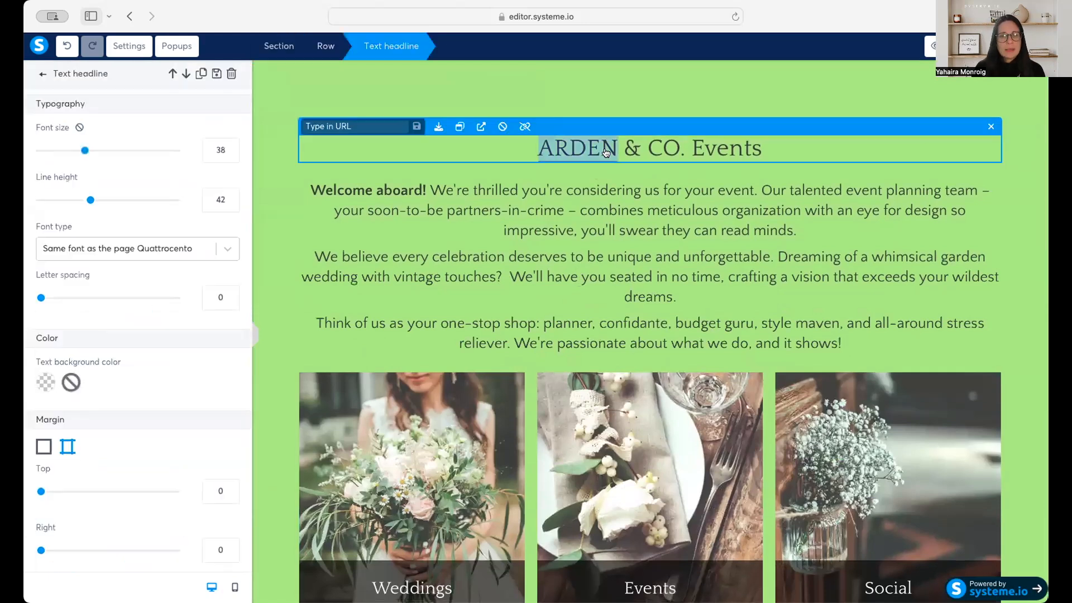
left_click(638, 218)
left_click(637, 219)
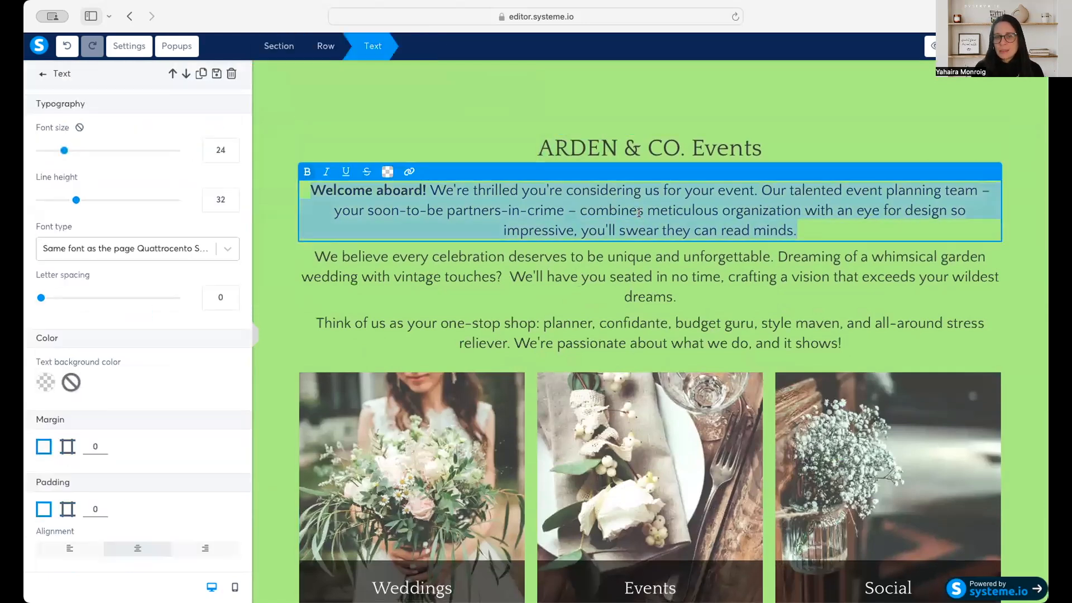
left_click(644, 282)
left_click(645, 281)
scroll(644, 281, "down", 2)
left_click(489, 319)
left_click(492, 320)
left_click(648, 346)
left_click(899, 354)
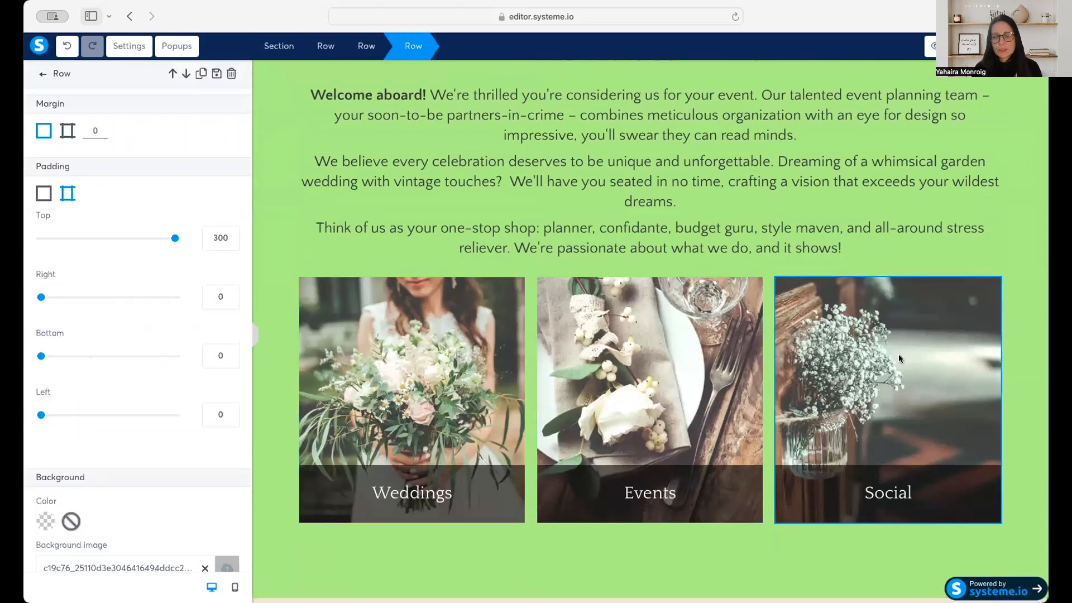
left_click(422, 343)
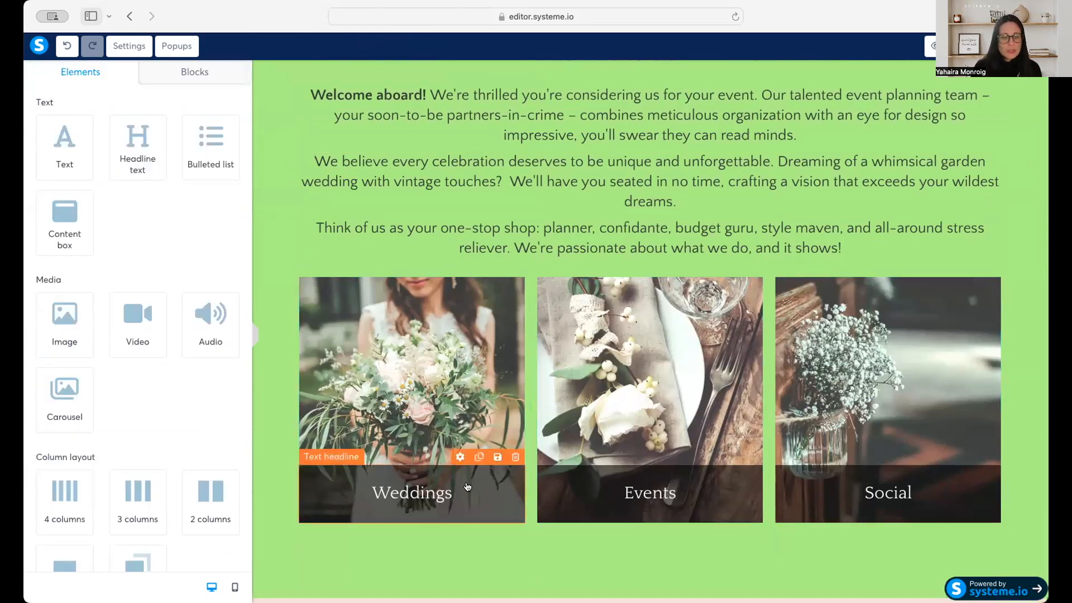
double_click(431, 488)
left_click(535, 550)
Examine the rest of the template down to the footer, including the URL setting of the From Chaos to Calm Read More button.
scroll(535, 553, "down", 10)
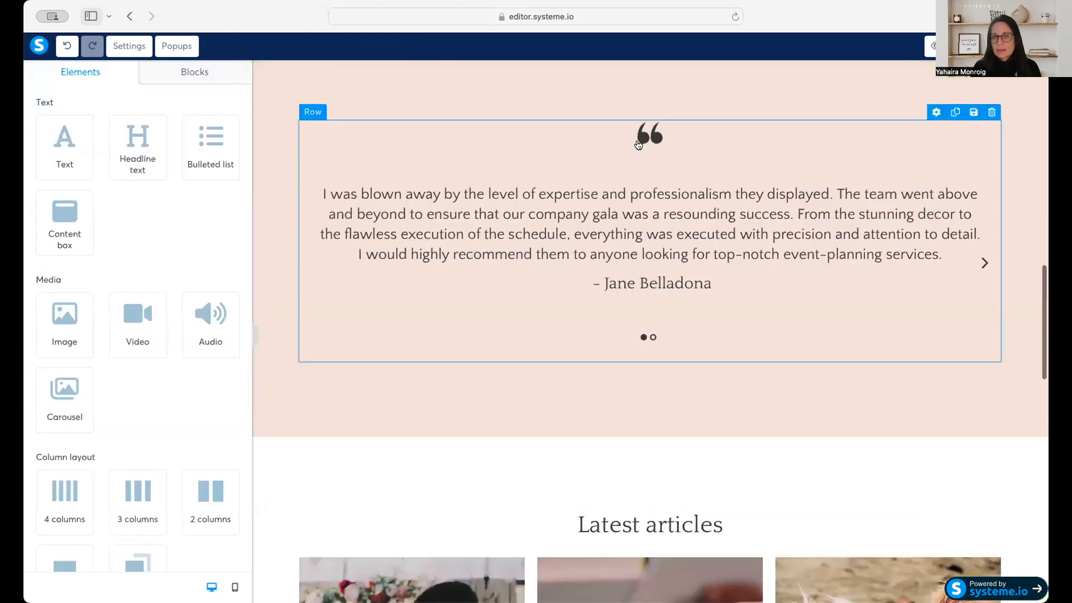
scroll(640, 293, "down", 6)
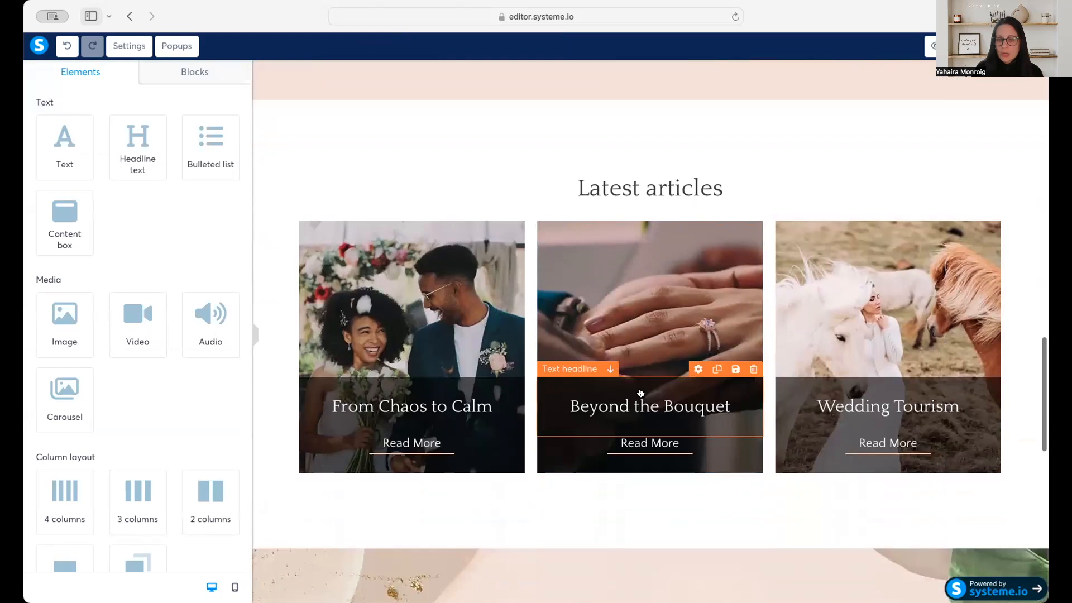
left_click(417, 444)
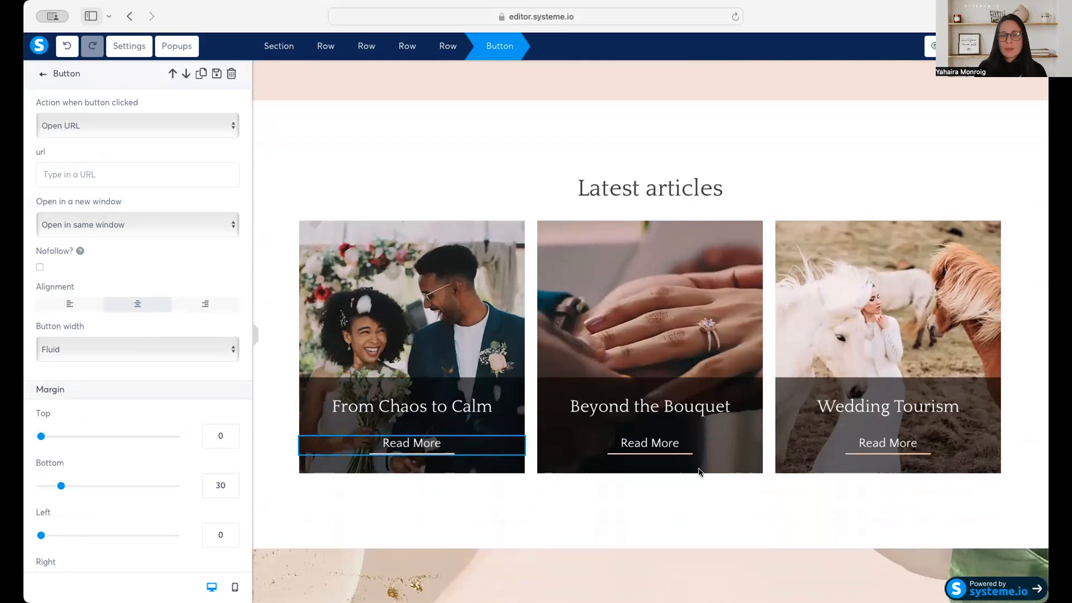
left_click(118, 175)
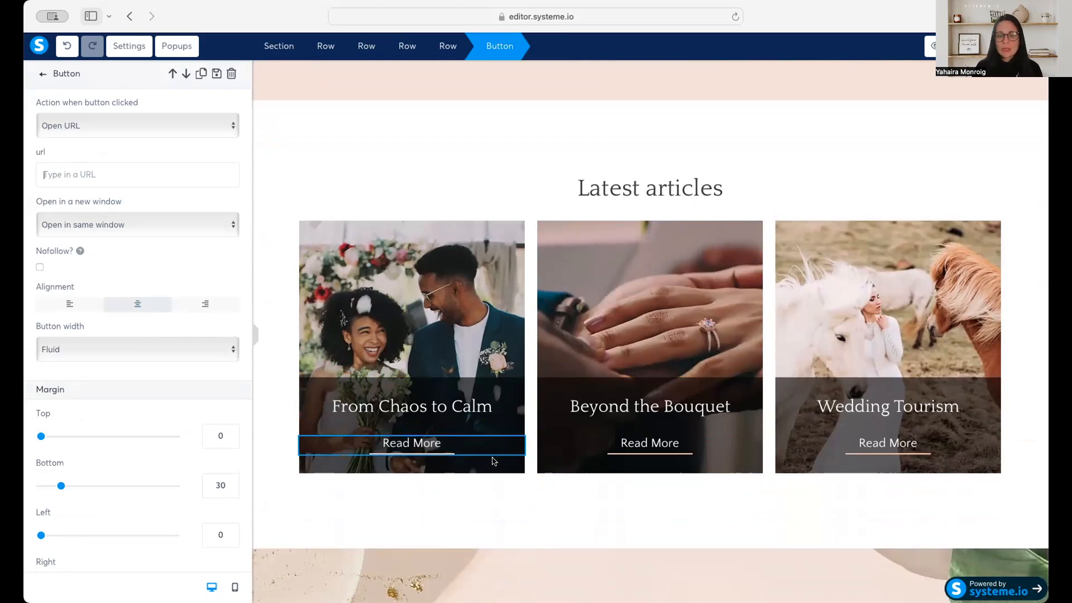
left_click(525, 484)
scroll(525, 485, "down", 6)
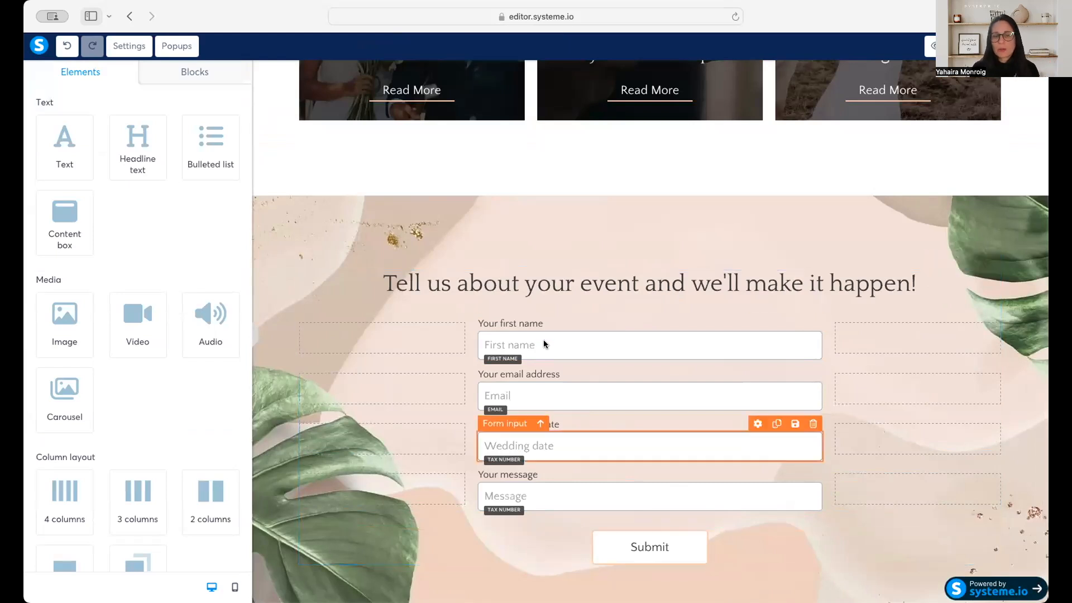
scroll(568, 453, "down", 5)
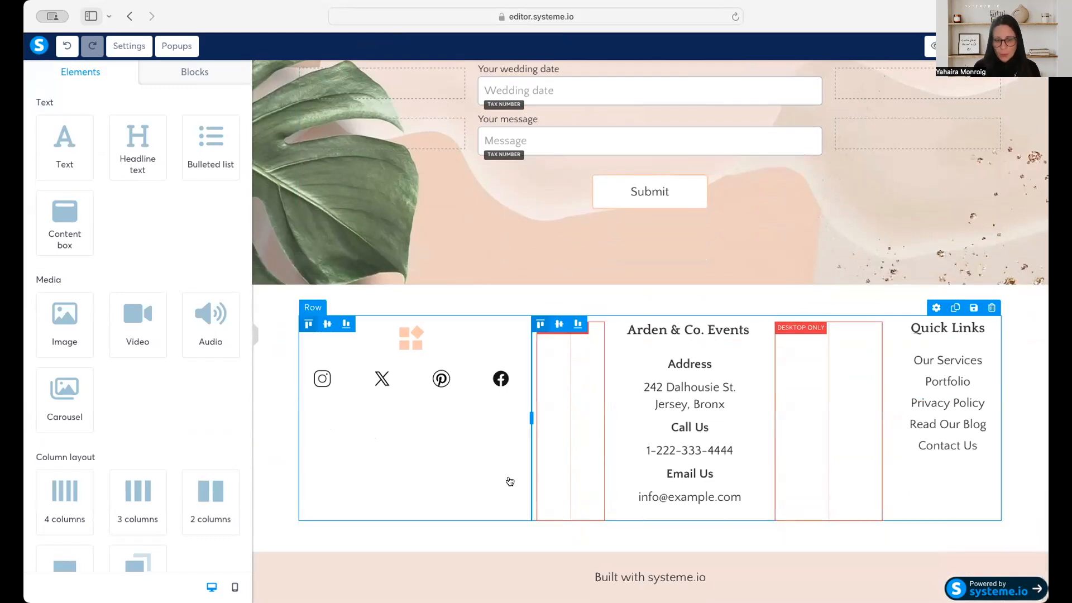
scroll(510, 481, "up", 20)
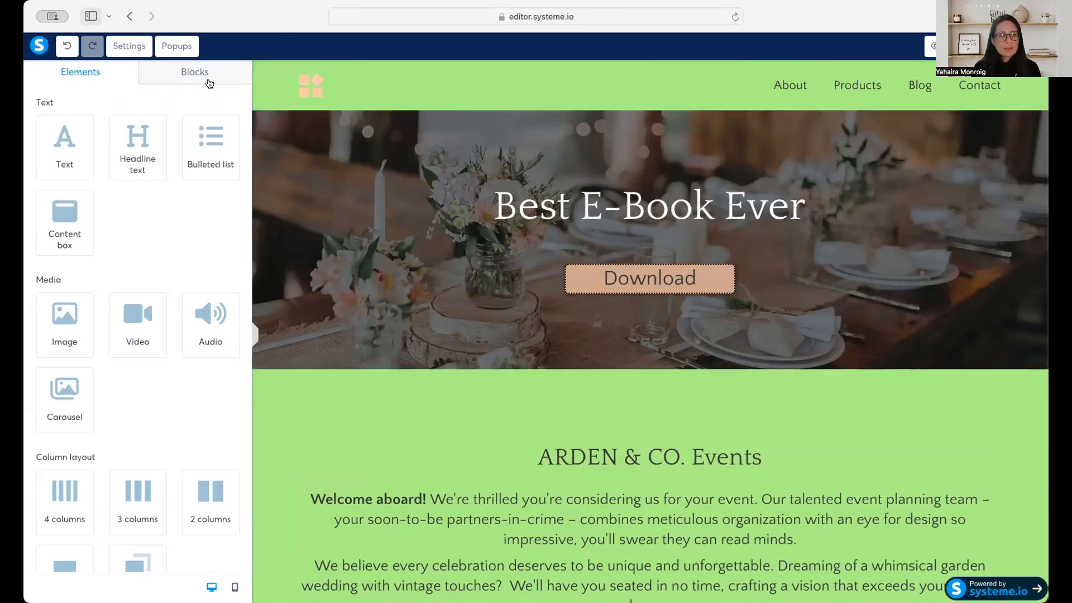
Insert the opt-in form block with form on the left, video and bulleted list on the right above the page header.
left_click(202, 78)
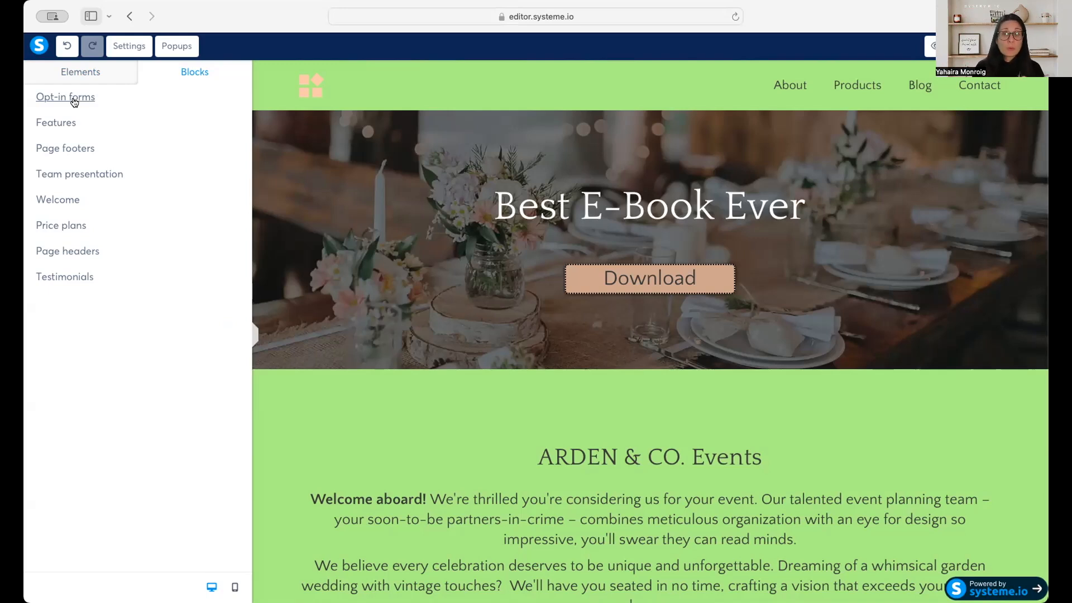
left_click(73, 102)
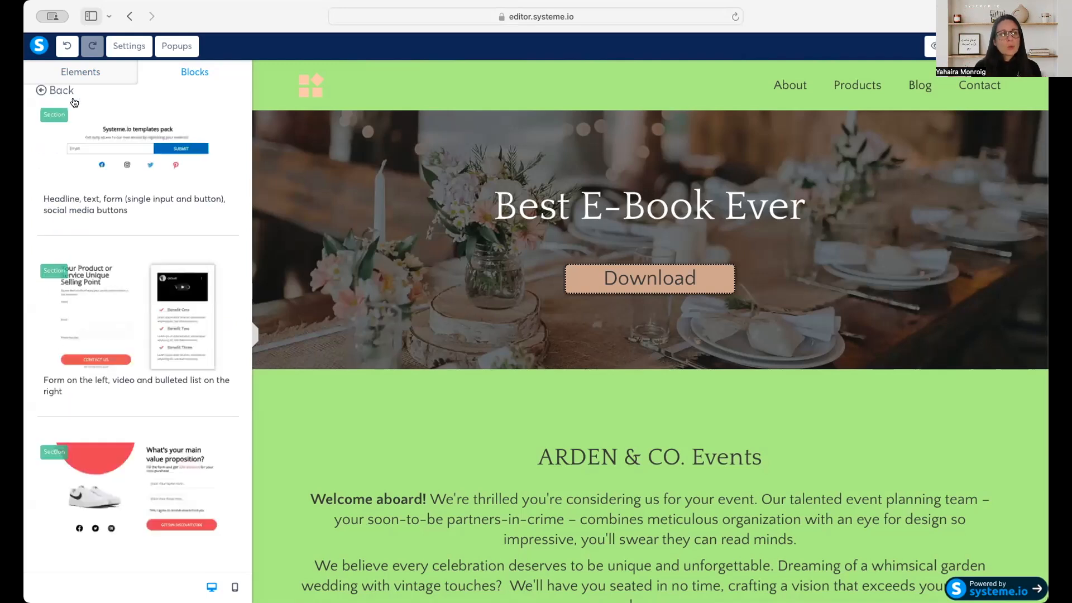
scroll(213, 397, "down", 10)
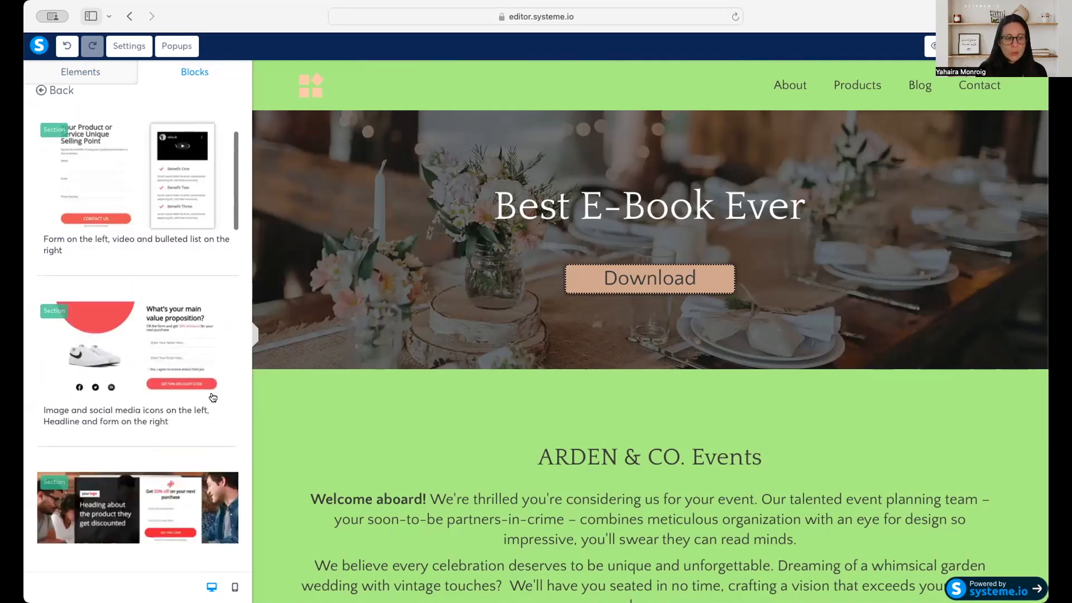
scroll(213, 397, "down", 6)
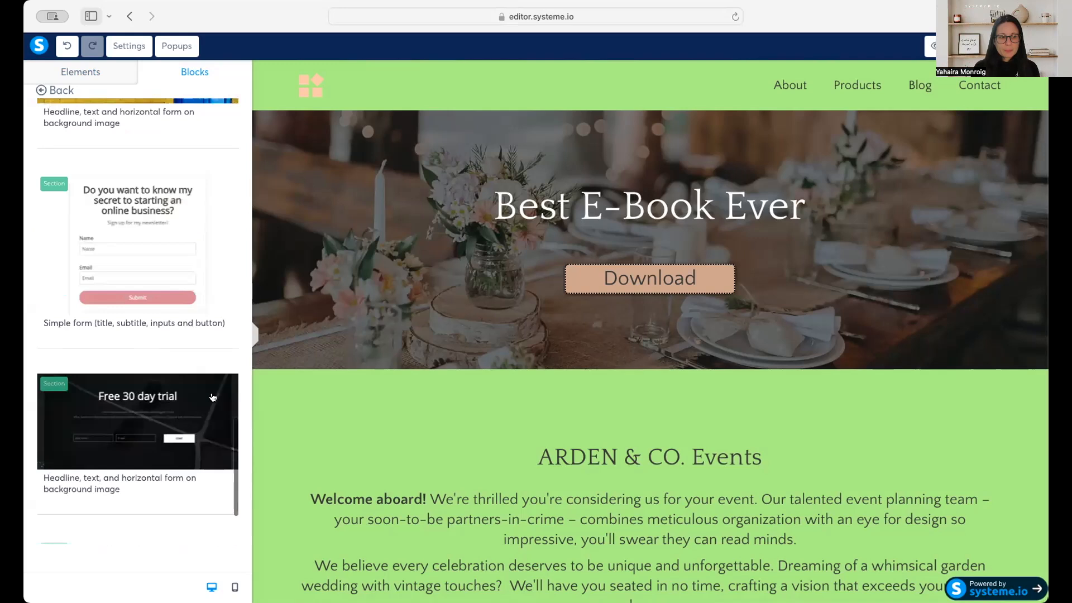
scroll(213, 397, "up", 10)
scroll(212, 397, "up", 10)
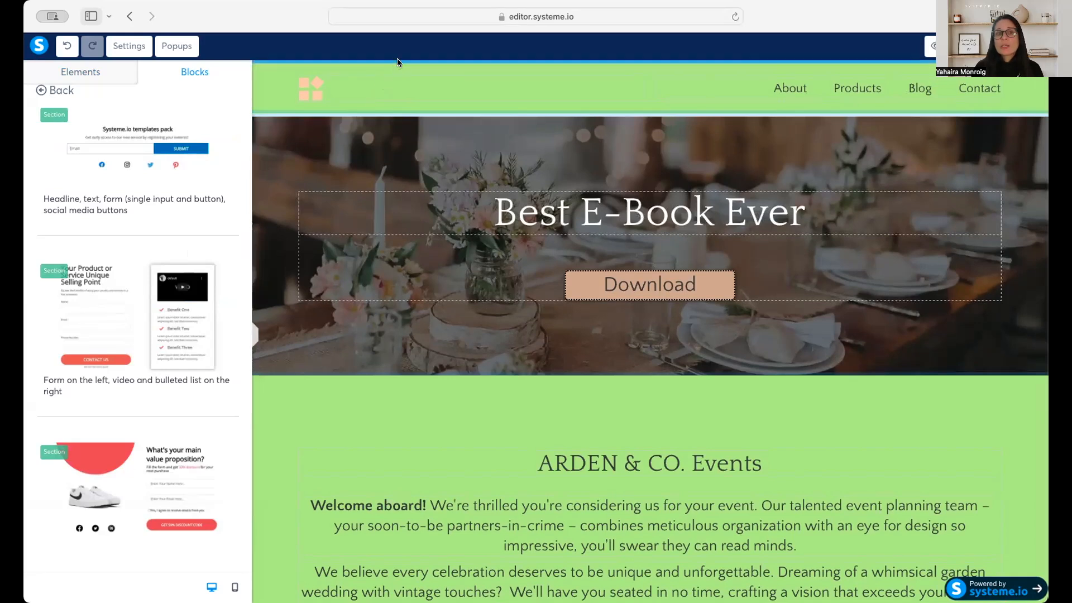
left_click_drag(397, 58, 397, 59)
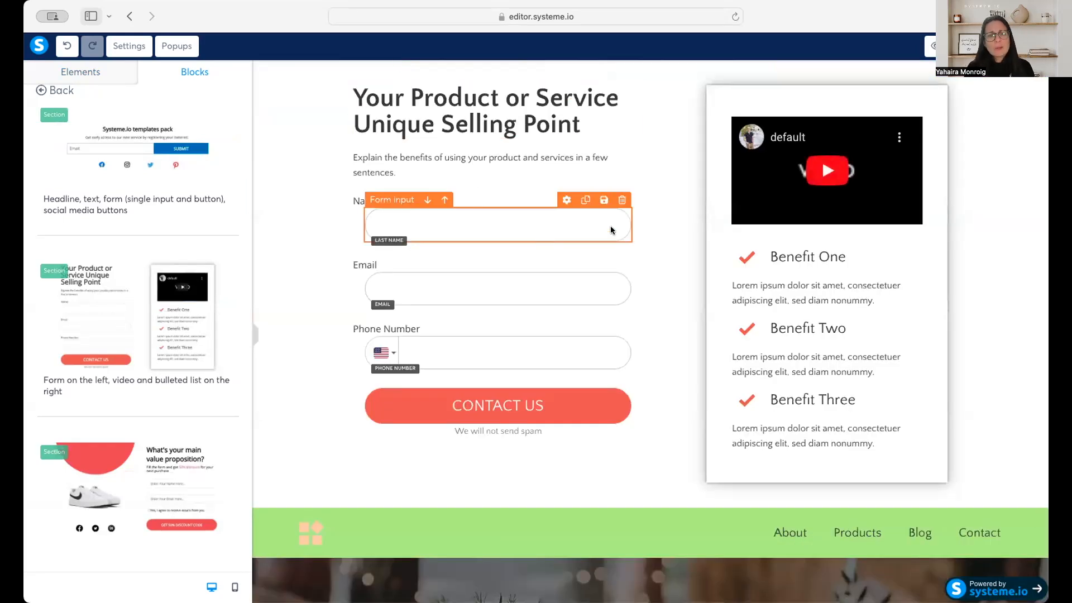
scroll(611, 225, "down", 4)
scroll(707, 363, "up", 4)
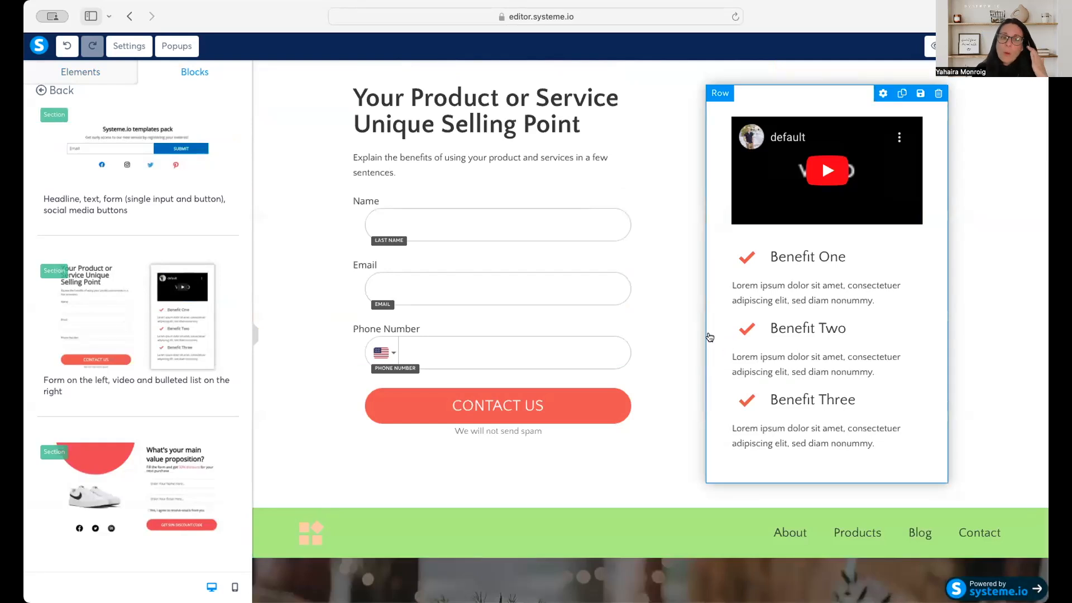
Delete the green header menu section and the Best E-Book Ever hero section below the new form block.
scroll(888, 457, "down", 1)
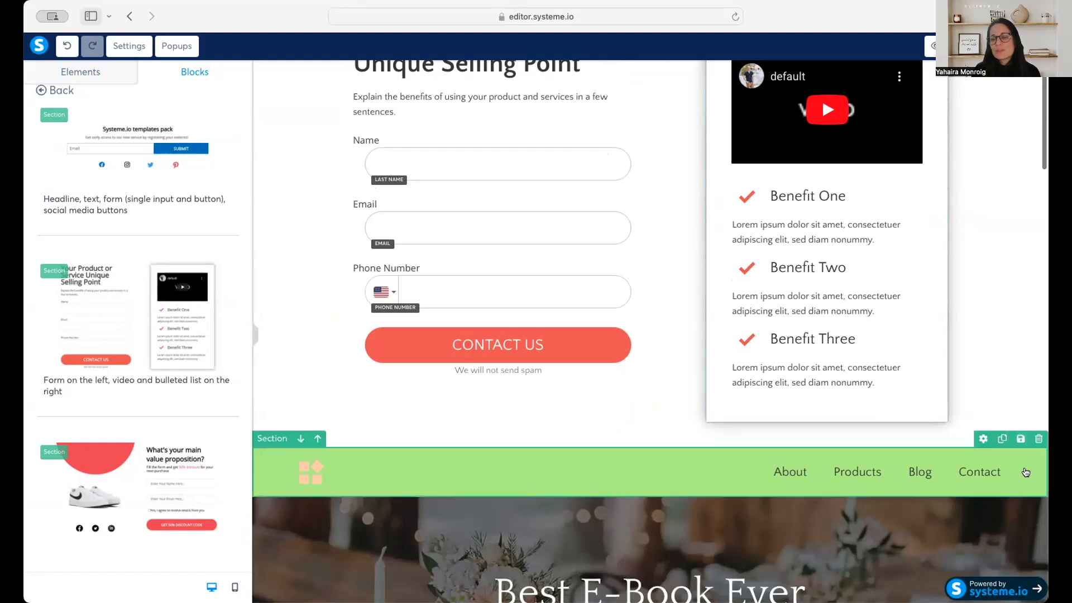
scroll(1038, 443, "down", 8)
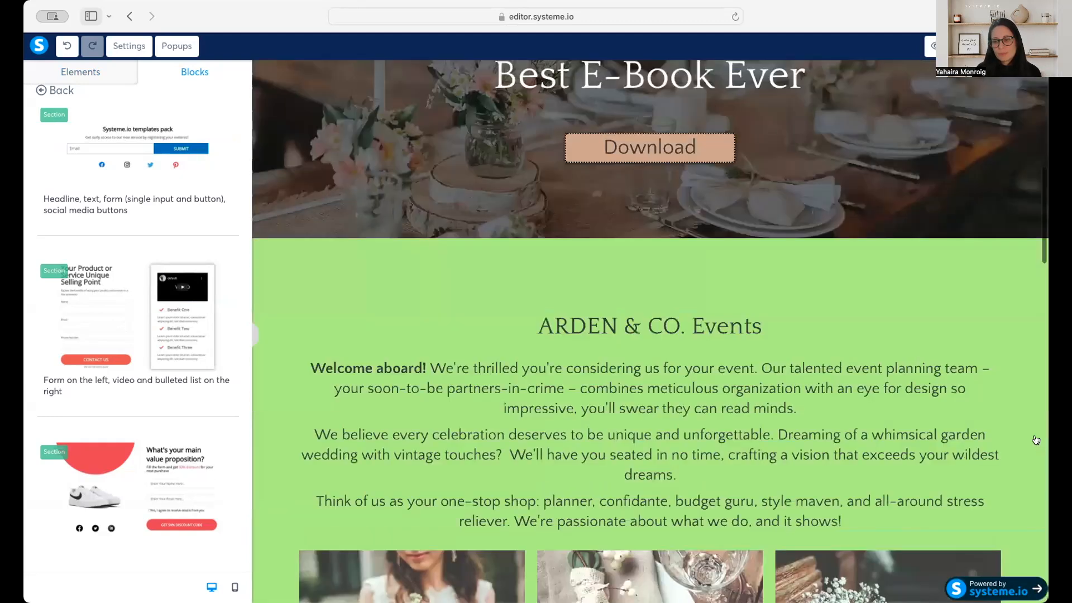
scroll(997, 310, "up", 4)
left_click(1034, 175)
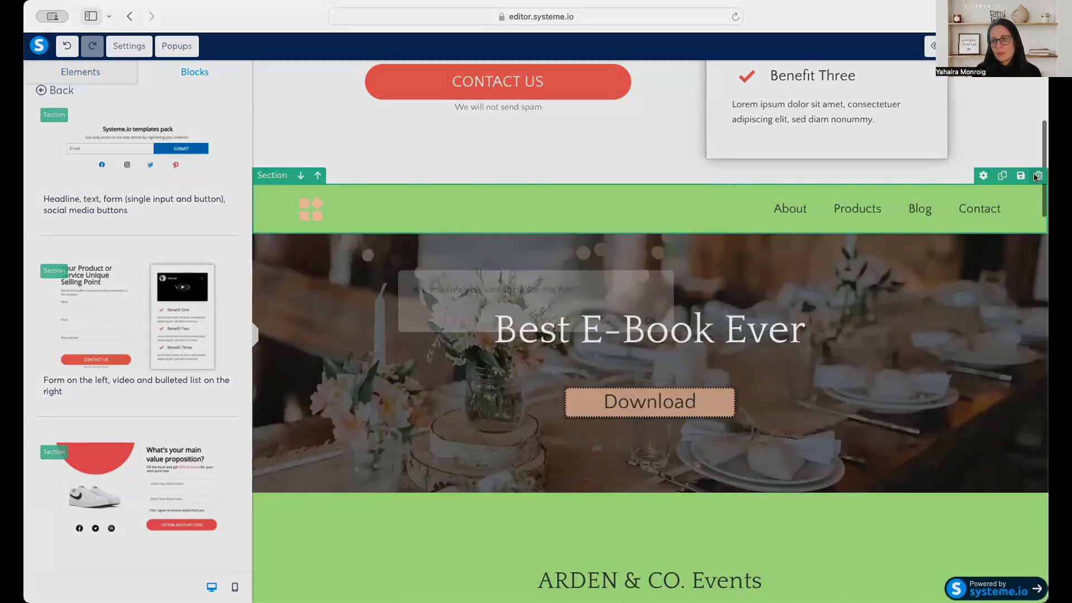
left_click(646, 318)
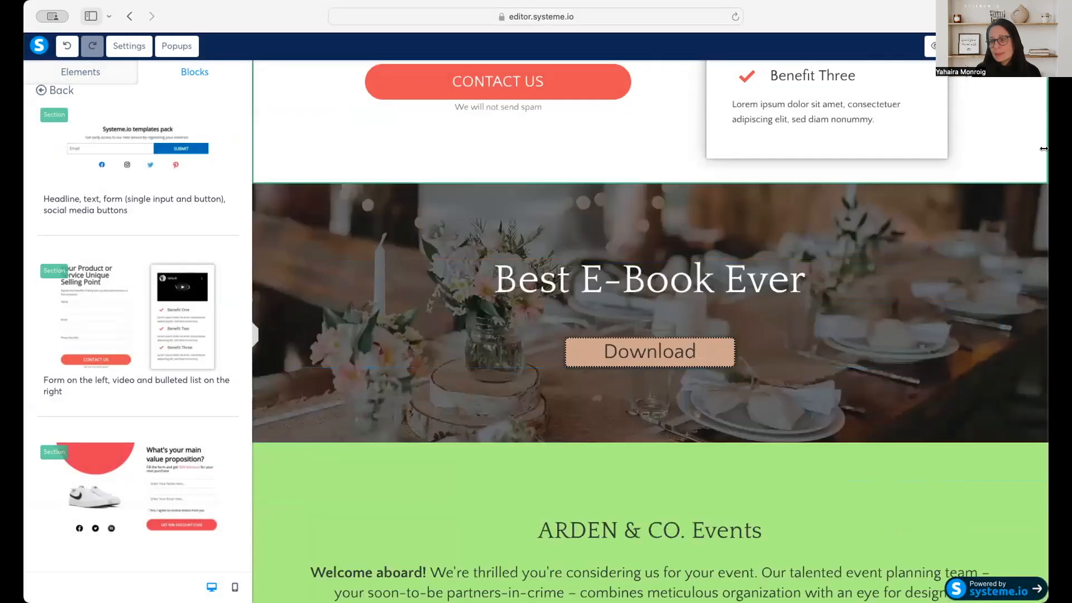
left_click(1038, 175)
left_click(650, 321)
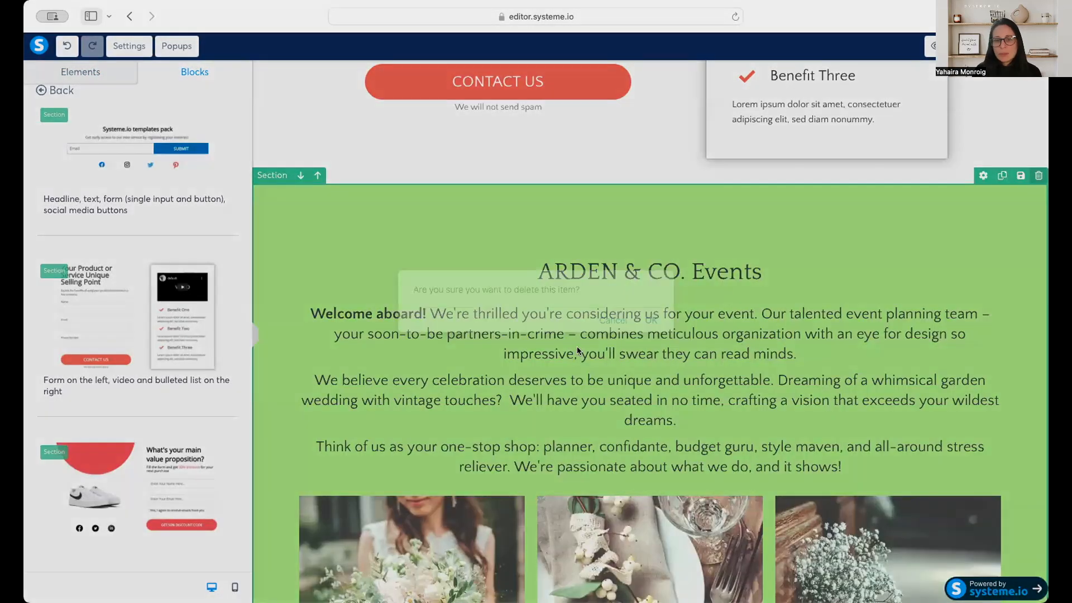
Delete the ARDEN & CO. Events, testimonial and Latest articles sections.
left_click(1039, 175)
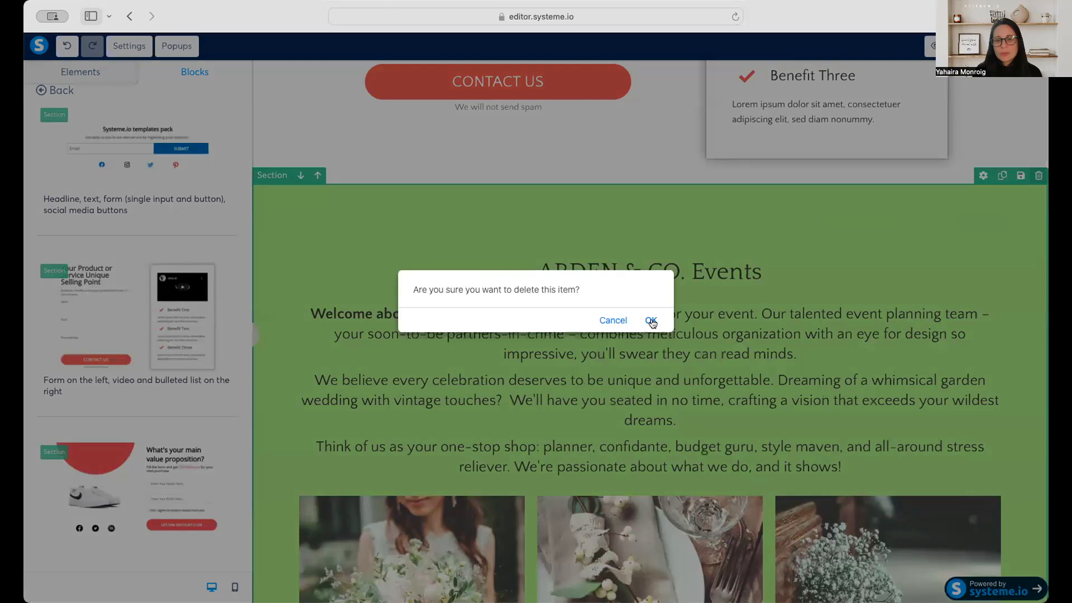
left_click(650, 320)
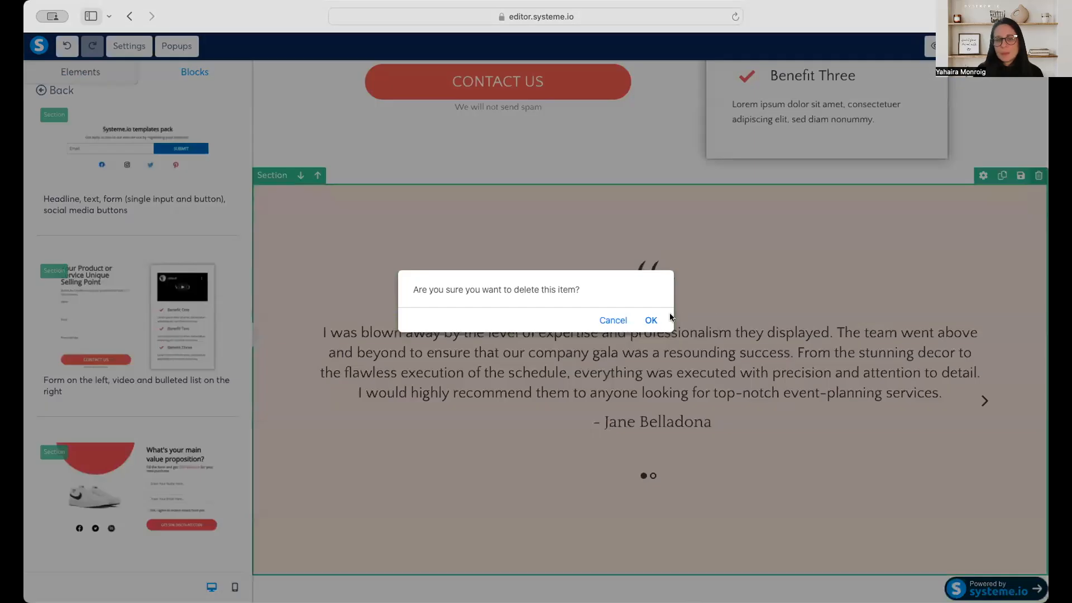
left_click(650, 320)
left_click(1038, 176)
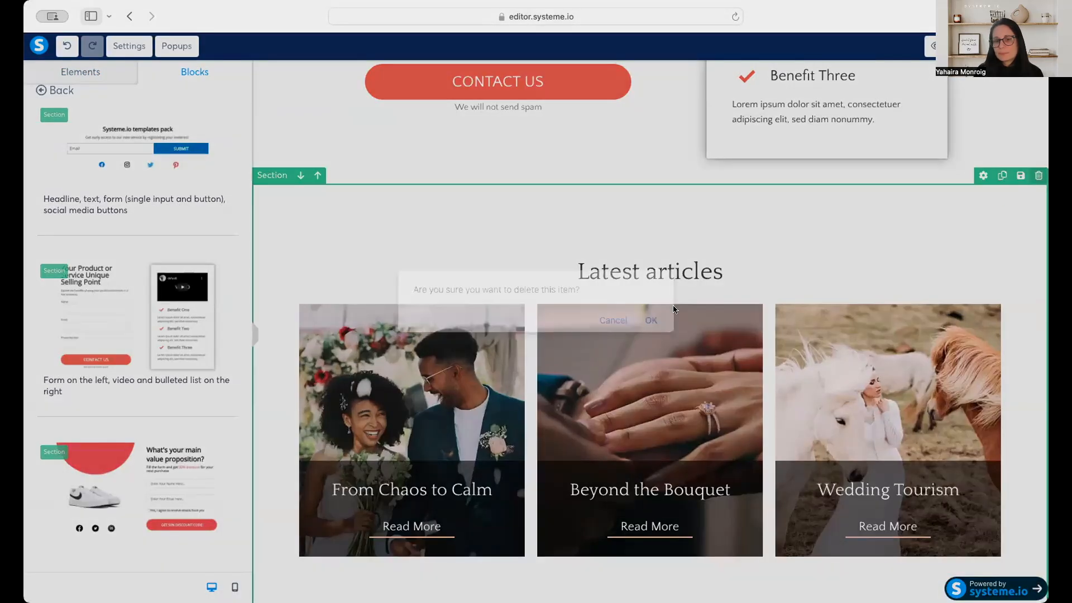
left_click(650, 320)
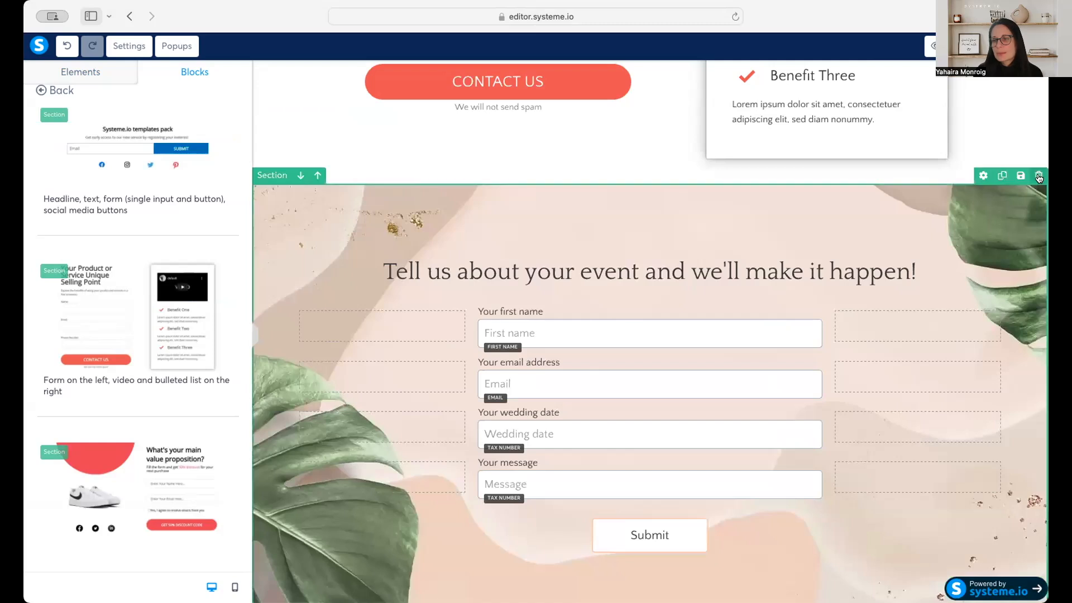
Delete the "Tell us about your event" form section and the footer section with contact details and Quick Links.
left_click(1038, 176)
left_click(650, 320)
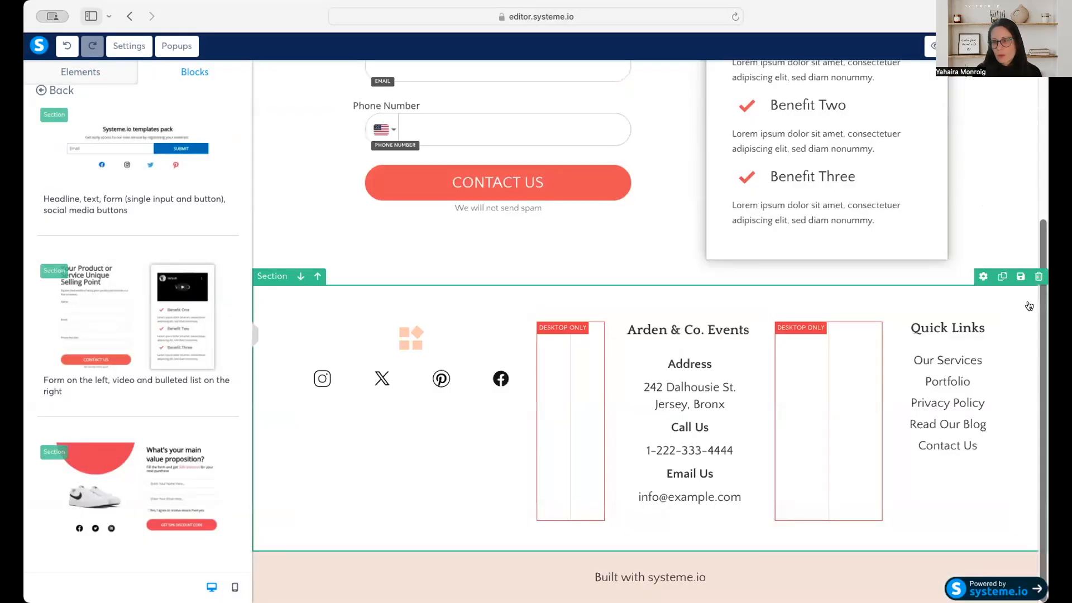
left_click(1038, 277)
left_click(650, 320)
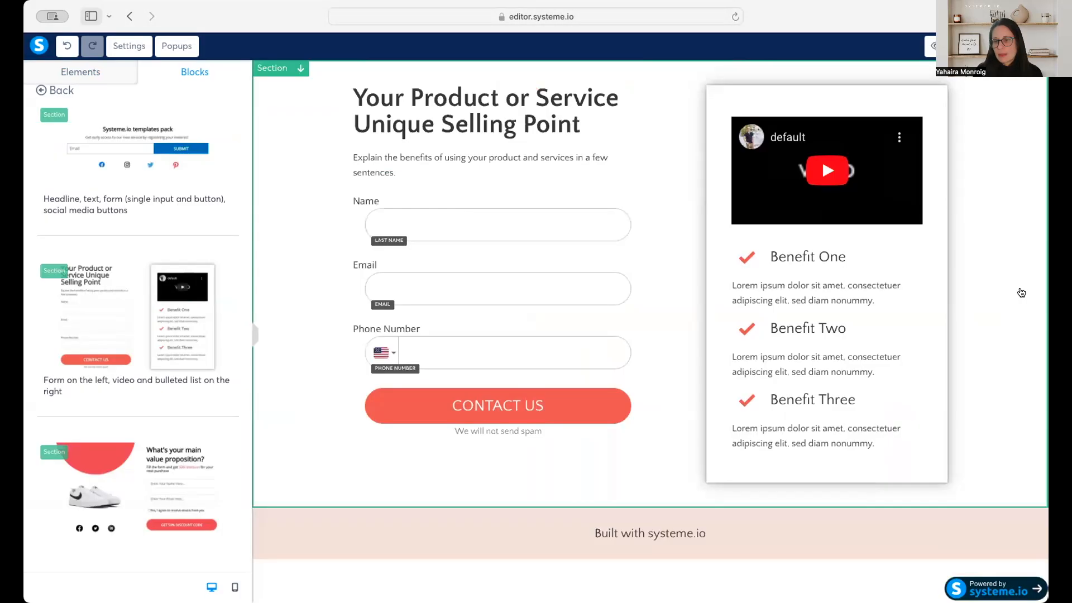
Delete the "Built with systeme.io" section and preview the squeeze page.
left_click(1038, 499)
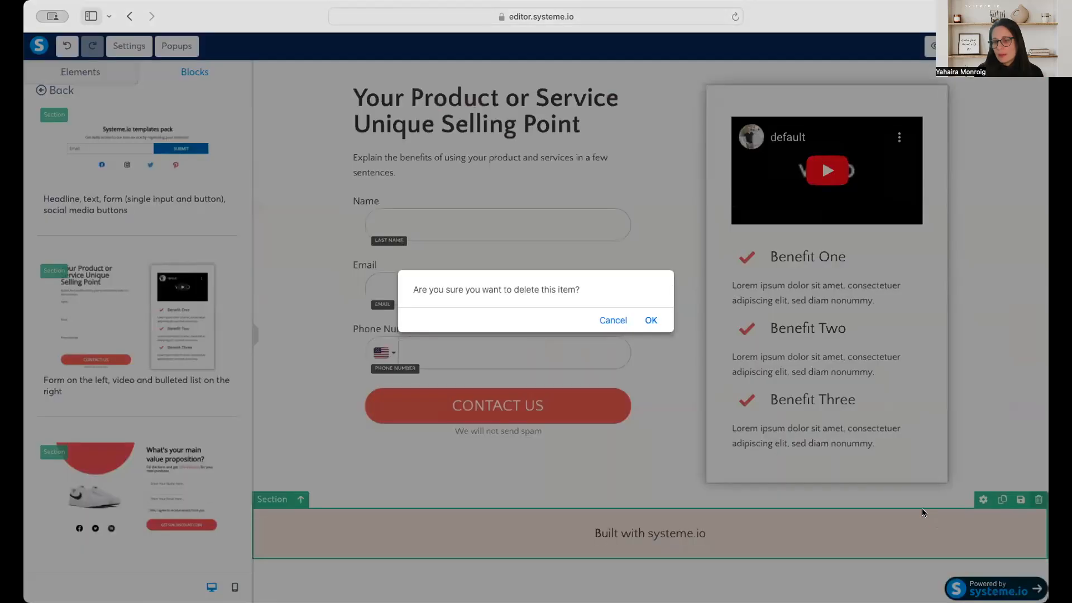
left_click(650, 321)
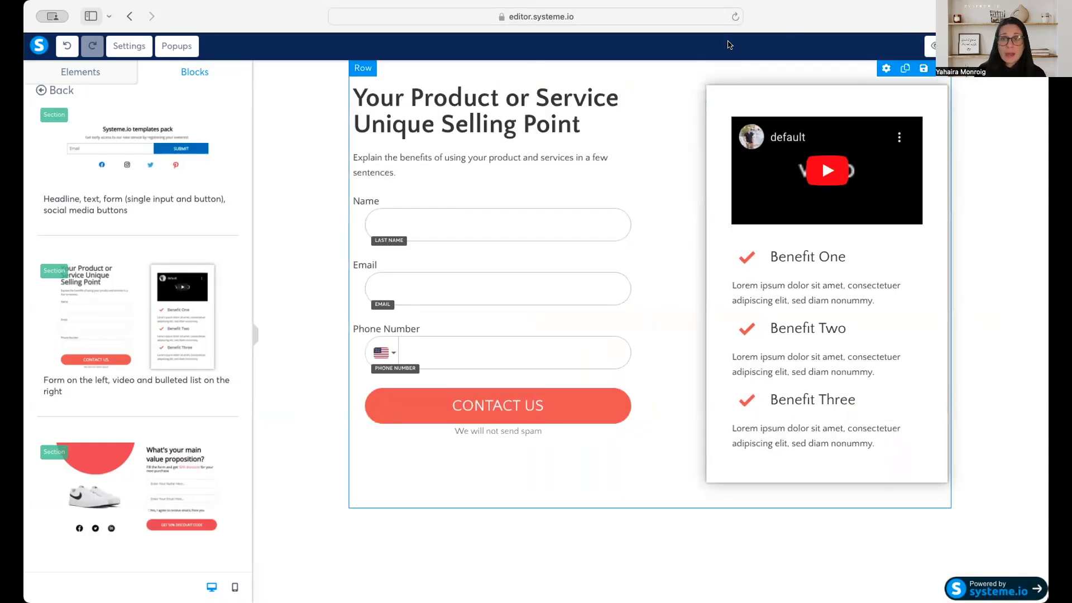
left_click(927, 46)
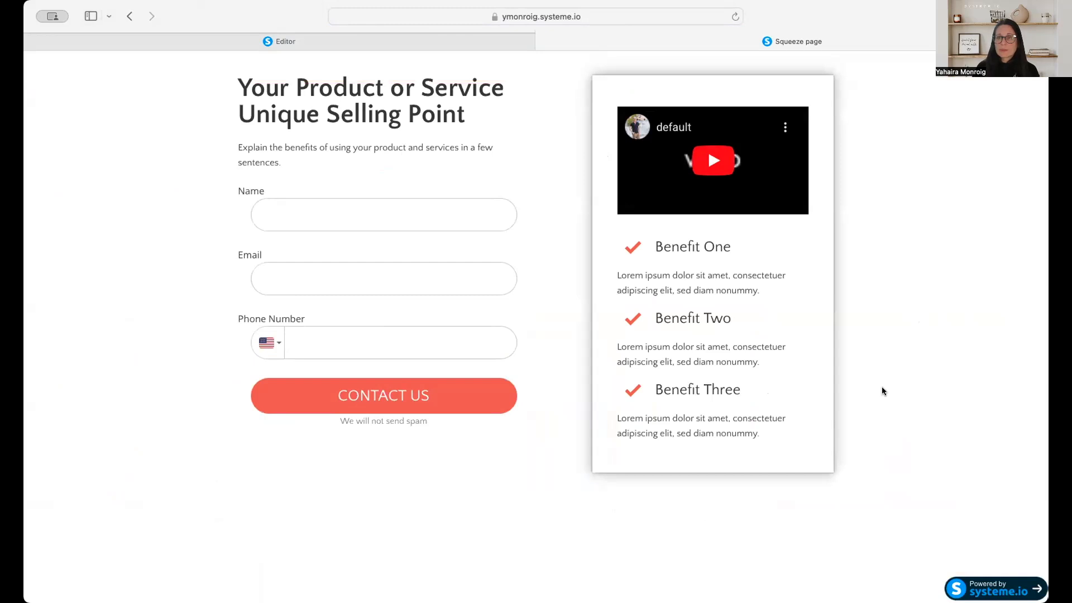
Return to the editor and examine the ready-made Features, Page footers and Team presentation blocks.
left_click(533, 41)
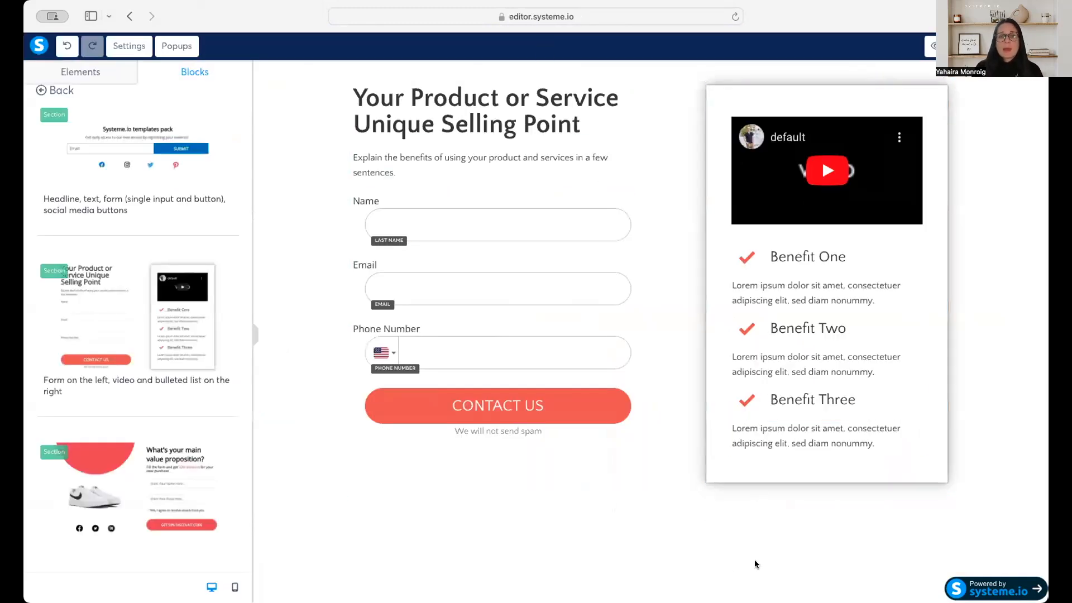
left_click(52, 91)
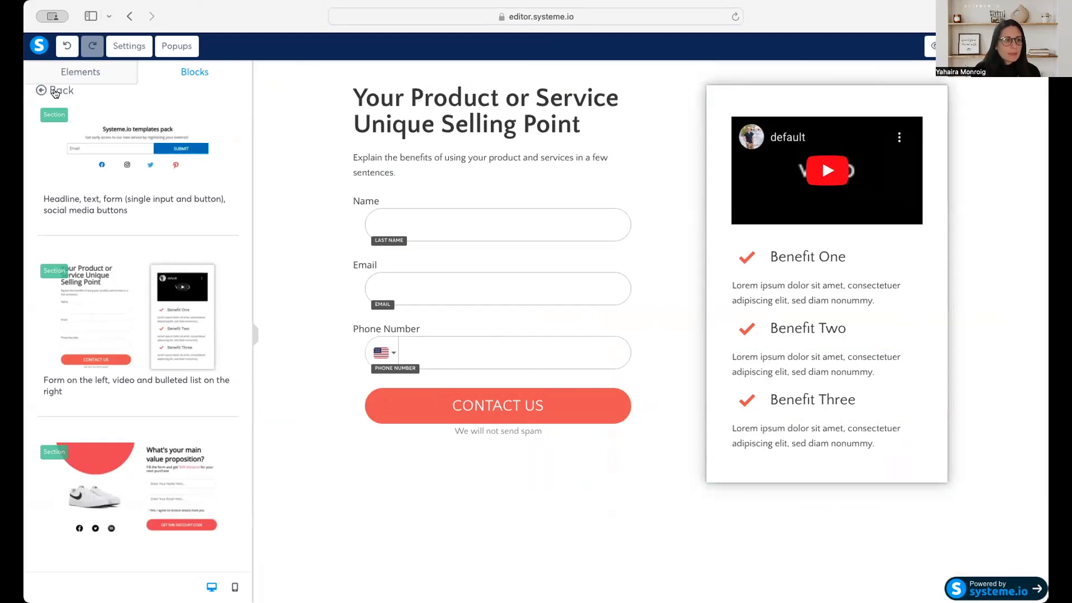
left_click(63, 124)
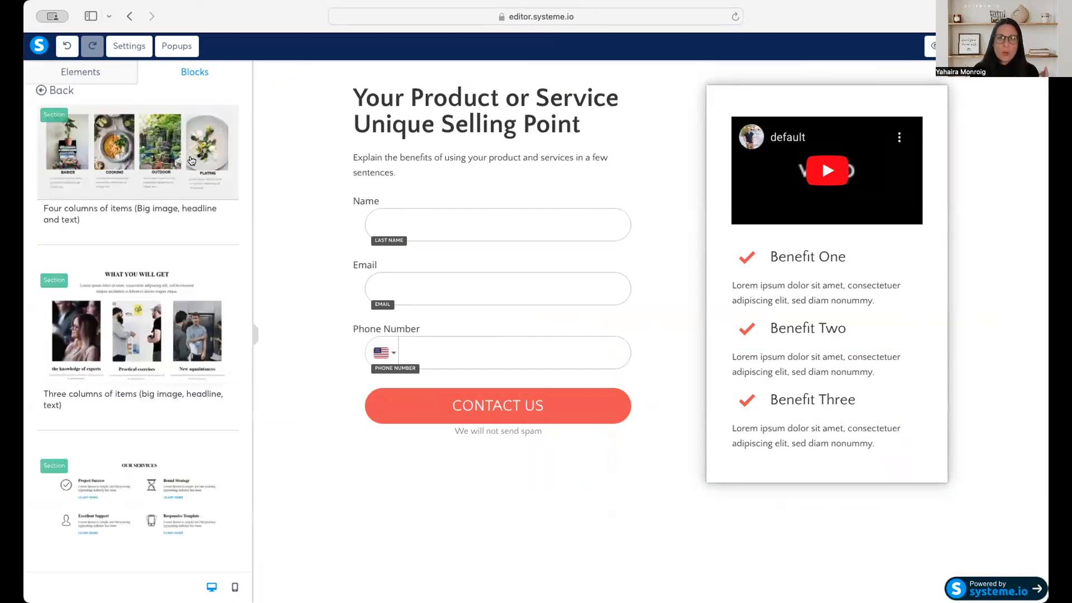
scroll(140, 385, "down", 3)
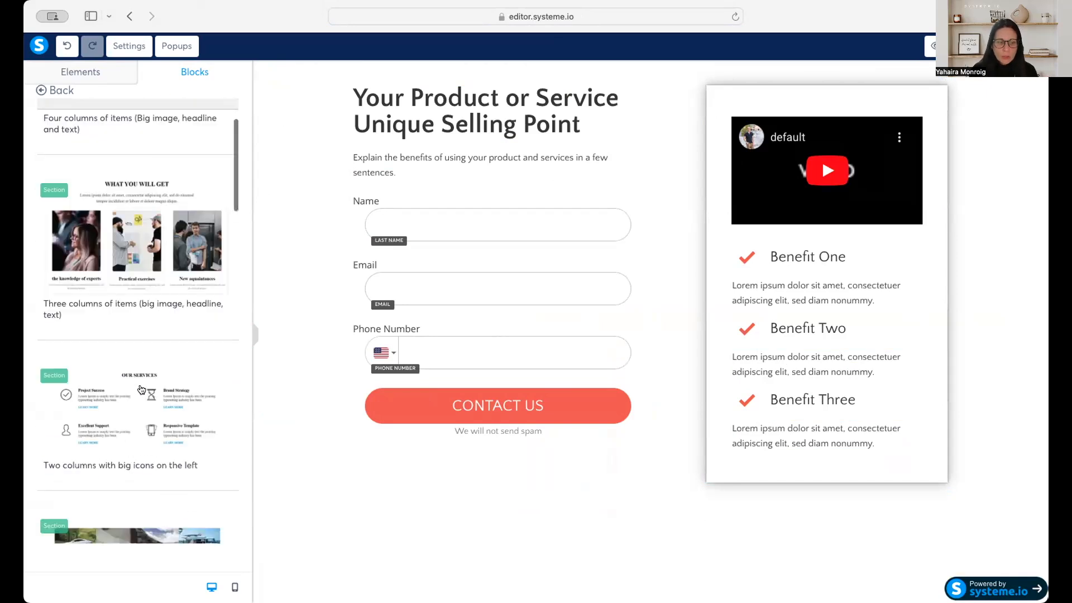
scroll(141, 389, "down", 3)
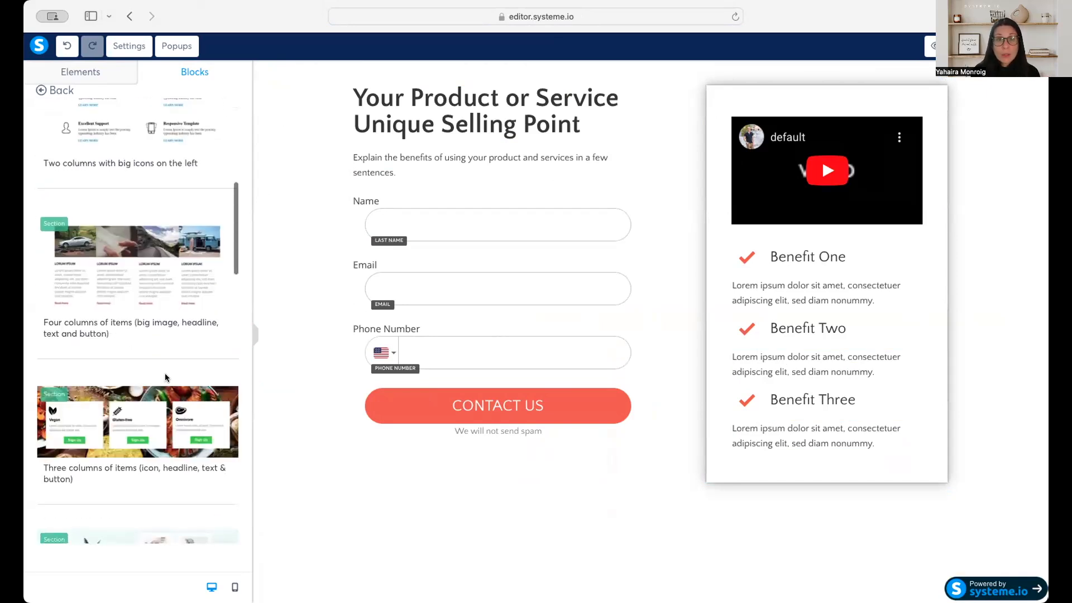
scroll(173, 371, "up", 3)
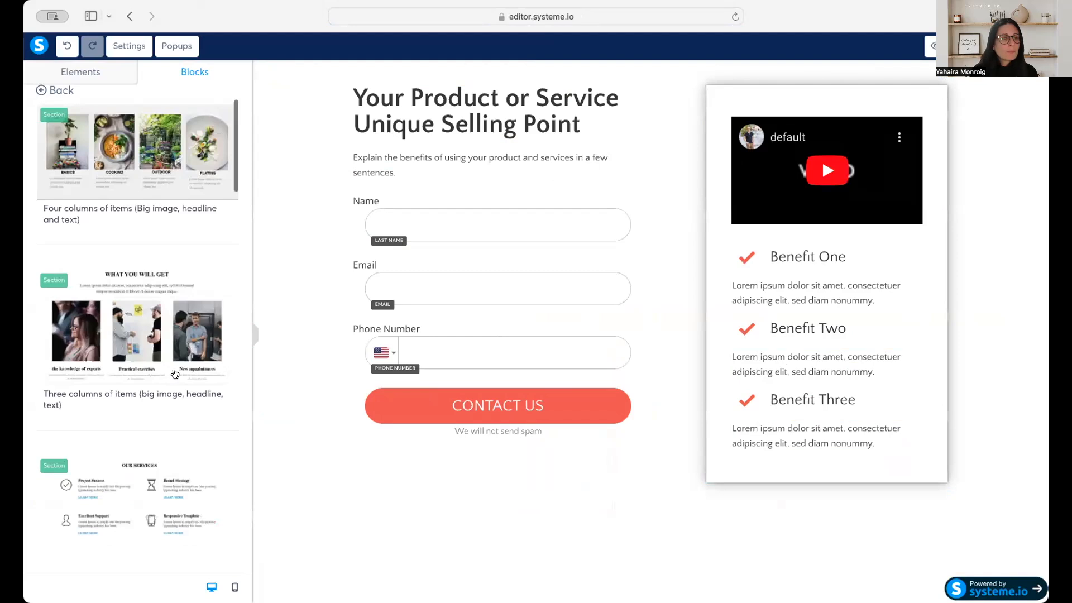
left_click(55, 91)
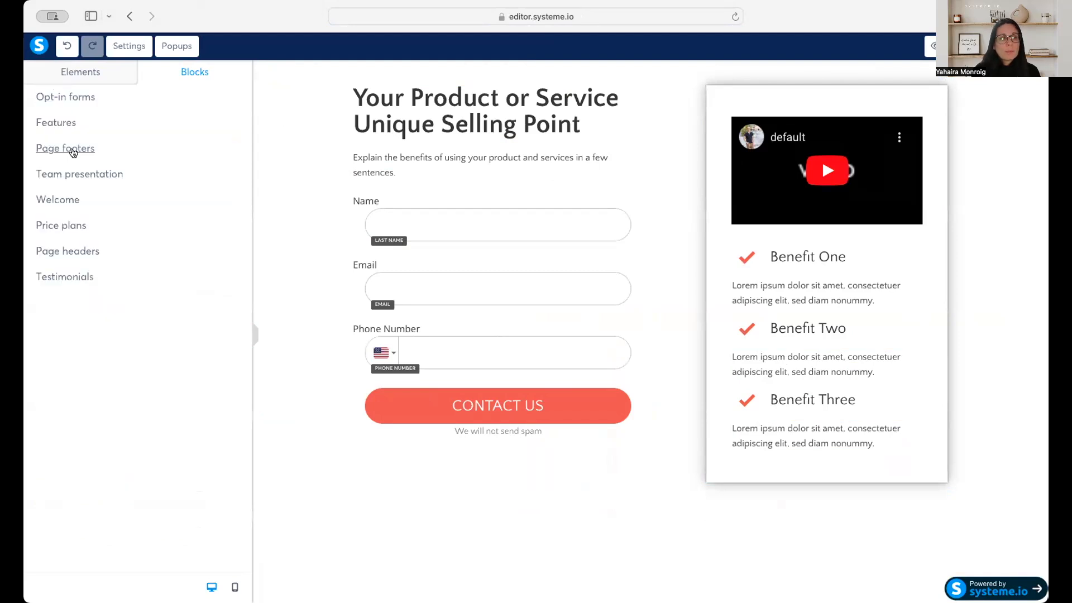
left_click(72, 150)
left_click(52, 91)
left_click(80, 173)
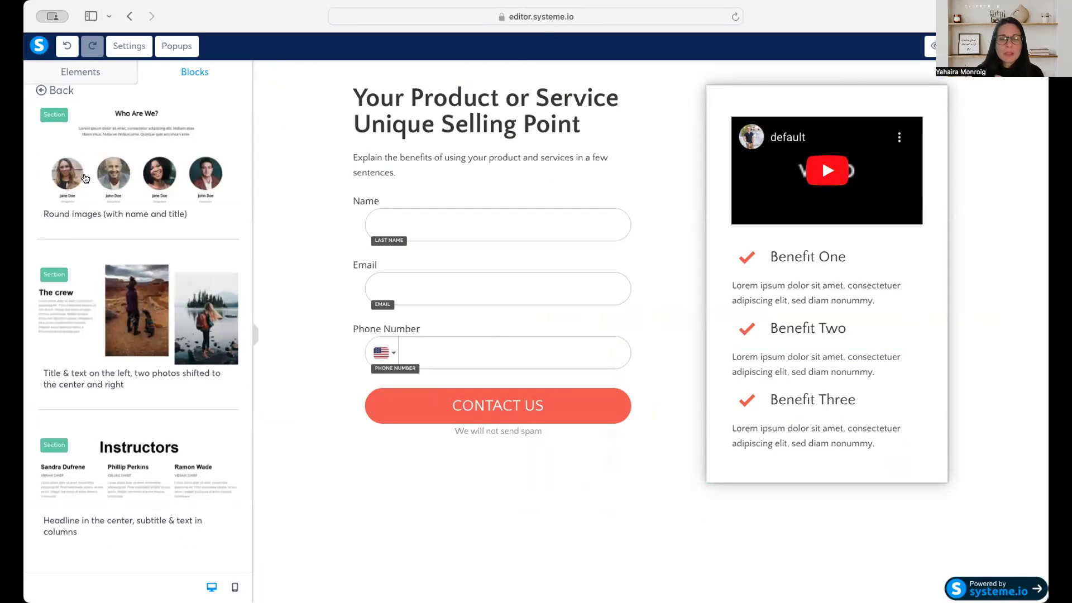
left_click(57, 91)
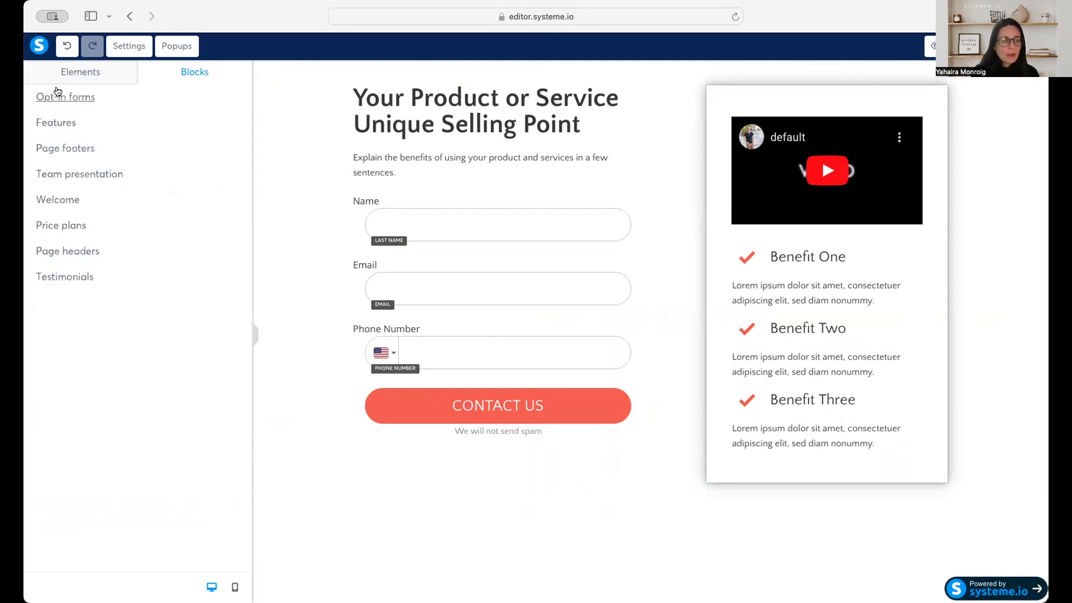
Try the Welcome block with logo, headline, text and button on a background image above the form section, and delete it.
left_click(65, 202)
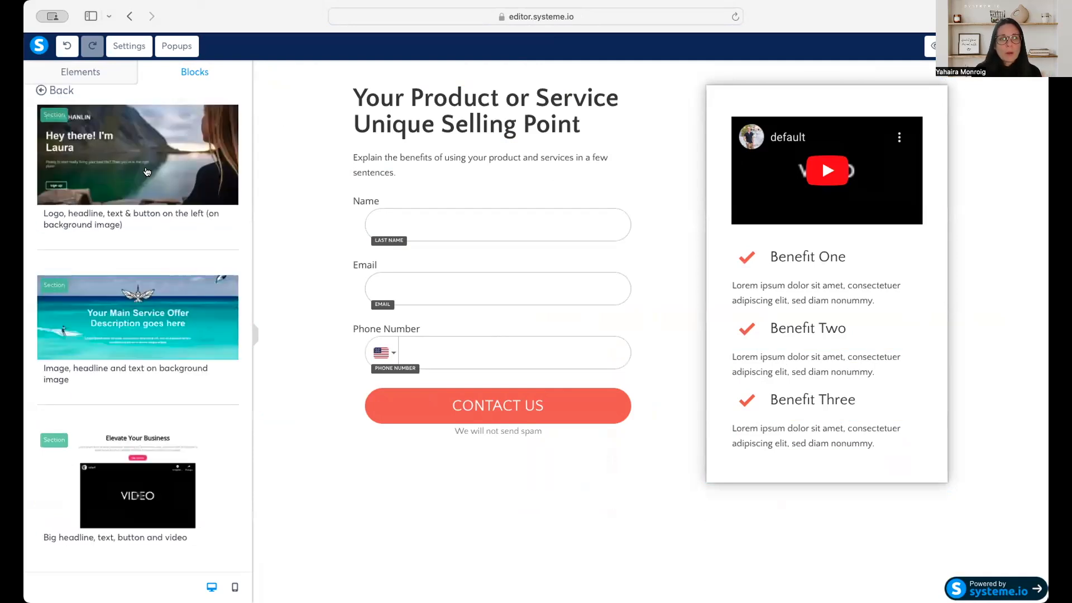
left_click_drag(158, 162, 602, 366)
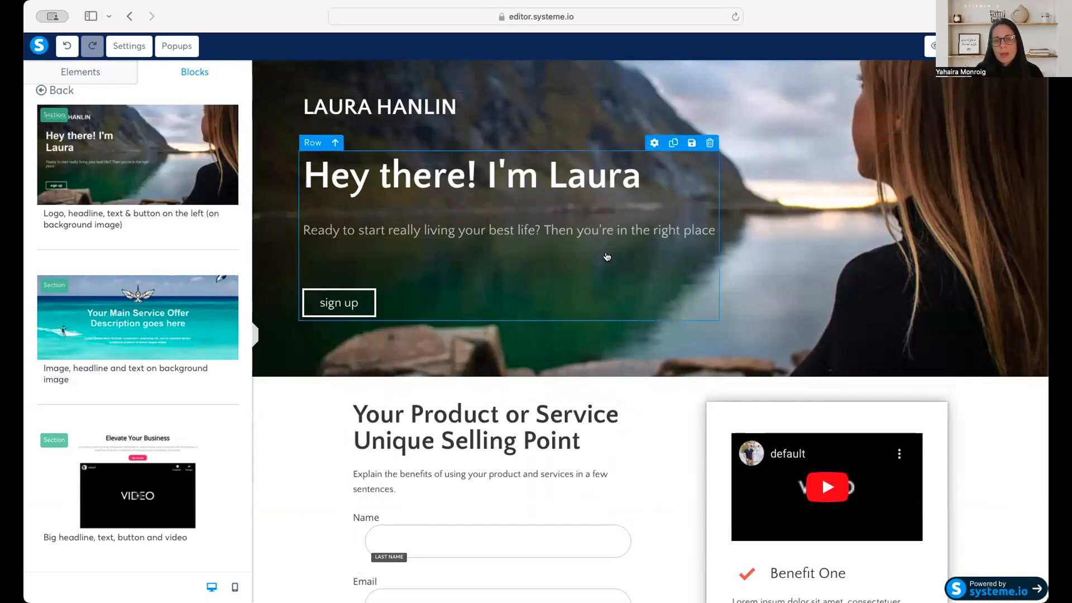
scroll(629, 307, "down", 4)
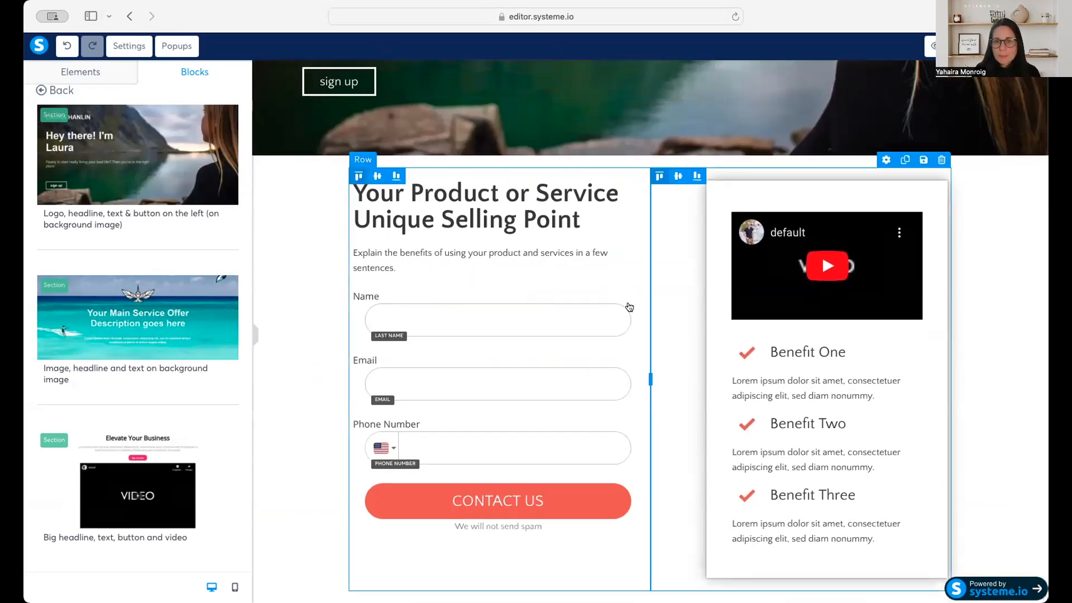
scroll(630, 308, "up", 4)
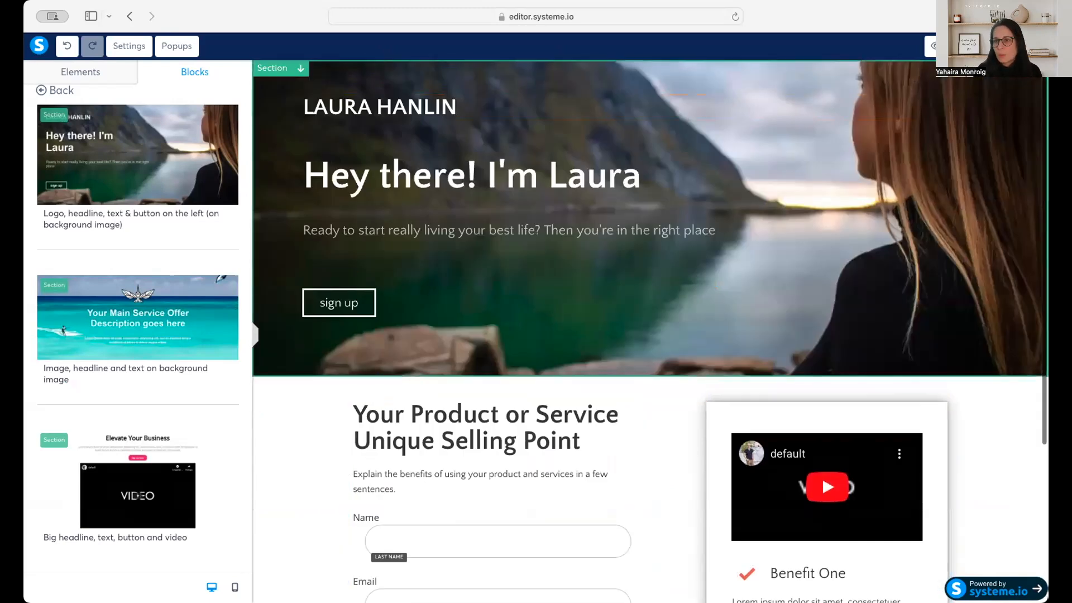
key("Delete")
left_click(647, 321)
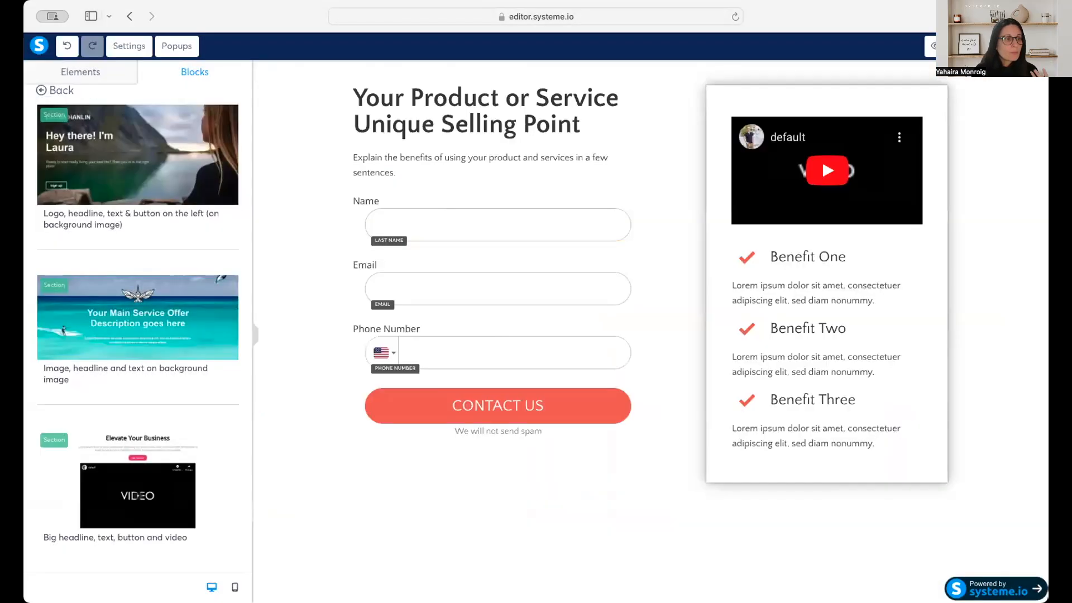
Examine the ready-made Price plans, Page headers and Testimonials blocks.
left_click(48, 90)
left_click(67, 227)
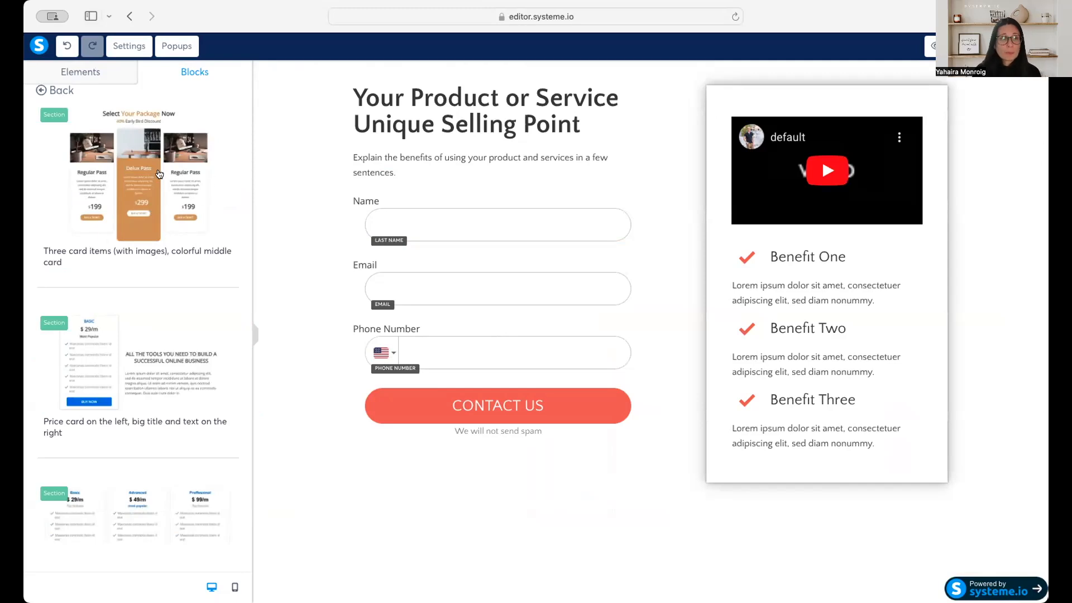
left_click(54, 89)
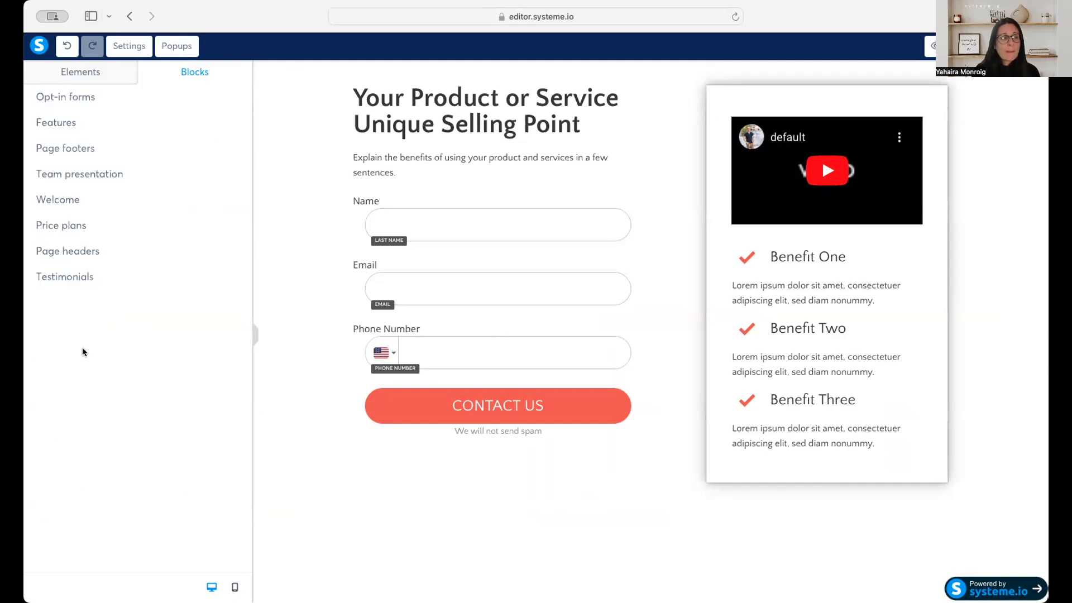
left_click(79, 252)
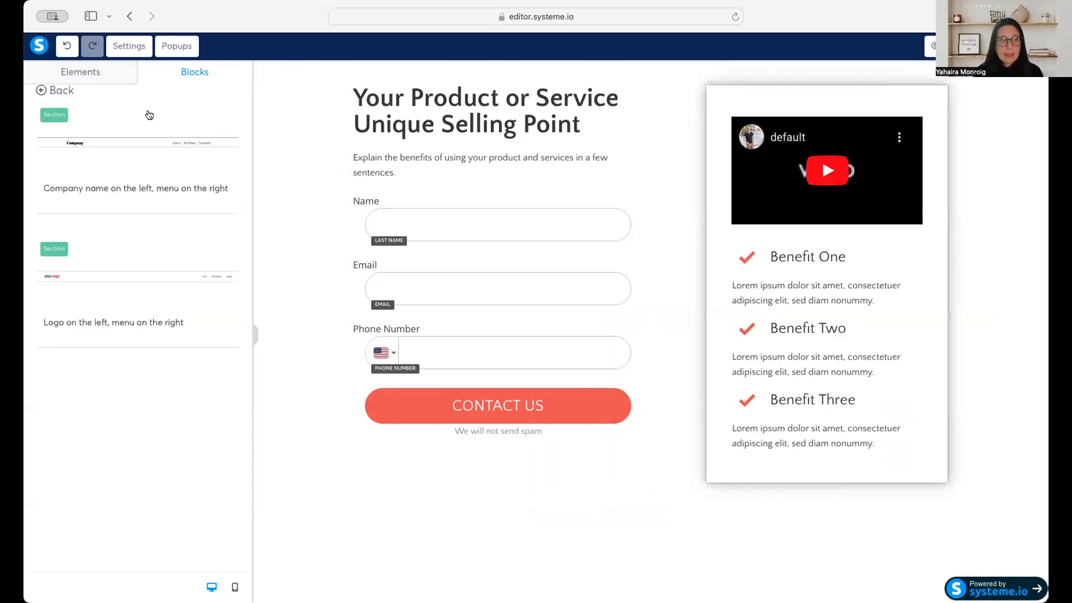
left_click(41, 90)
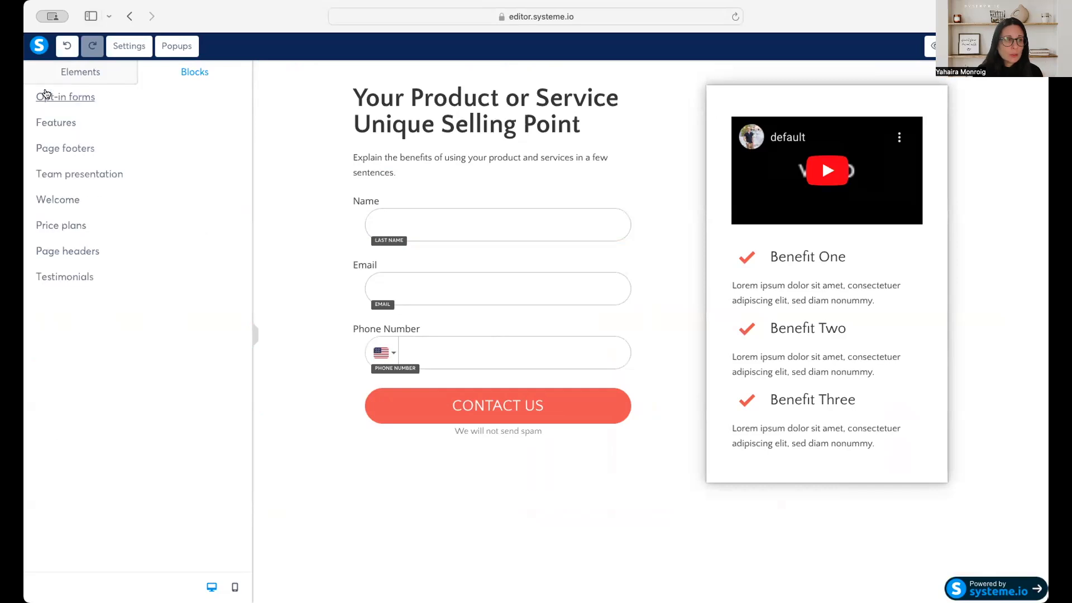
left_click(80, 277)
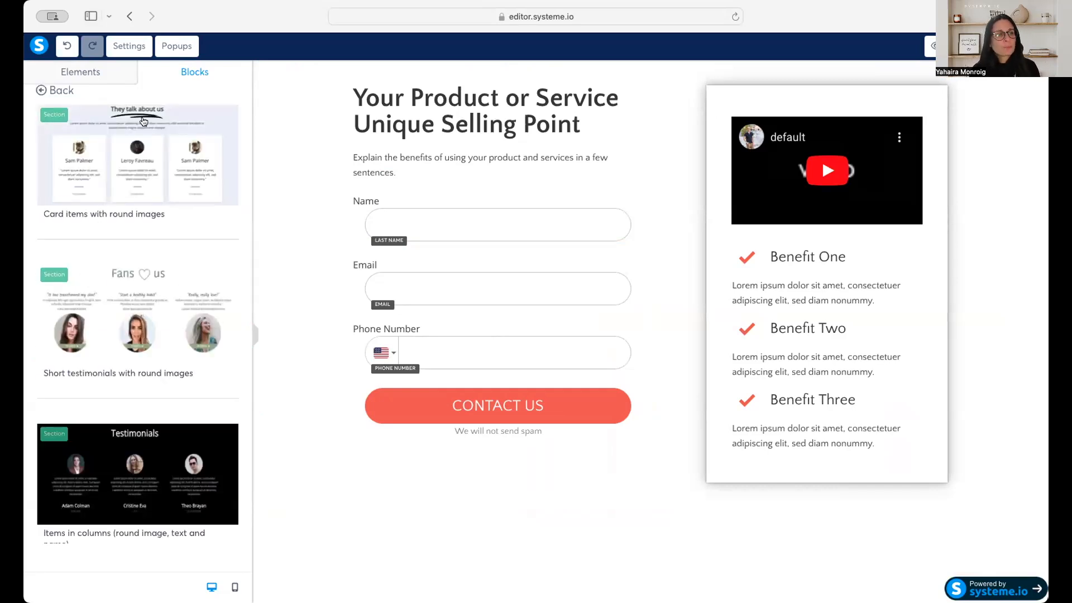
scroll(124, 382, "down", 4)
scroll(124, 382, "down", 4)
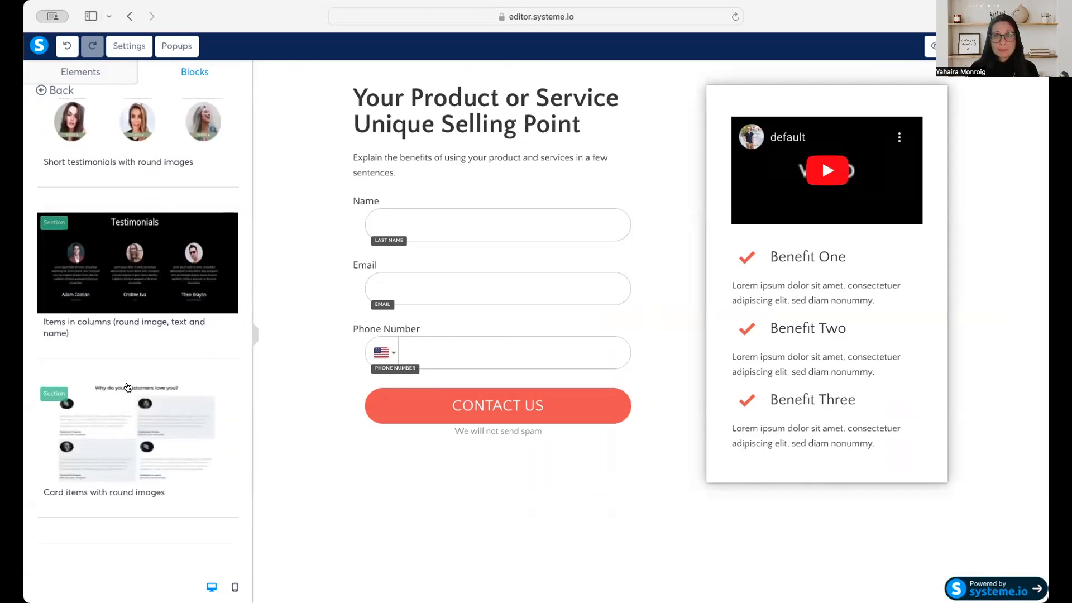
scroll(128, 387, "up", 6)
left_click(45, 91)
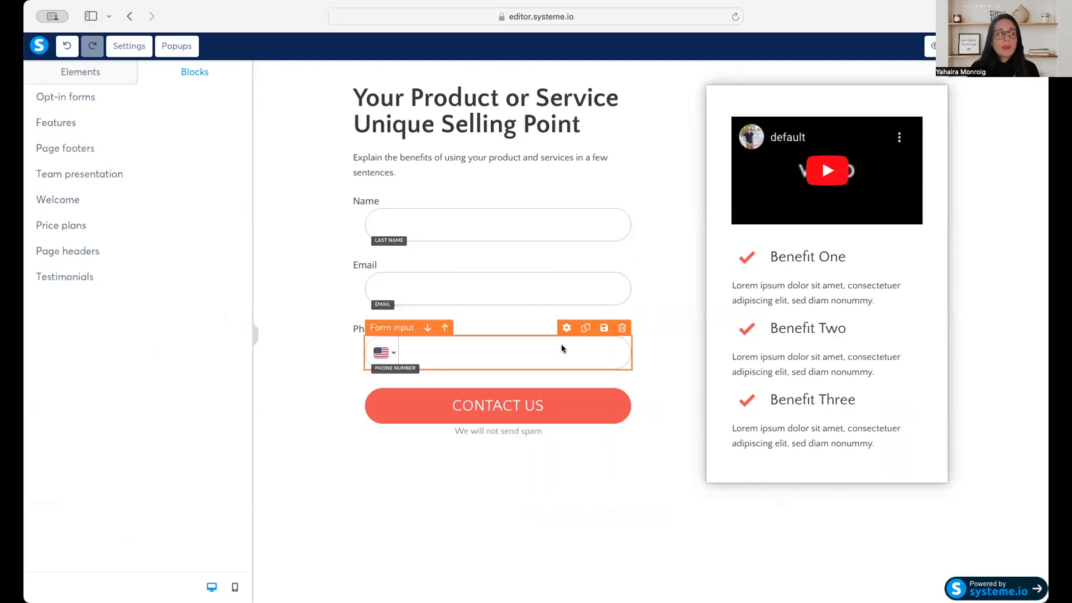
Set the form section's background color to the saved light green B8E986.
left_click(90, 73)
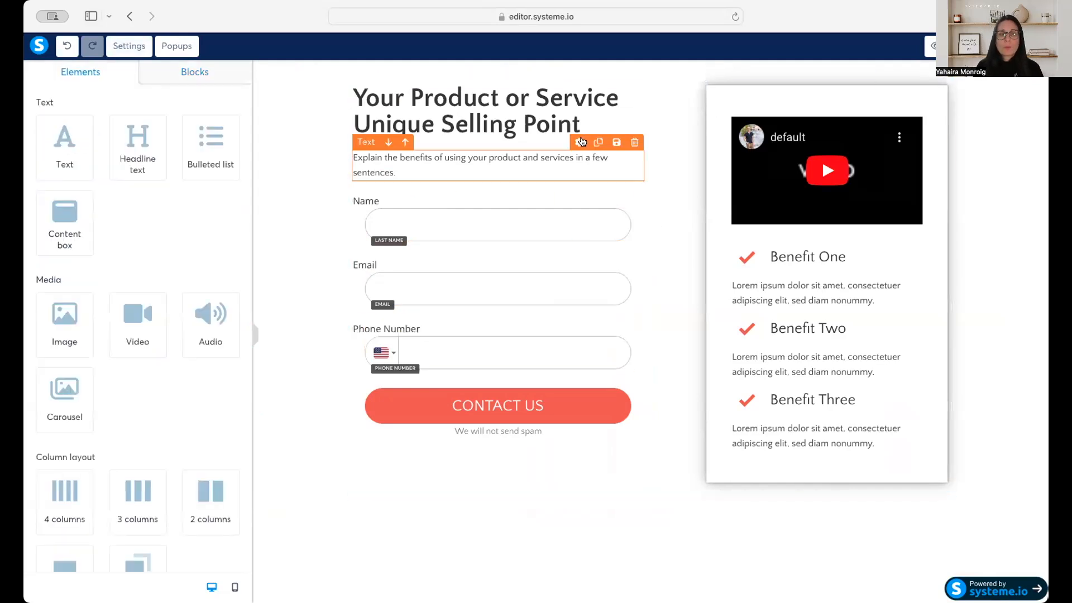
double_click(558, 92)
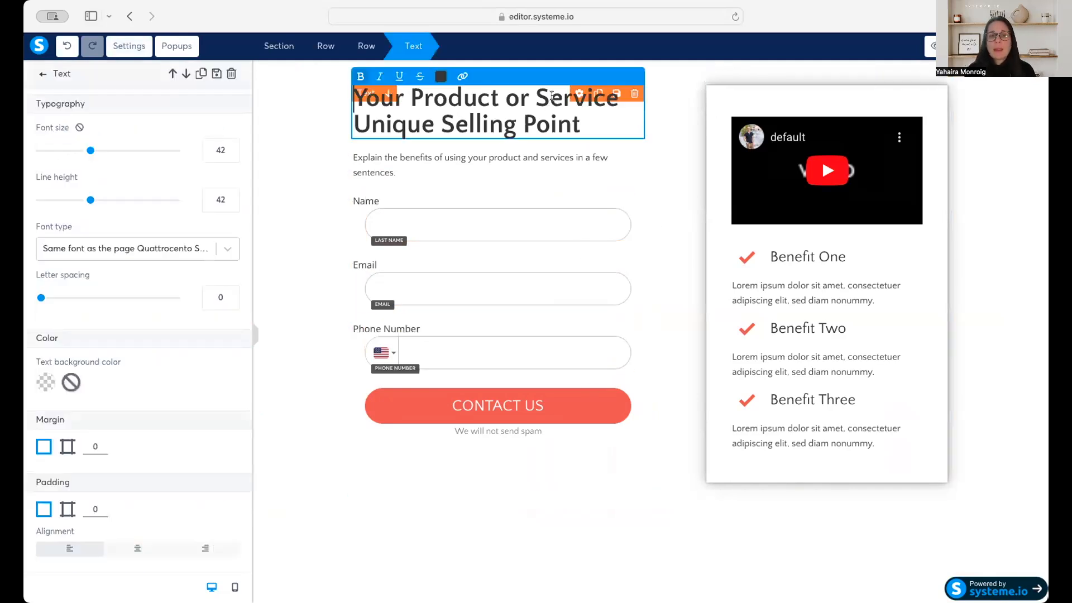
left_click(359, 64)
left_click(299, 65)
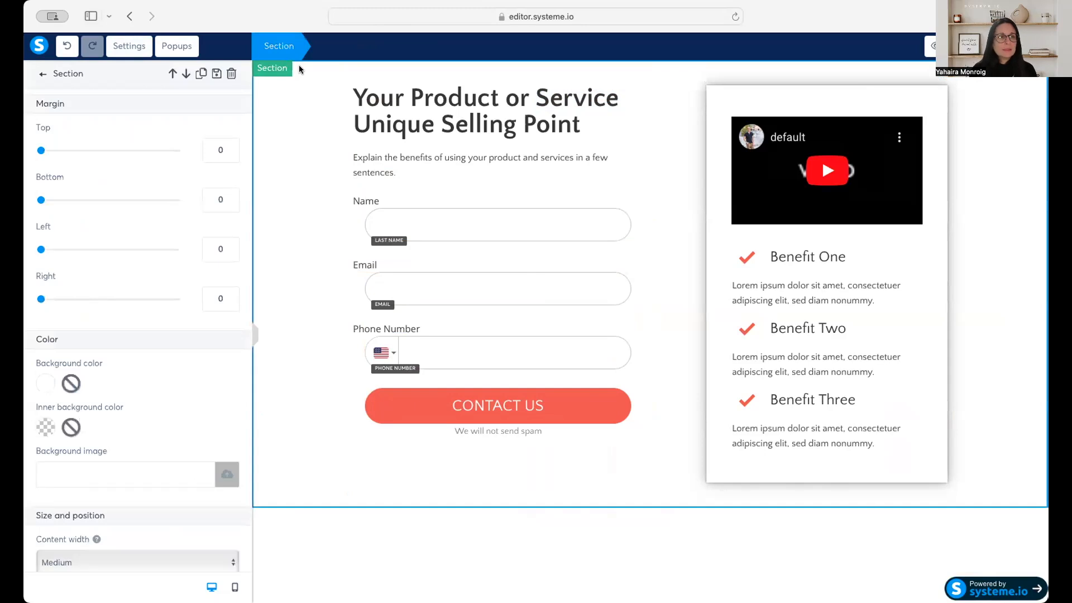
left_click(46, 384)
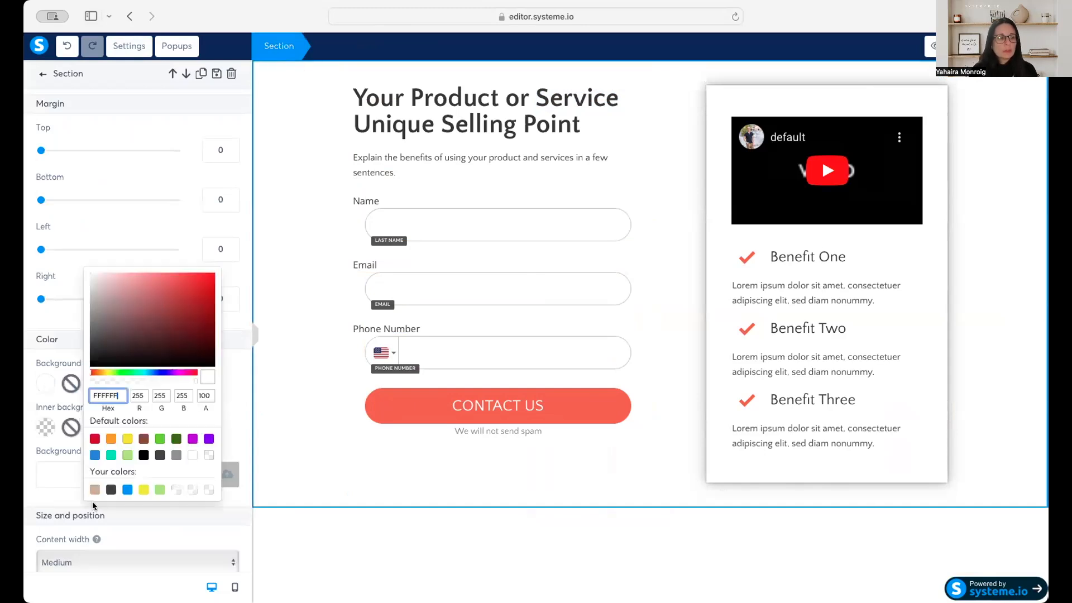
left_click(160, 490)
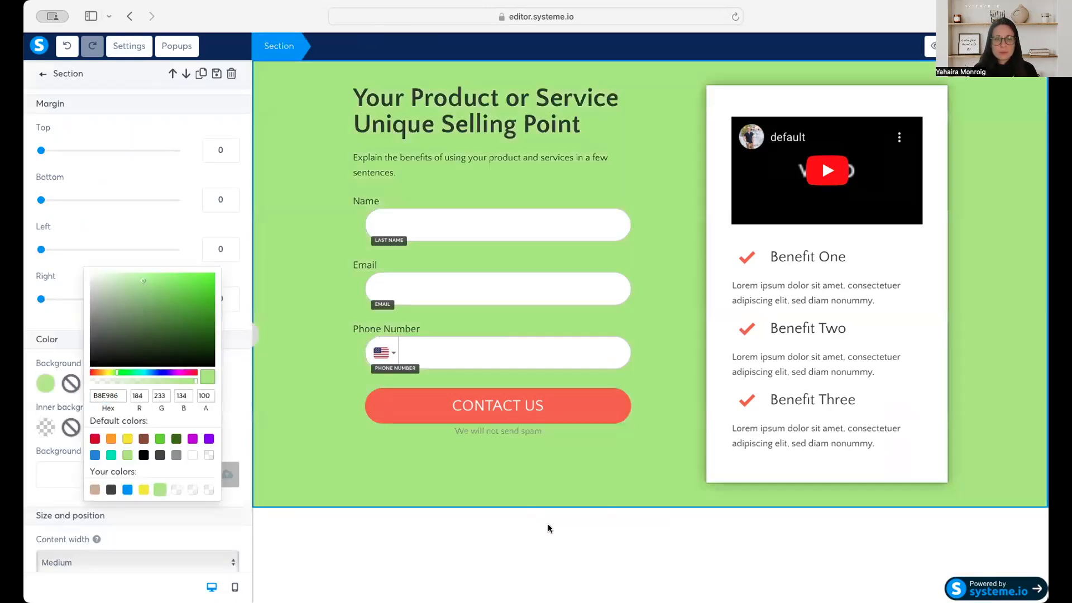
left_click(596, 506)
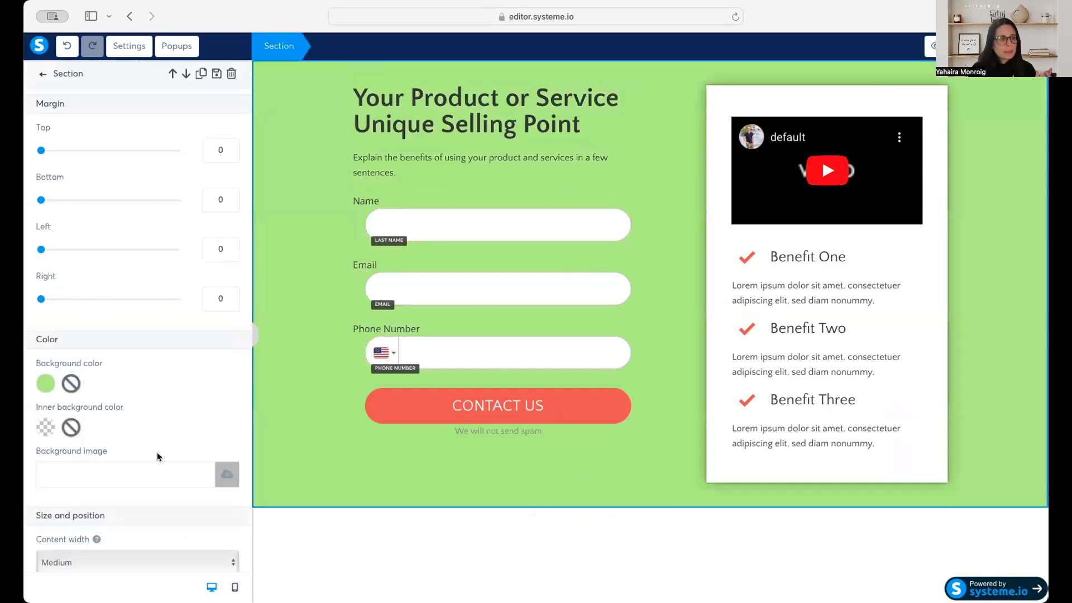
Try the Full page content width on the form section and undo the change.
scroll(157, 455, "down", 5)
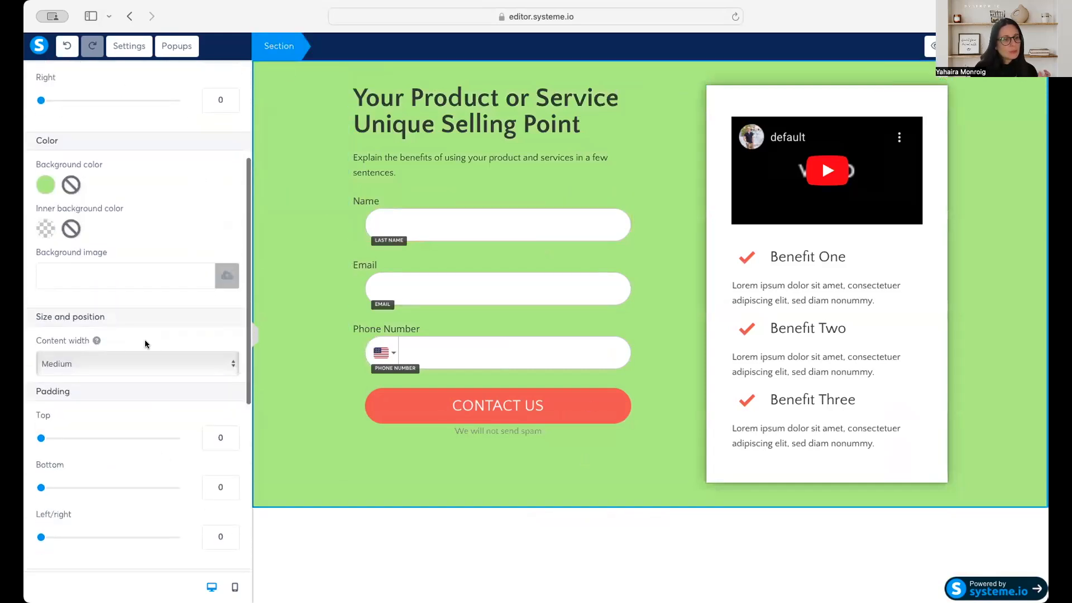
left_click(136, 357)
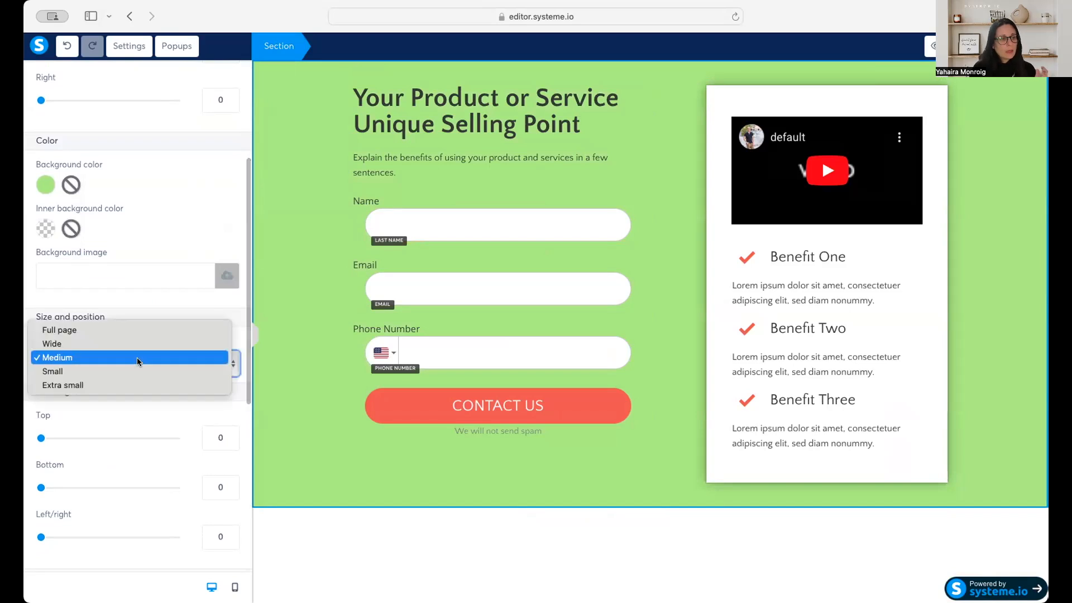
left_click(138, 329)
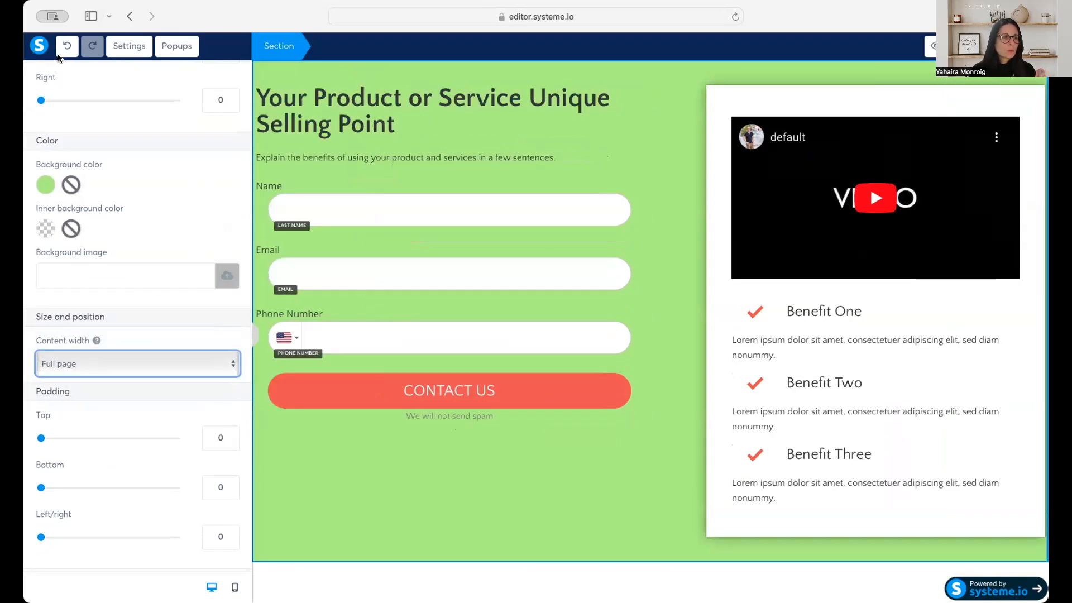
left_click(67, 46)
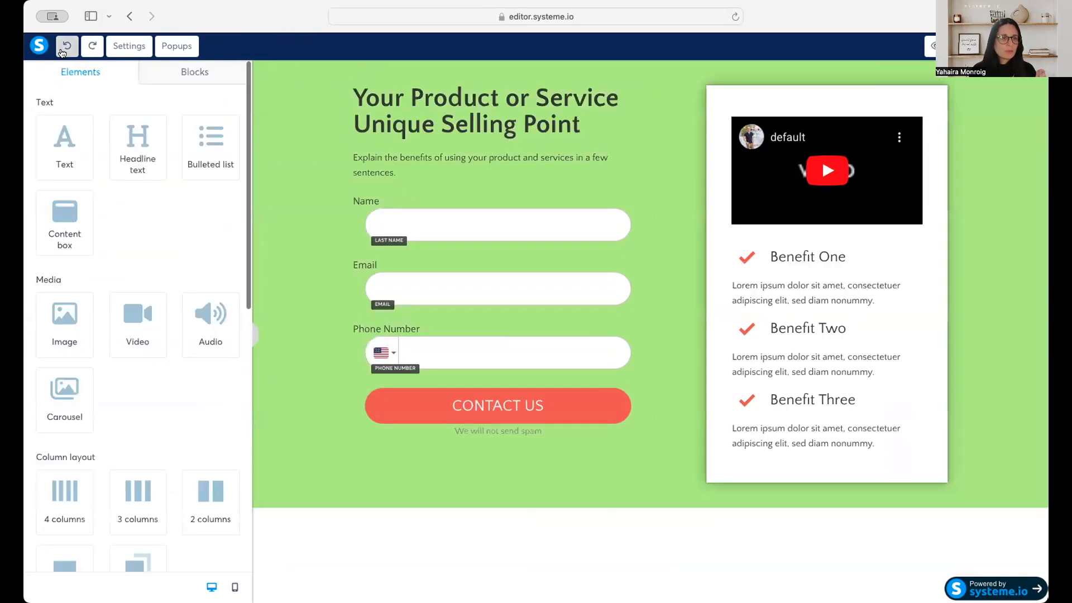
Set the form section's content width to Full page, preview the squeeze page and return to the editor.
left_click(284, 128)
scroll(147, 431, "down", 5)
scroll(147, 436, "down", 1)
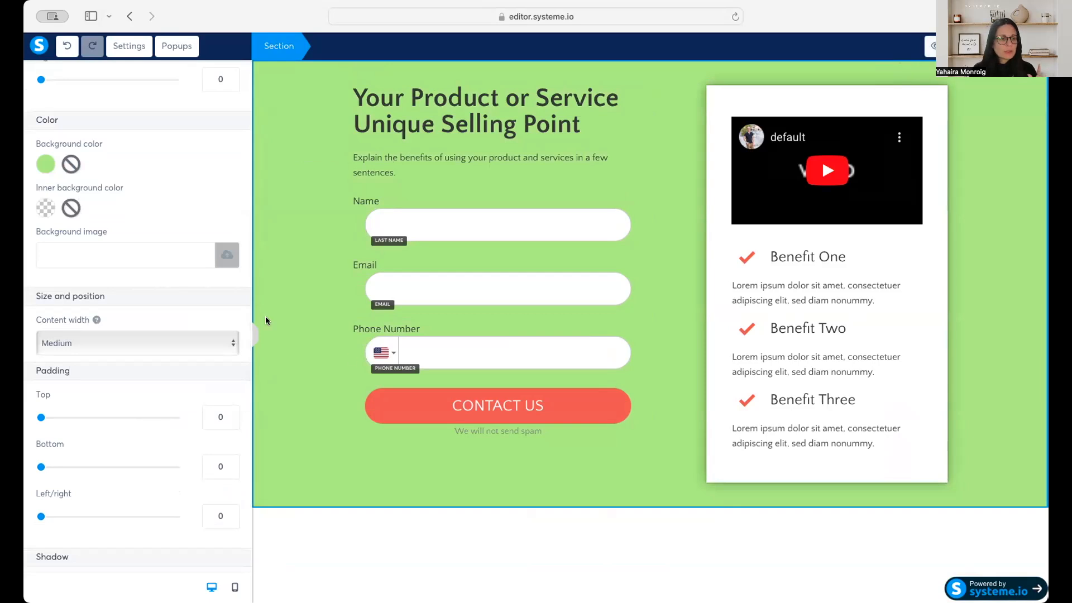
left_click(119, 343)
left_click(350, 417)
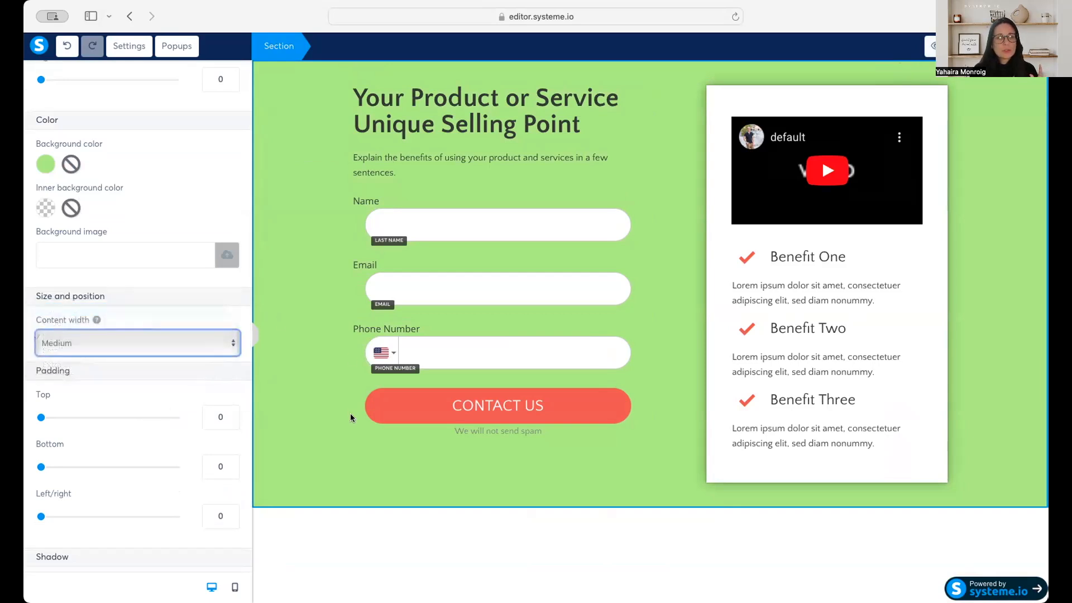
left_click(923, 47)
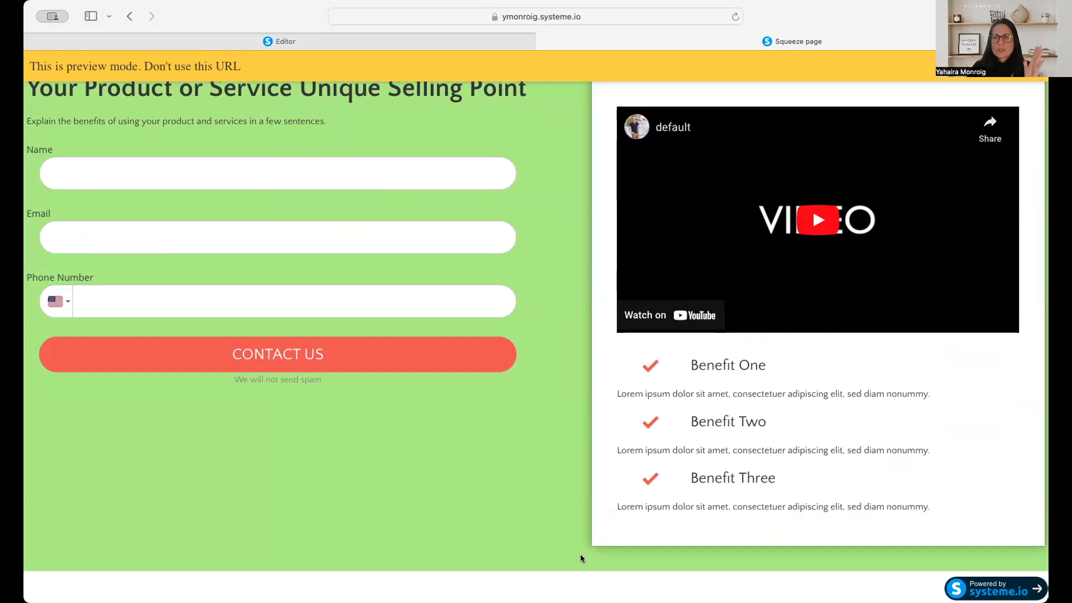
left_click(543, 42)
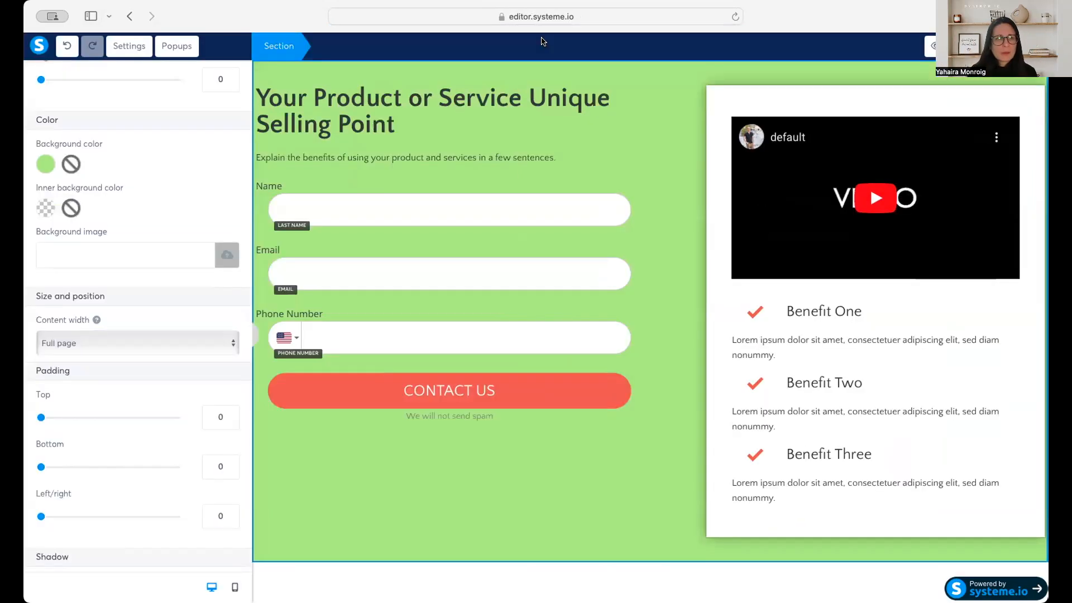
Set the form section's content width to Medium and look over its remaining settings.
left_click(78, 343)
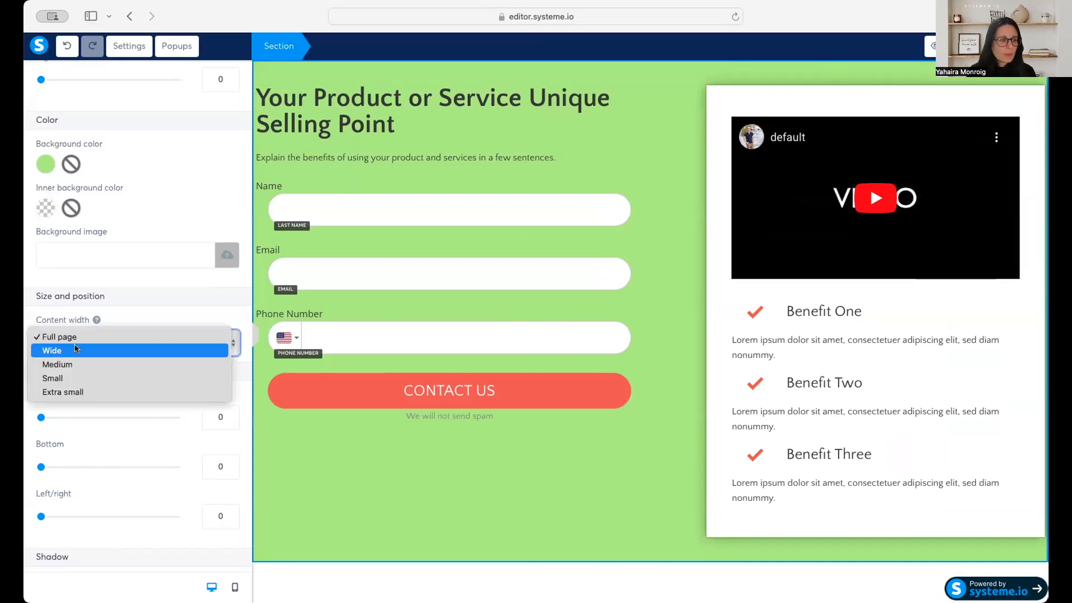
left_click(78, 364)
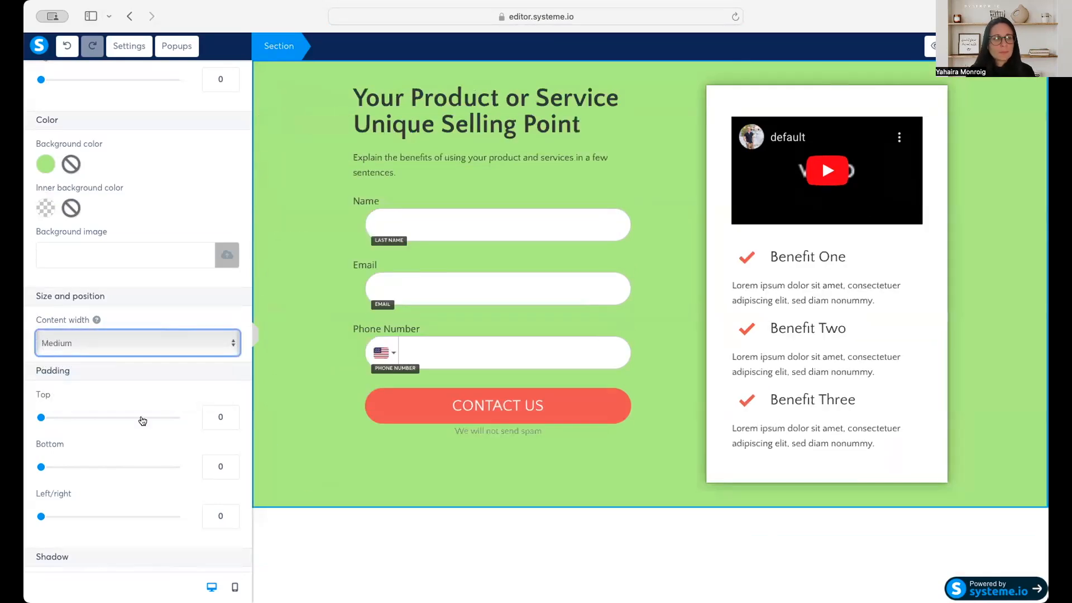
left_click(117, 351)
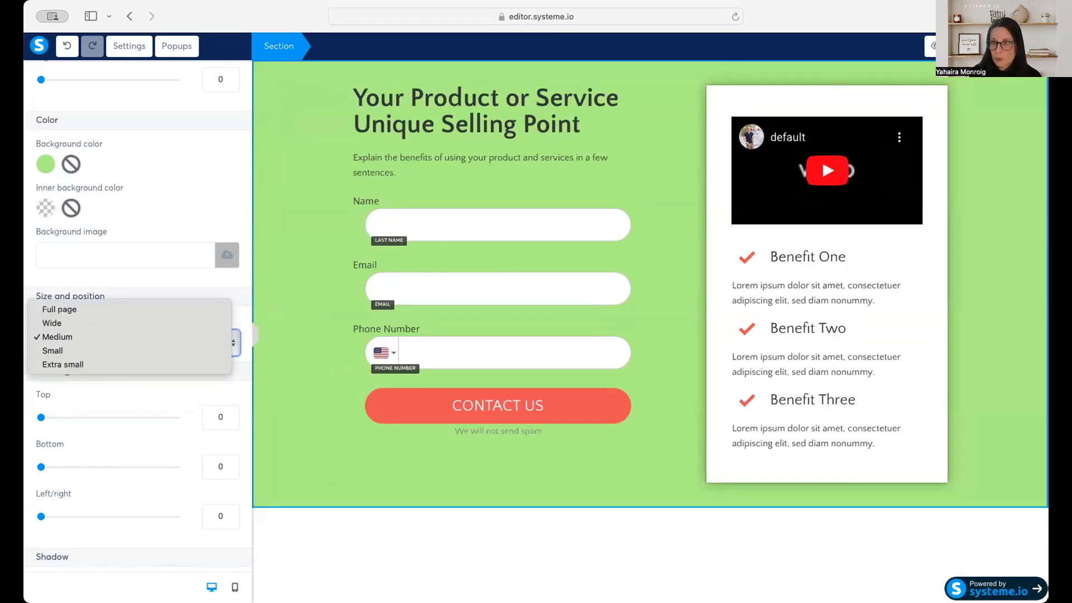
left_click(919, 78)
scroll(90, 434, "down", 5)
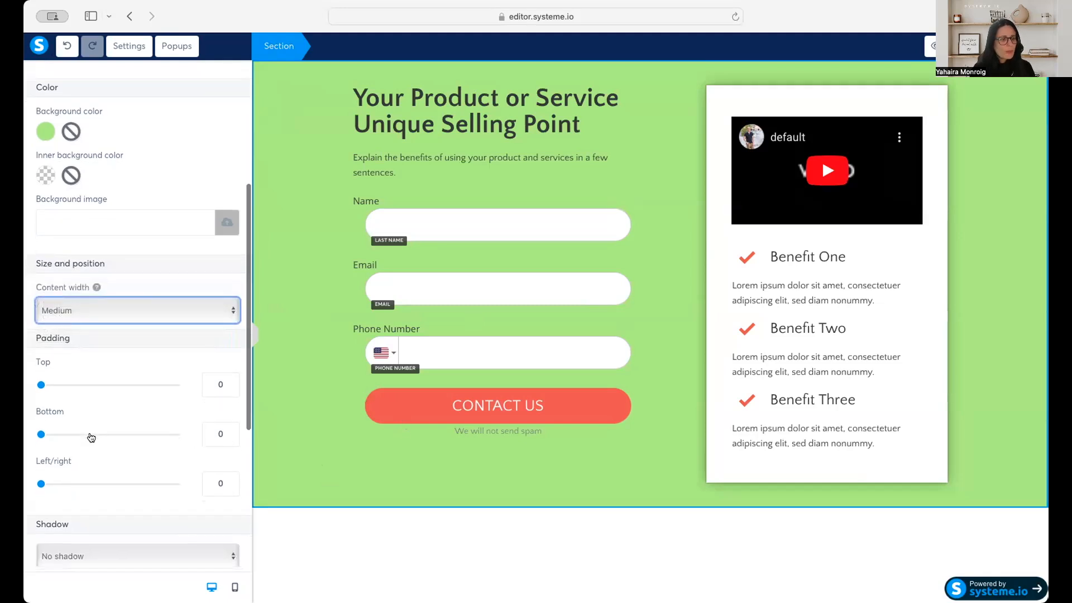
scroll(89, 432, "down", 2)
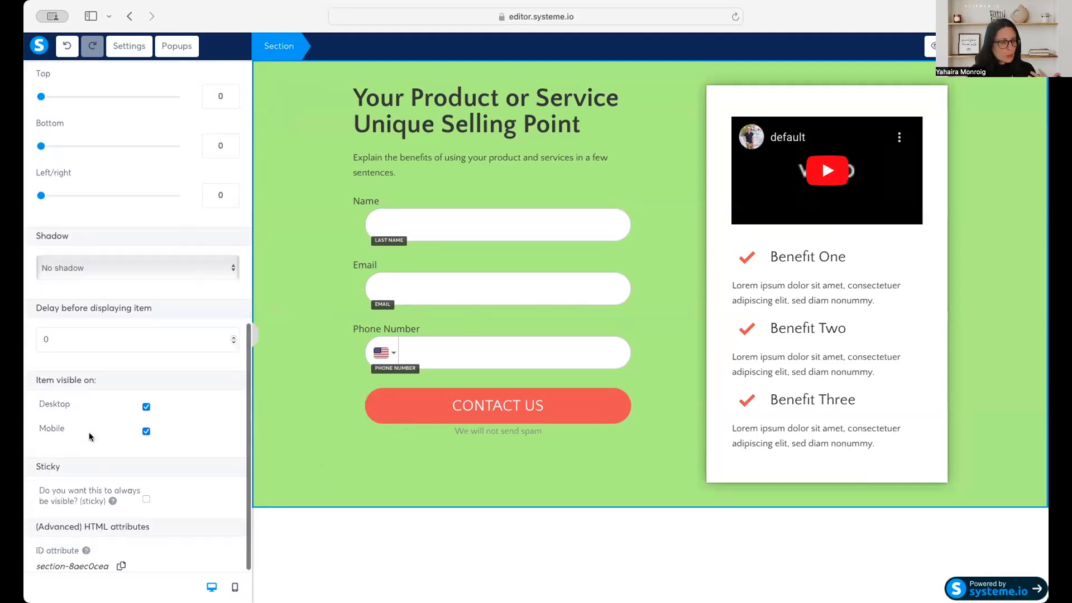
scroll(98, 439, "up", 11)
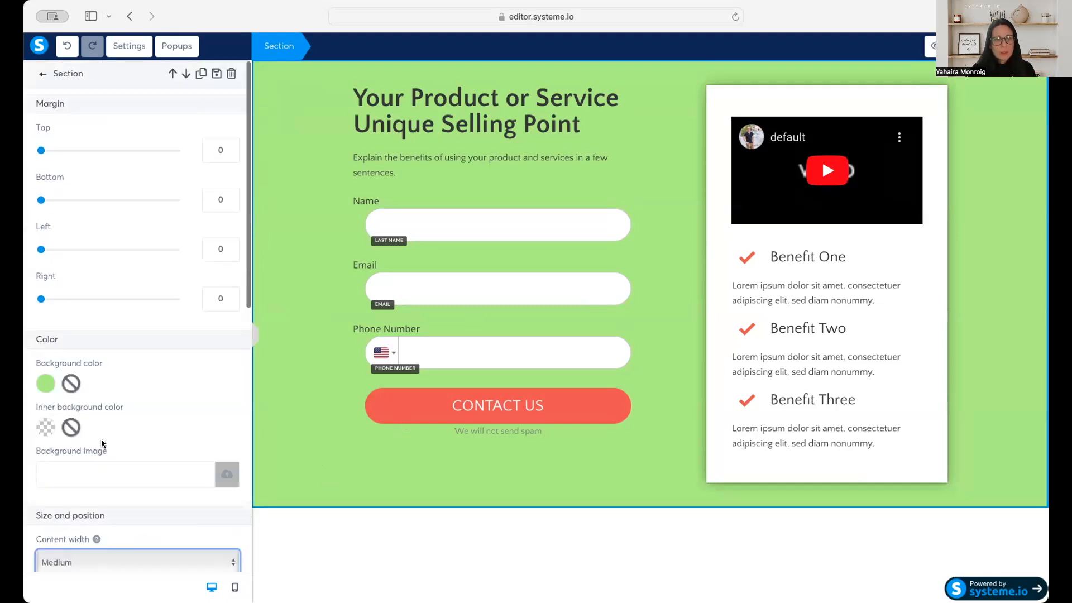
left_click(434, 108)
triple_click(433, 108)
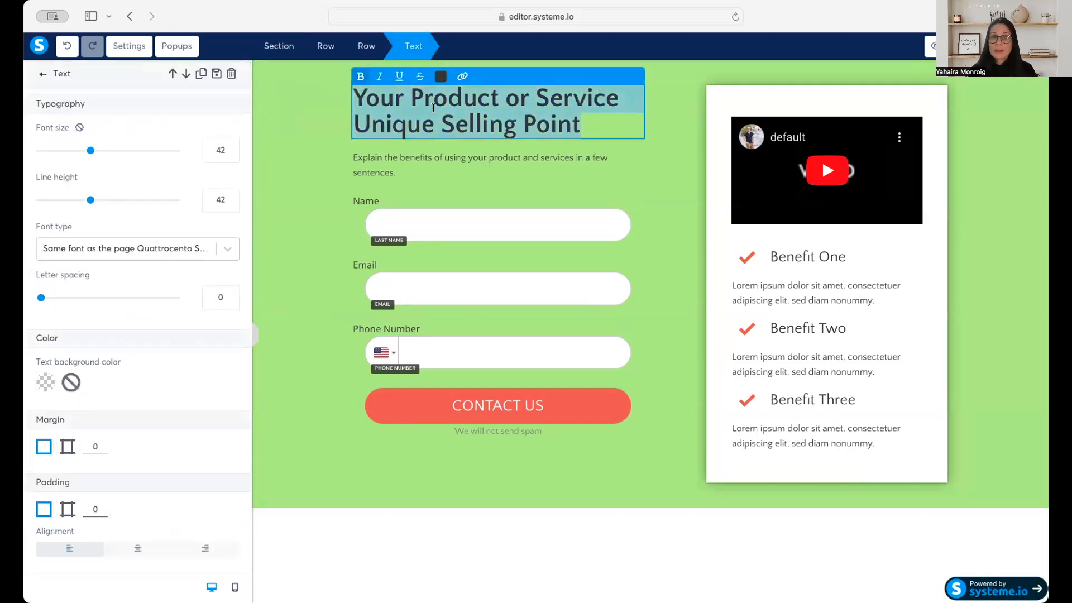
triple_click(413, 158)
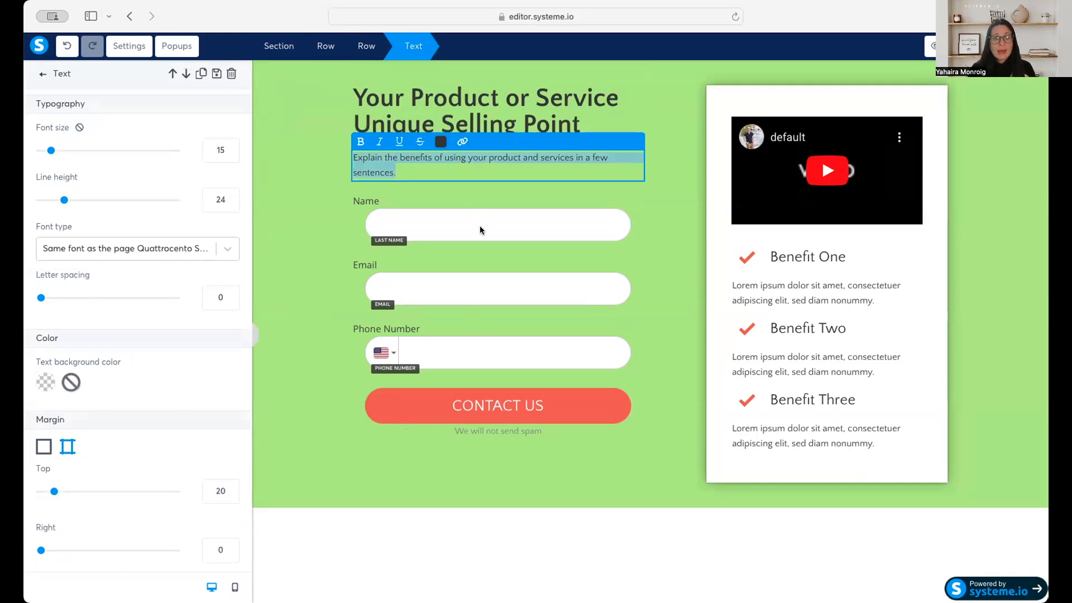
key("Escape")
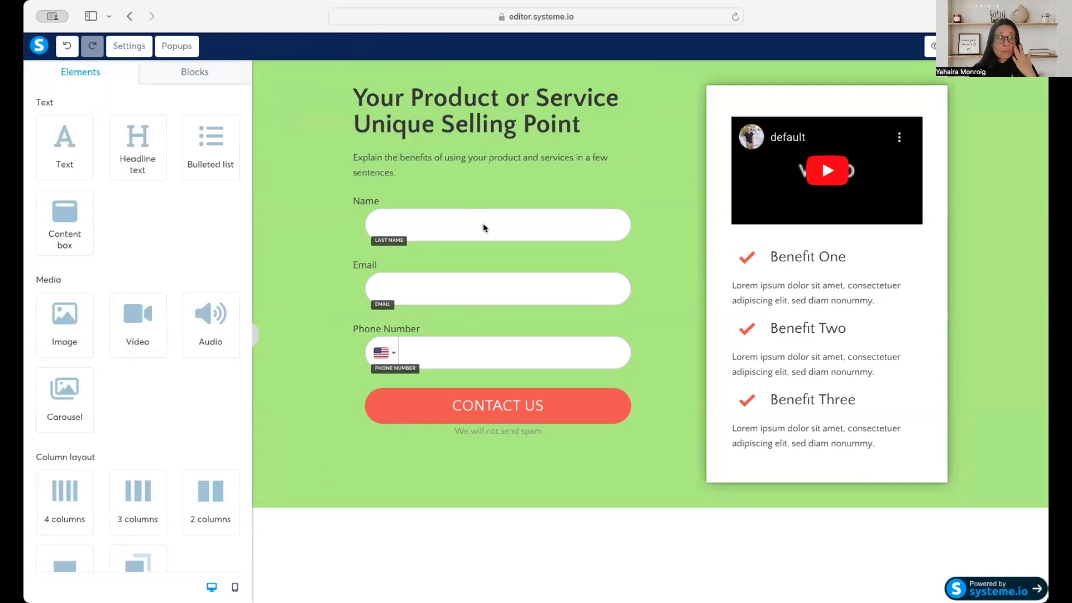
Change the Name label above the first form field to First Name.
left_click(484, 226)
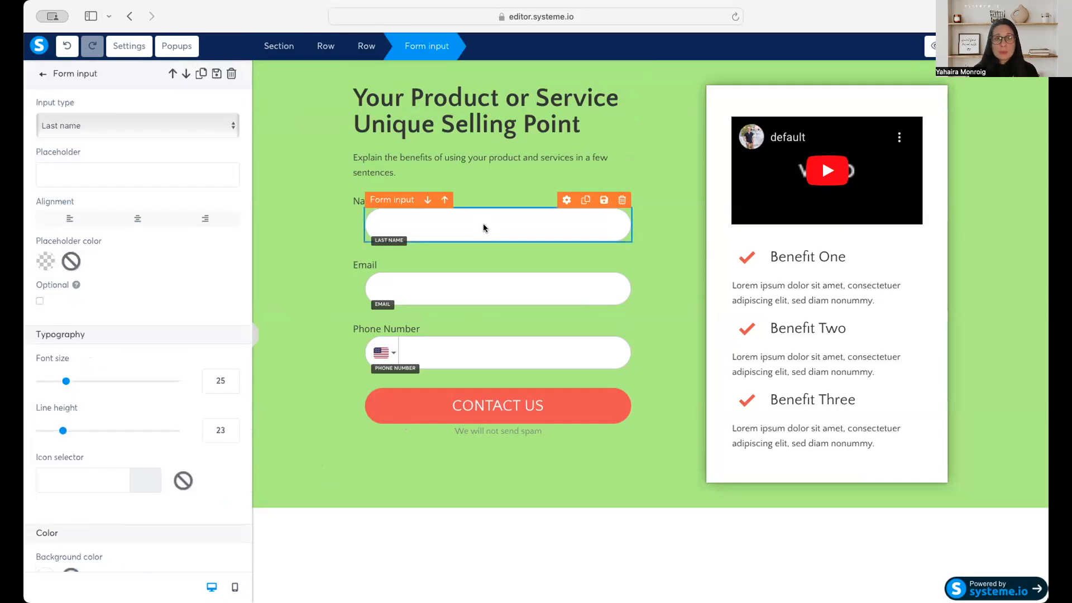
double_click(368, 201)
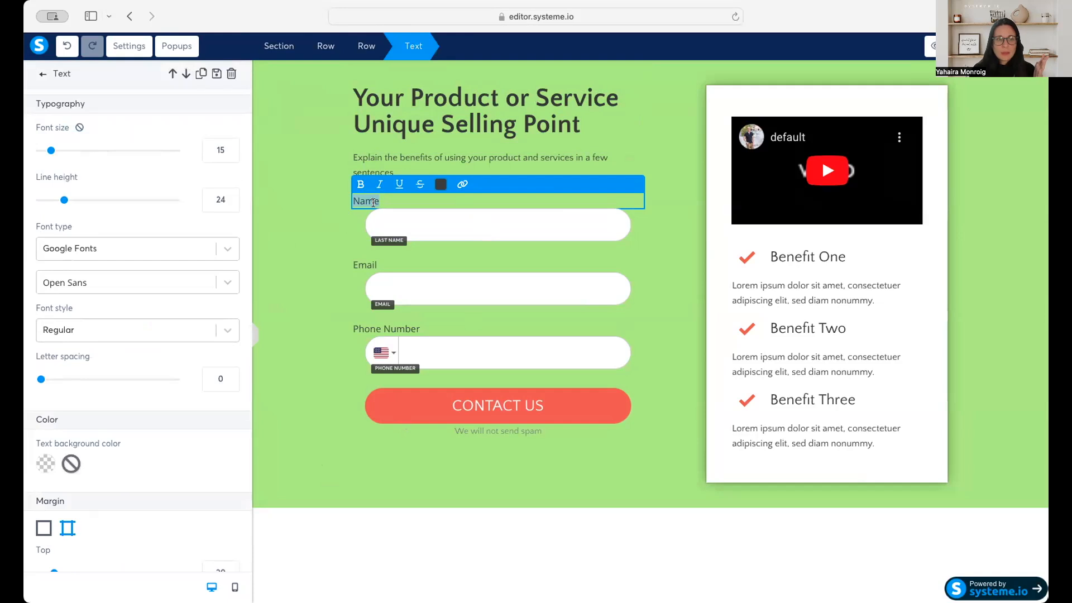
type("First Name")
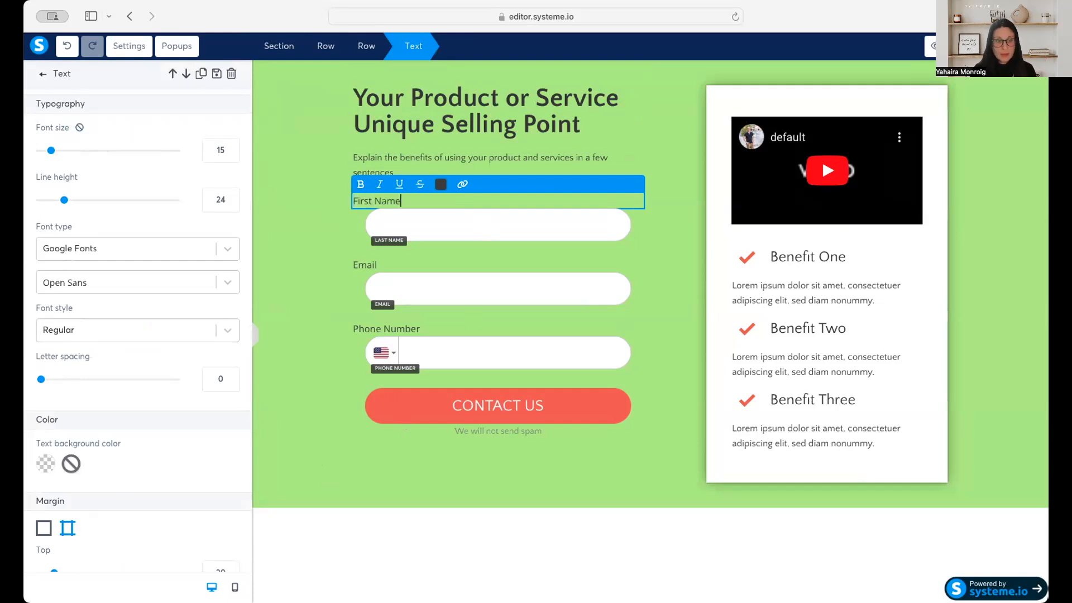
Set the first form field's input type to First name.
left_click(460, 223)
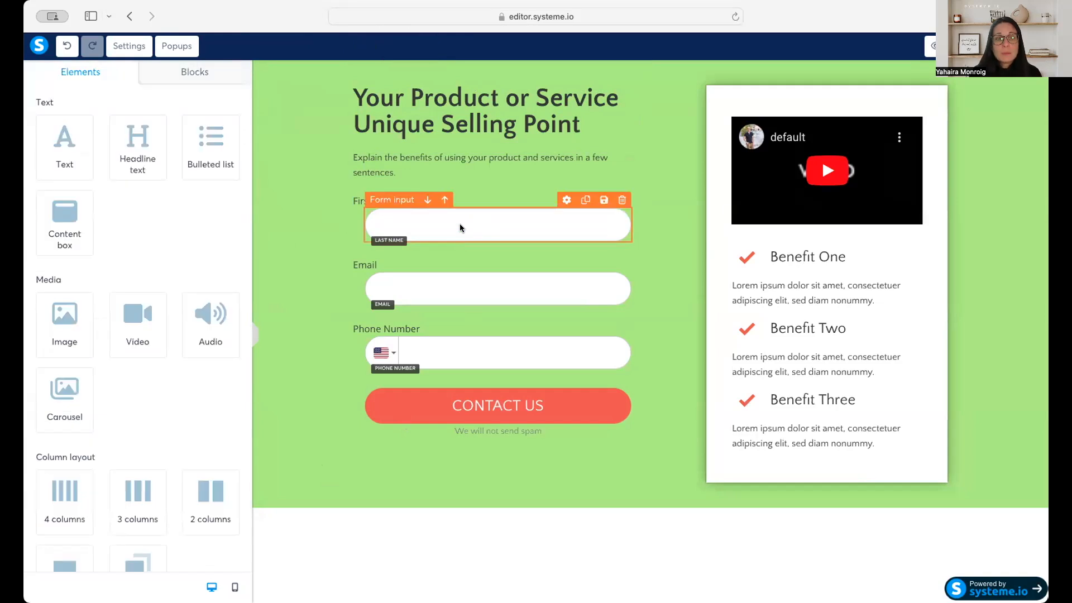
left_click(461, 223)
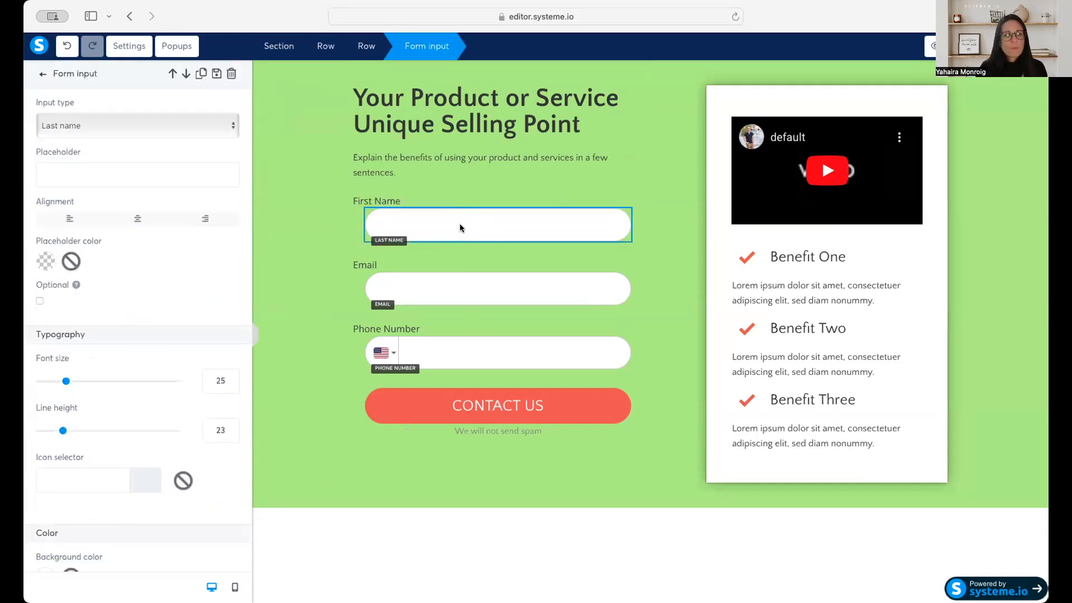
left_click(162, 137)
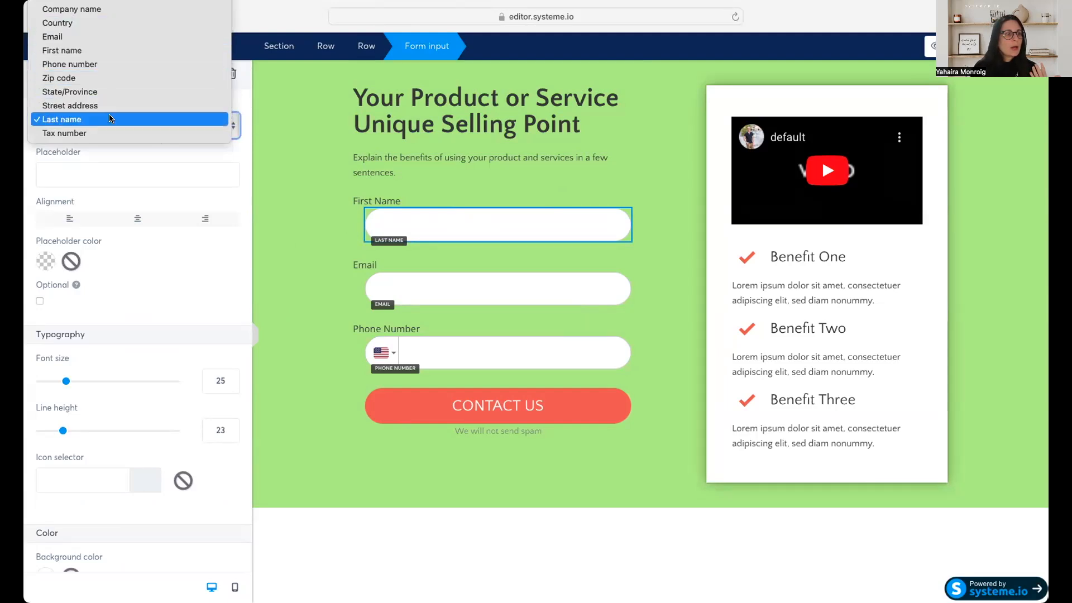
left_click(120, 51)
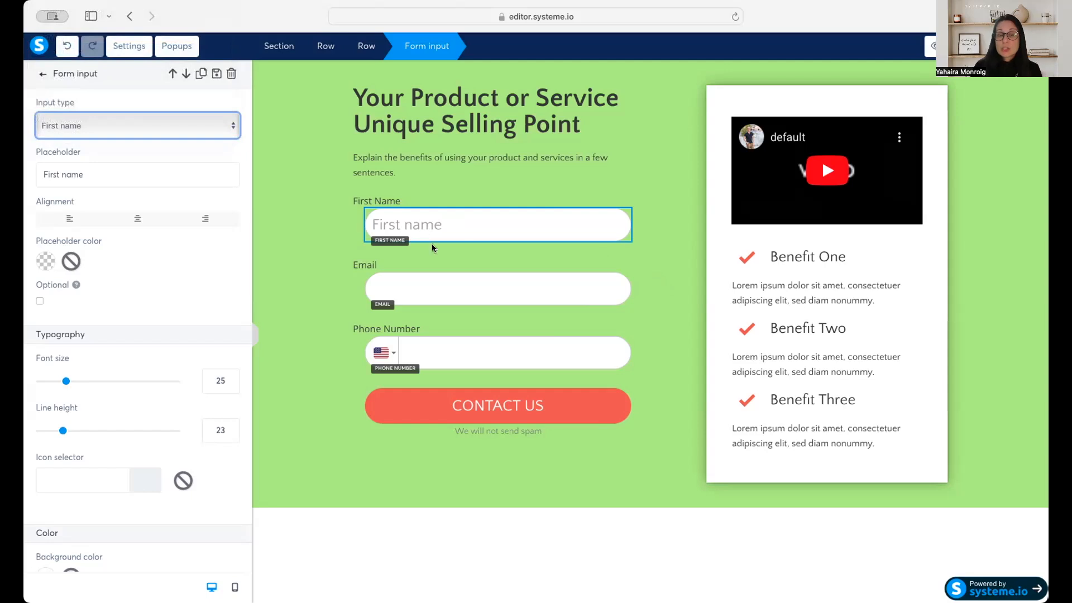
Delete the First Name label above the first form field and confirm the deletion.
left_click(399, 202)
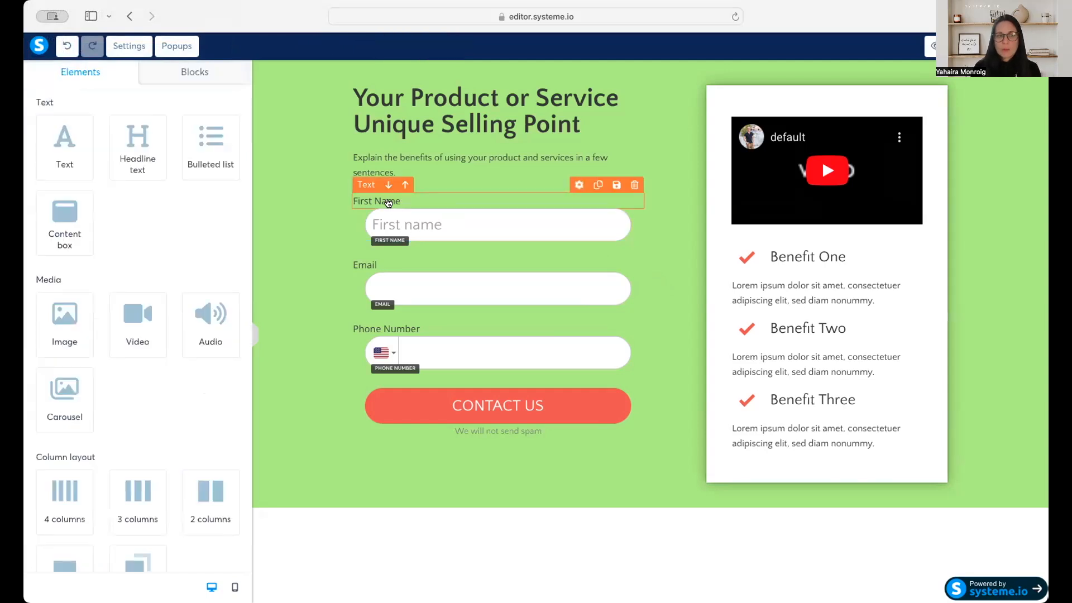
left_click(635, 185)
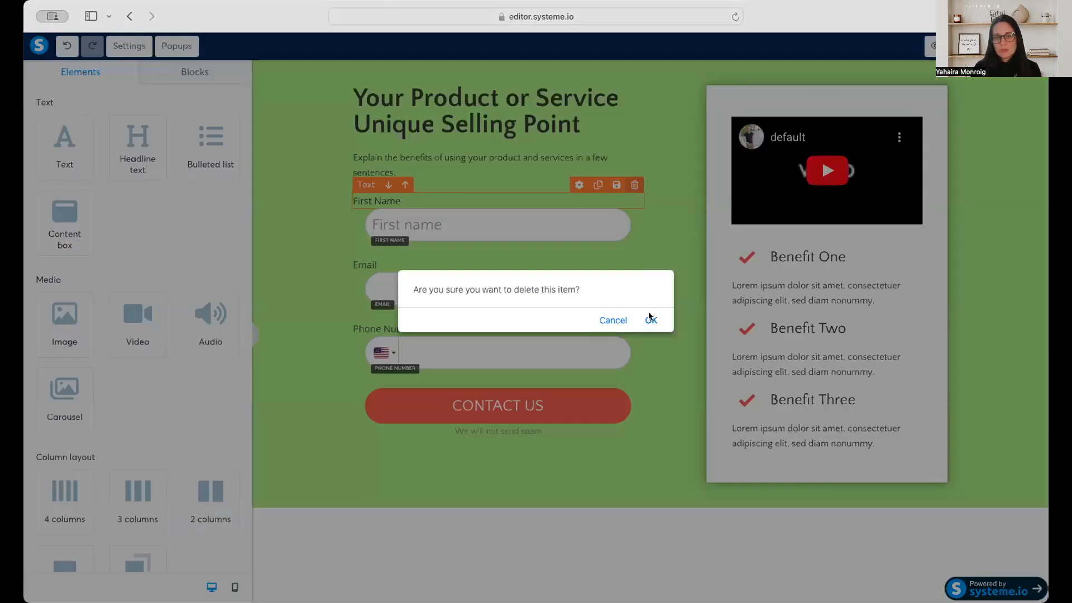
left_click(650, 320)
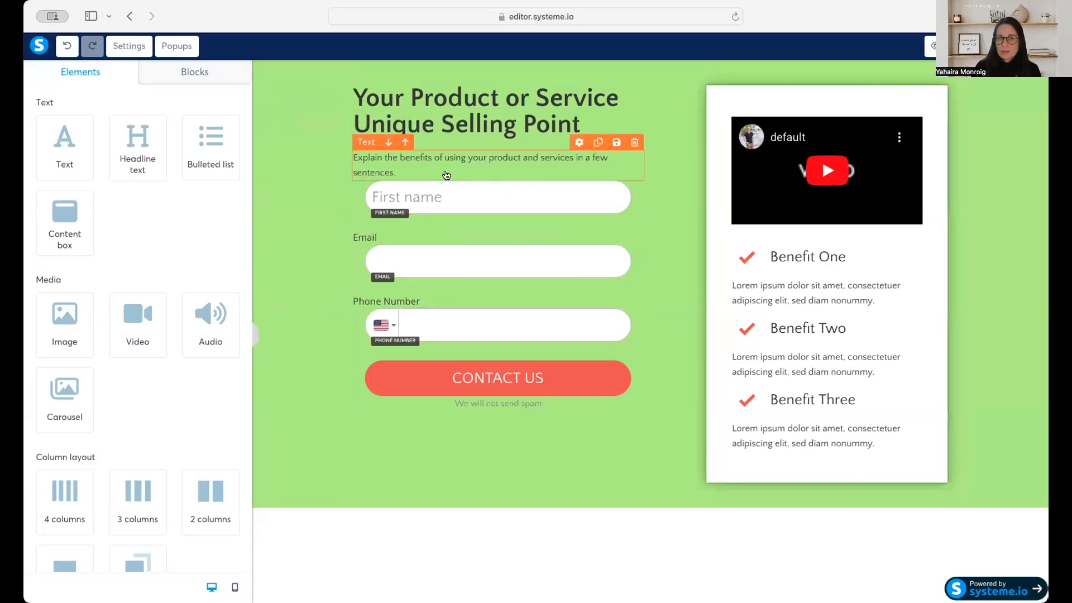
Set the First name field's top margin to 10.
left_click(475, 186)
scroll(212, 397, "down", 5)
left_click_drag(41, 415, 44, 420)
left_click(232, 419)
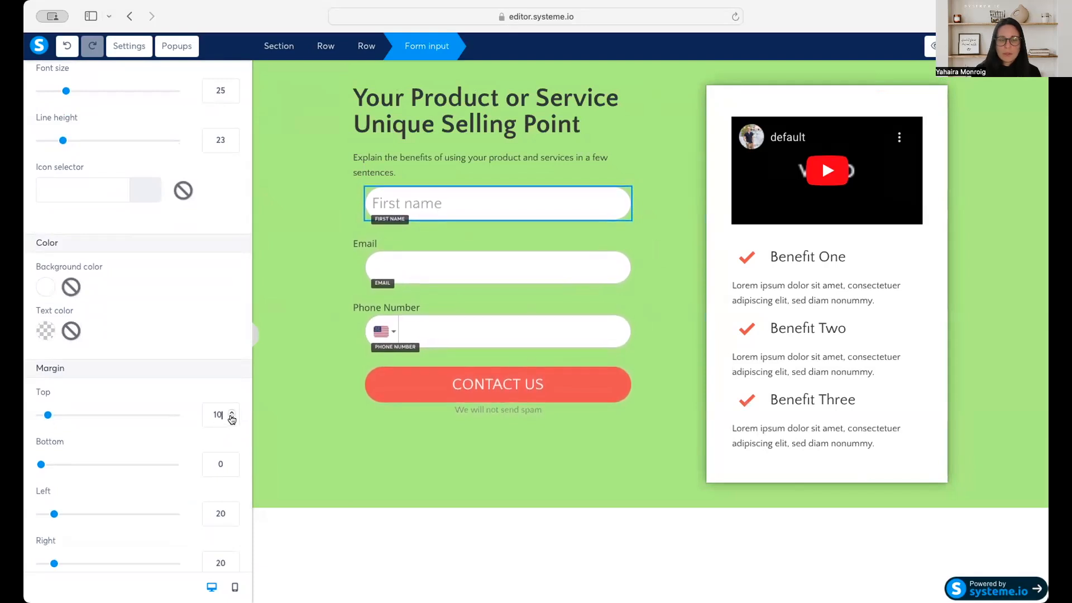
left_click(663, 228)
Examine the First name field's typography, color, margin, rounded corners, shadow and border settings.
left_click(551, 207)
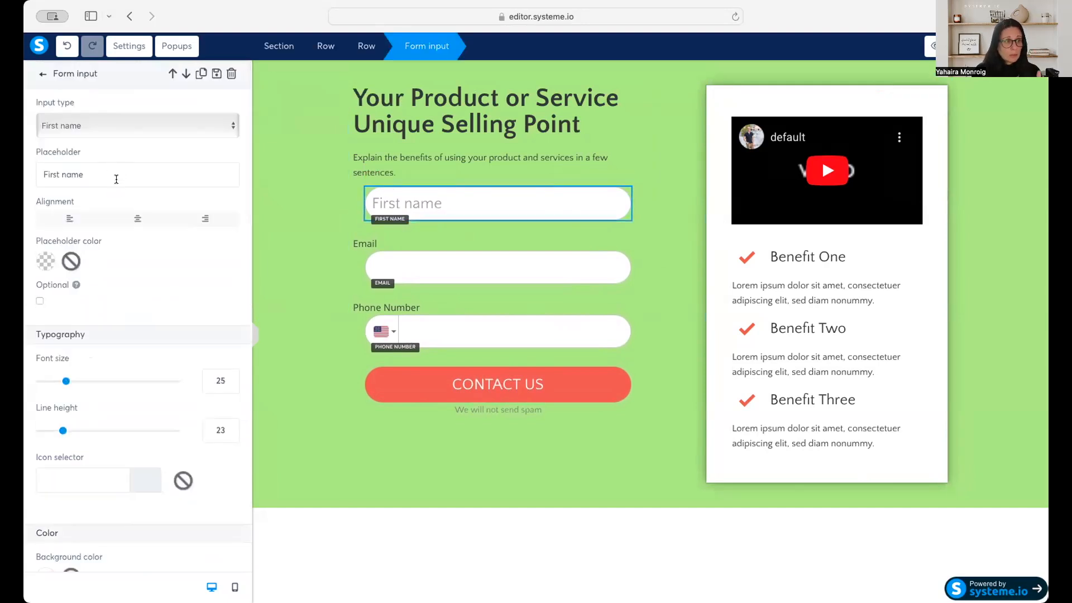
scroll(132, 266, "down", 5)
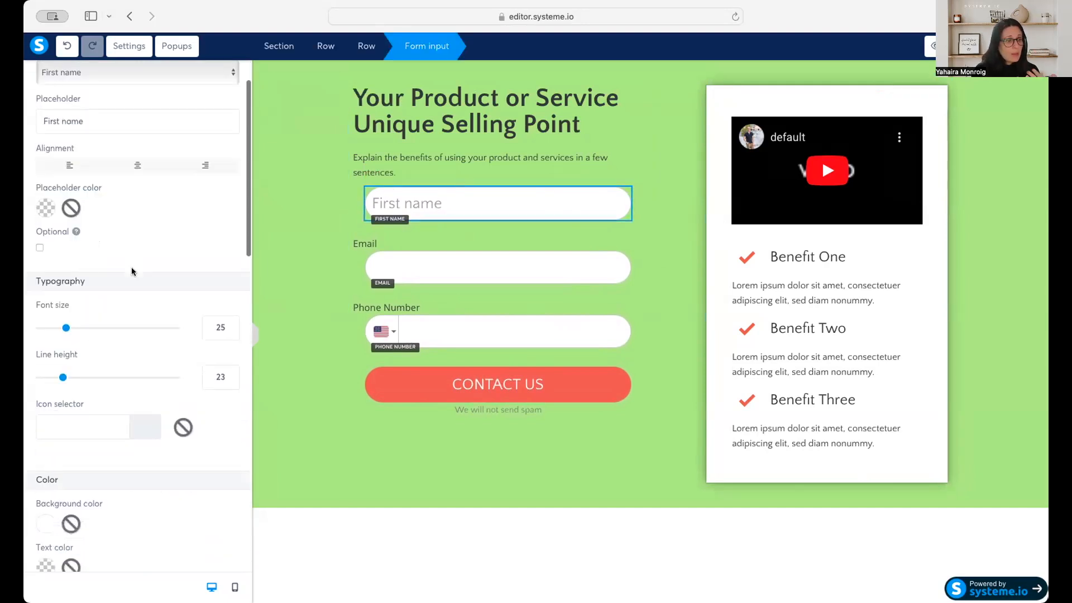
scroll(135, 266, "down", 5)
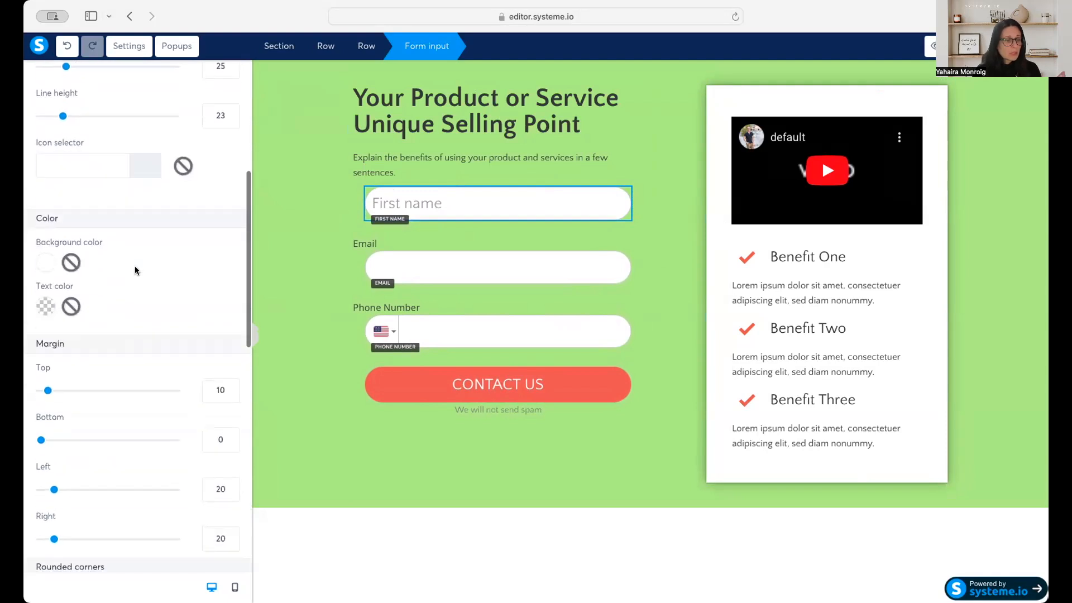
scroll(135, 268, "down", 8)
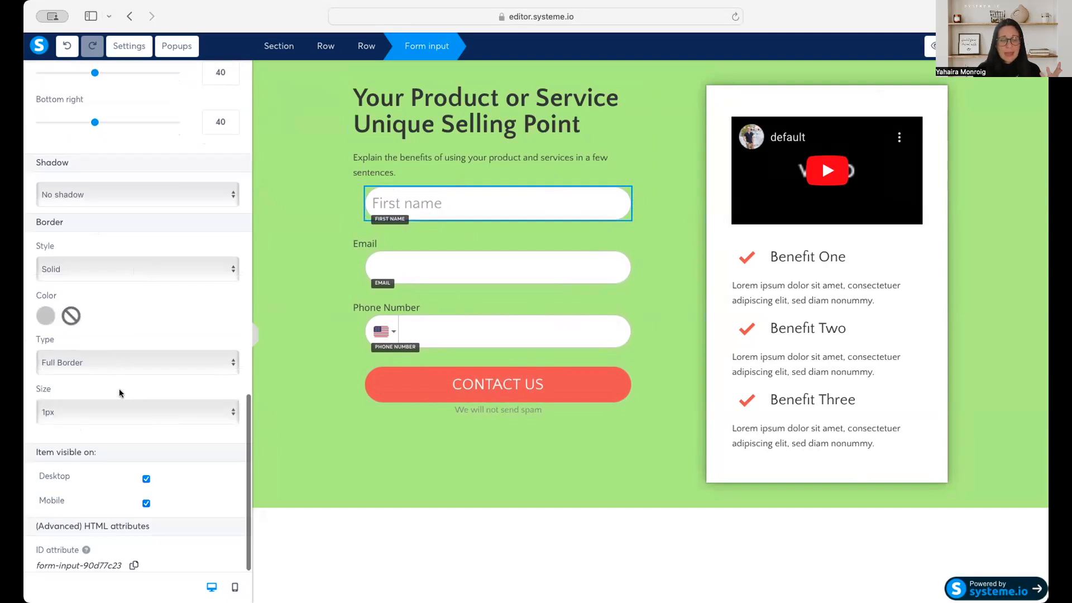
scroll(119, 389, "up", 8)
scroll(119, 387, "up", 7)
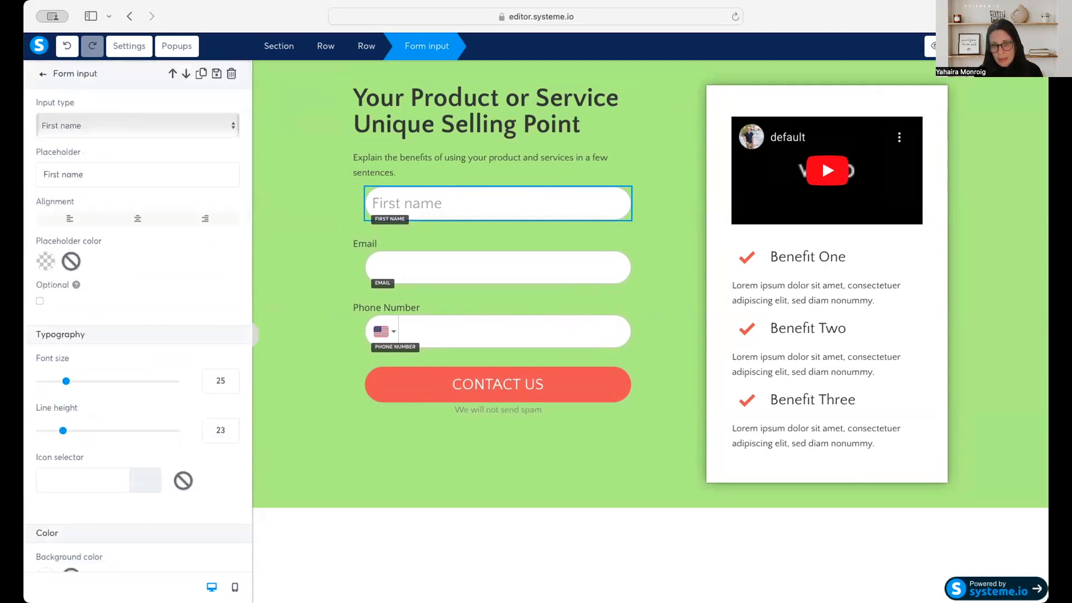
Delete the Email label above the email field and confirm the deletion.
left_click(367, 244)
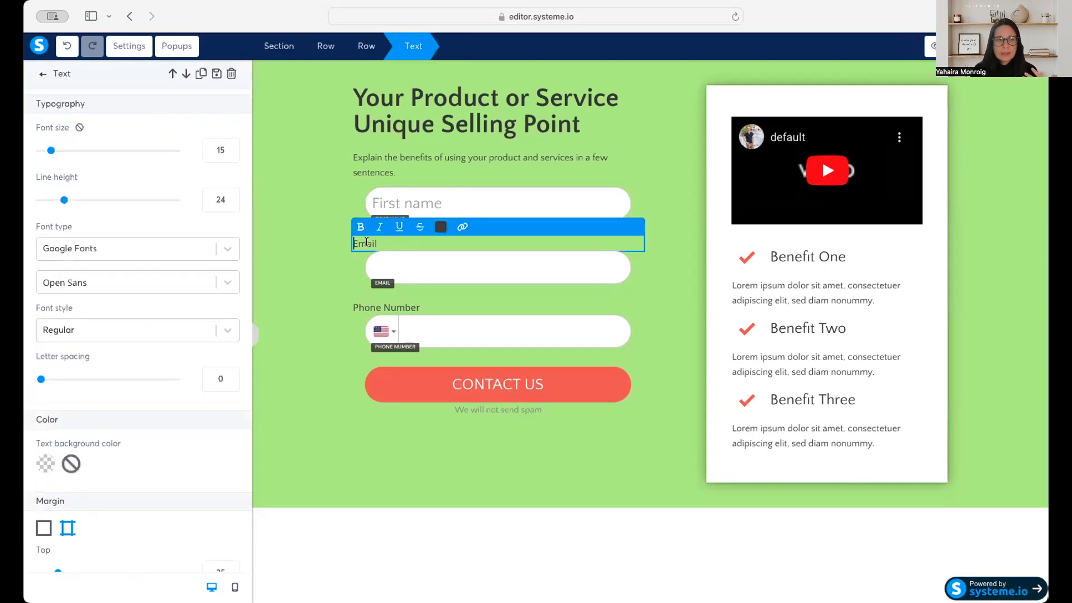
left_click(339, 246)
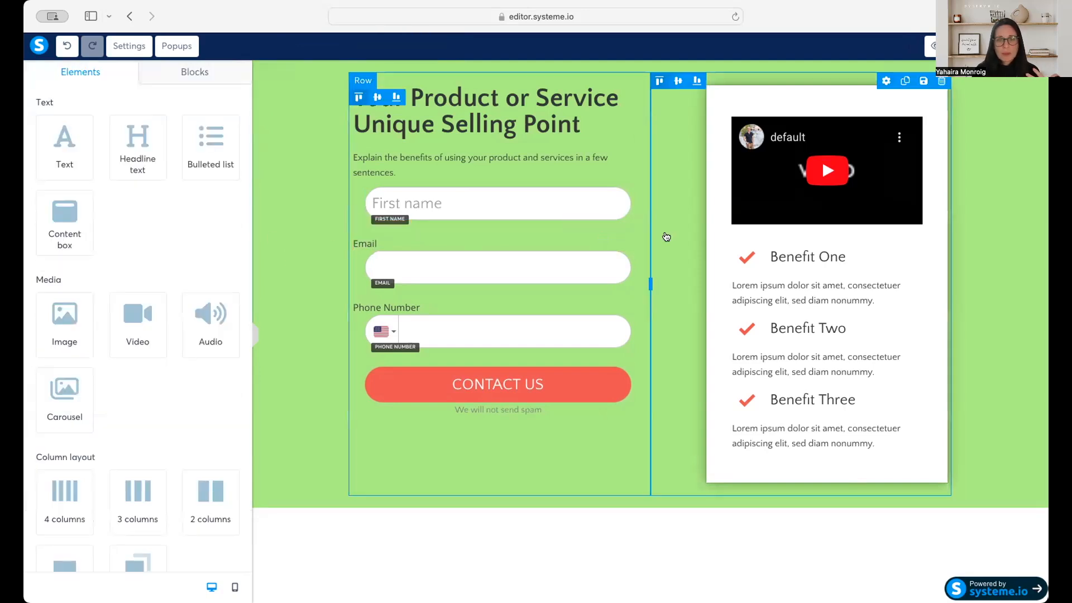
left_click(635, 227)
left_click(651, 318)
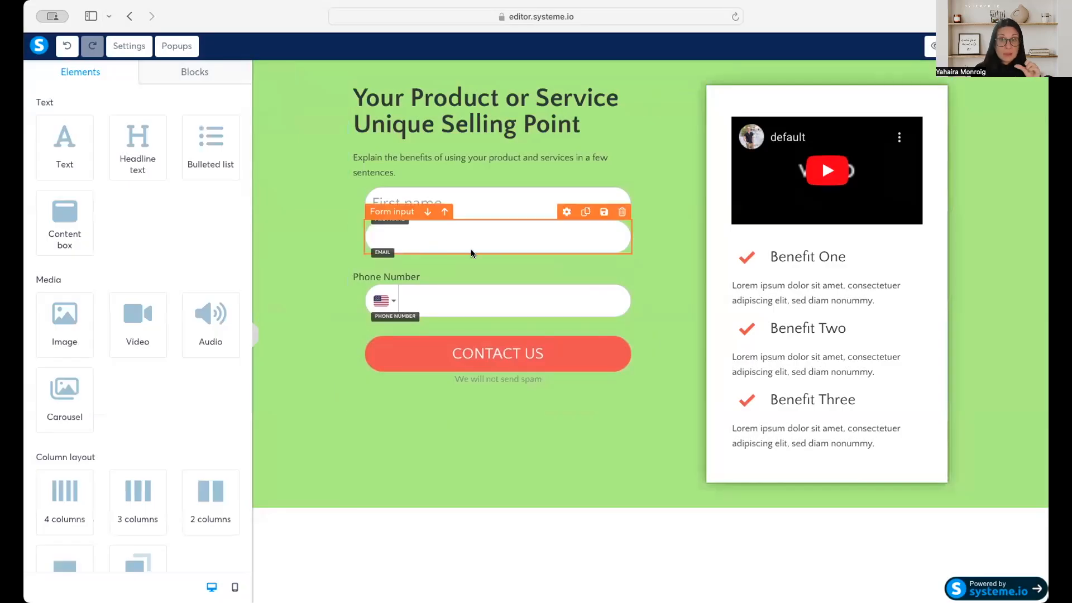
Set the email field's top margin to 10.
left_click(470, 249)
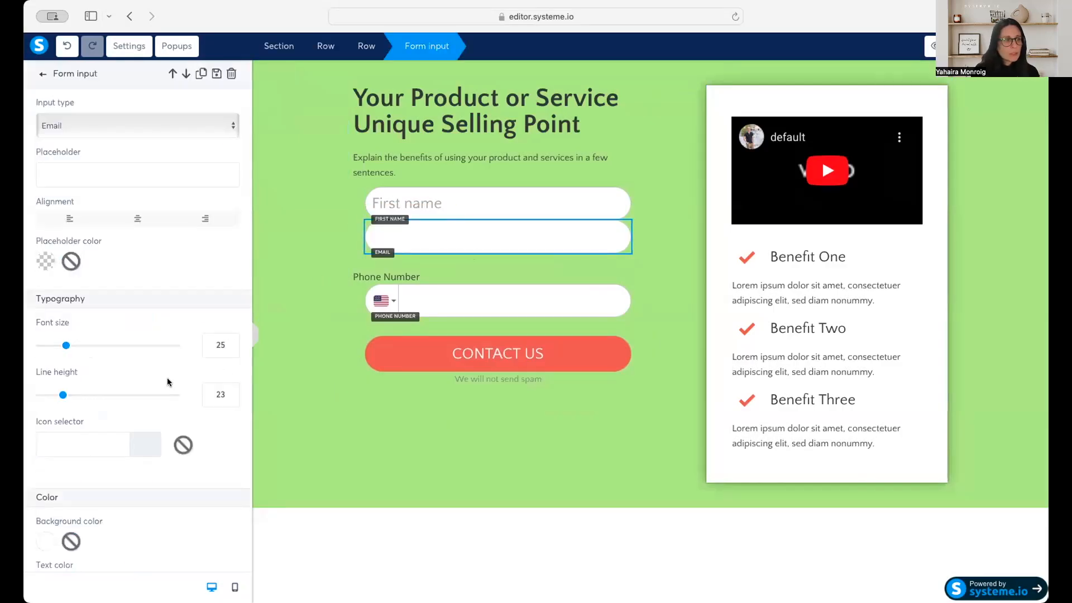
scroll(166, 382, "down", 5)
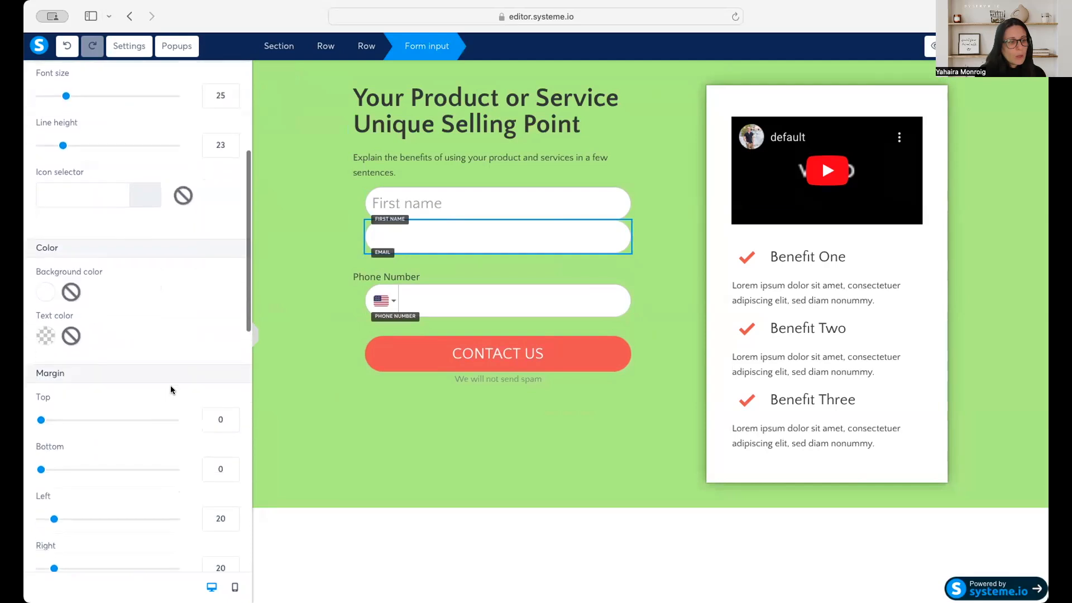
left_click(232, 422)
left_click(215, 420)
left_click_drag(224, 418, 203, 419)
type("10")
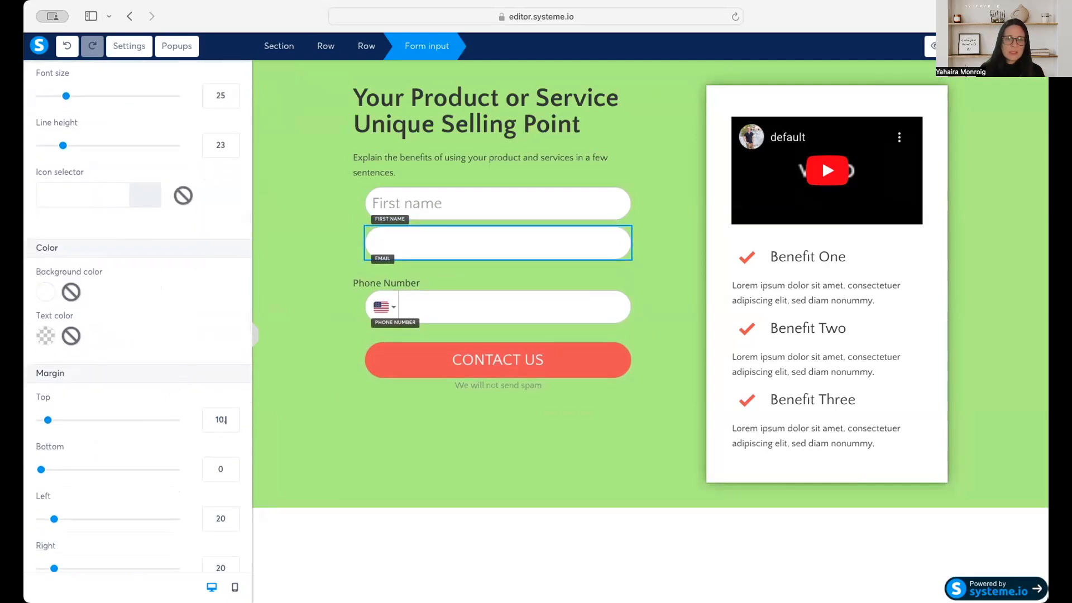
left_click(303, 272)
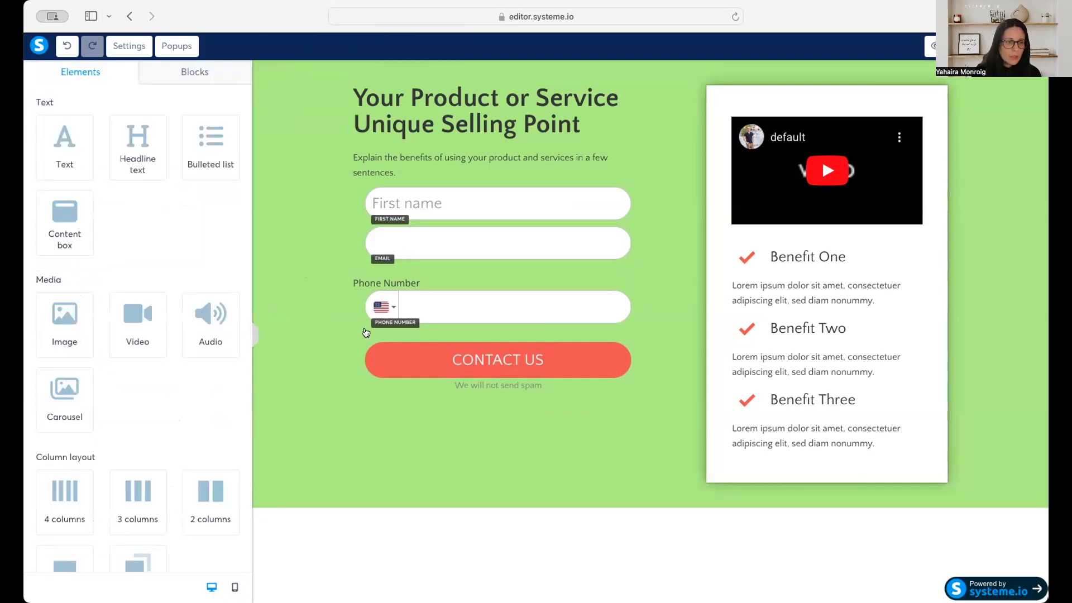
Increase the email field's top margin in small increments to widen the gap below the First name field, and reselect the email field.
left_click(431, 243)
scroll(170, 416, "down", 5)
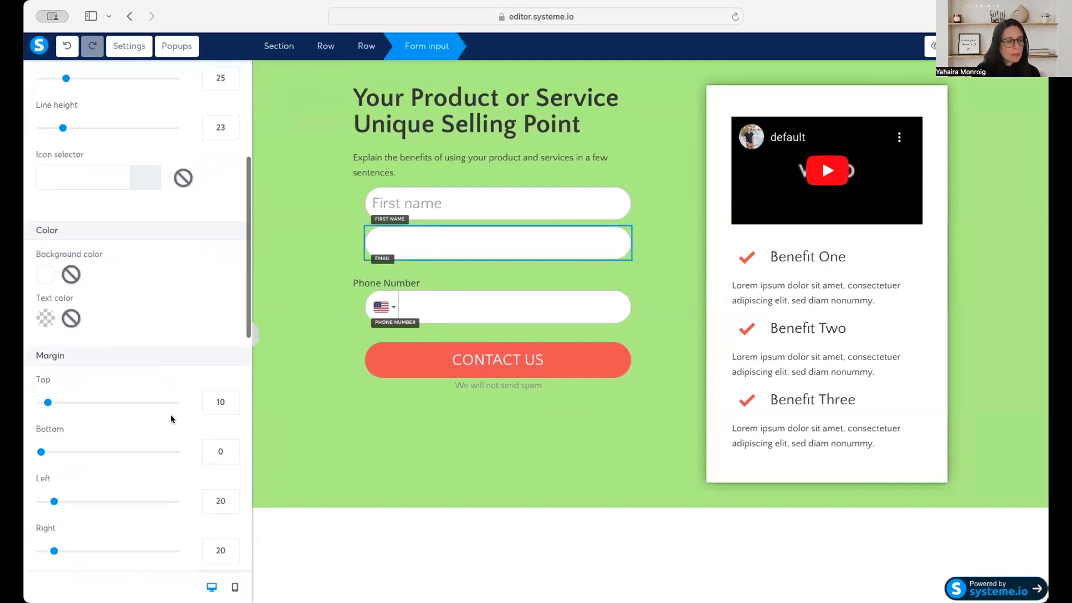
left_click(231, 400)
left_click(232, 400)
left_click(232, 399)
left_click(231, 400)
left_click(231, 400)
left_click(232, 400)
left_click(232, 399)
left_click(232, 400)
left_click(232, 400)
left_click(231, 400)
left_click(284, 360)
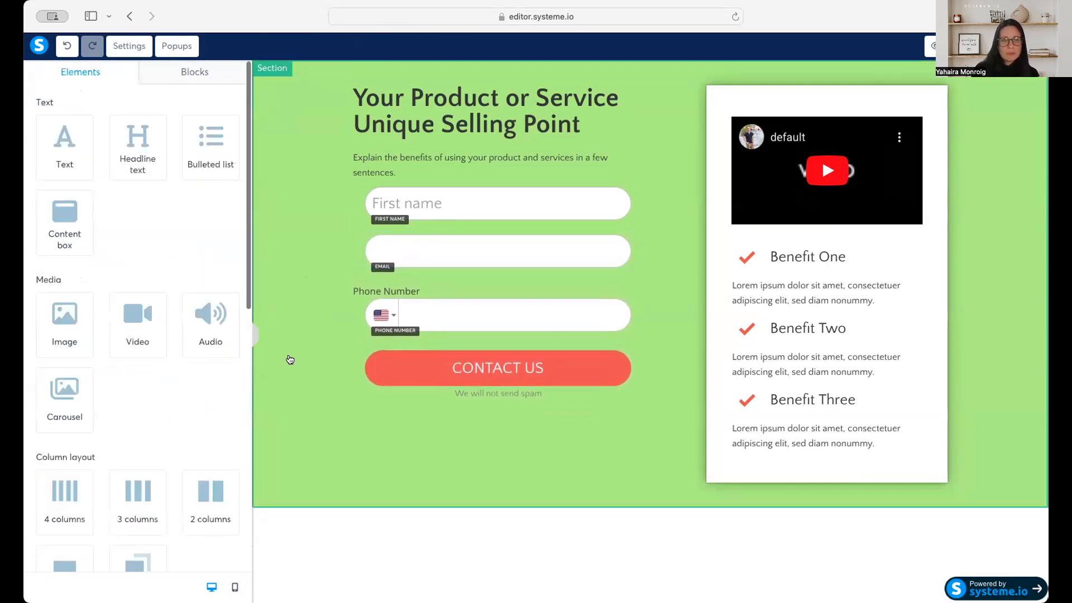
left_click(510, 258)
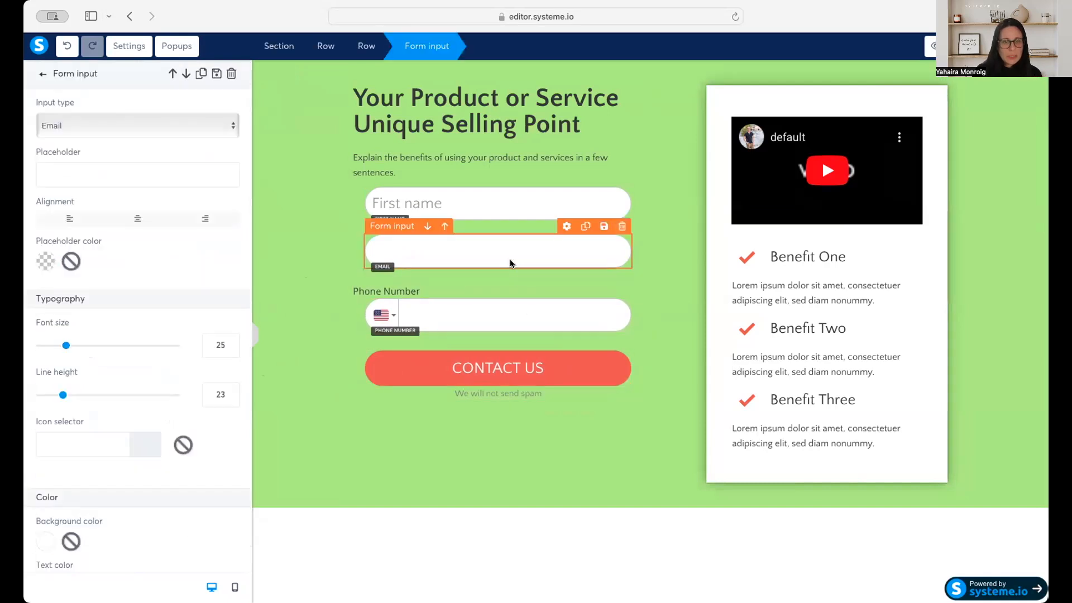
Keep the email field's input type as Email and set its placeholder text to "Email".
left_click(192, 125)
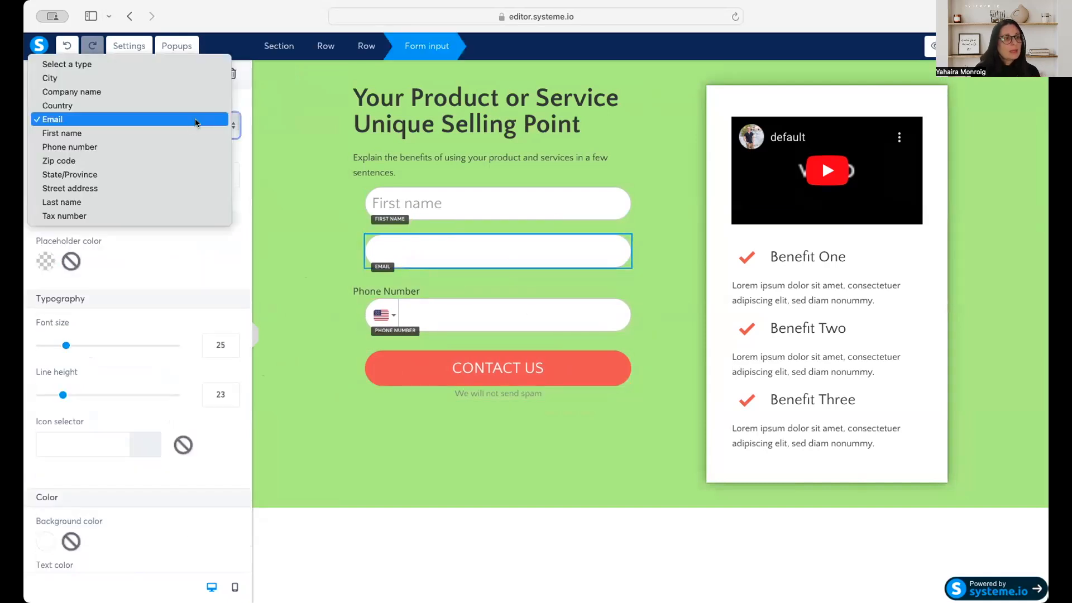
left_click(189, 119)
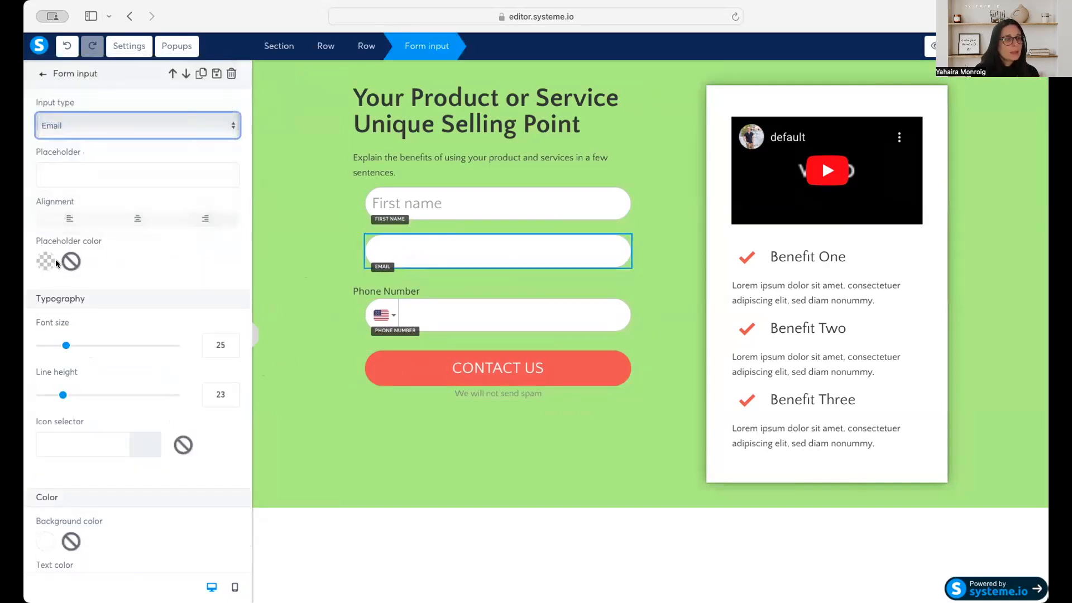
scroll(167, 276, "down", 2)
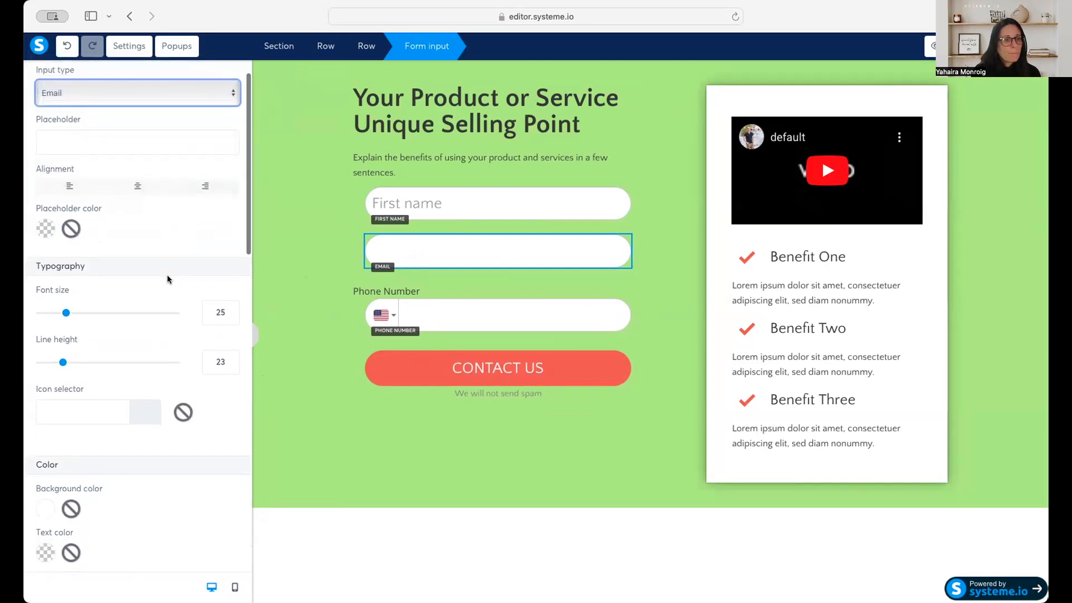
scroll(167, 276, "up", 2)
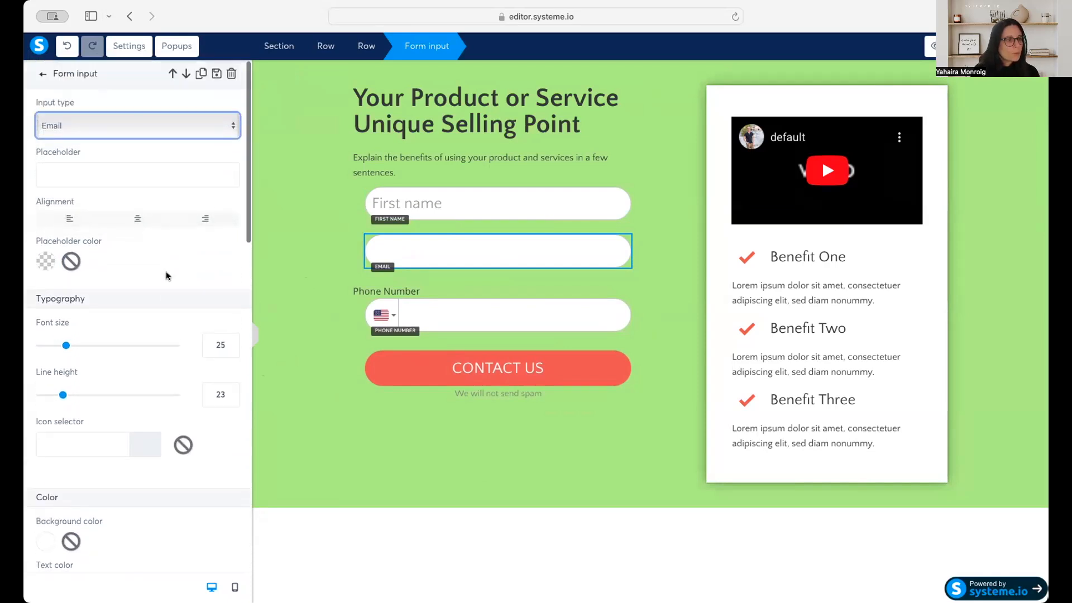
left_click(92, 170)
type("Email")
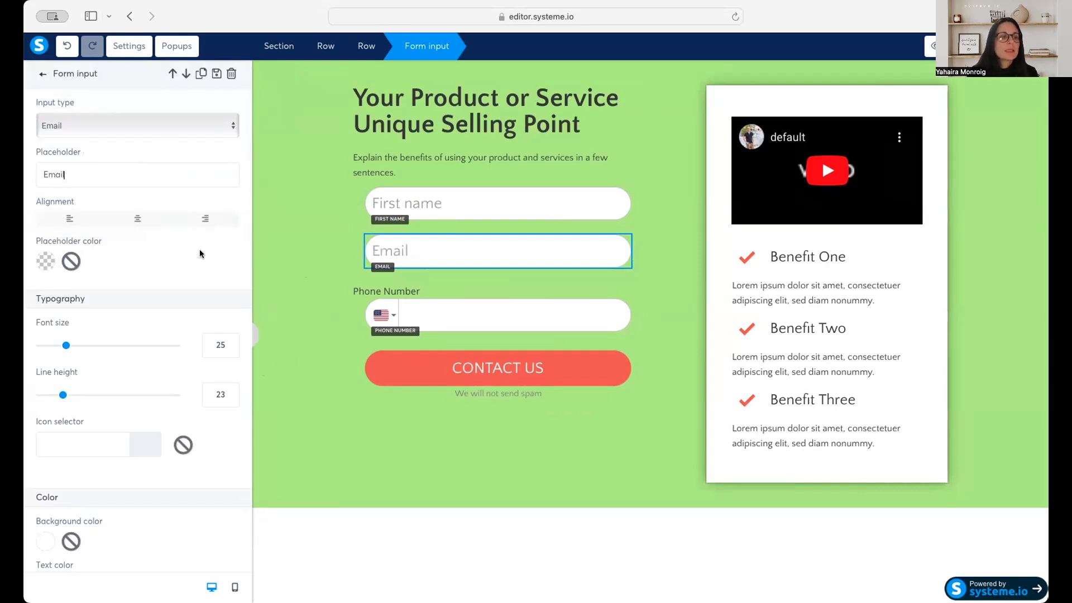
left_click(465, 247)
left_click(448, 247)
scroll(88, 264, "down", 1)
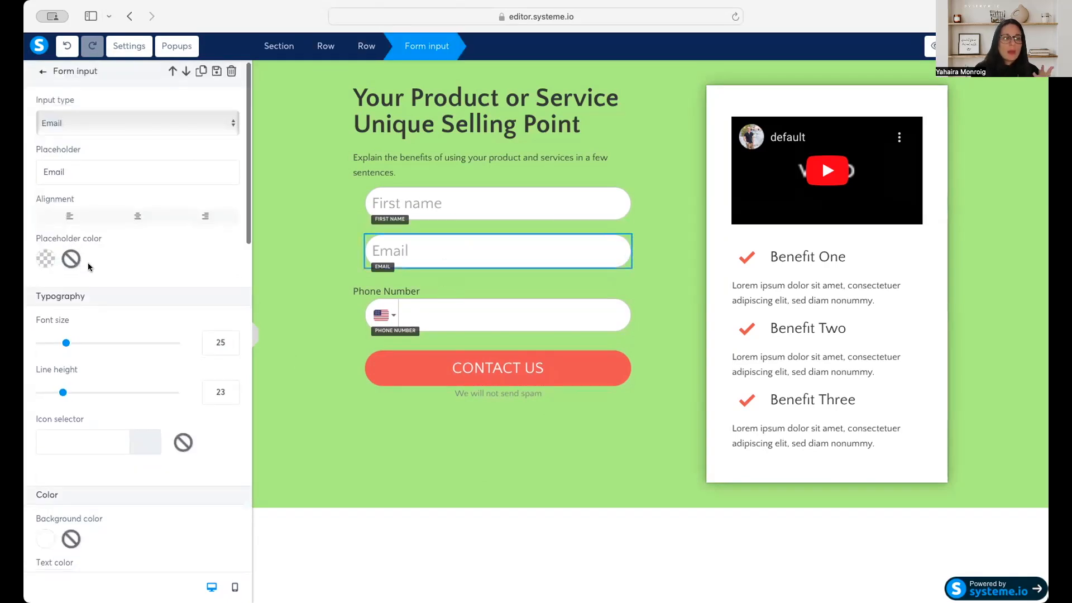
scroll(88, 263, "down", 3)
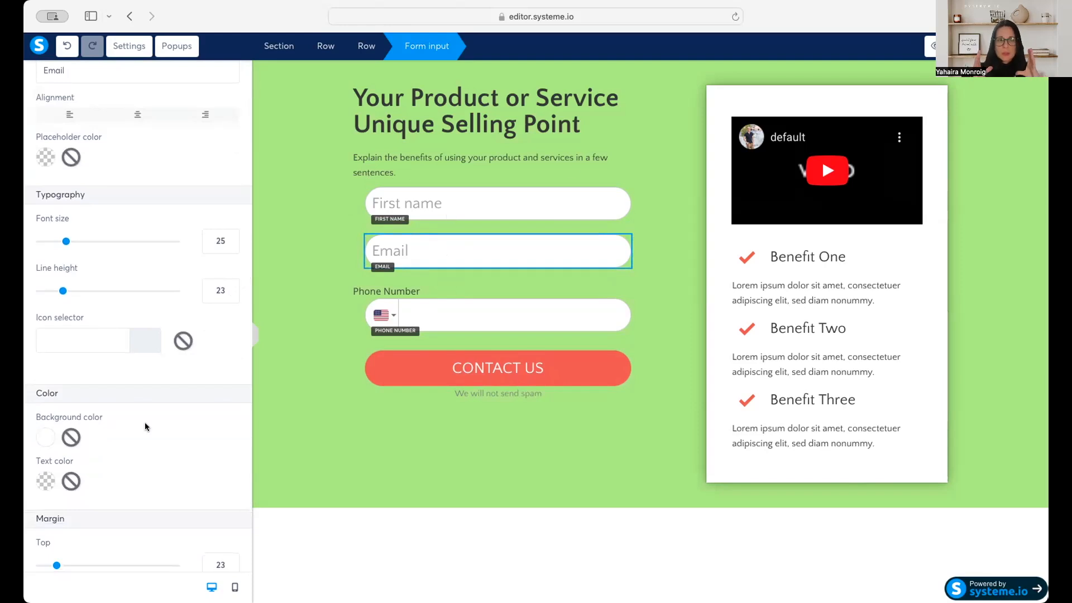
scroll(145, 422, "down", 2)
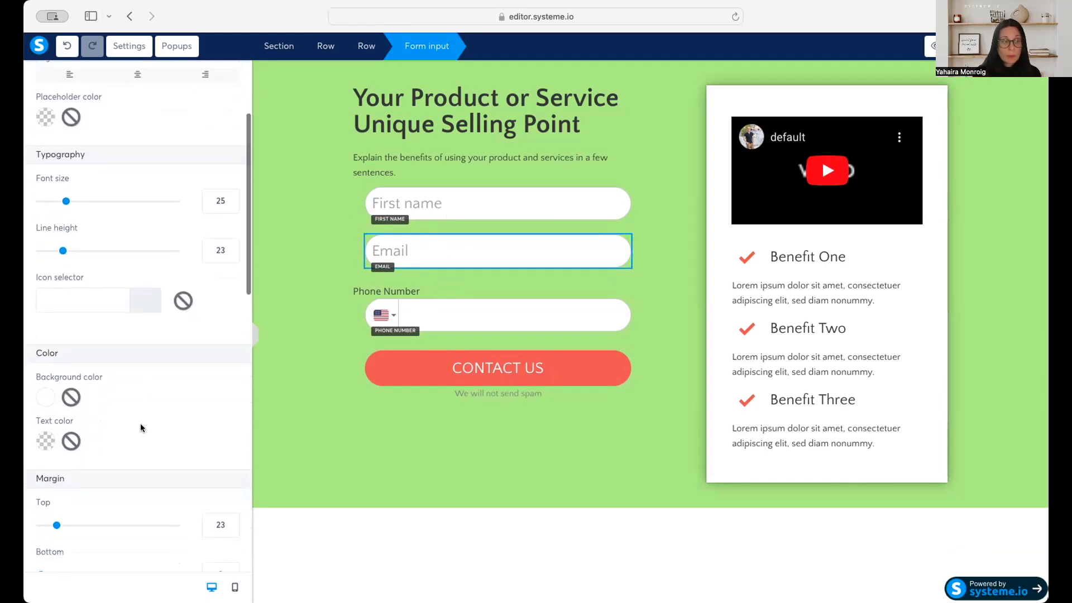
Delete the Phone Number label and the phone number field from the form, confirming each deletion.
left_click(436, 287)
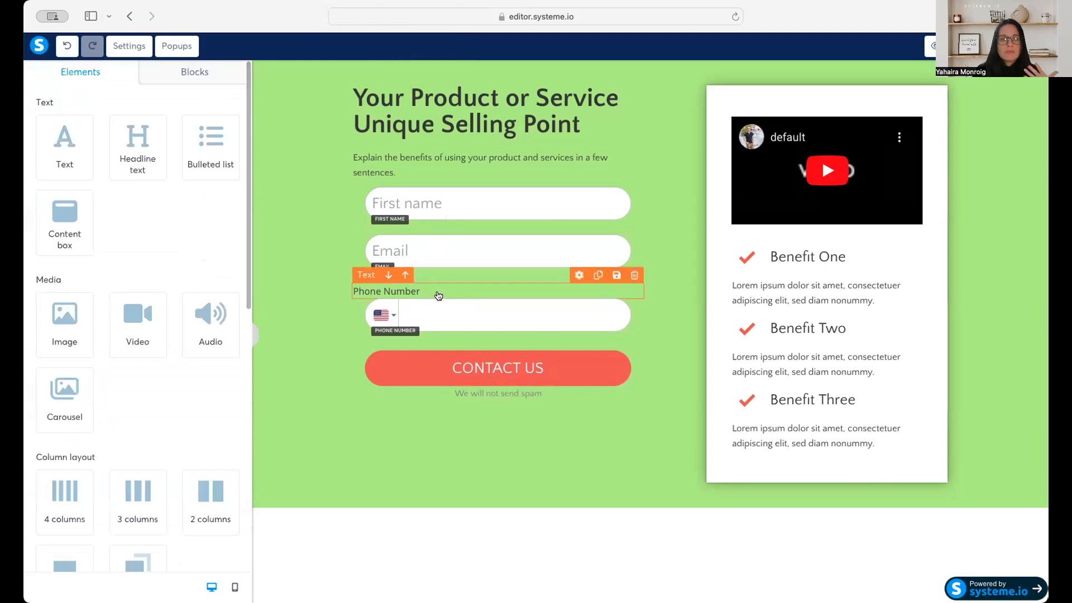
left_click(630, 275)
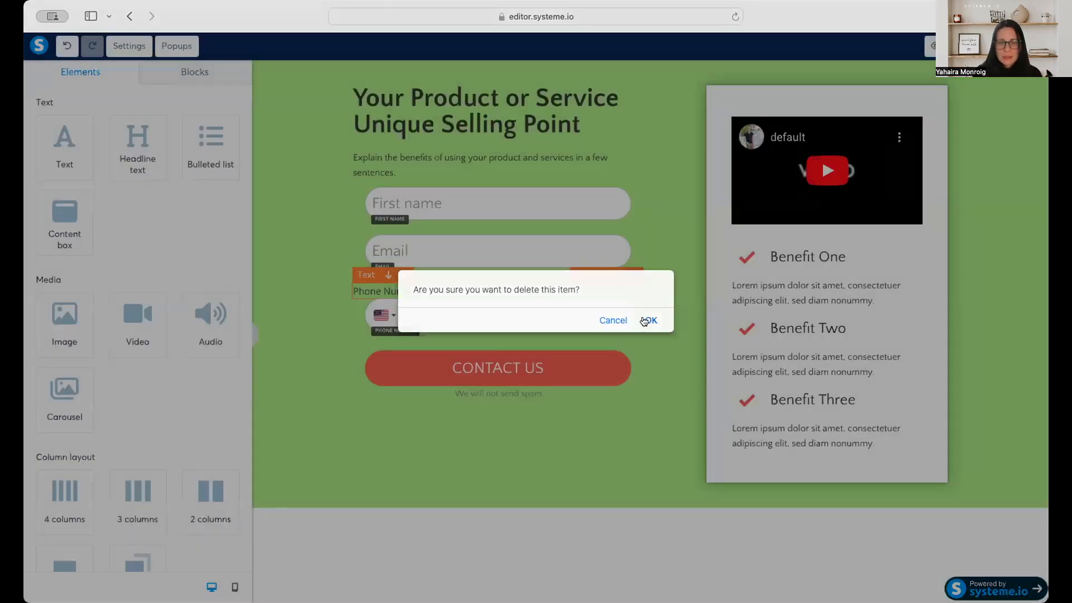
left_click(645, 321)
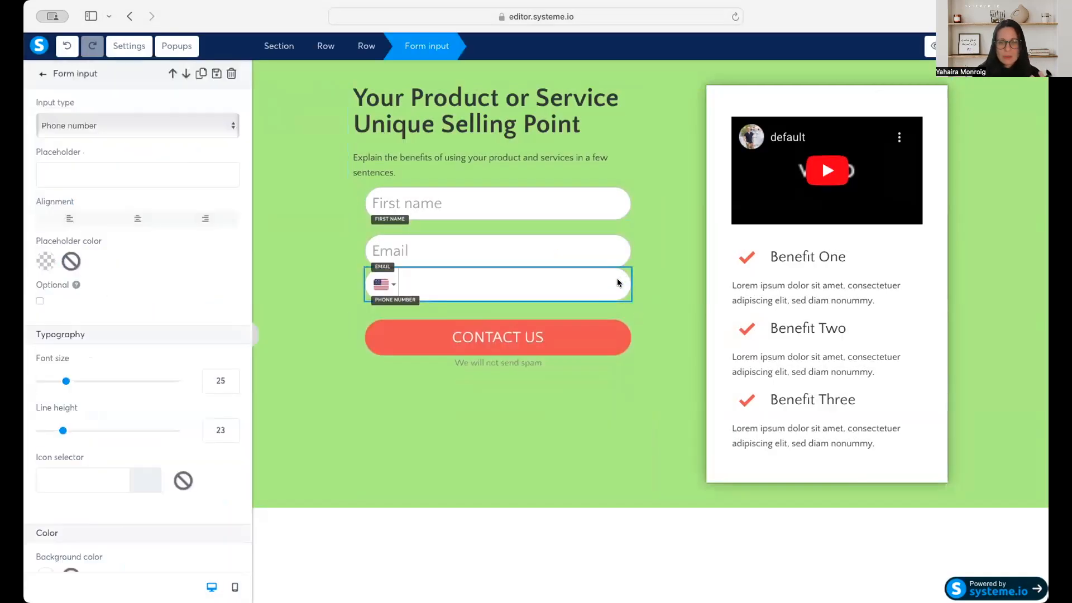
left_click(619, 259)
left_click(646, 318)
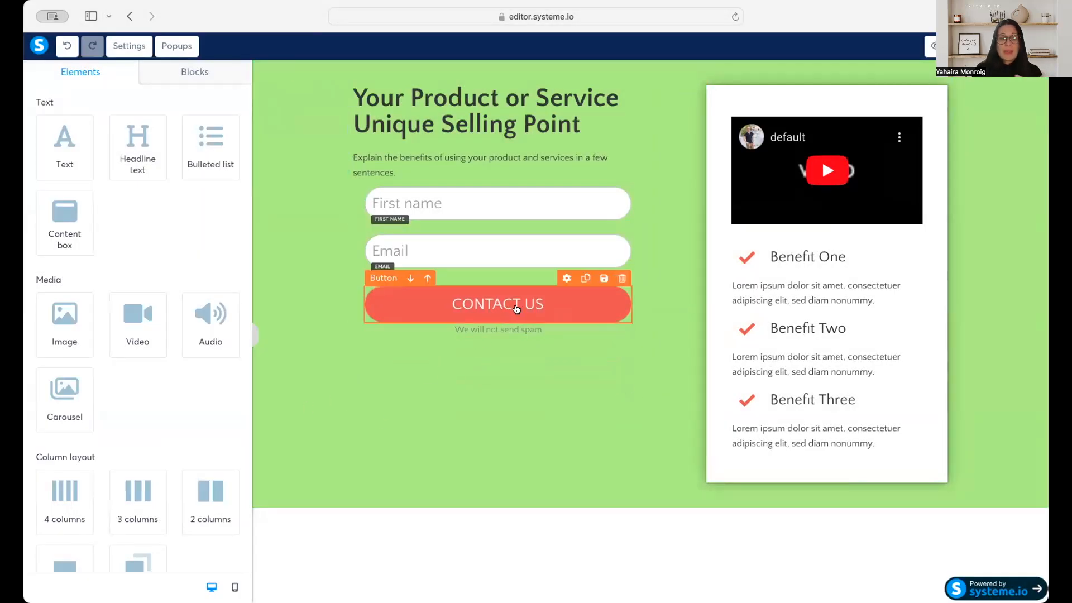
Open the settings of the form's CONTACT US button.
left_click(516, 309)
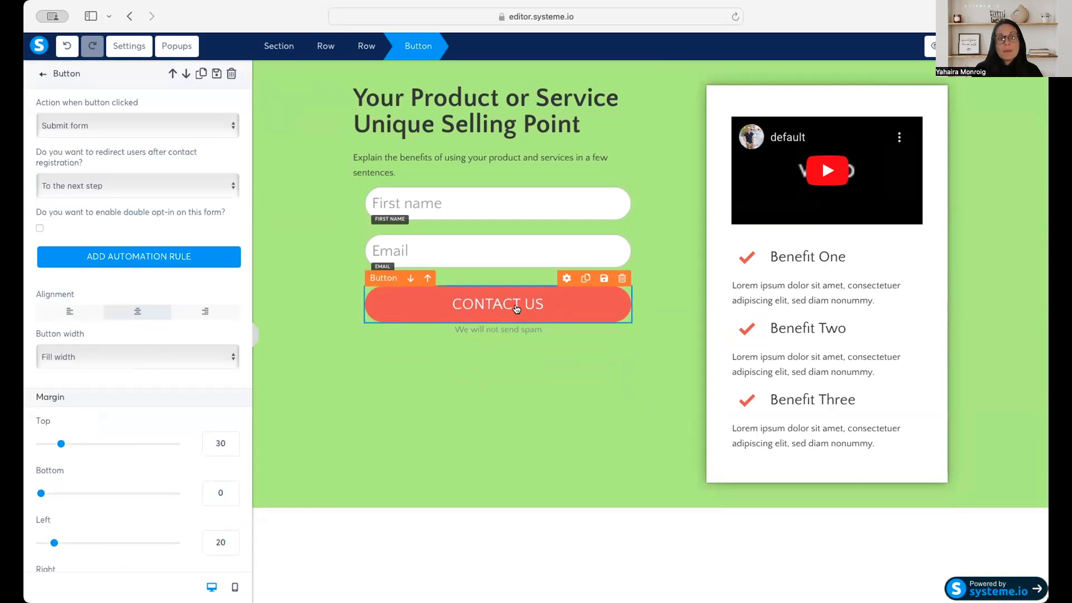
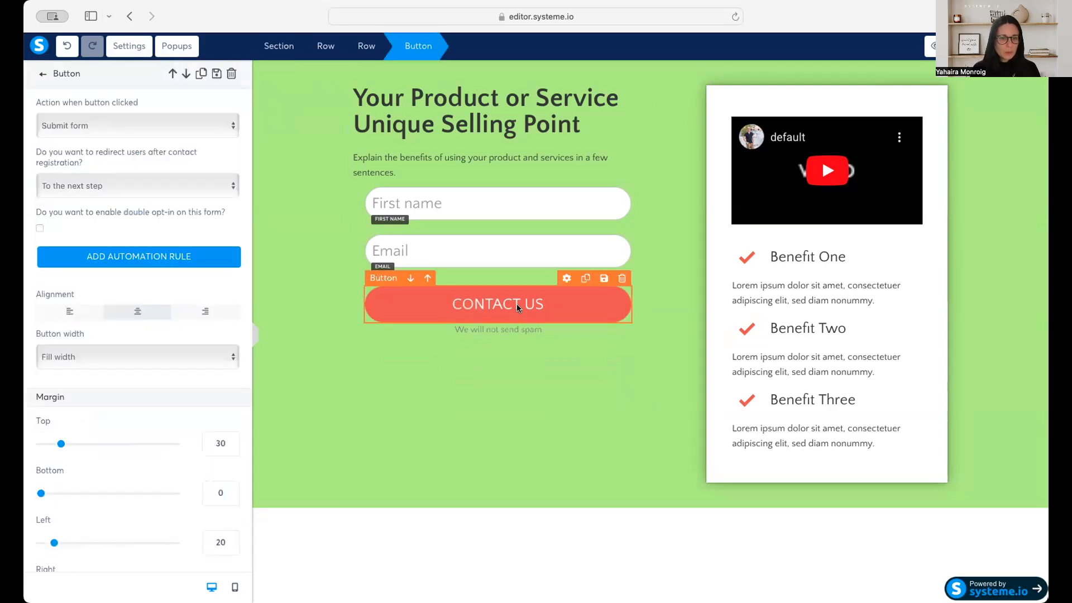
Replace the form button's CONTACT US text with "DOWNLOAD".
scroll(140, 441, "down", 4)
scroll(167, 424, "down", 2)
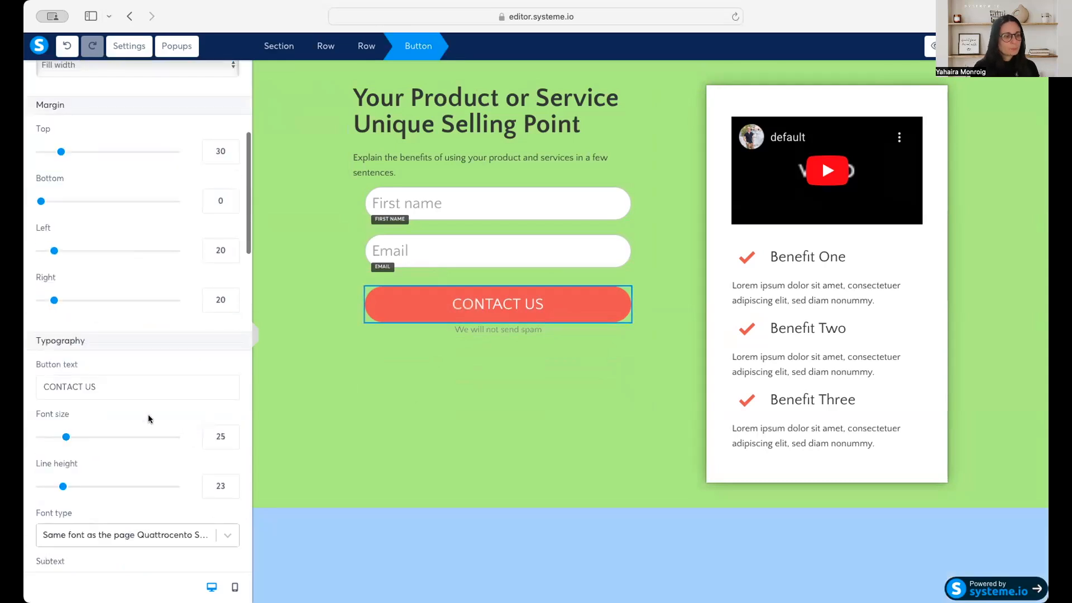
left_click_drag(112, 384, 29, 381)
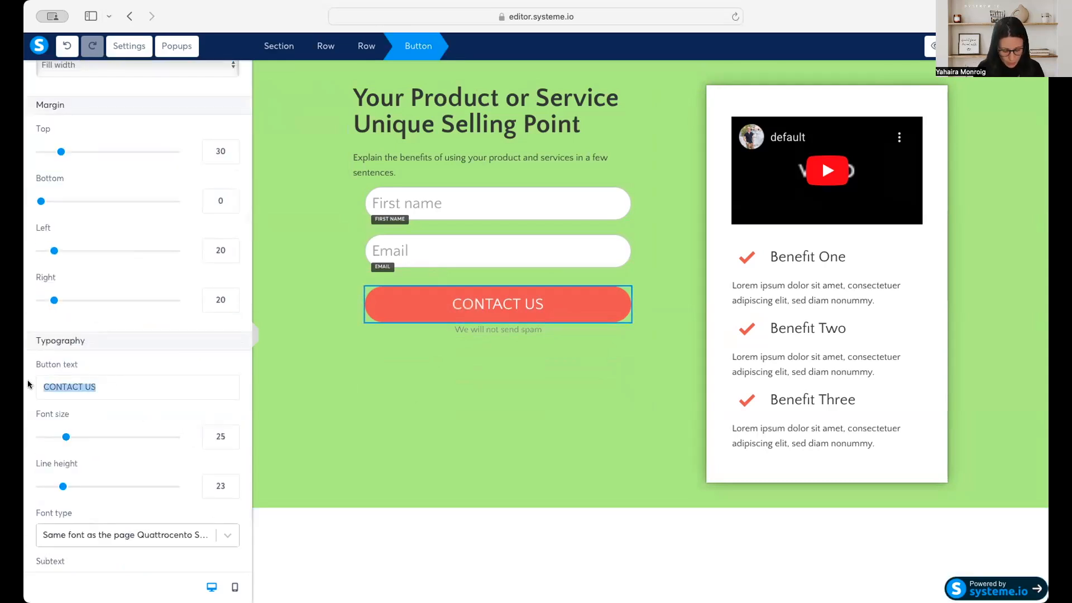
type("DOWNLOAD")
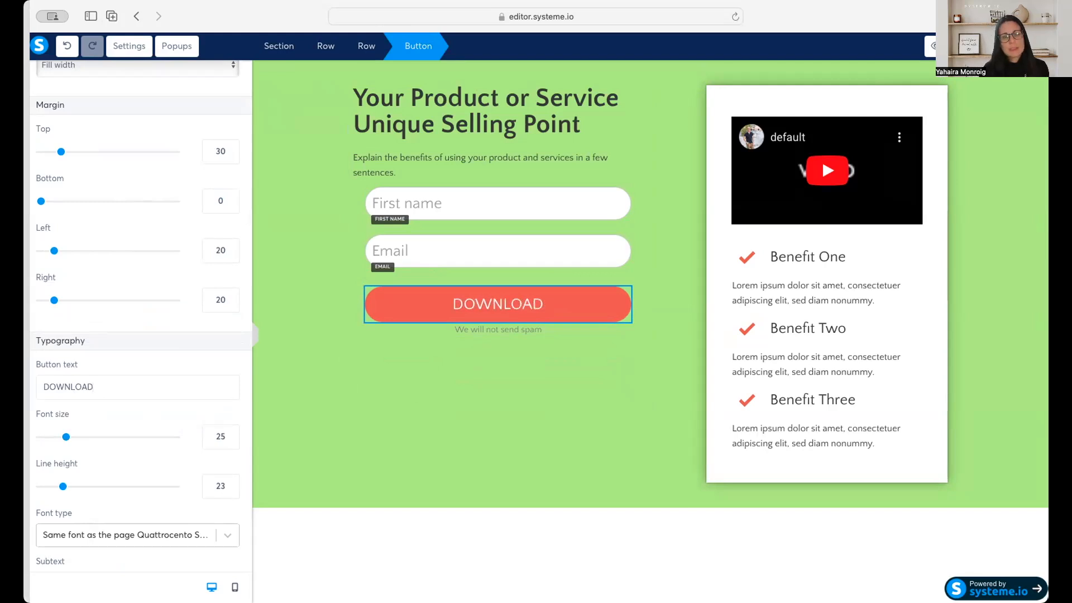
Try the Download file action on the DOWNLOAD button and open its file upload window, closing it without choosing a file.
left_click(482, 310)
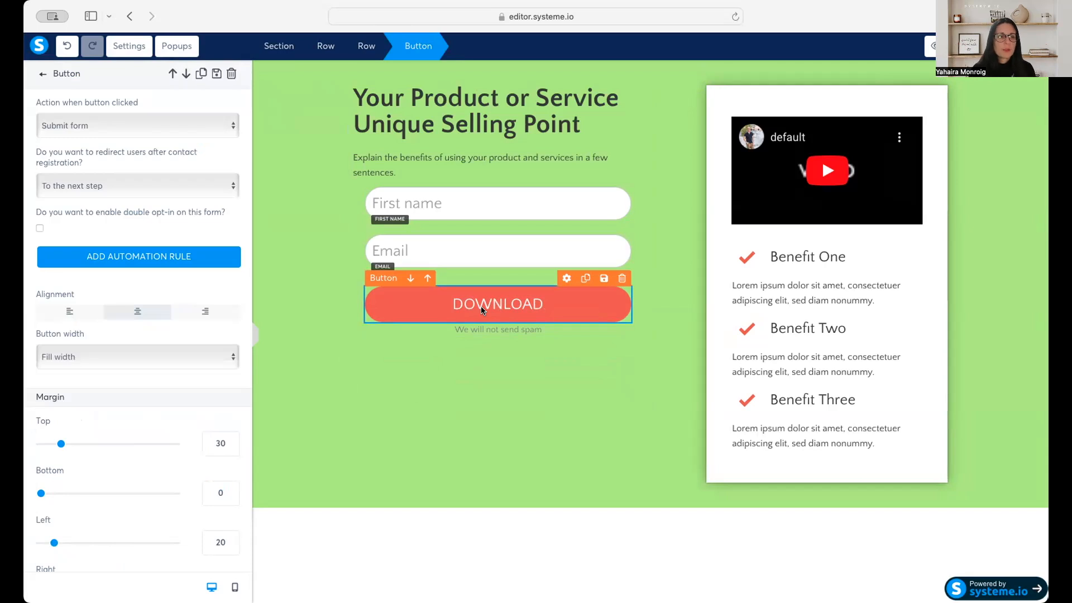
left_click(190, 126)
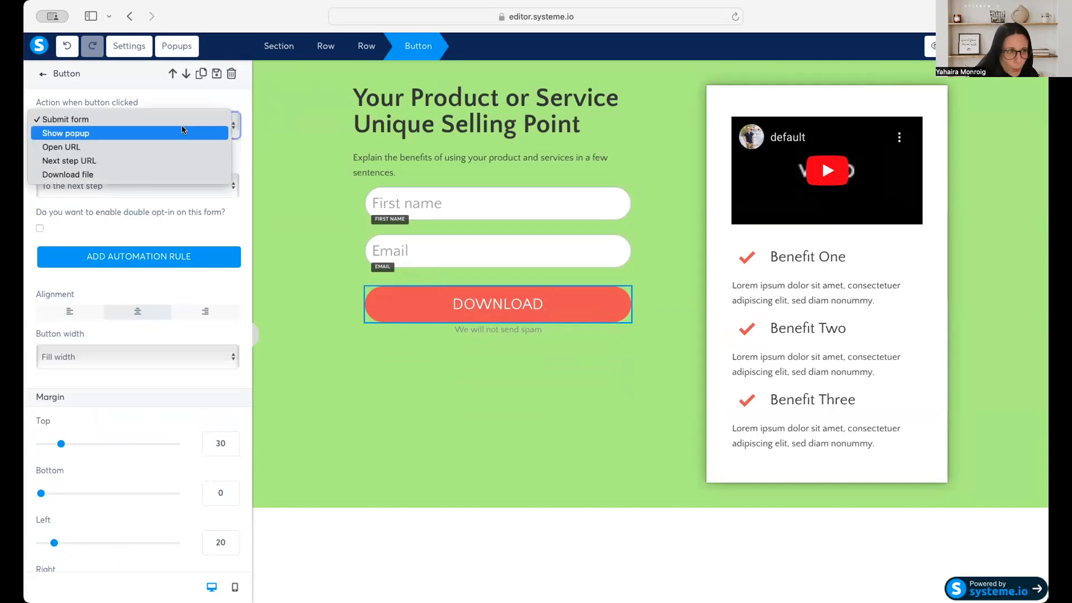
left_click(142, 176)
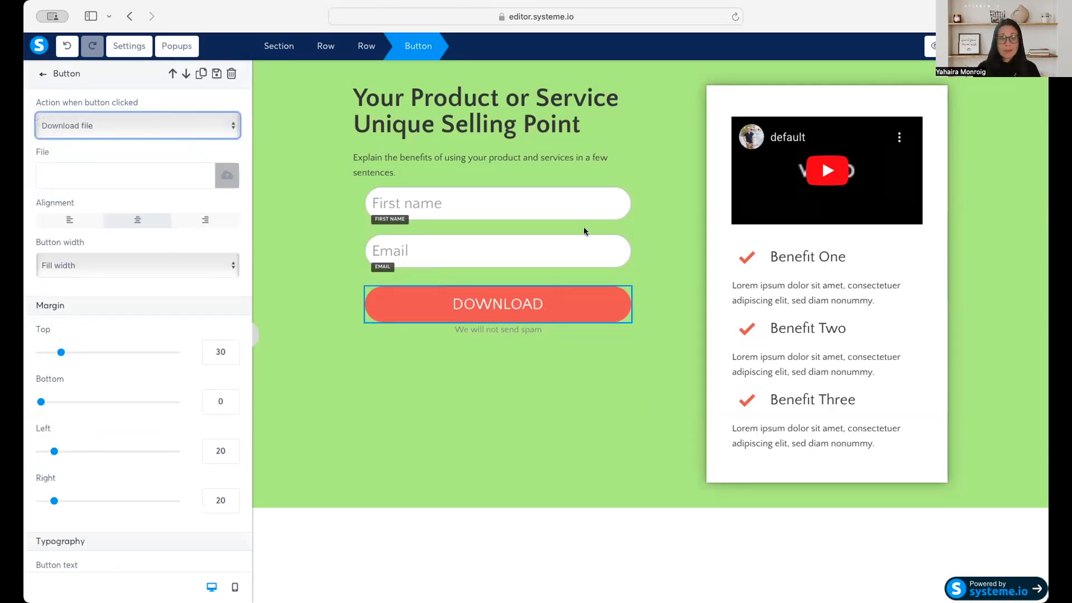
left_click(227, 177)
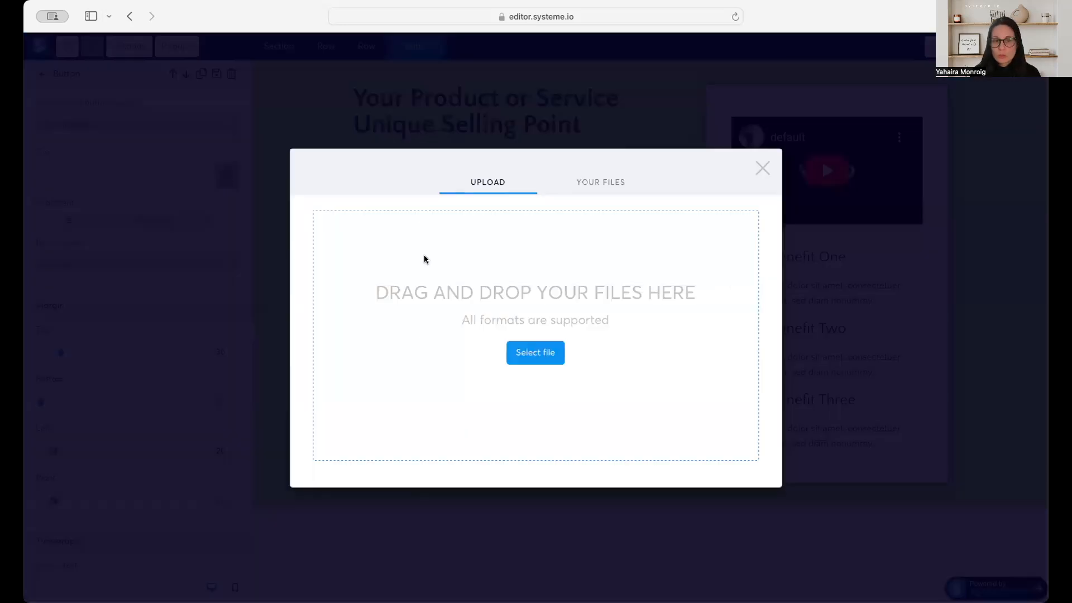
left_click(762, 167)
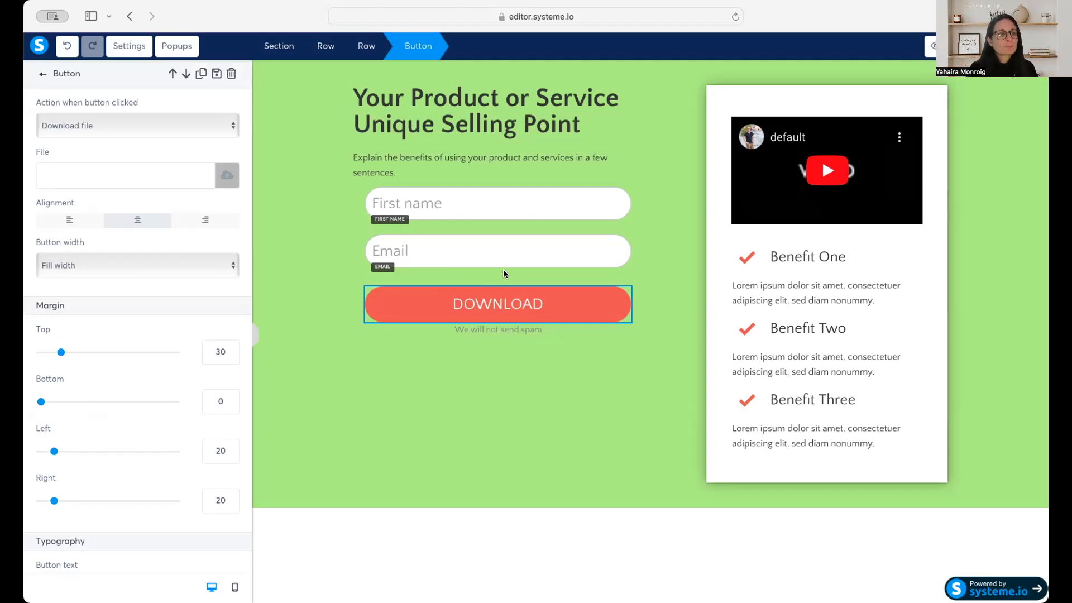
Set the DOWNLOAD button's action to Submit form and keep the redirect after contact registration as To the next step.
left_click(210, 119)
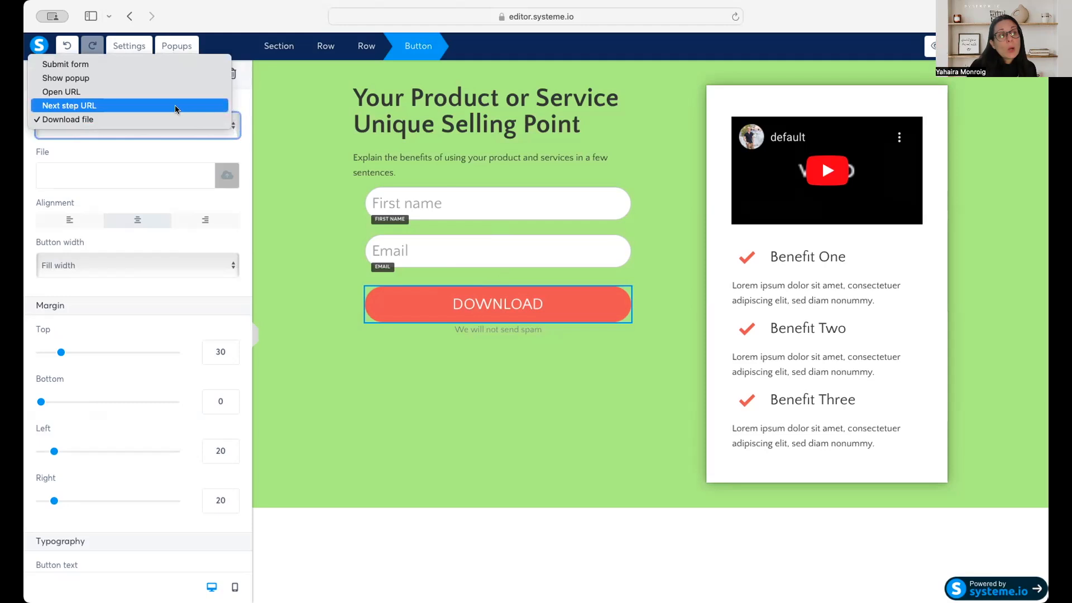
key("Return")
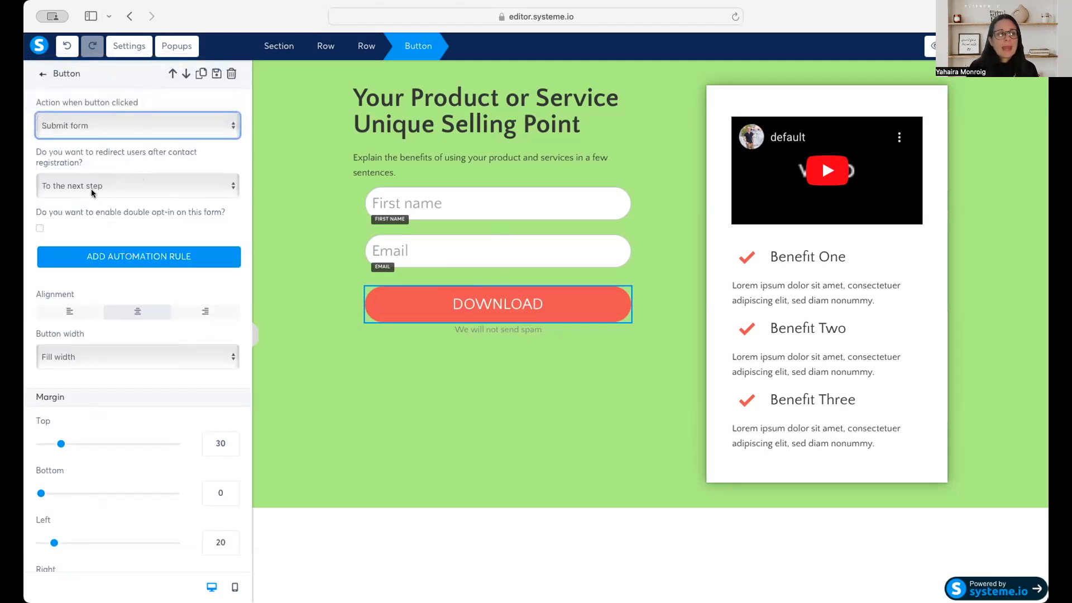
left_click(67, 188)
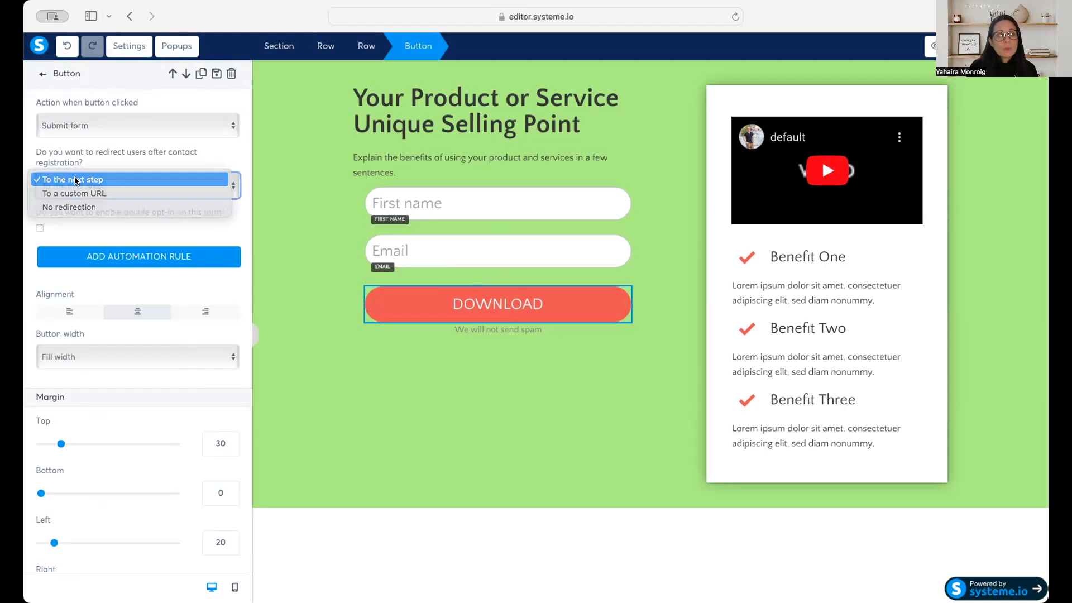
left_click(76, 180)
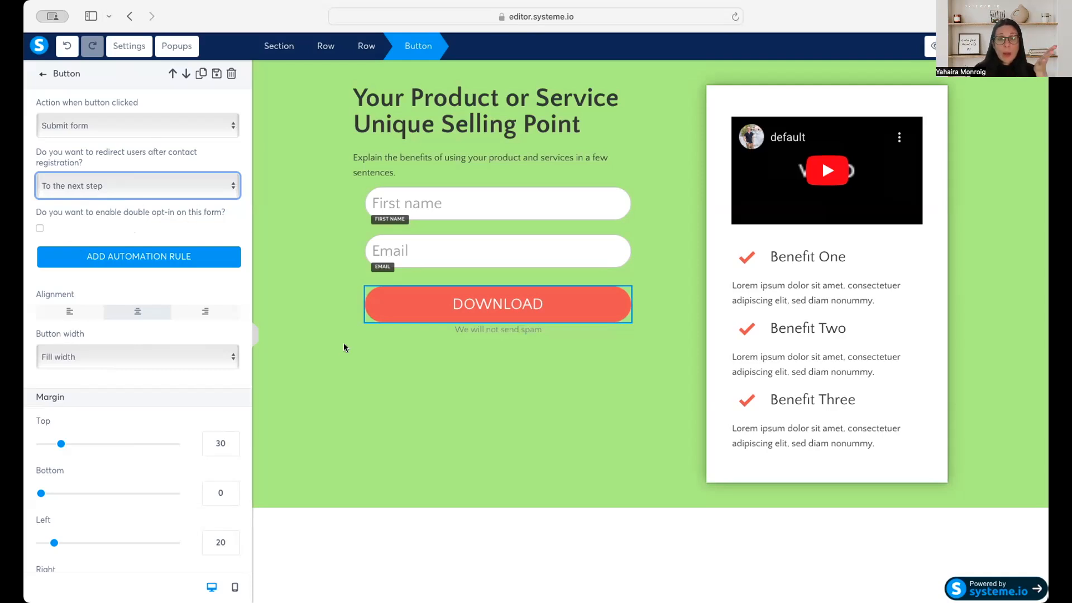
Add an automation rule to the DOWNLOAD button that adds the "Best E-Book Ever" tag to the contact, and save the rule.
left_click(179, 256)
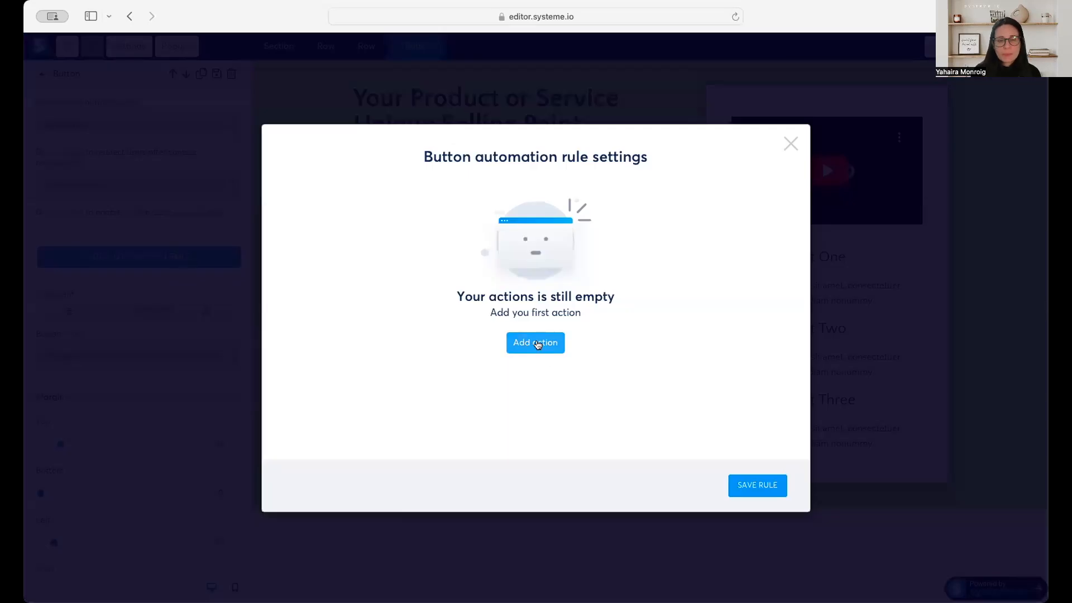
left_click(537, 344)
left_click(383, 136)
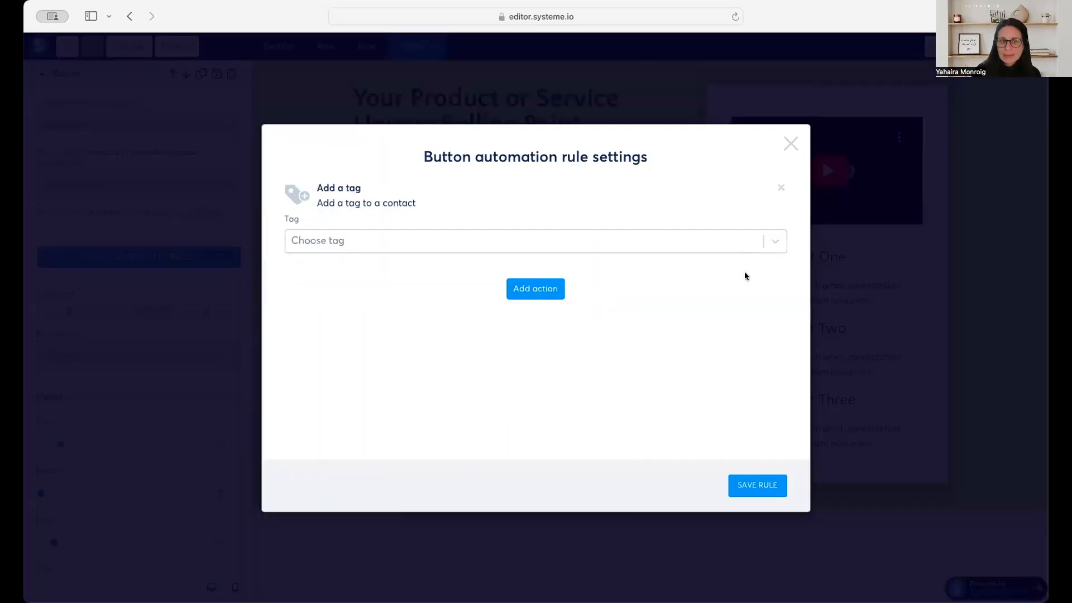
left_click(456, 242)
left_click(395, 270)
left_click(549, 296)
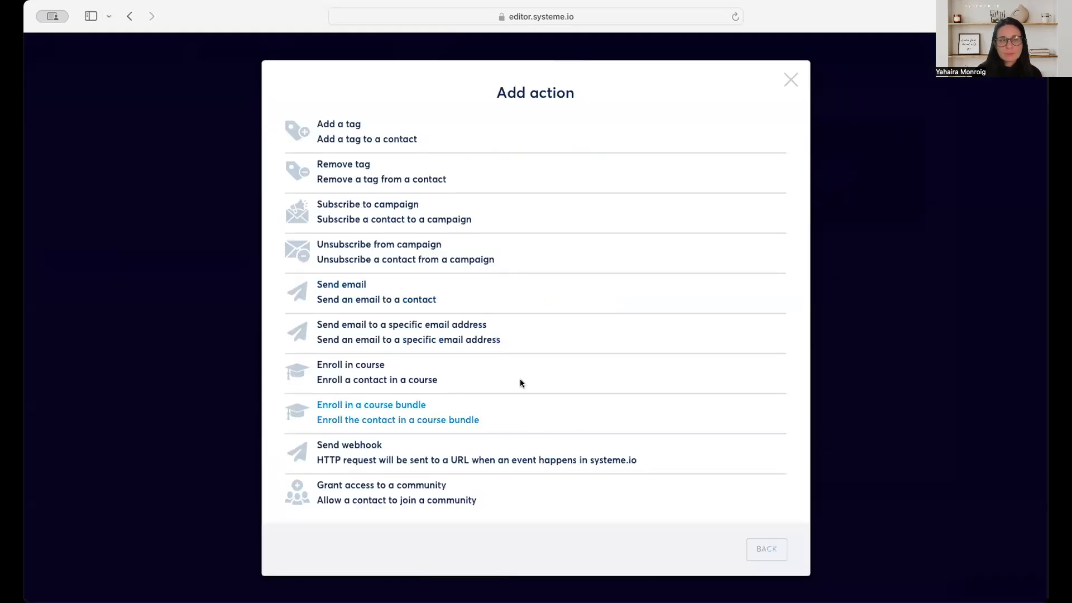
left_click(791, 79)
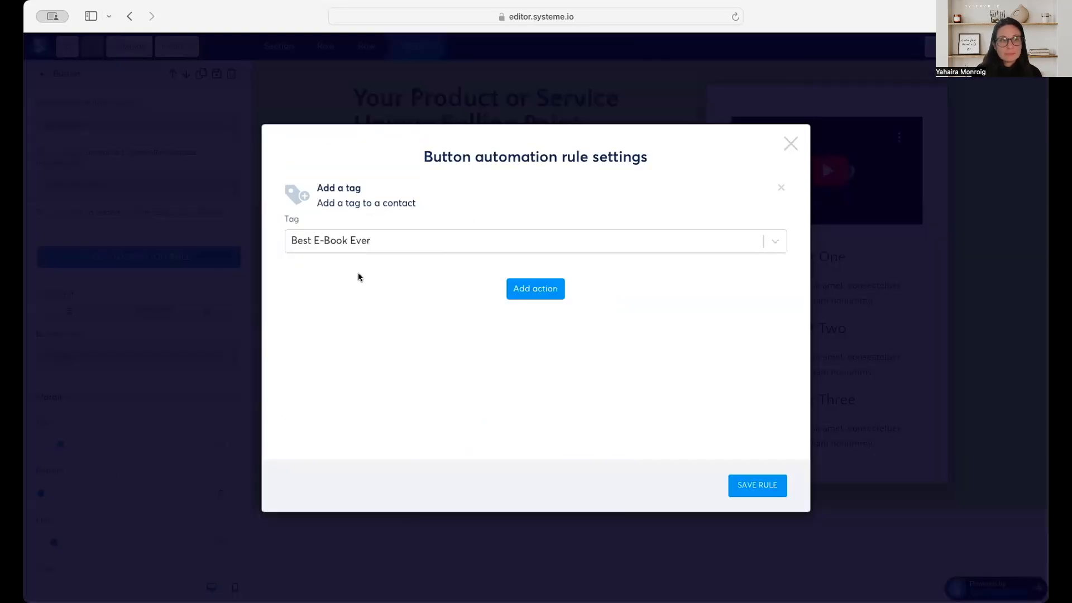
left_click(737, 494)
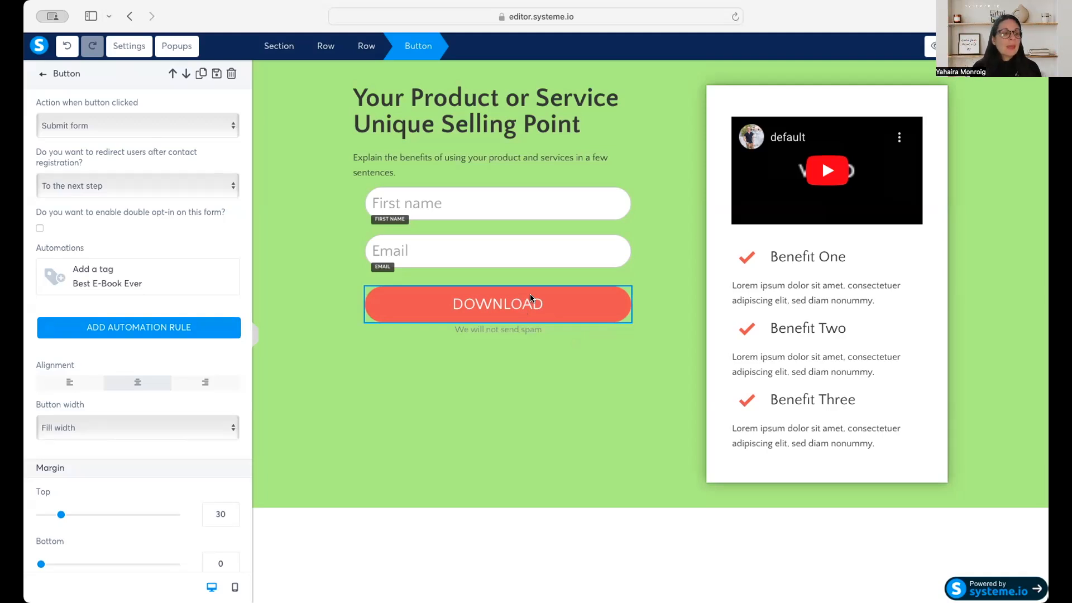
Open the settings of the video above the benefits list and examine its direct link URL.
left_click(759, 184)
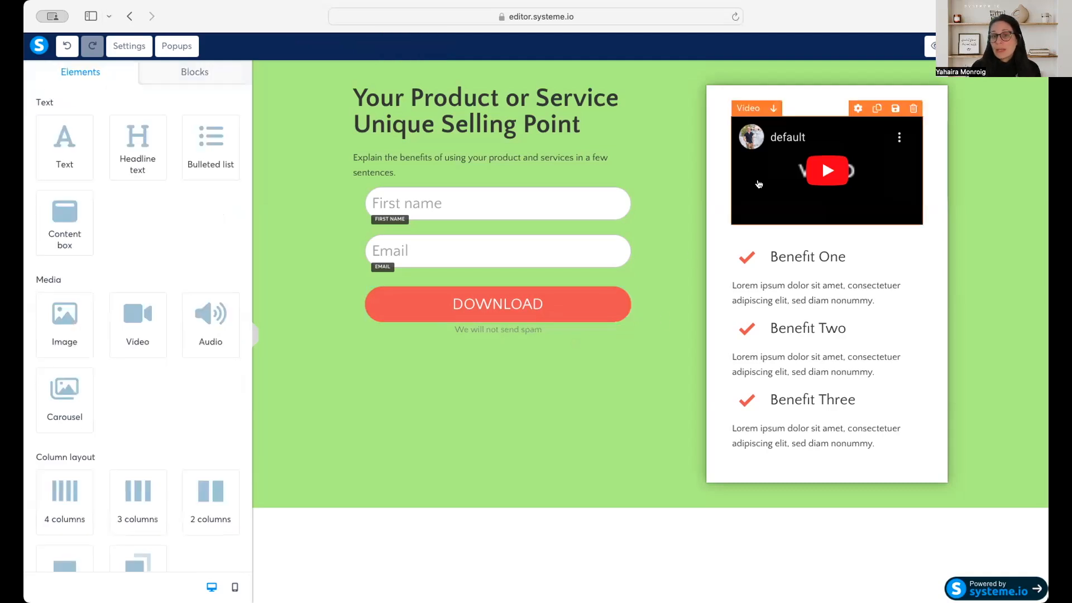
left_click(759, 184)
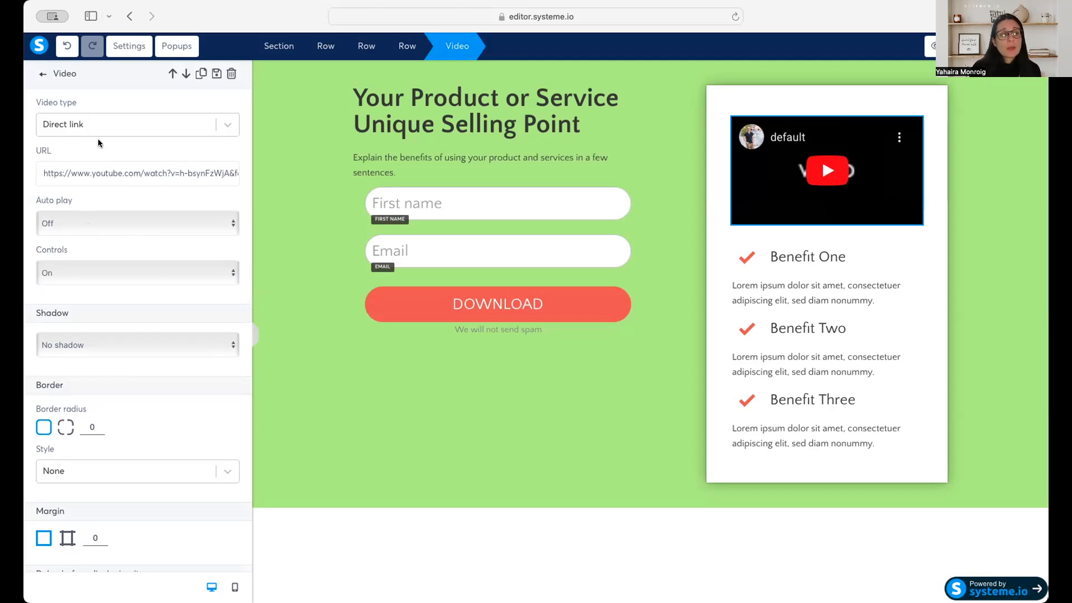
triple_click(135, 172)
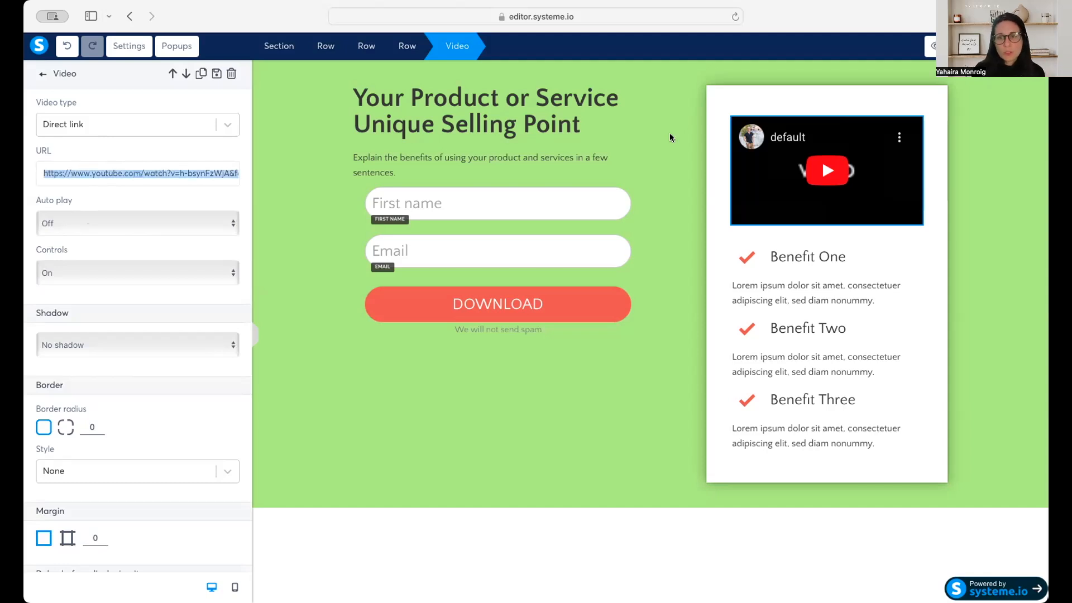
left_click(826, 171)
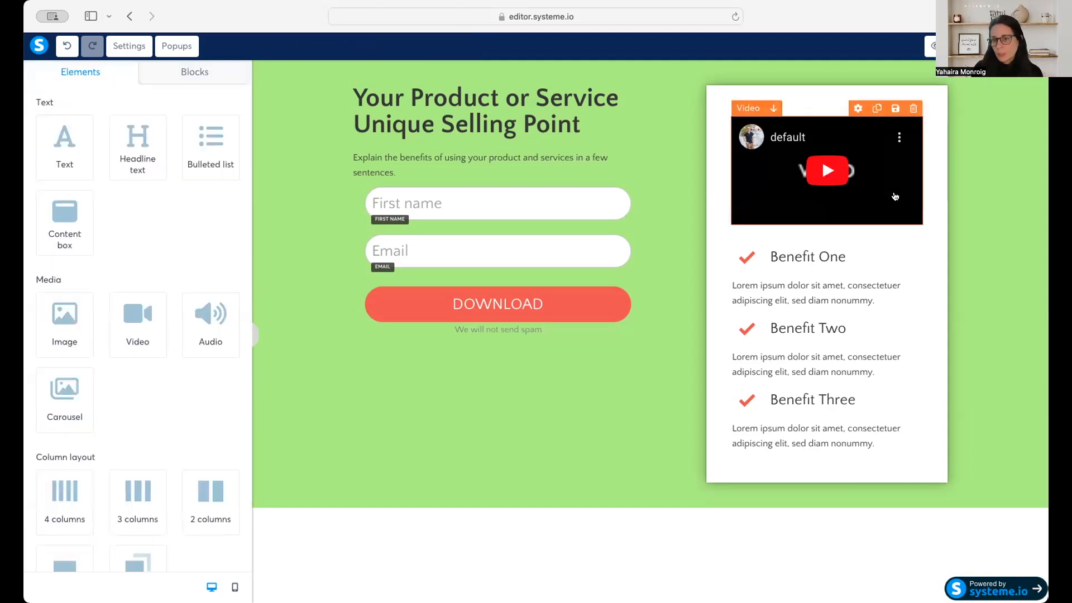
Set the video's type to Upload file and open its video upload window, closing it without choosing a file.
left_click(895, 197)
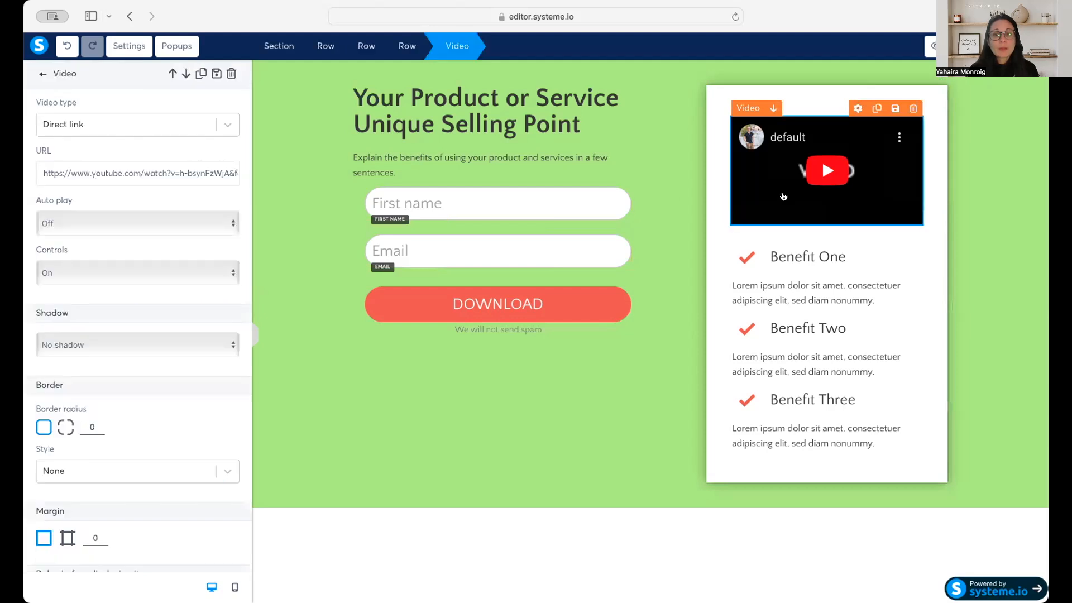
left_click(227, 126)
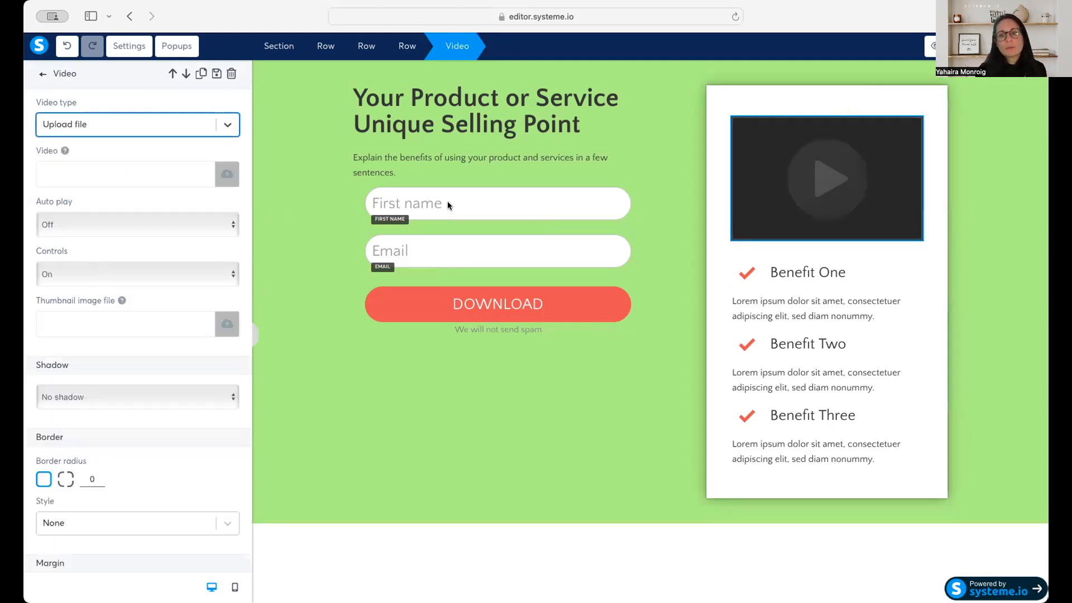
left_click(223, 182)
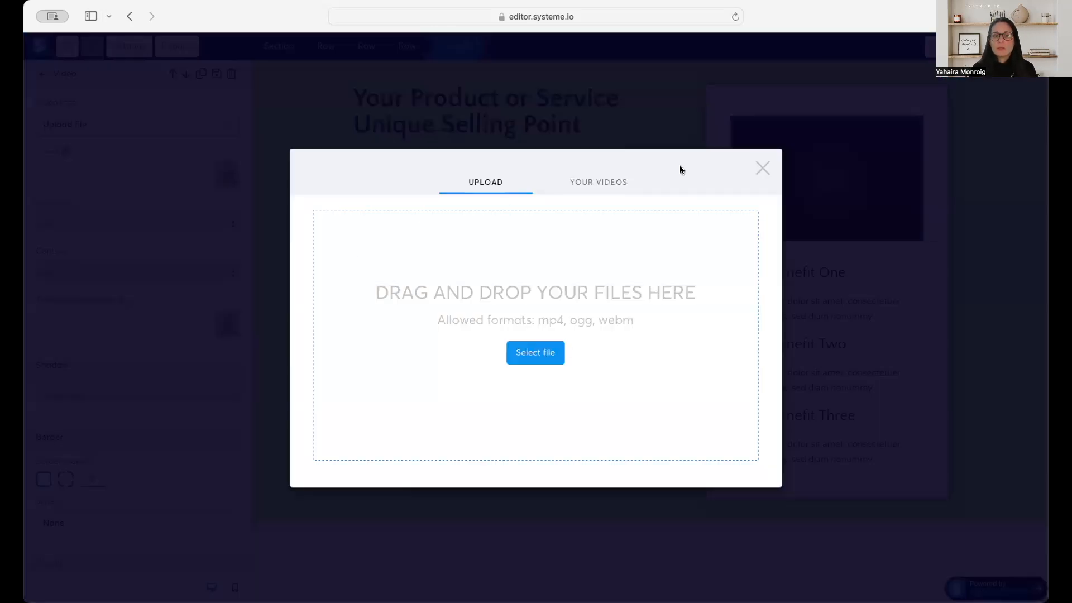
left_click(764, 168)
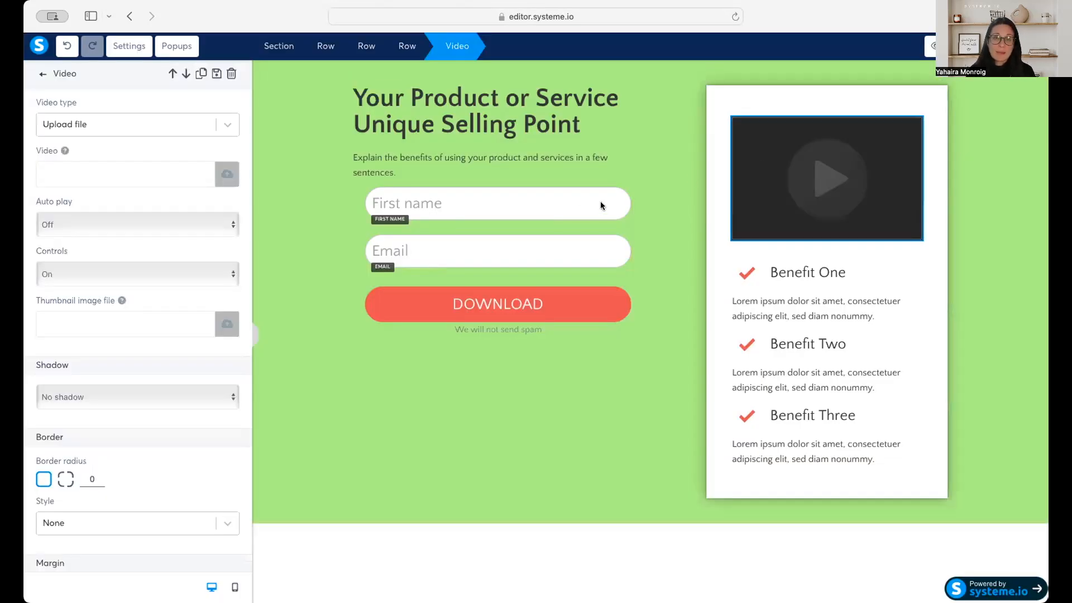
Examine the editing options of the Benefit One heading, its description text and its checkmark image.
double_click(791, 268)
left_click(798, 303)
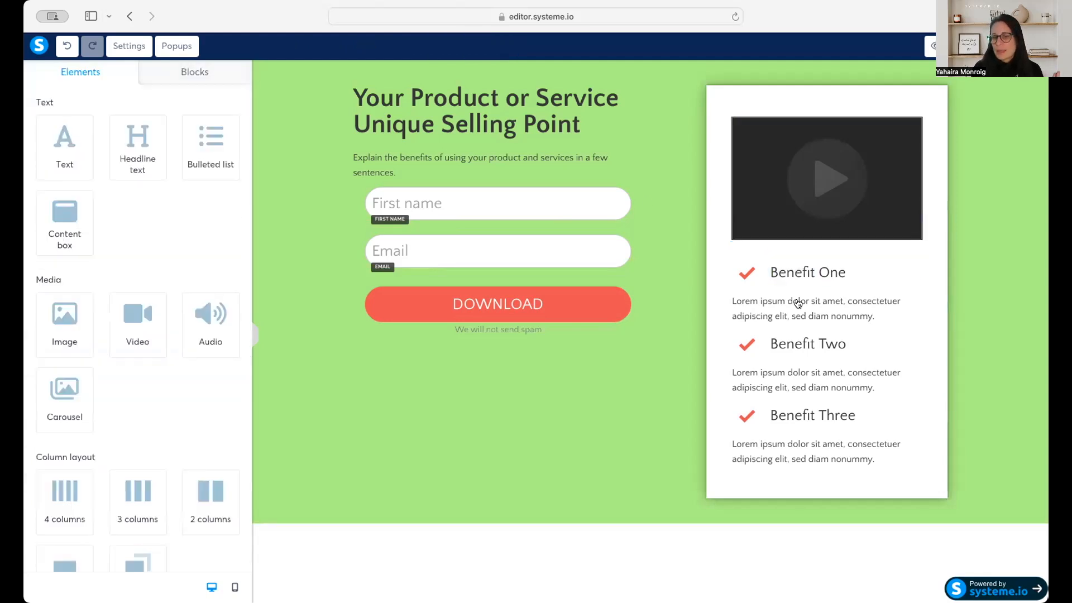
left_click(748, 274)
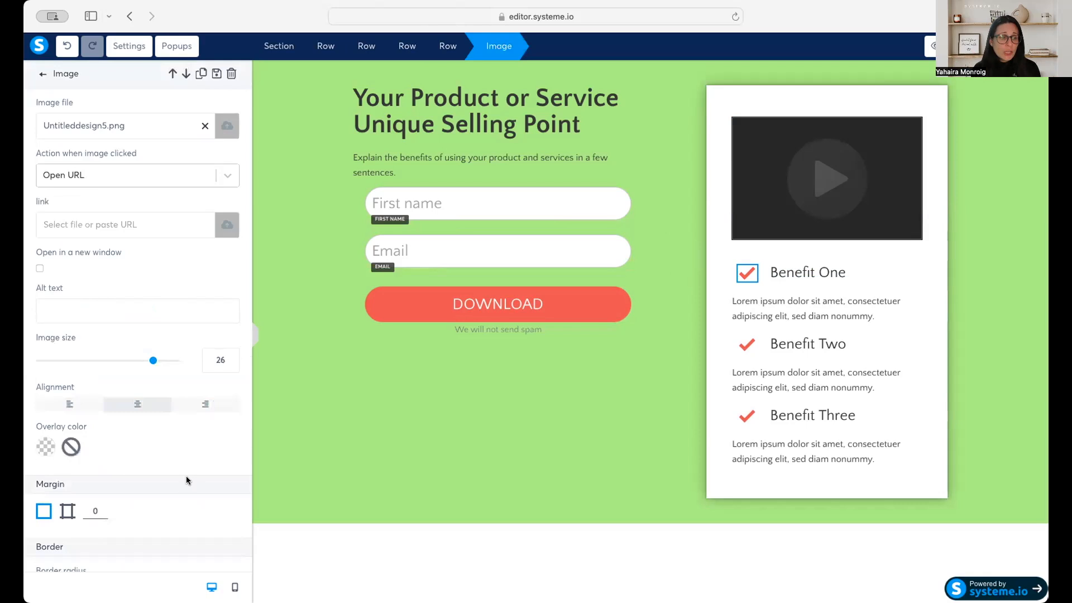
scroll(183, 473, "down", 5)
scroll(183, 472, "down", 3)
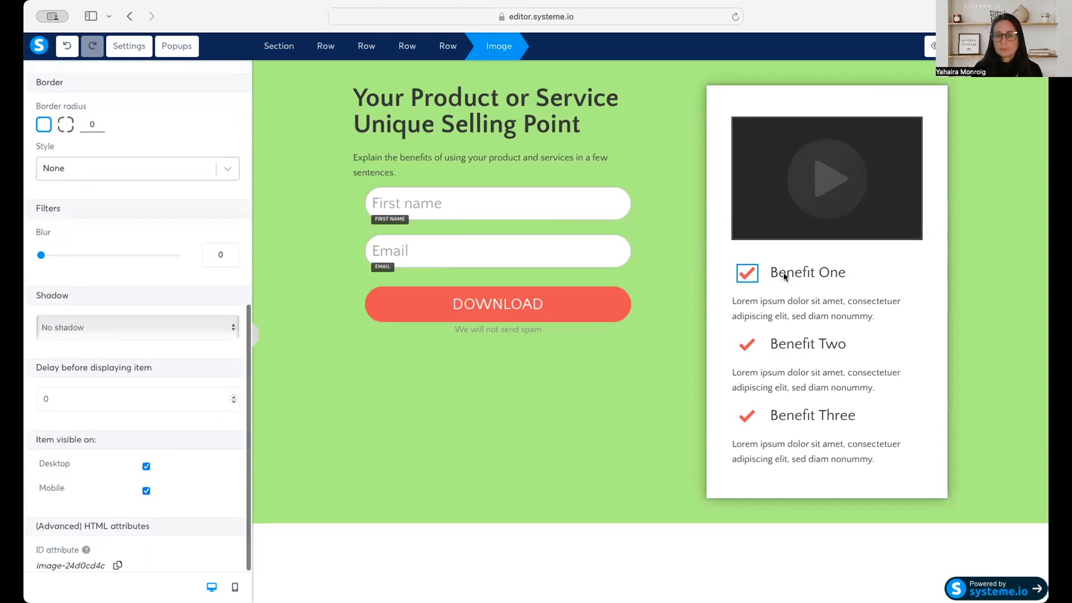
left_click(699, 421)
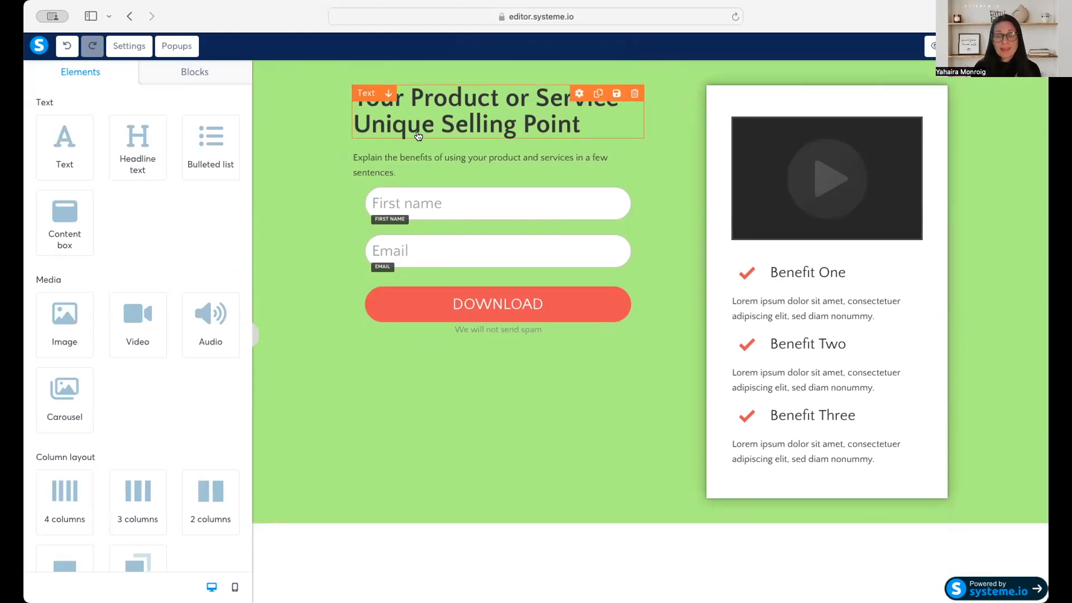
Preview the squeeze page in a separate browser tab and return to the editor.
left_click(931, 46)
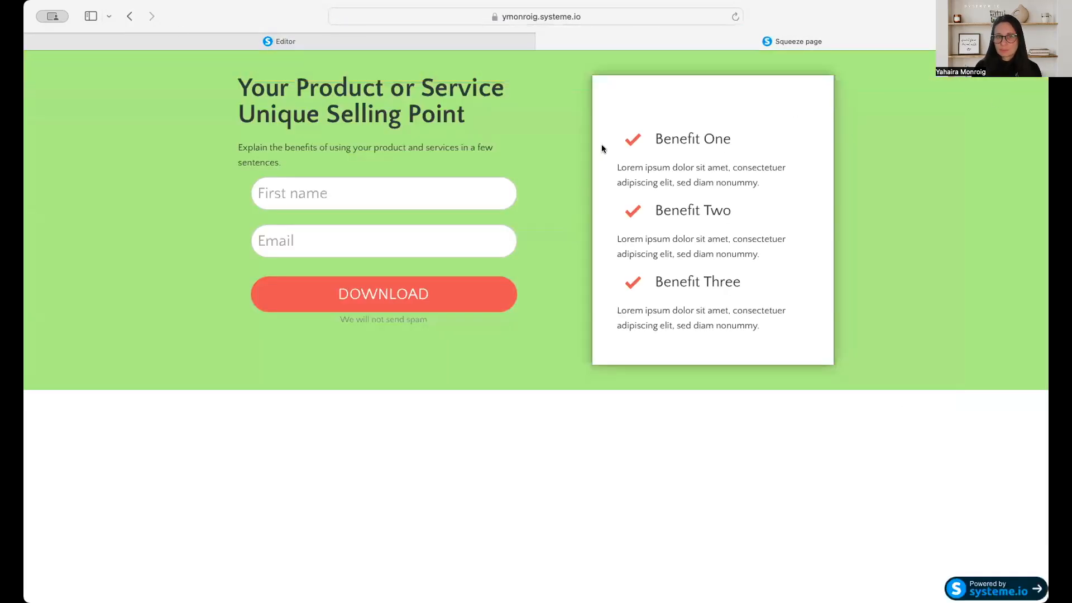
left_click(544, 41)
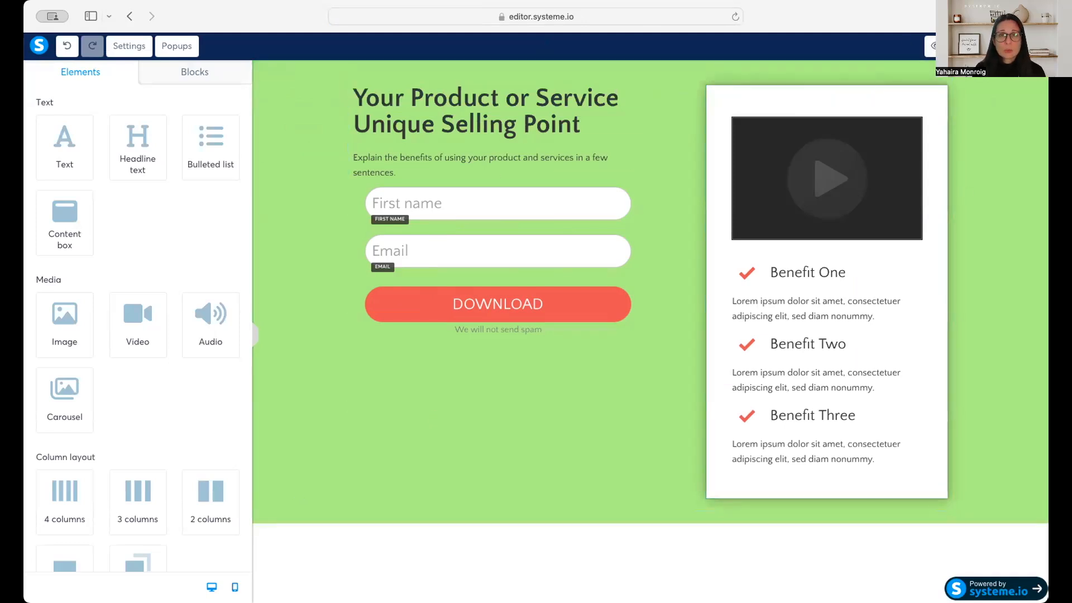
Switch the editor to the mobile version of the page and review its layout down to the Benefit Three text.
left_click(235, 587)
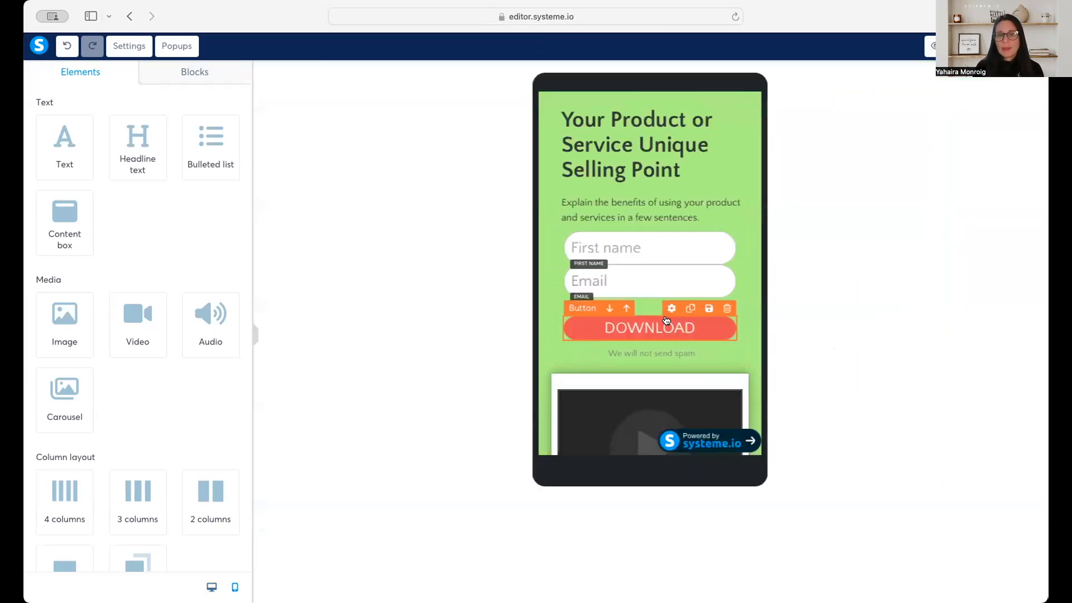
scroll(683, 325, "down", 5)
scroll(682, 324, "down", 3)
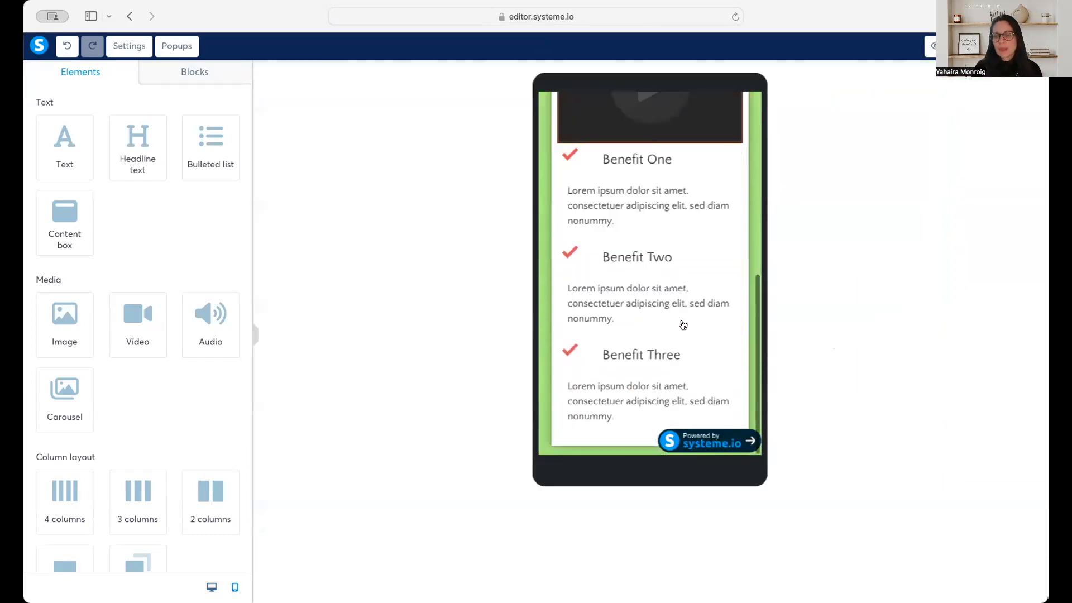
scroll(682, 324, "up", 8)
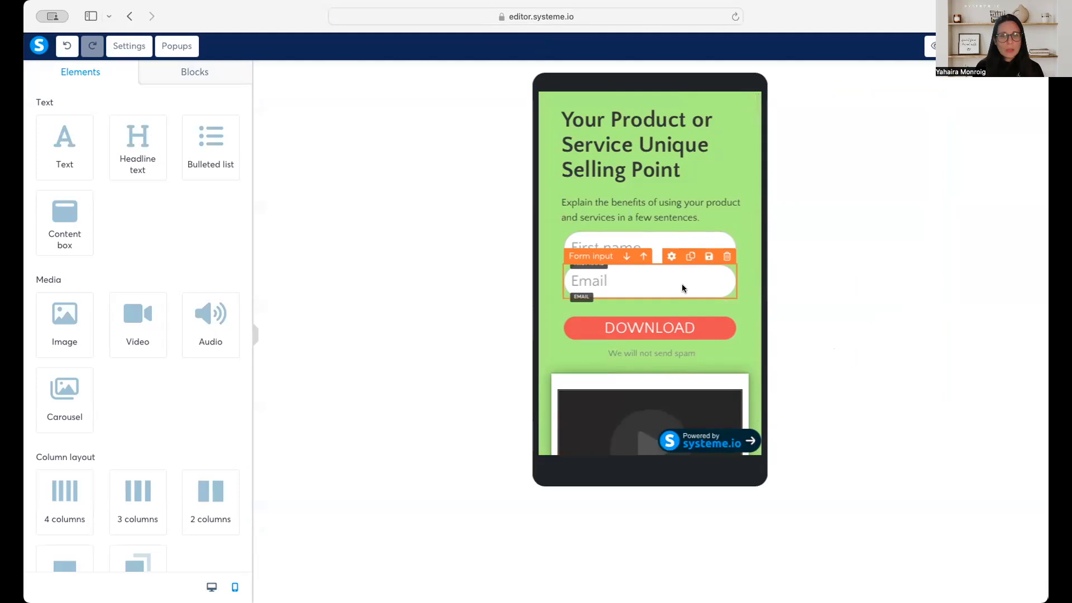
Set the Email form input's top margin to 14 in the mobile layout.
left_click(682, 284)
scroll(125, 404, "down", 6)
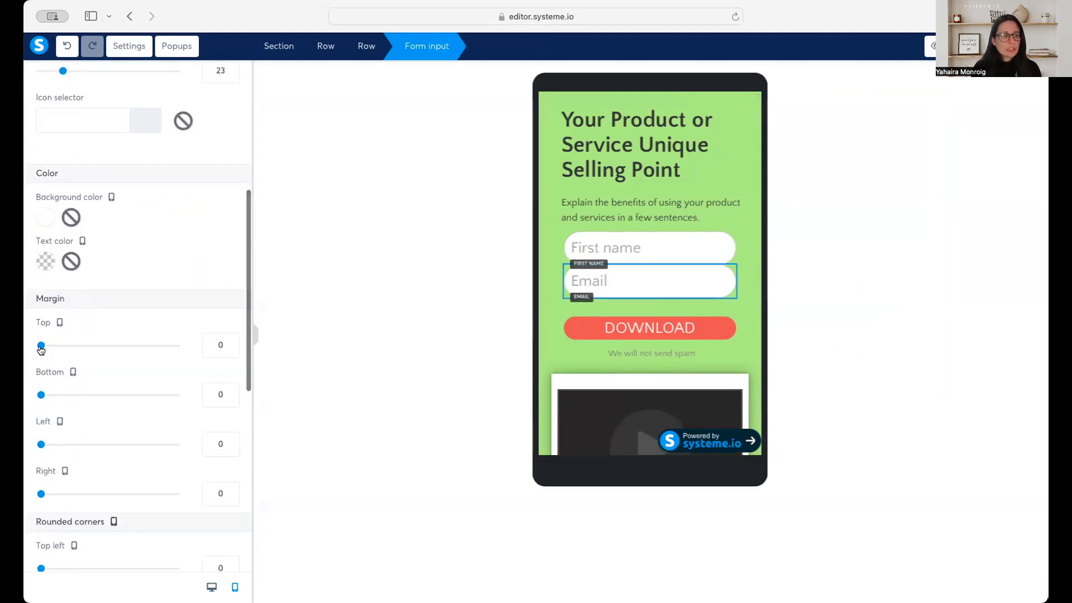
left_click_drag(41, 348, 49, 349)
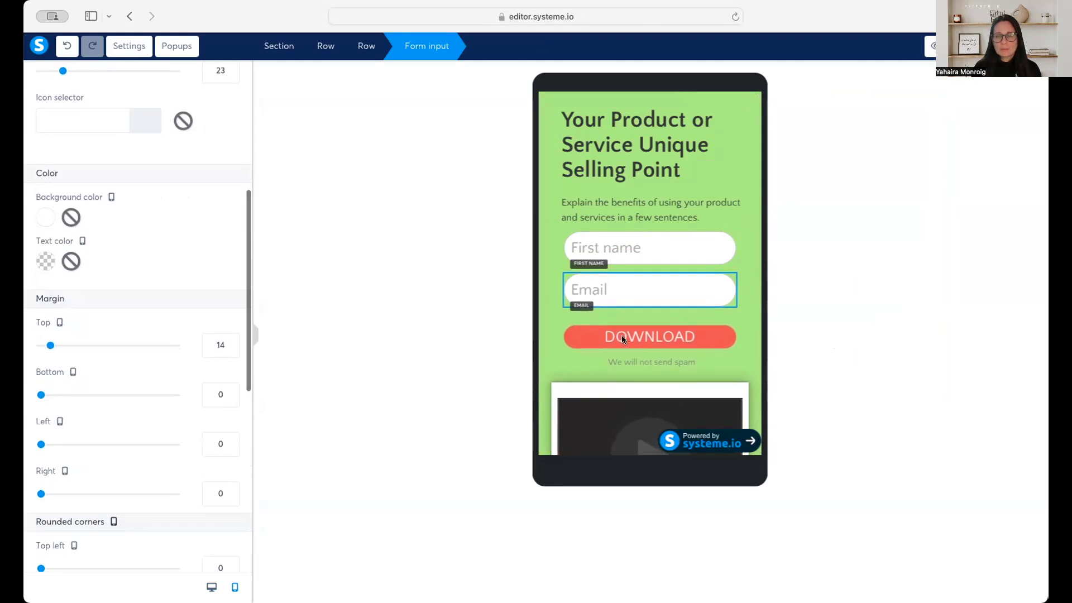
Set the First name form input's top margin to 11 in the mobile layout.
left_click(609, 233)
scroll(136, 399, "down", 5)
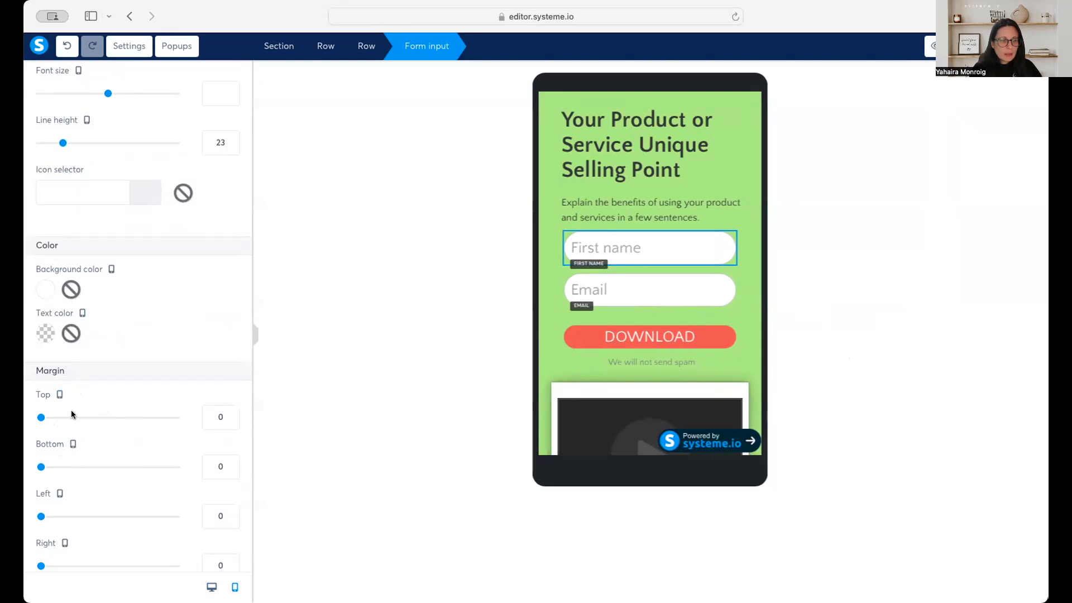
left_click(232, 415)
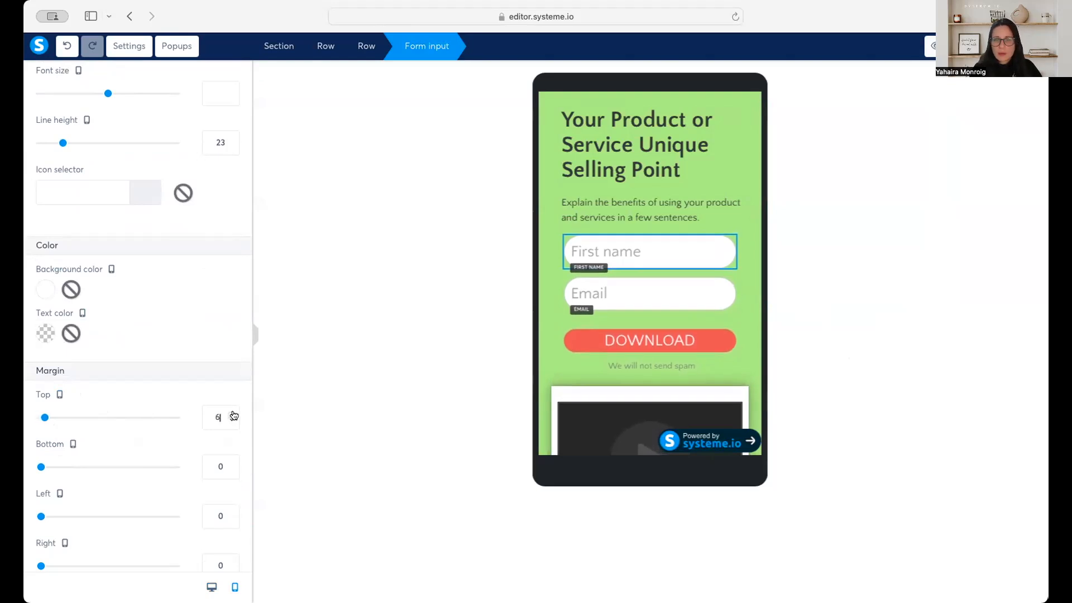
left_click(232, 415)
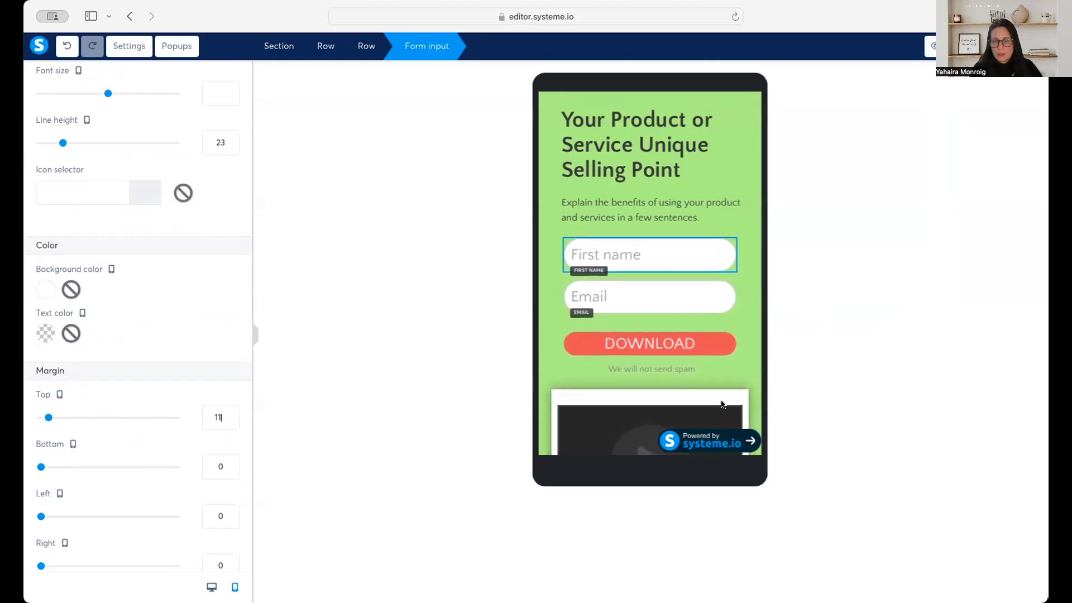
left_click(778, 362)
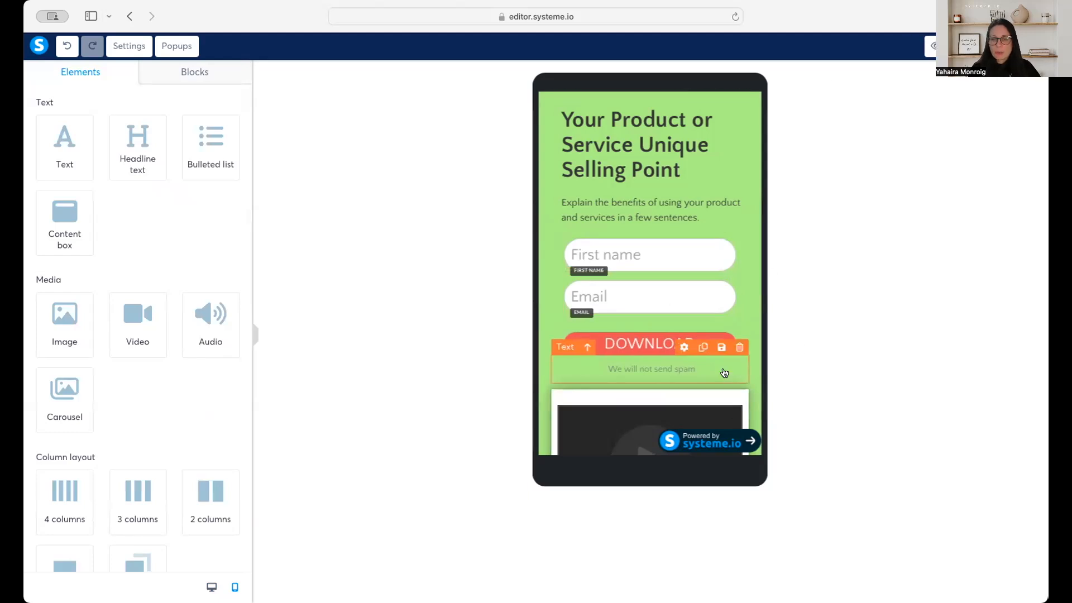
Switch the editor back to the desktop version and add an empty section above the green opt-in section.
scroll(723, 372, "down", 5)
scroll(724, 373, "down", 5)
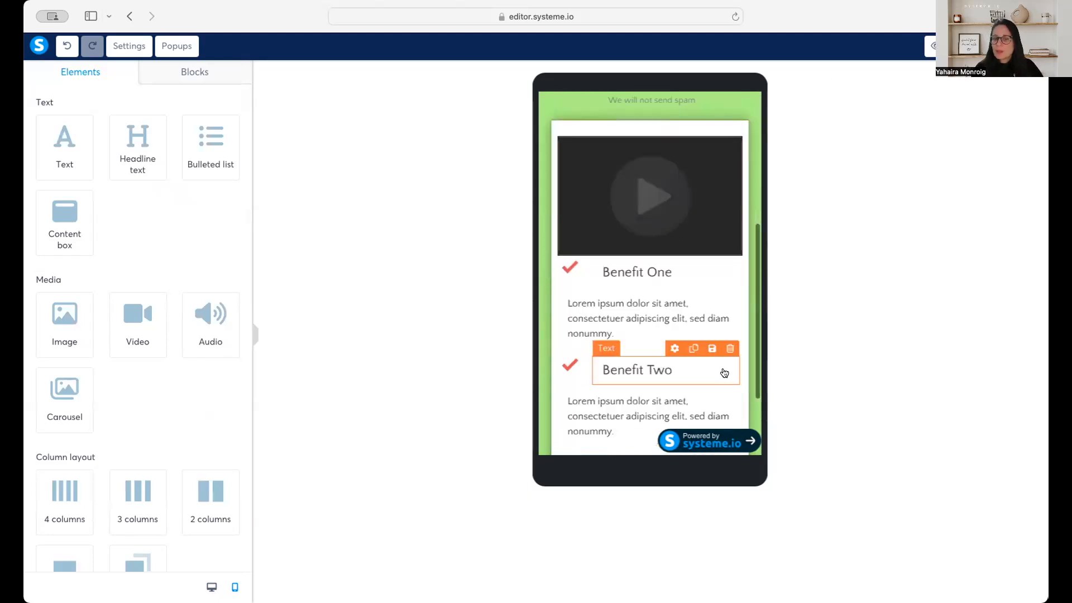
scroll(721, 375, "up", 2)
scroll(721, 375, "up", 6)
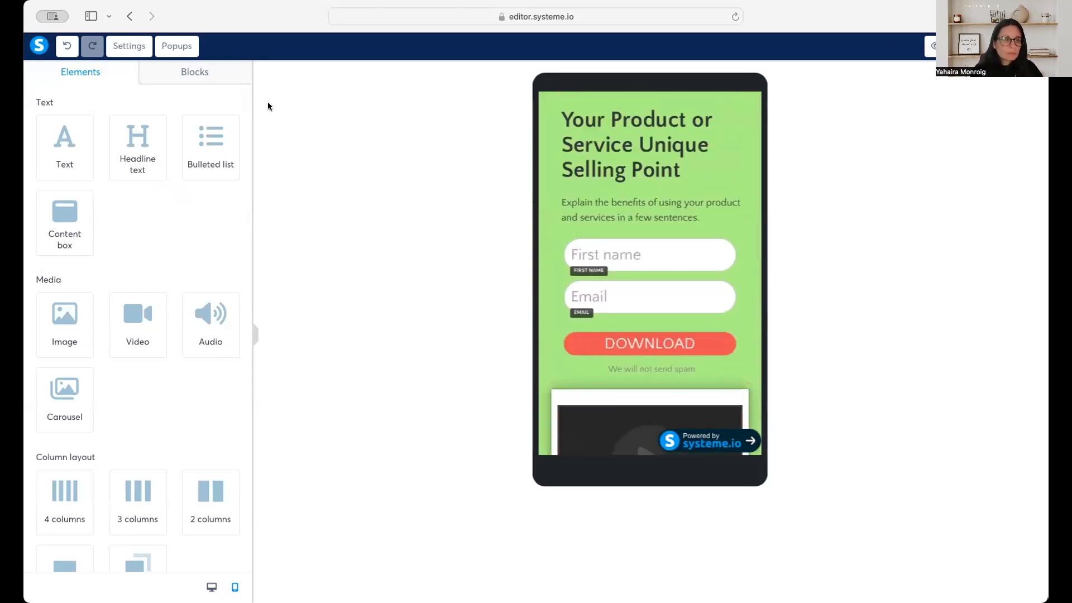
left_click(211, 586)
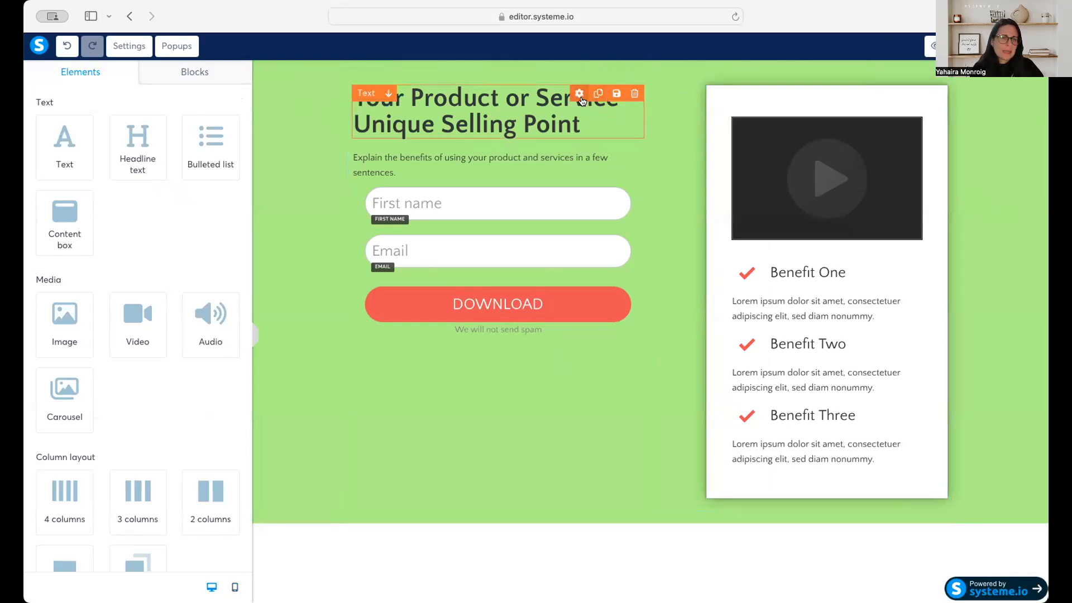
scroll(156, 331, "down", 3)
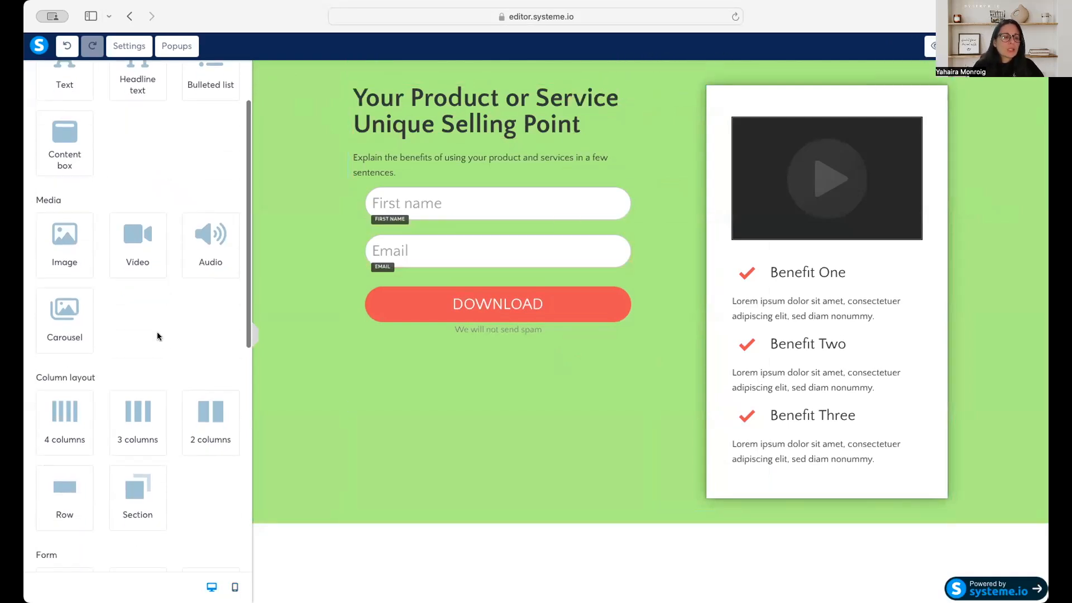
left_click_drag(140, 483, 340, 62)
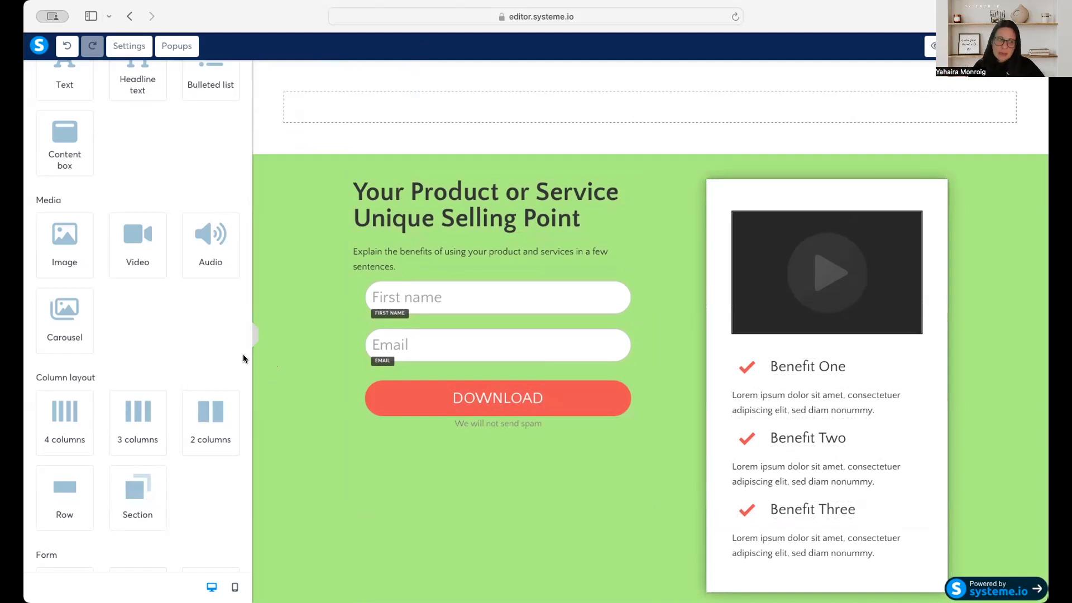
Try an image element in the empty section above the opt-in form, look at its settings and undo the addition.
left_click_drag(65, 232, 556, 109)
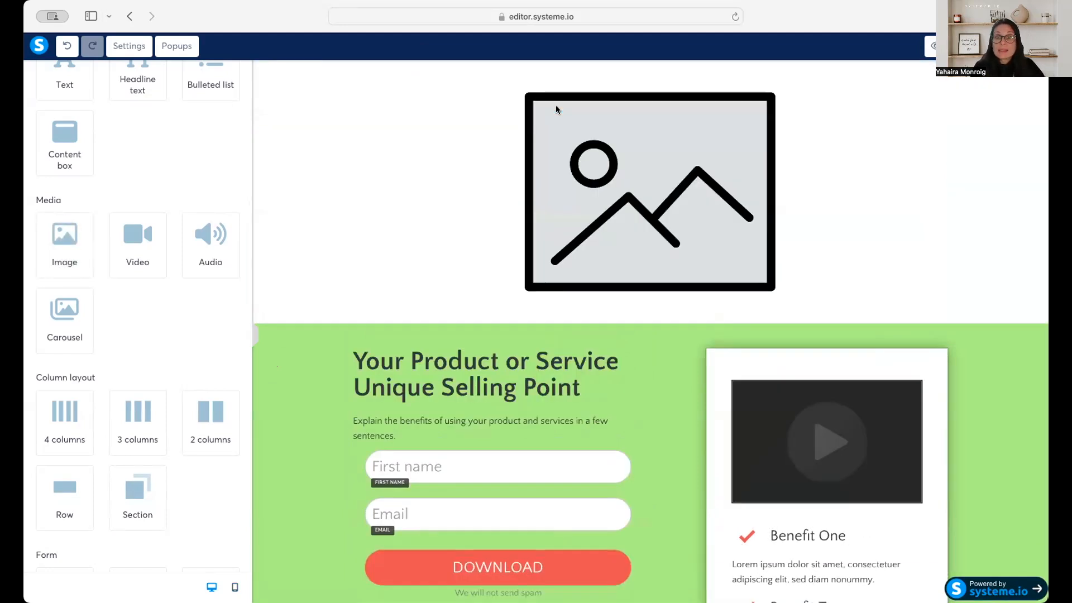
left_click(644, 148)
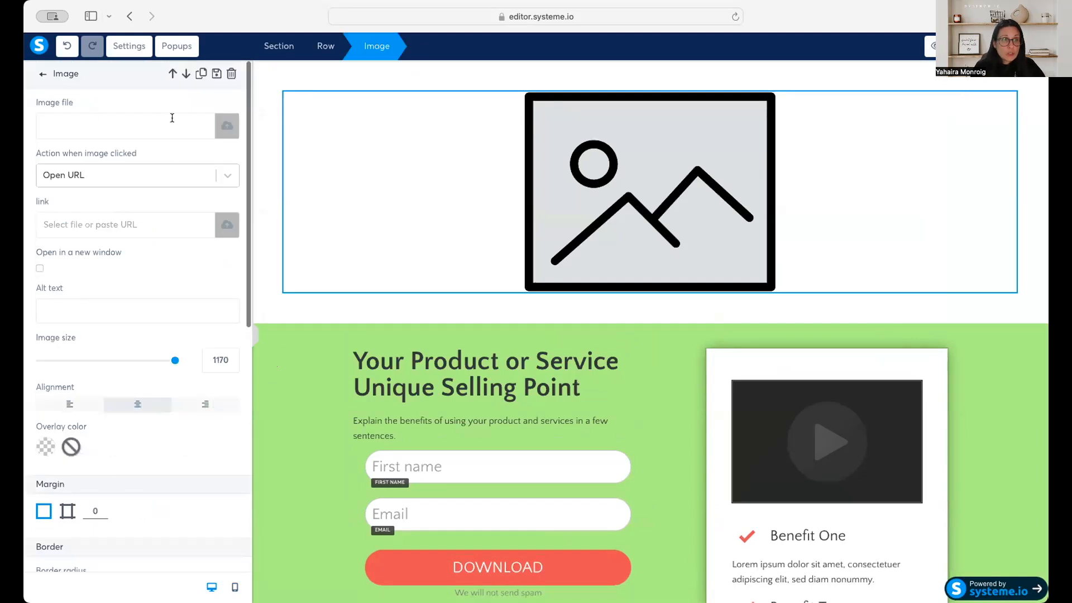
left_click(63, 46)
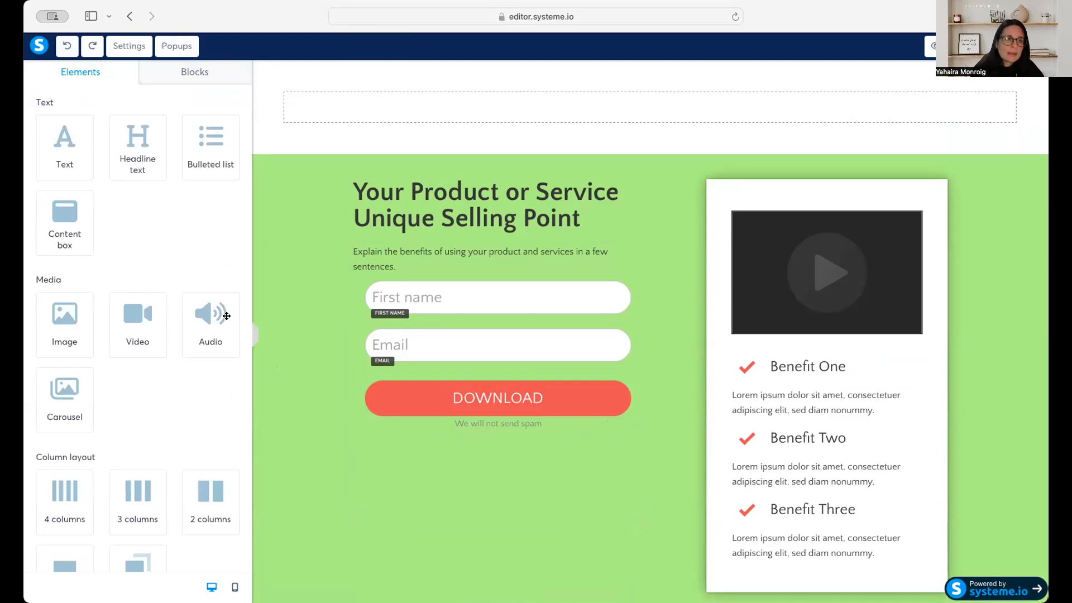
Move the empty section below the green opt-in section.
left_click(300, 68)
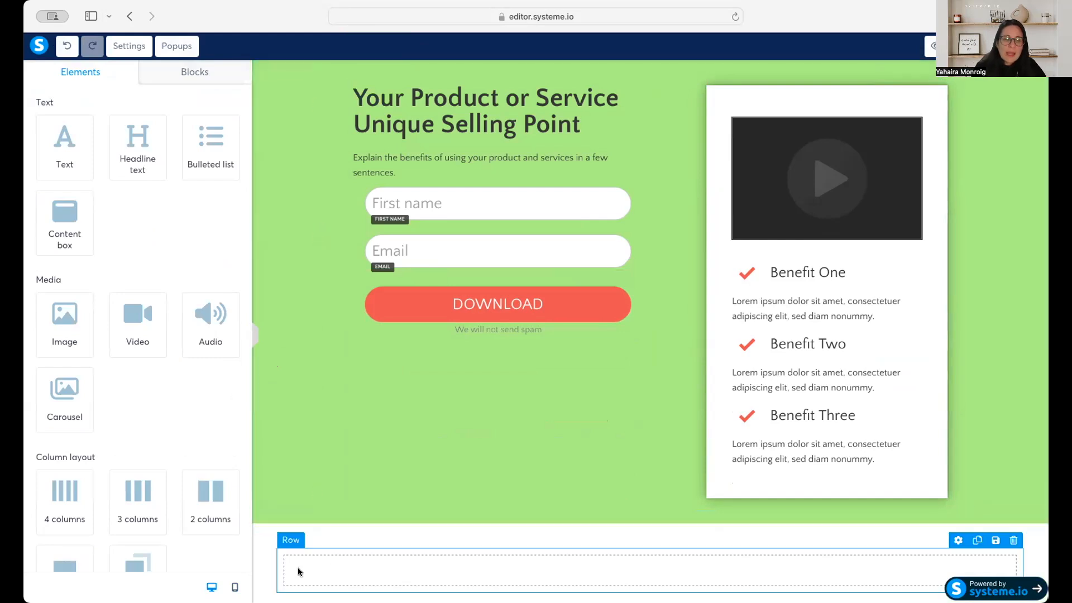
left_click(300, 515)
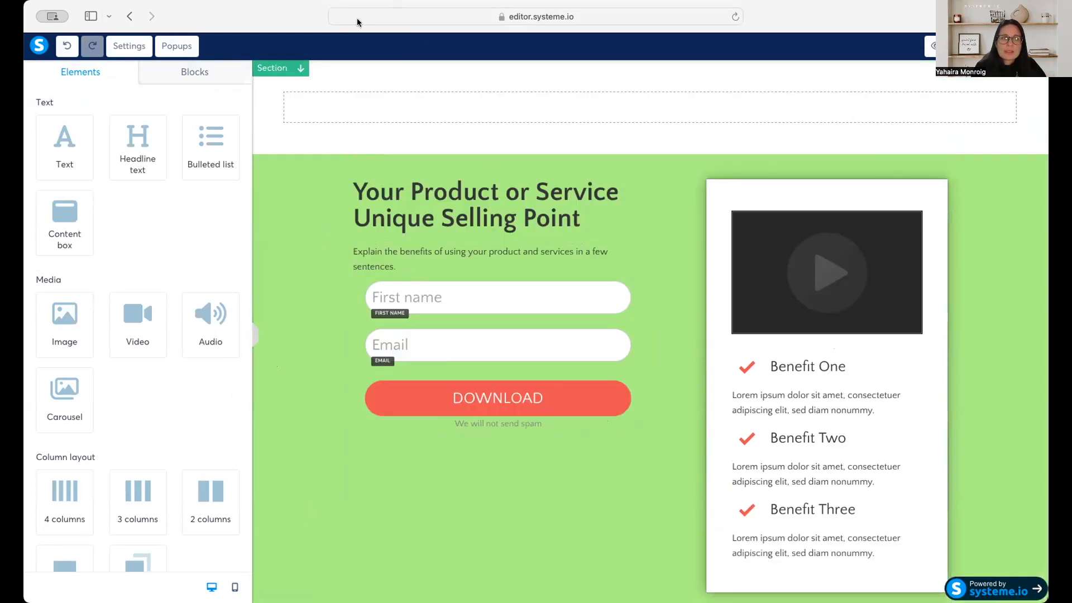
left_click(299, 67)
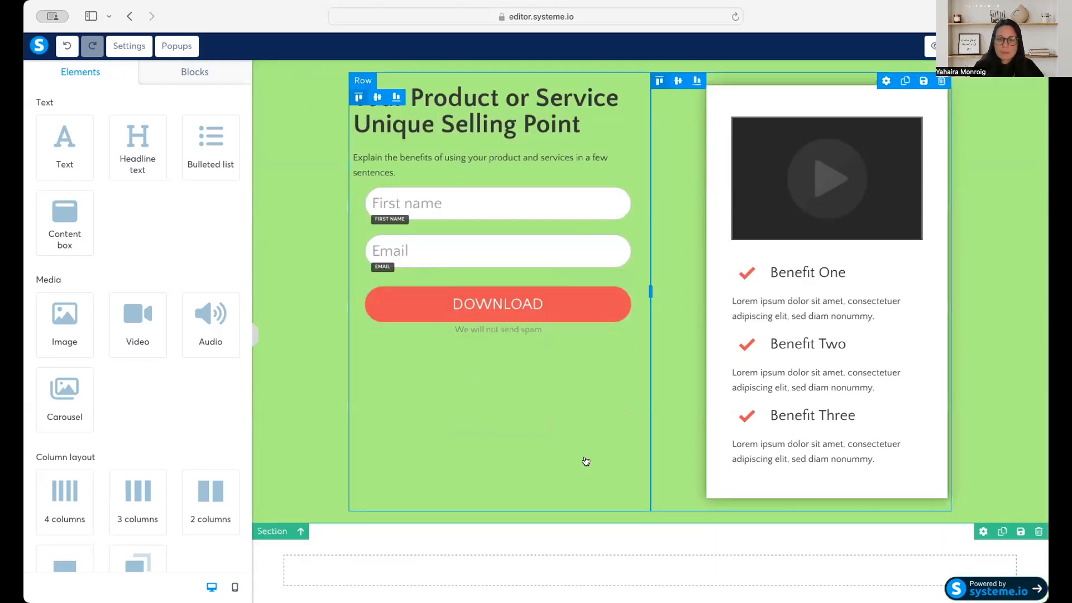
Try an audio player and a carousel one after the other in the empty section, undoing each addition.
scroll(586, 461, "down", 1)
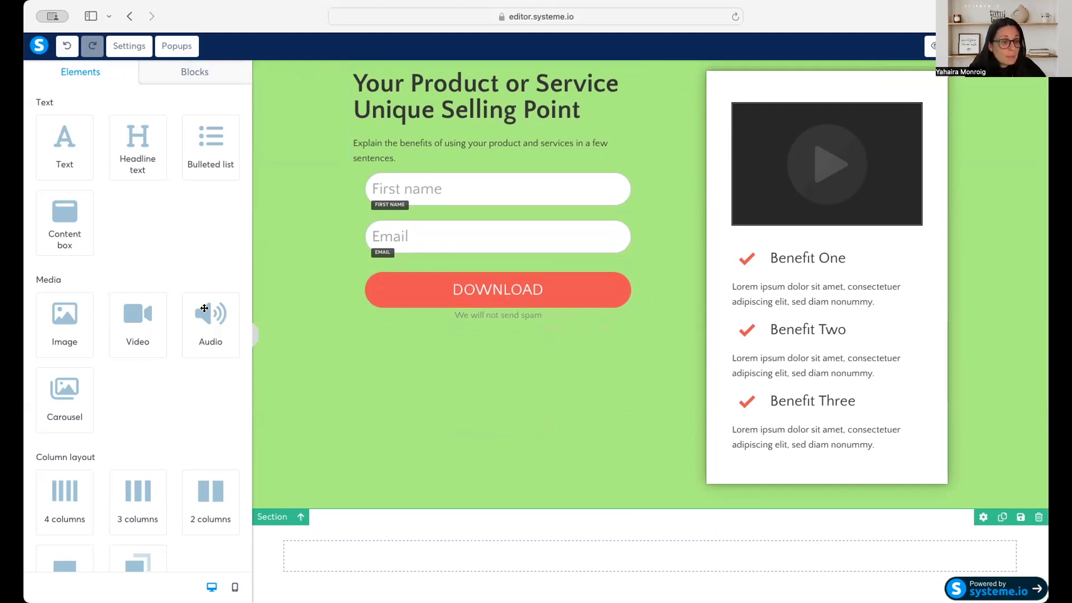
left_click_drag(209, 311, 441, 561)
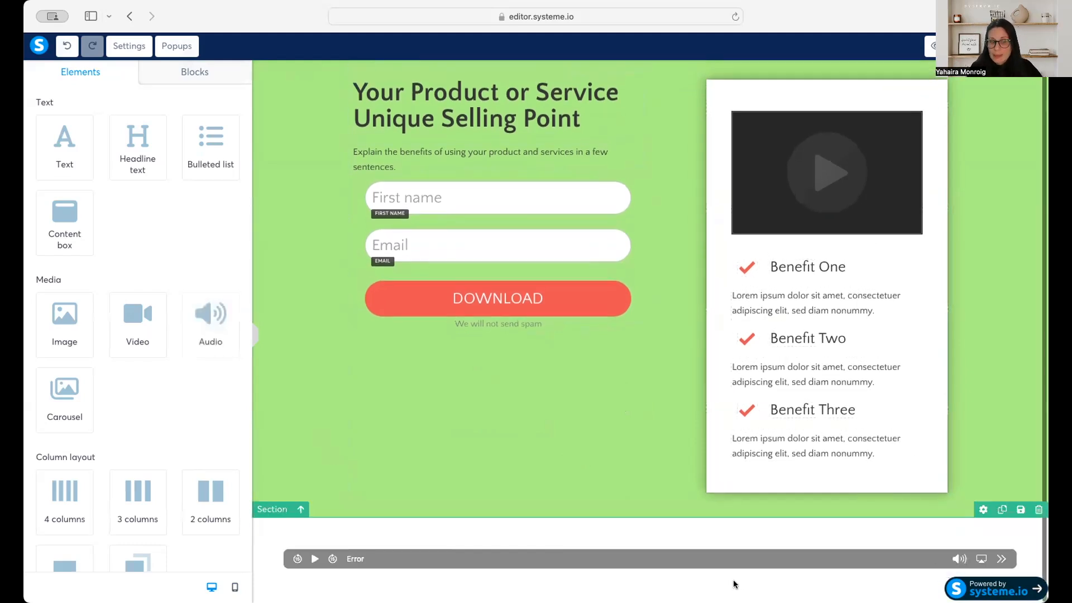
left_click(73, 47)
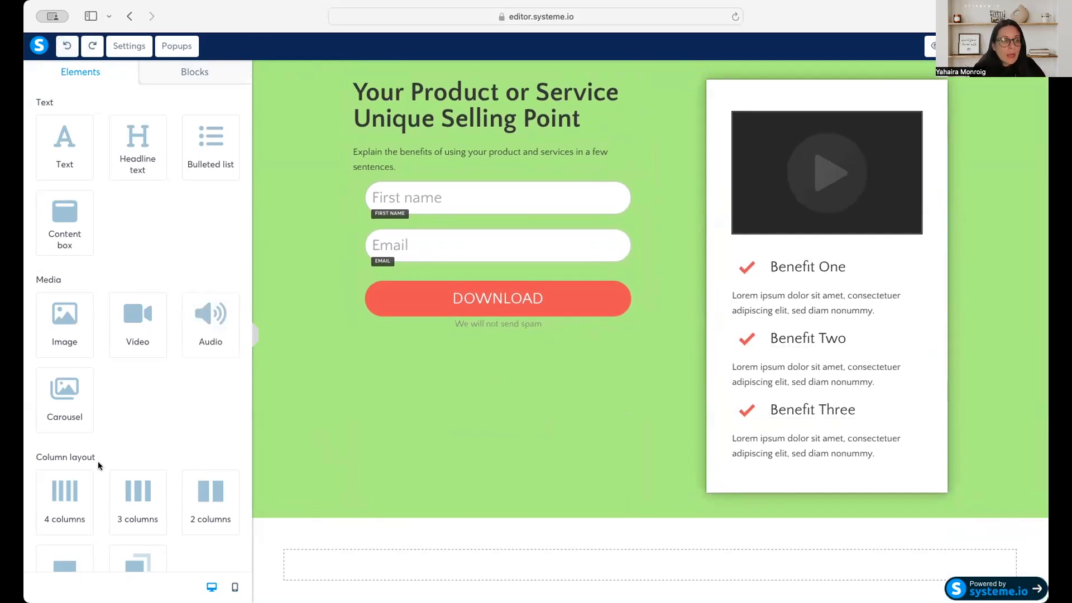
left_click_drag(64, 397, 617, 575)
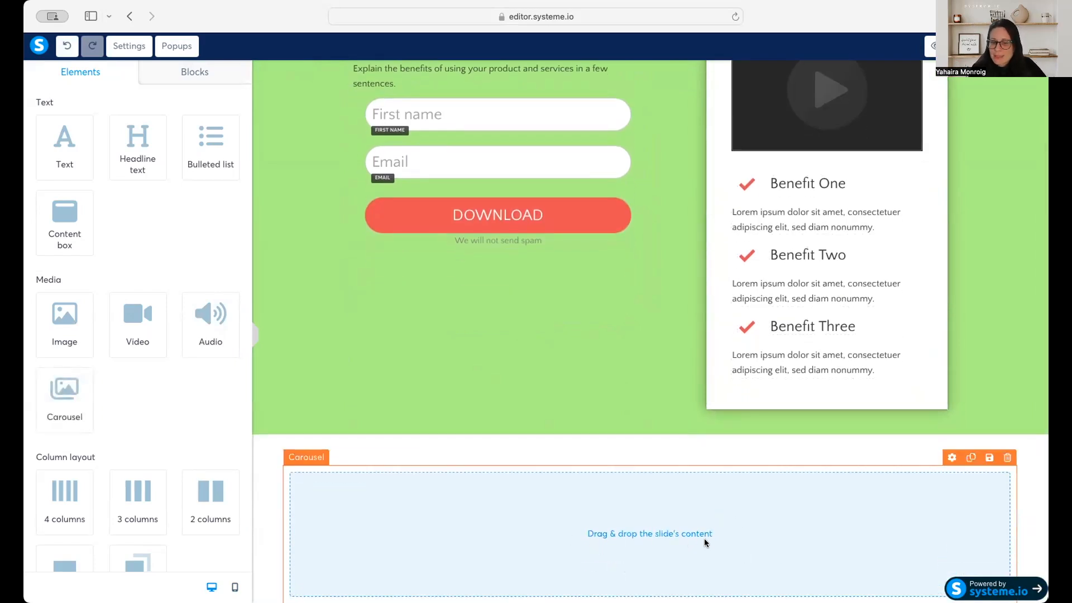
left_click(66, 48)
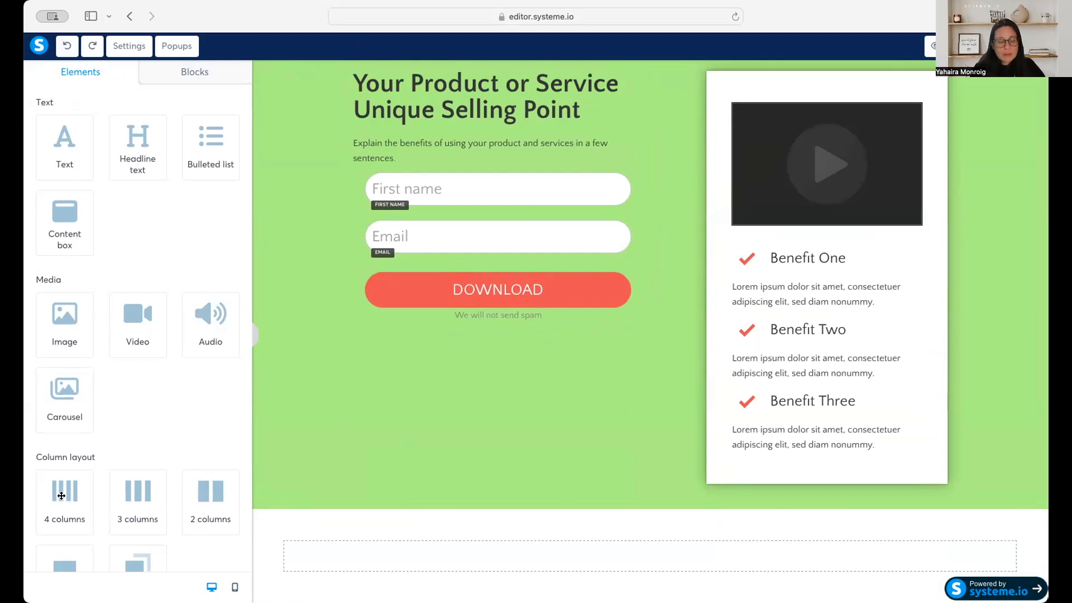
Add a 4-column layout to the empty section and fill its first three columns with an image, a text and an image.
left_click_drag(61, 495, 643, 571)
scroll(715, 500, "down", 1)
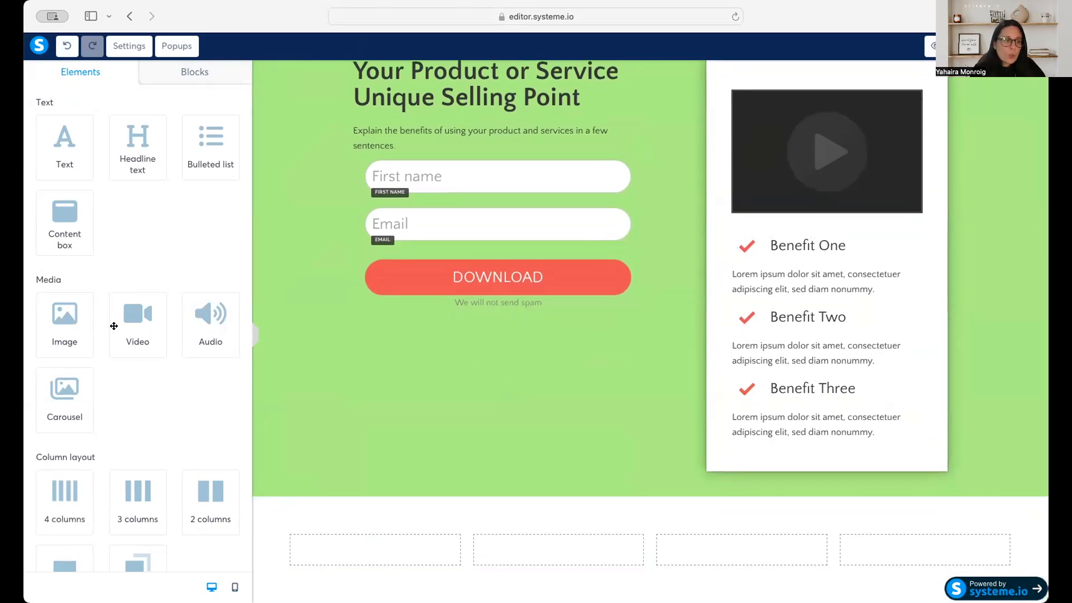
left_click_drag(90, 327, 363, 539)
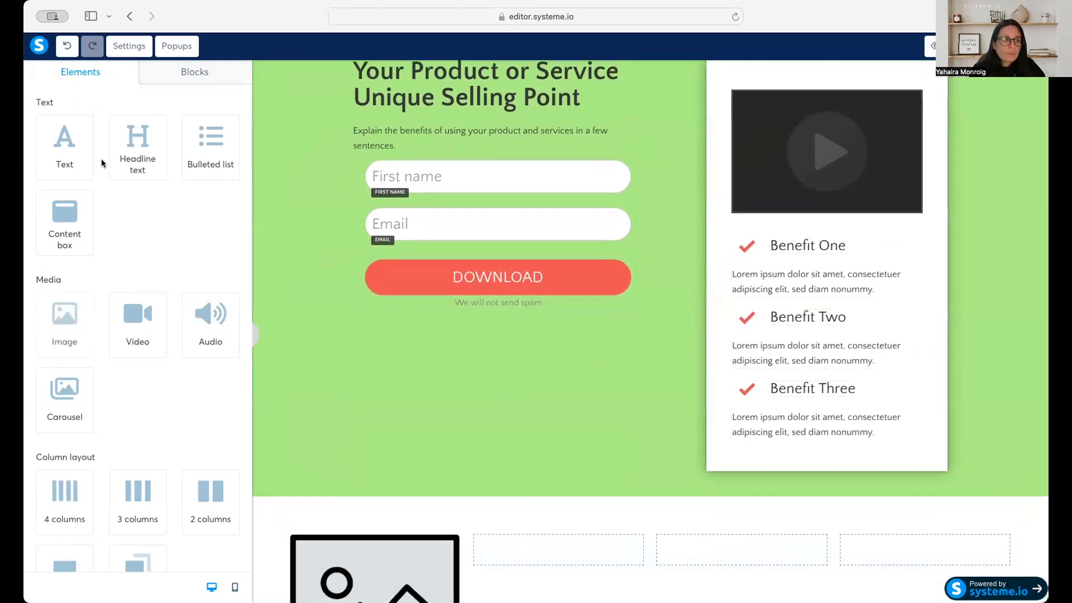
left_click_drag(69, 145, 554, 544)
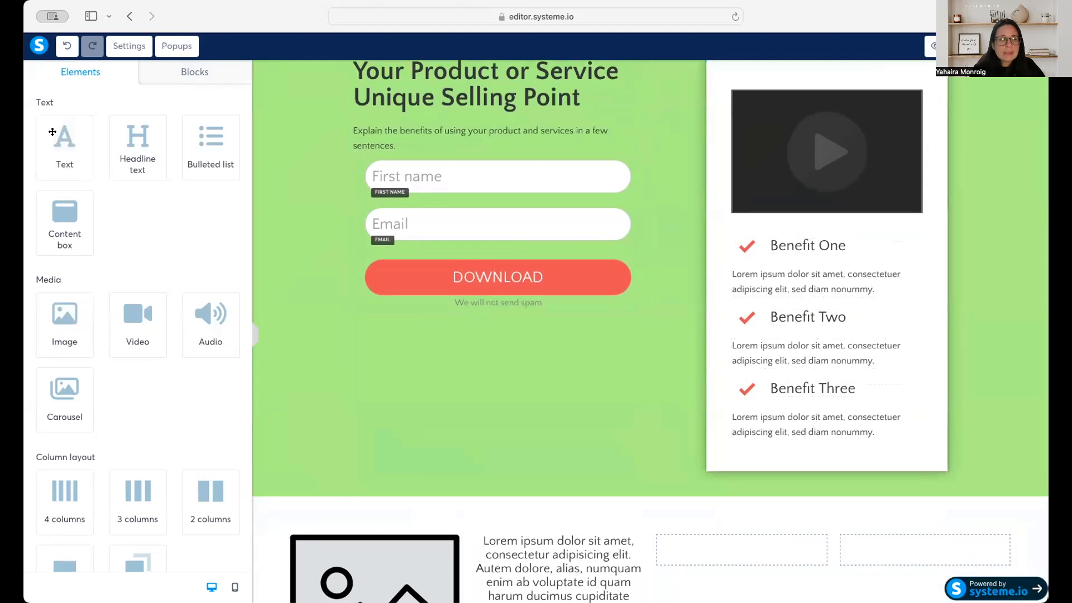
left_click_drag(66, 323, 738, 536)
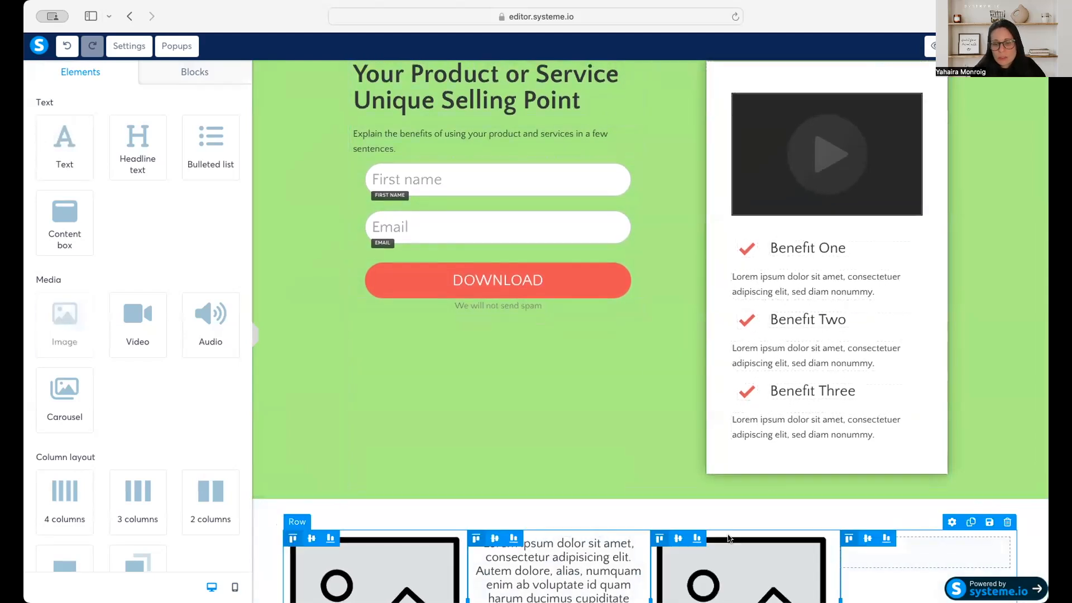
Try a text element in the fourth column, undo it and add a bulleted list there instead.
left_click_drag(55, 141, 900, 539)
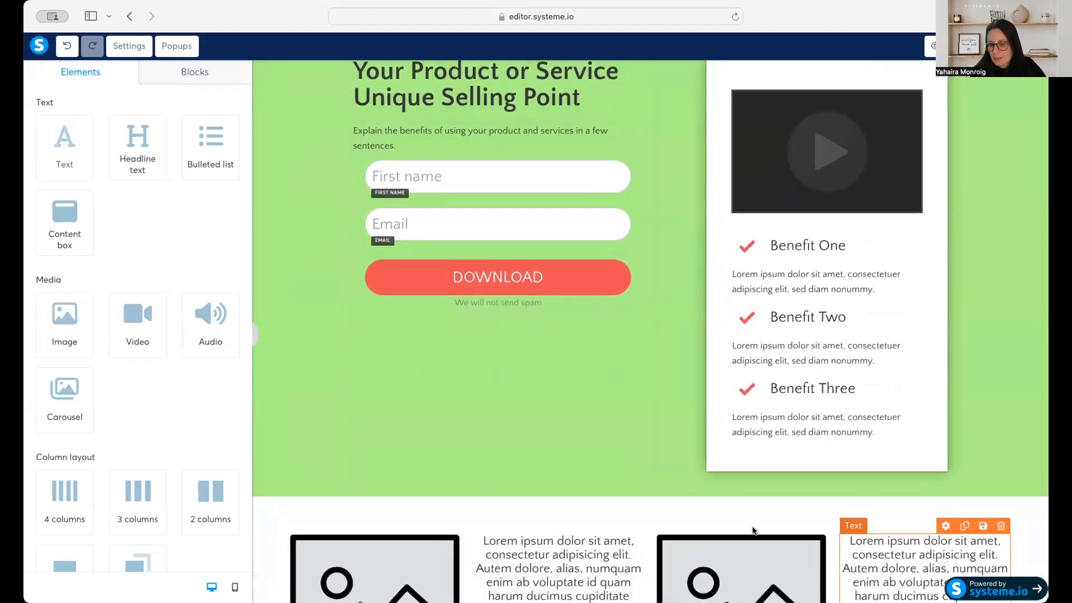
left_click(67, 45)
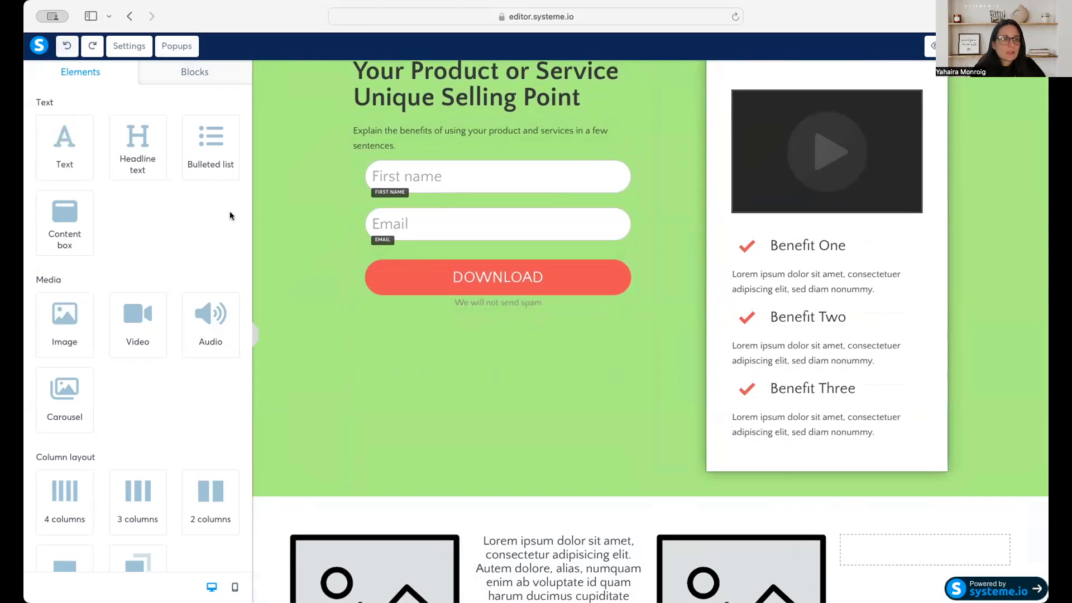
left_click_drag(213, 136, 957, 540)
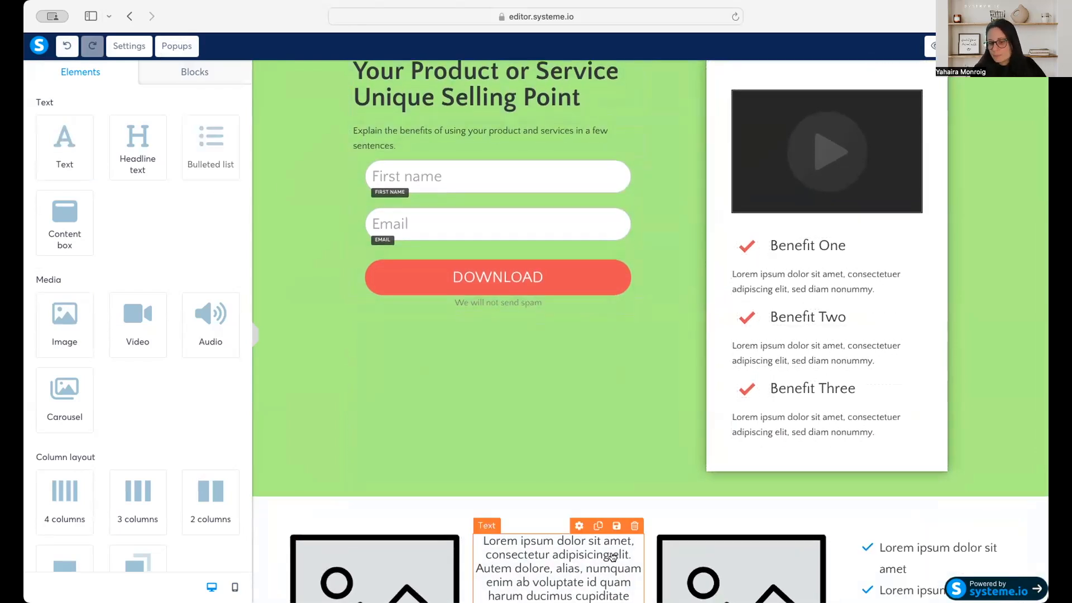
Examine the editing options of the second column's text and the third column's image, and return to the element list.
scroll(629, 496, "down", 2)
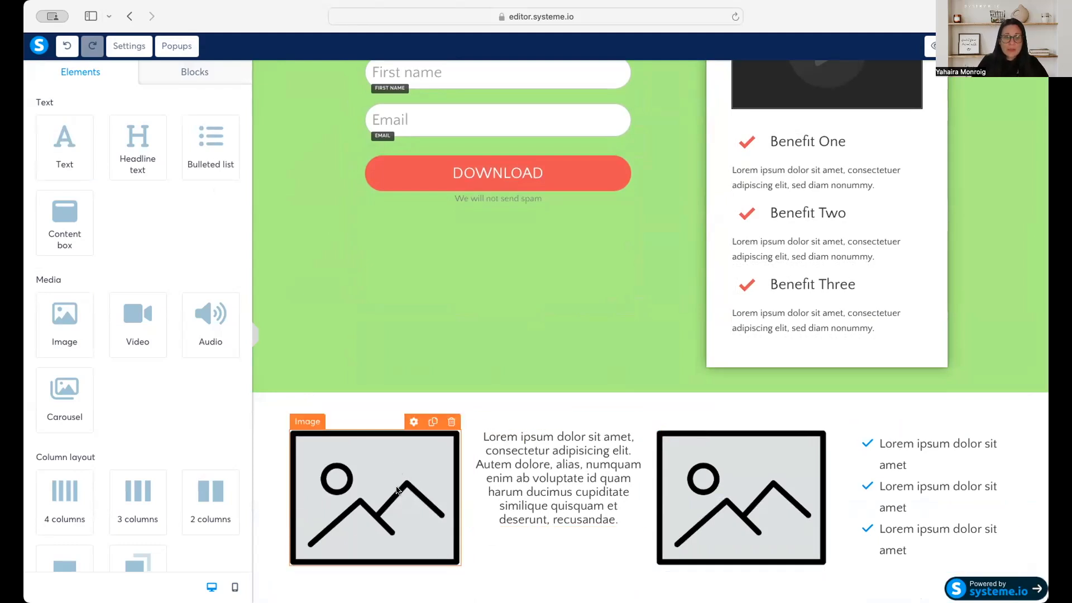
left_click(580, 452)
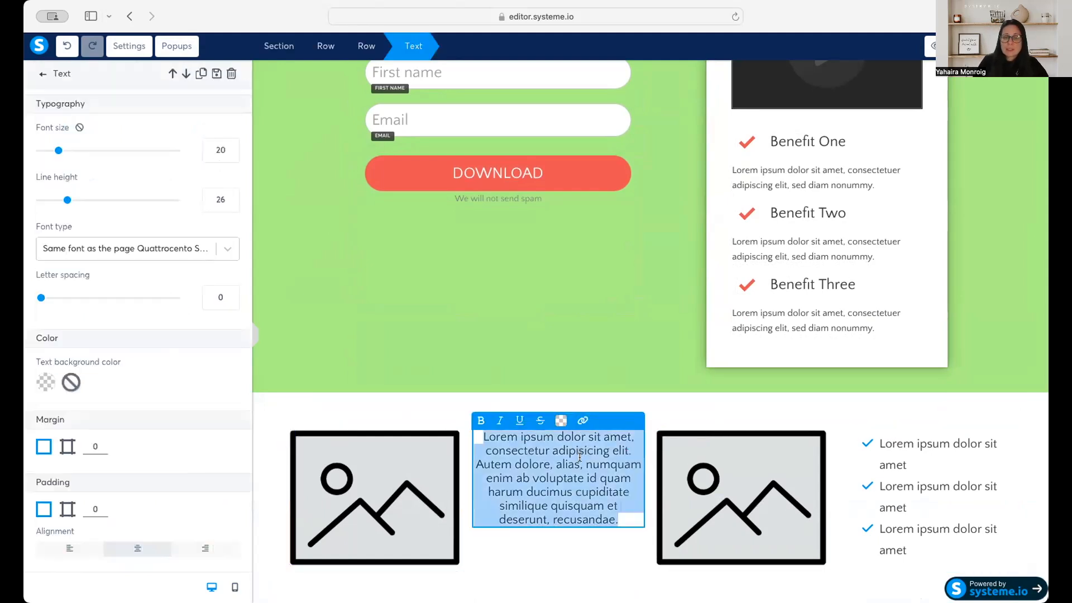
left_click(780, 498)
left_click(779, 498)
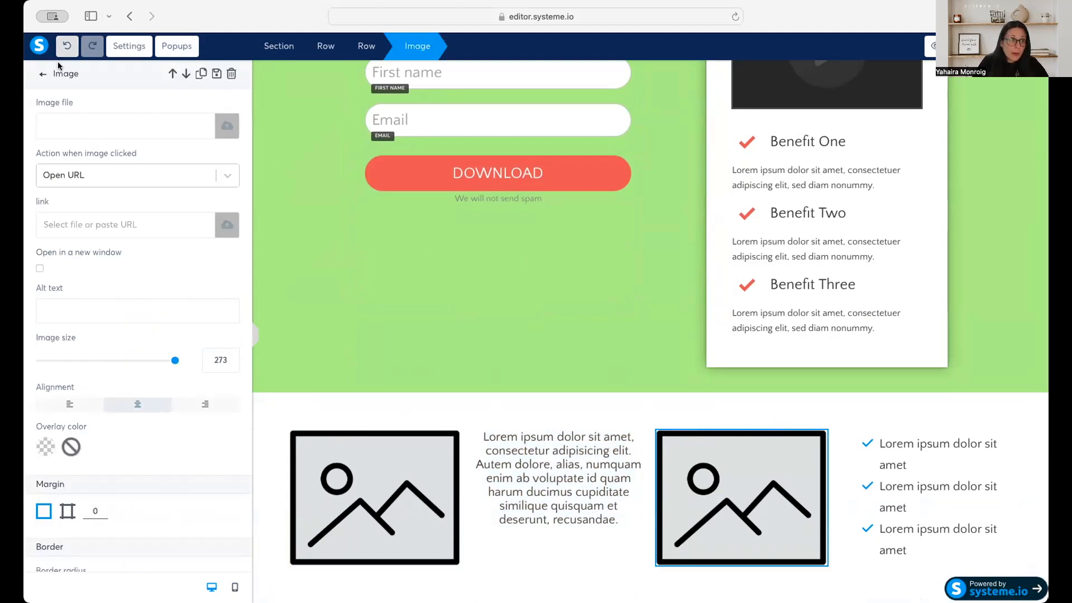
left_click(43, 74)
Add a Facebook comments element above the four-column content.
scroll(196, 477, "down", 5)
scroll(196, 477, "down", 4)
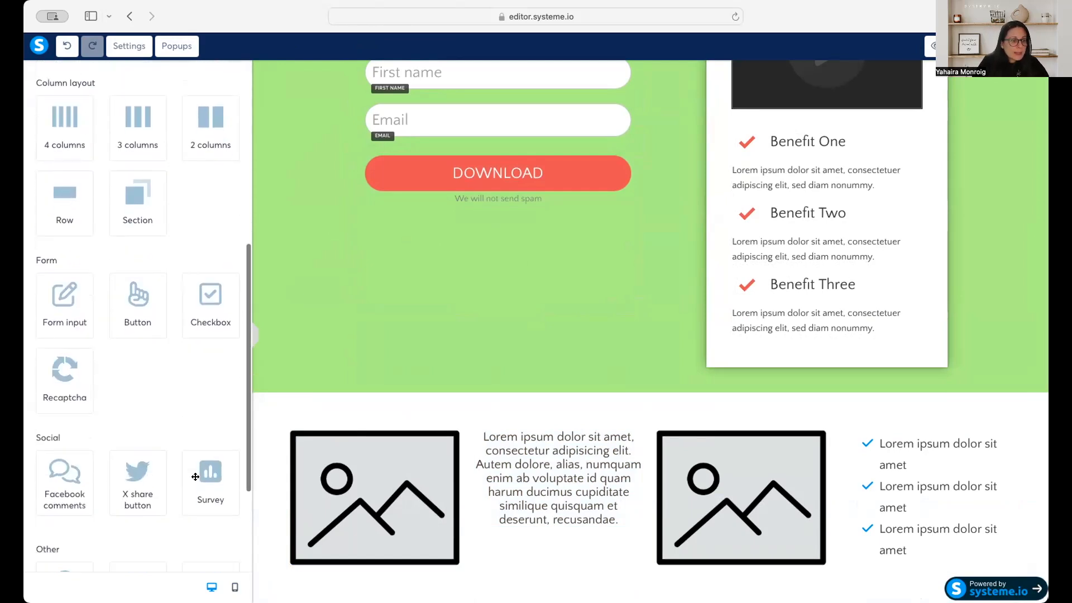
scroll(195, 476, "down", 2)
left_click_drag(75, 412, 504, 415)
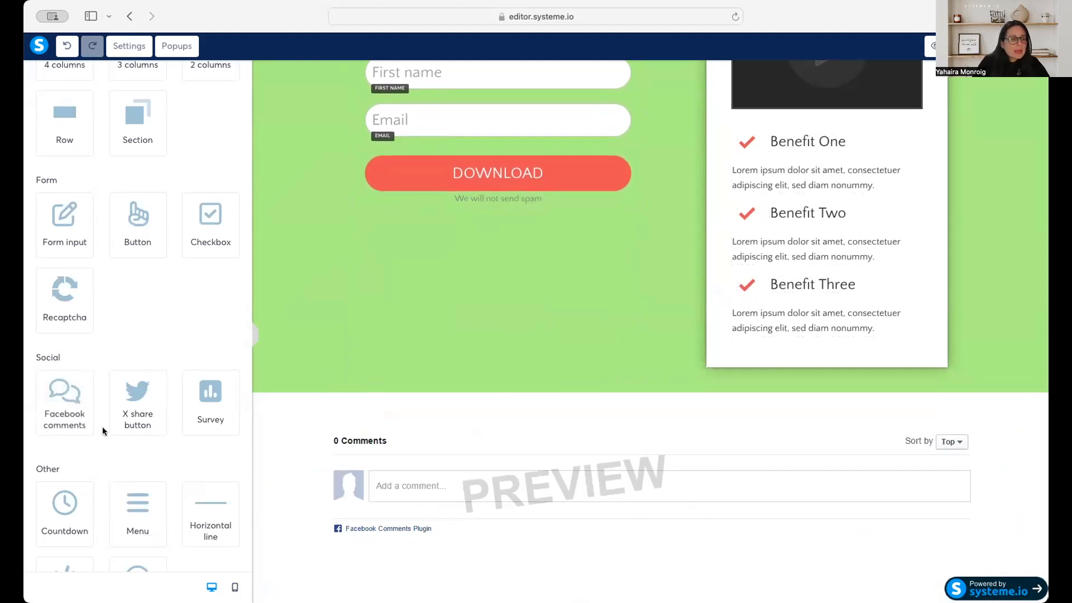
Add a survey element above the Facebook comments.
scroll(157, 462, "down", 2)
left_click_drag(211, 316, 420, 405)
scroll(682, 521, "down", 6)
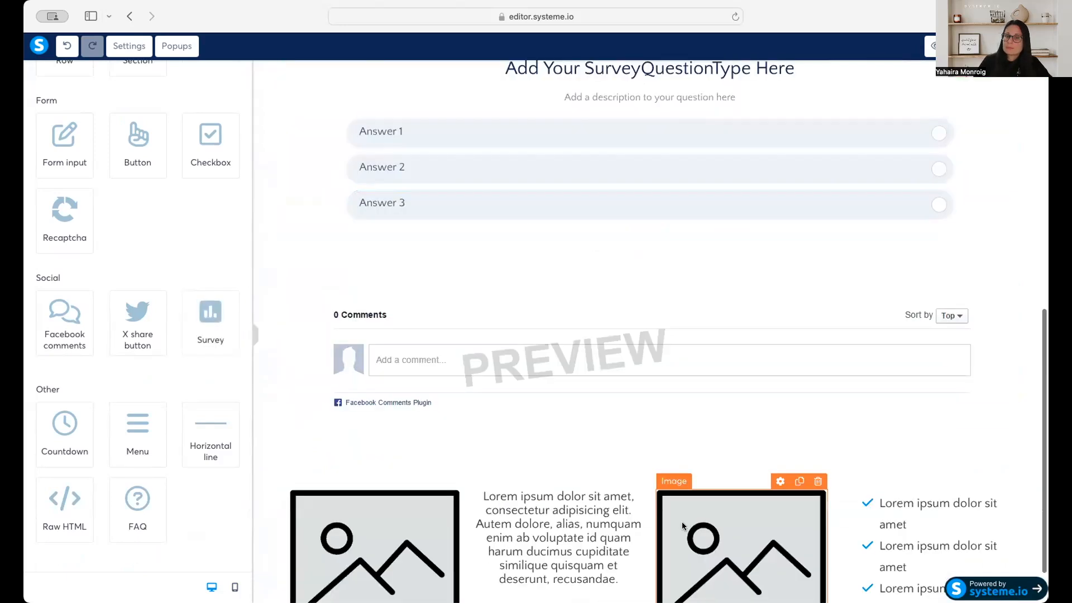
Add a popup with a subscription form to the squeeze page.
scroll(668, 499, "up", 2)
scroll(667, 499, "up", 4)
scroll(669, 498, "down", 1)
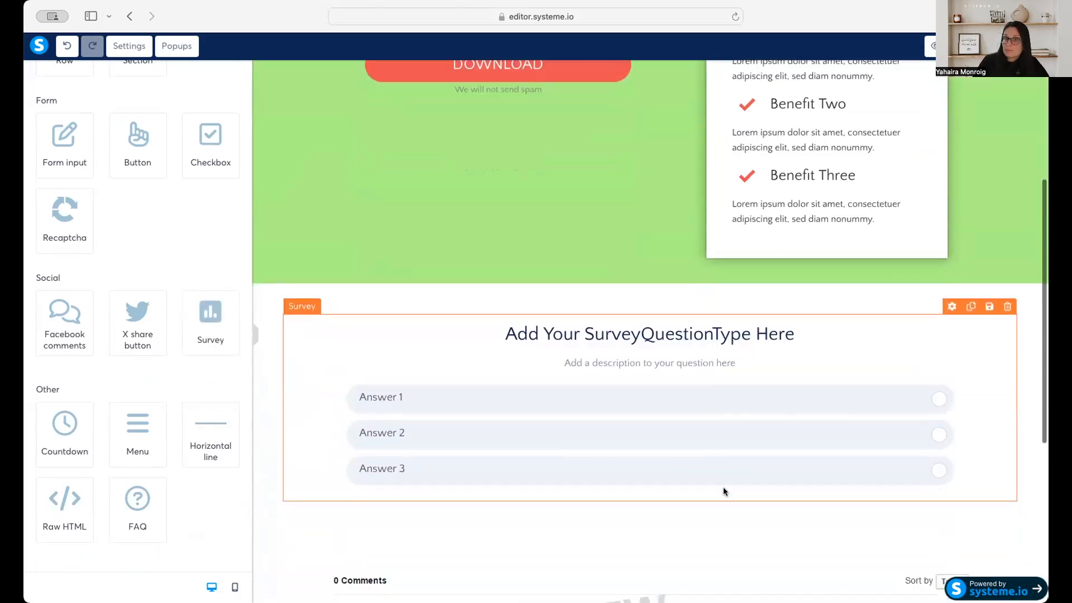
scroll(133, 490, "down", 1)
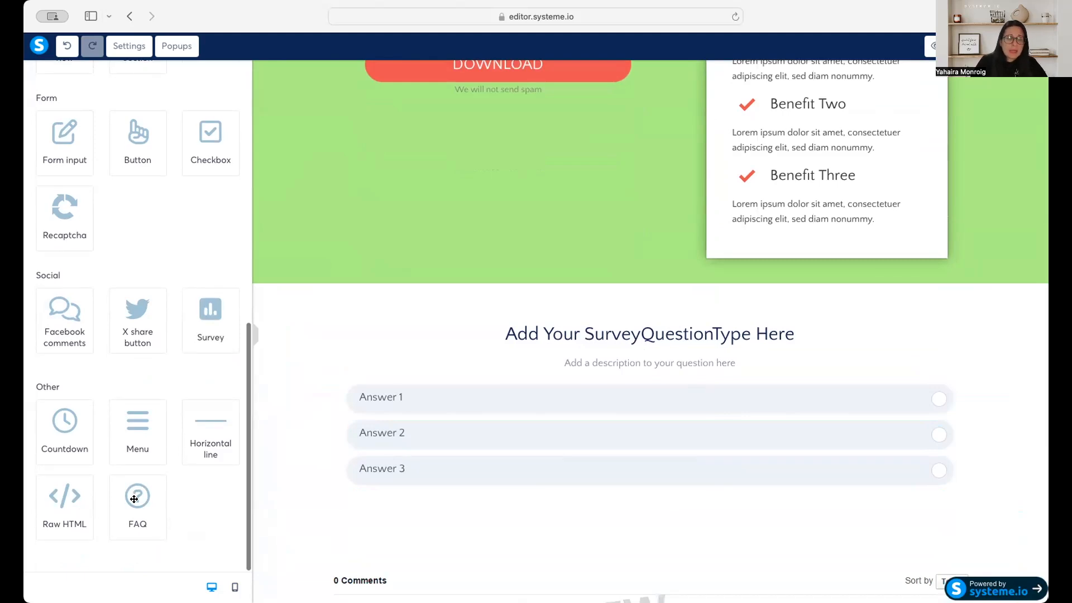
scroll(156, 516, "up", 10)
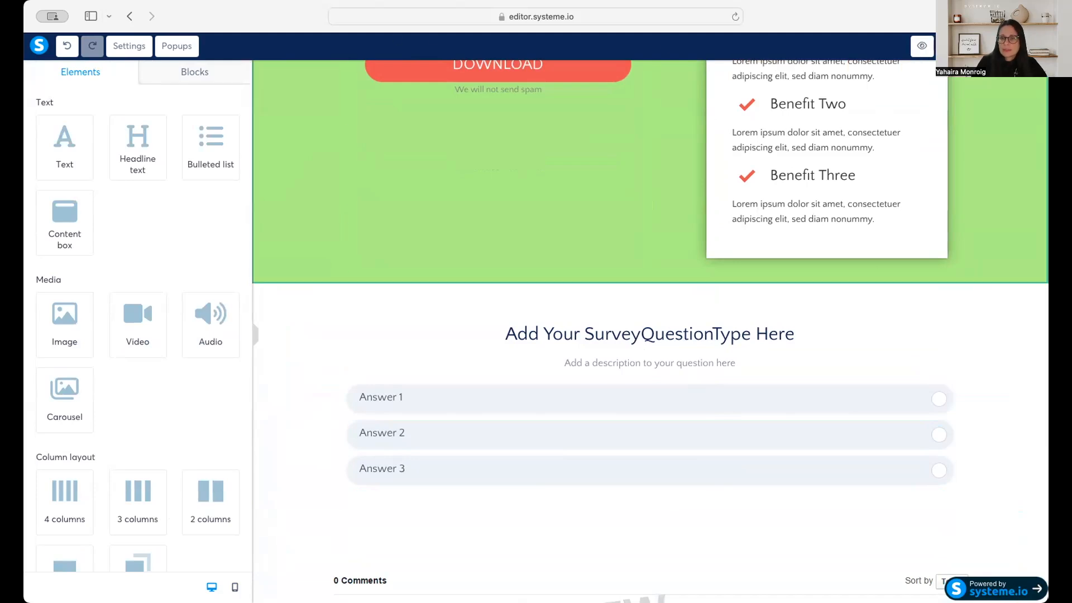
scroll(816, 291, "up", 5)
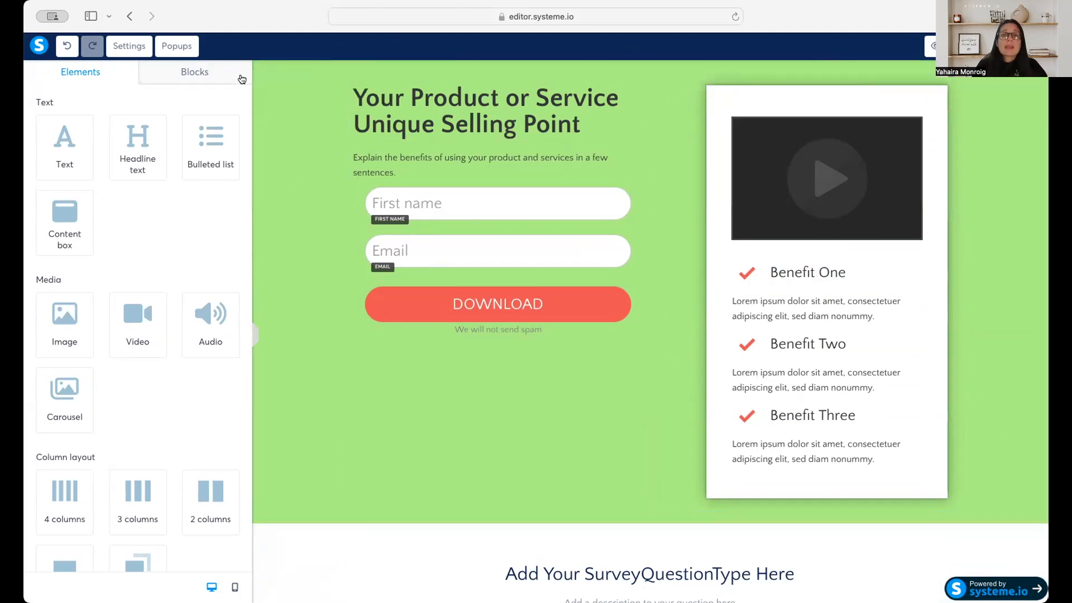
left_click(177, 45)
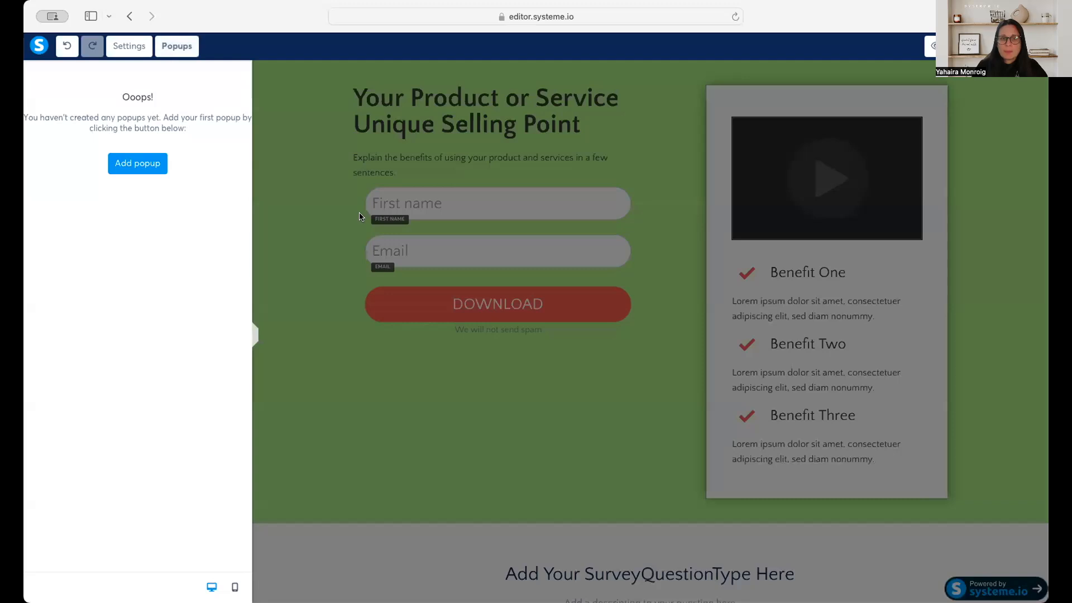
left_click(143, 163)
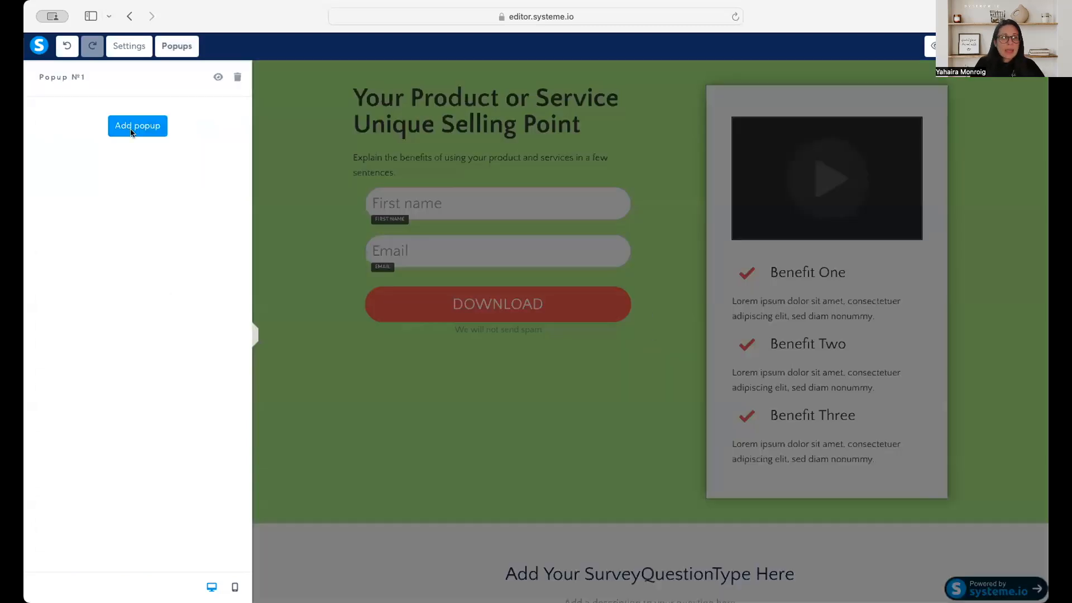
left_click(132, 126)
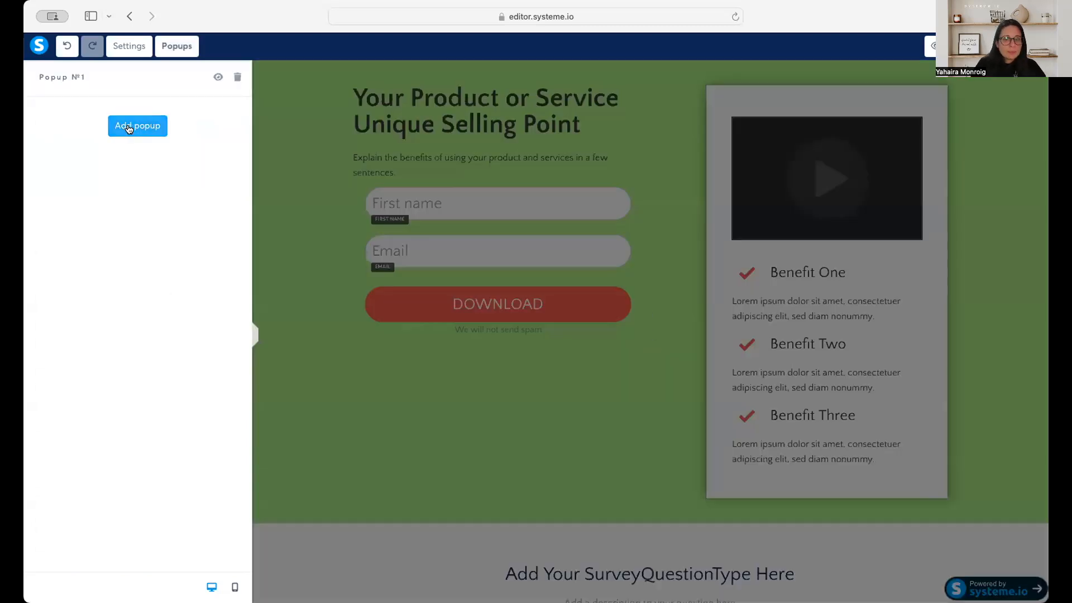
Examine the editing options of the popup's heading and the available actions and settings of its button.
double_click(677, 278)
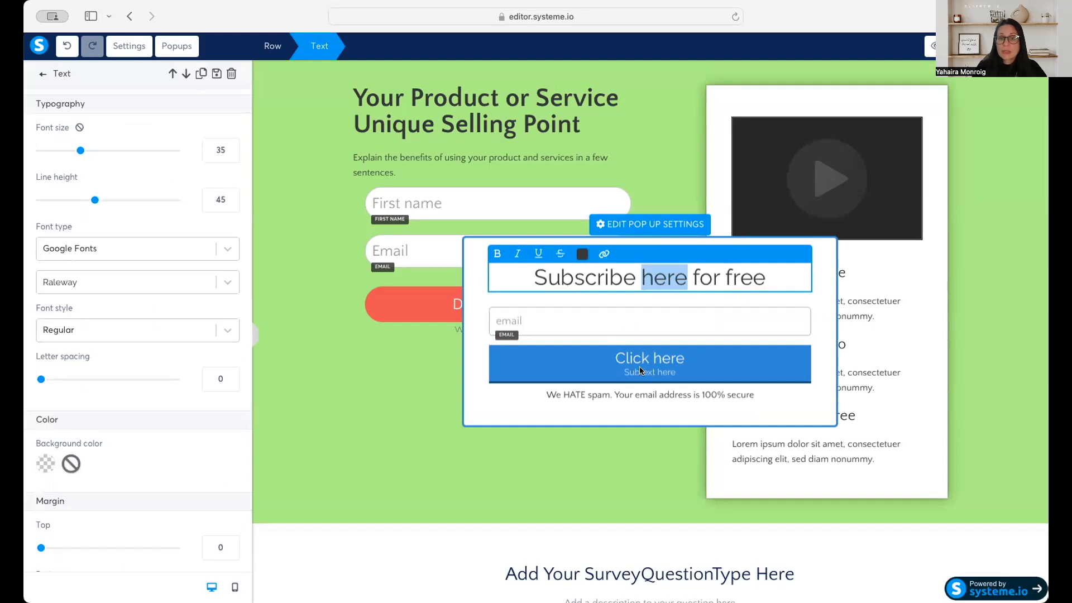
left_click(647, 386)
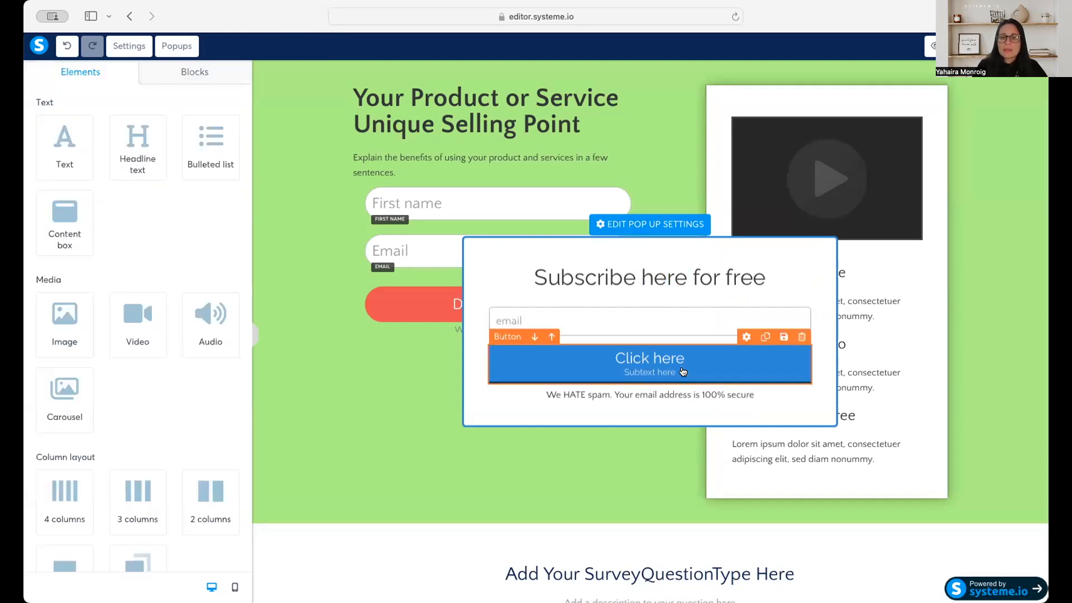
left_click(676, 371)
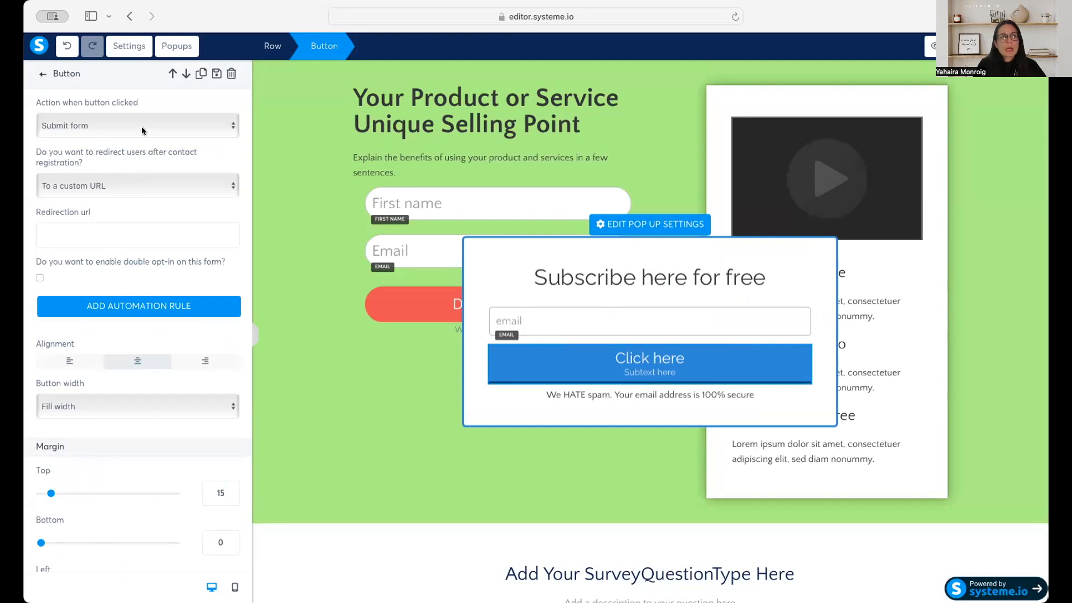
left_click(171, 127)
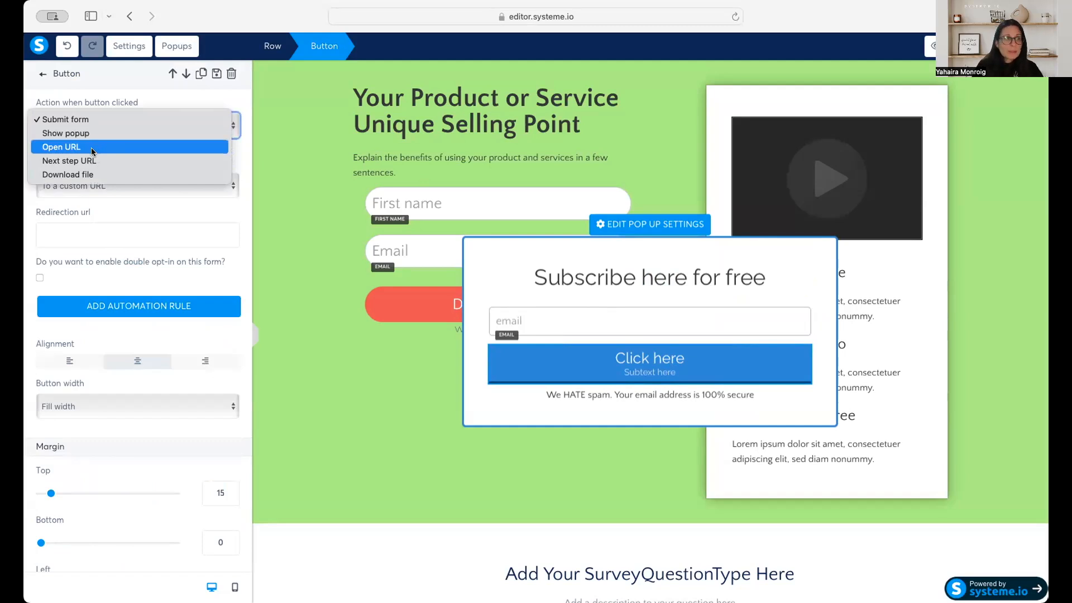
left_click(150, 103)
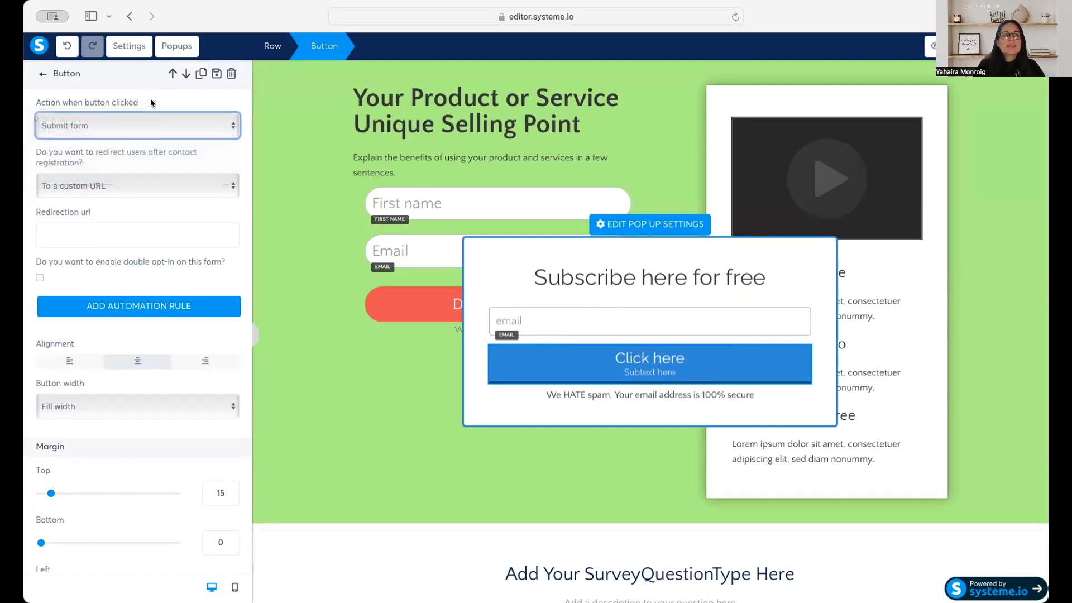
left_click(727, 374)
left_click(727, 374)
scroll(246, 201, "down", 3)
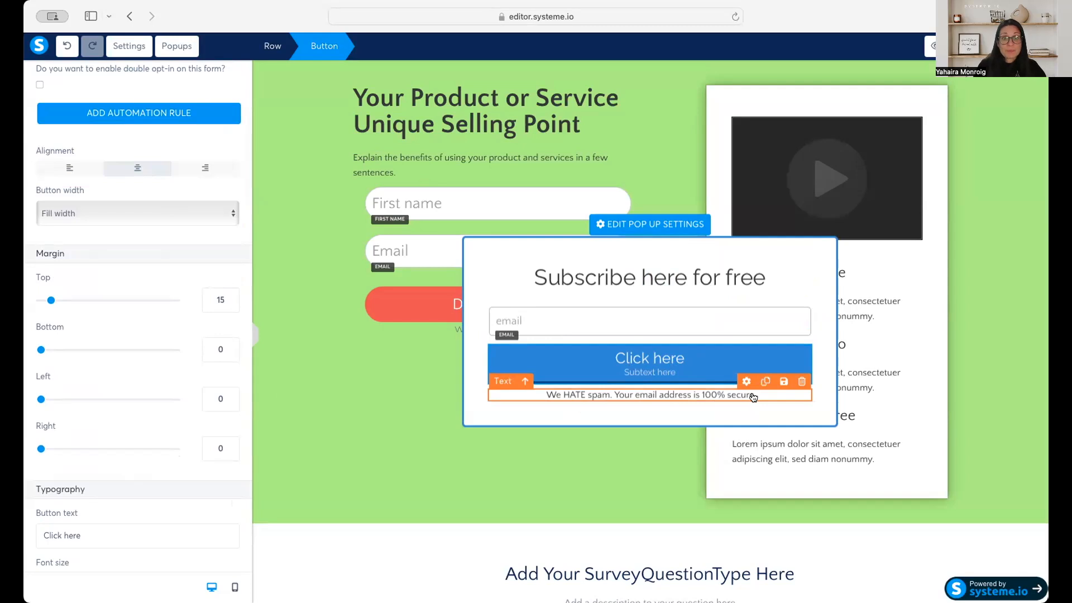
Try a 5-second automatic opening delay in the popup's settings and return it to 1 second, leaving automatic opening on.
left_click(684, 225)
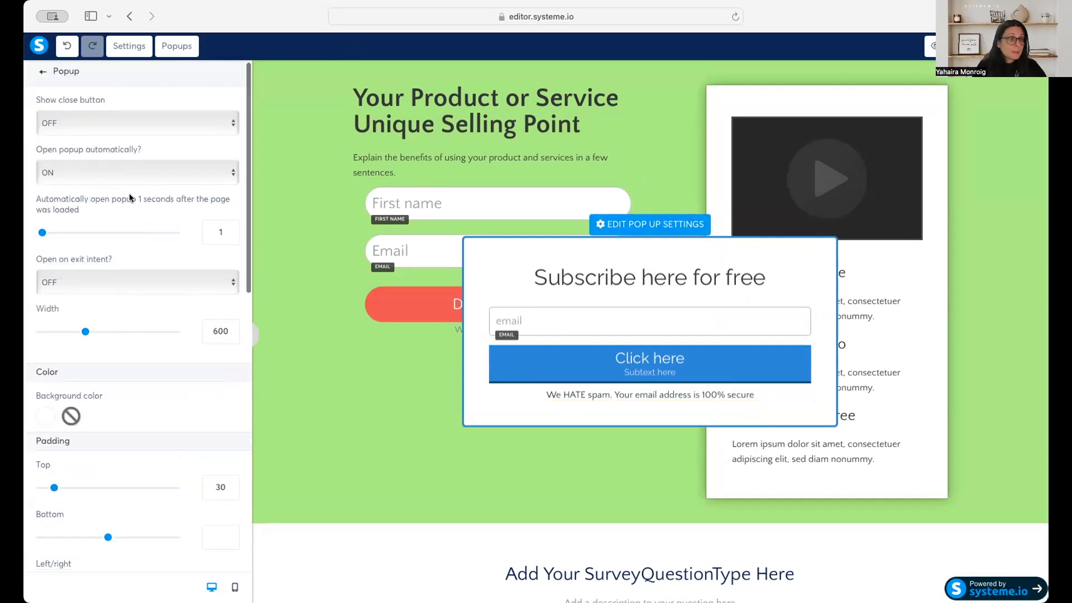
scroll(130, 194, "down", 1)
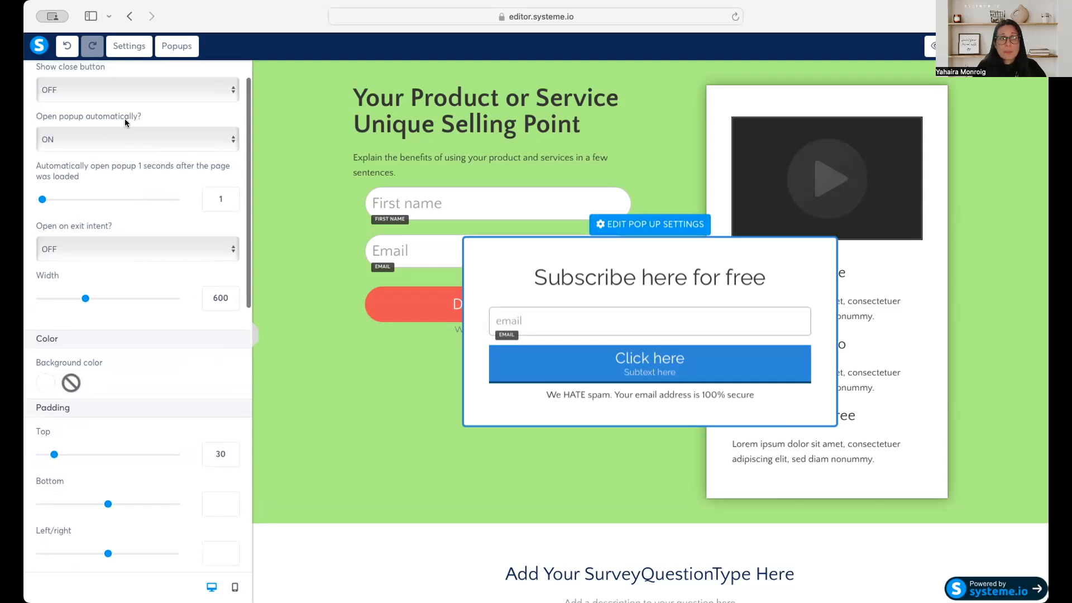
left_click(128, 137)
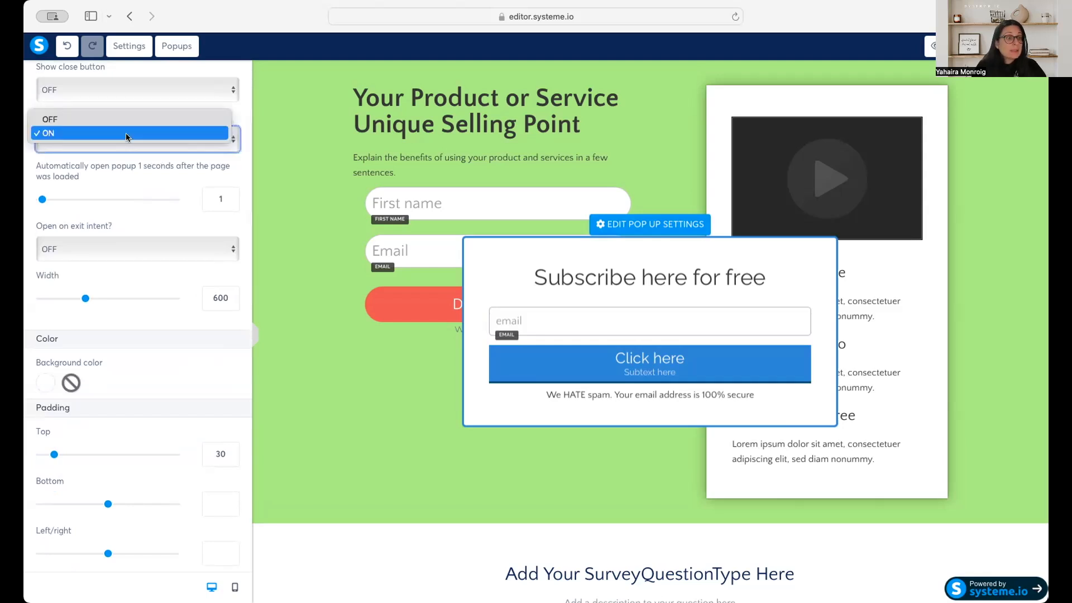
left_click(109, 133)
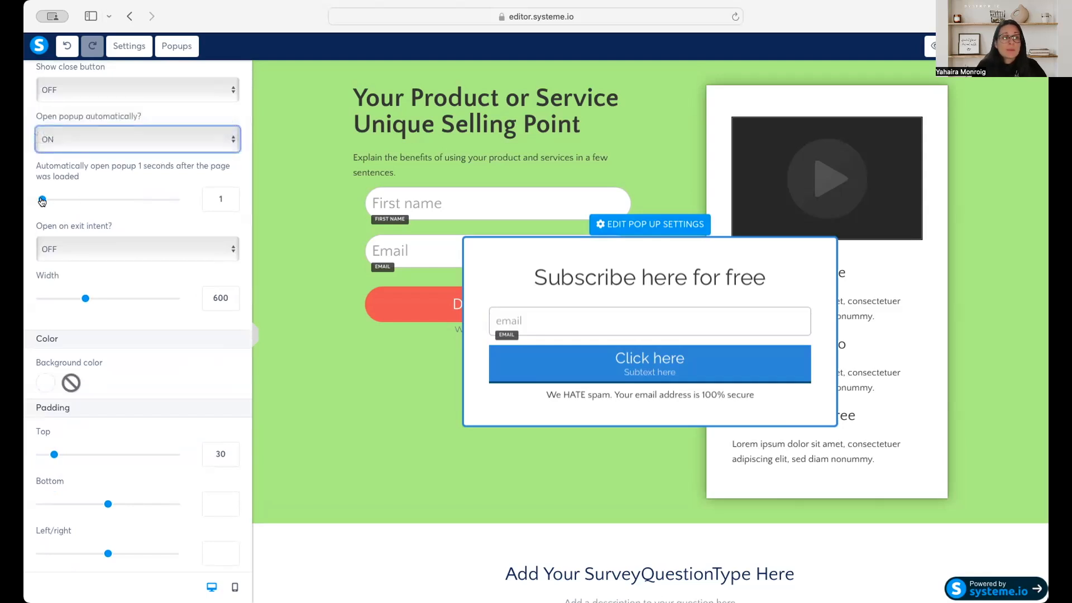
triple_click(231, 197)
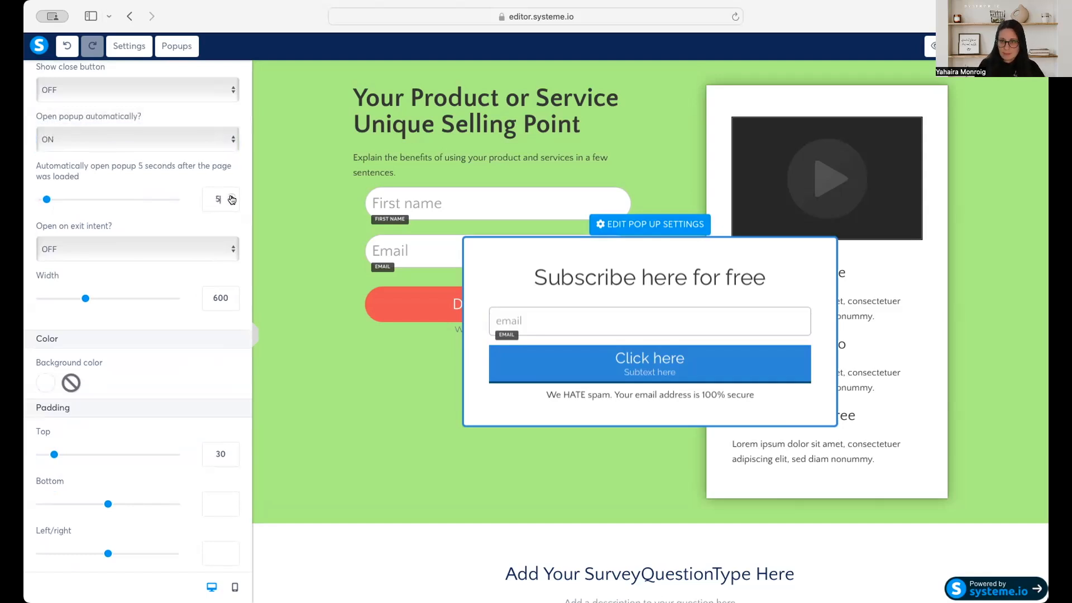
double_click(231, 204)
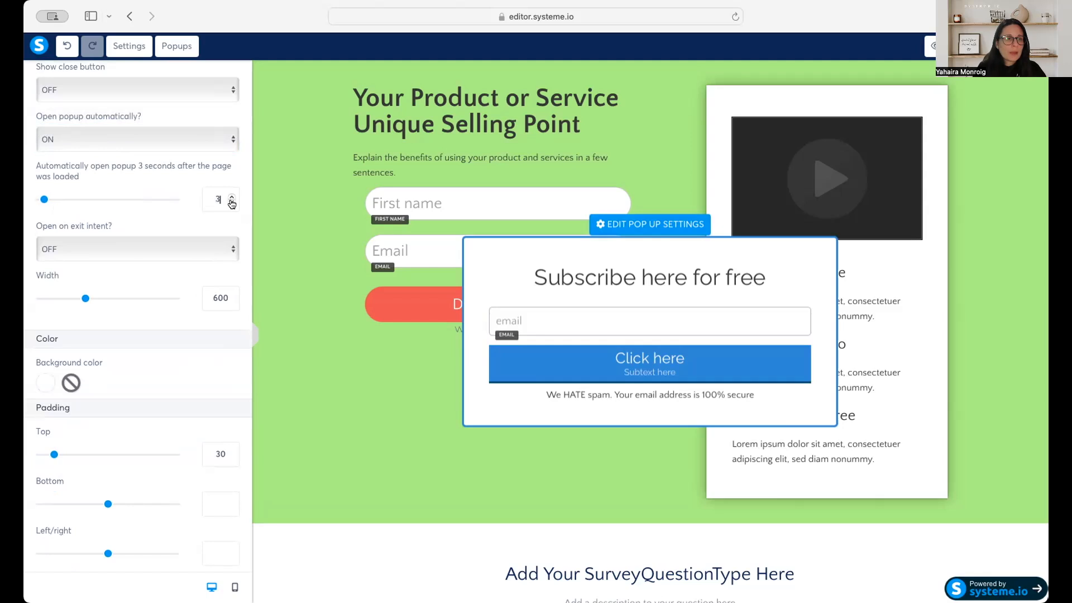
left_click(232, 204)
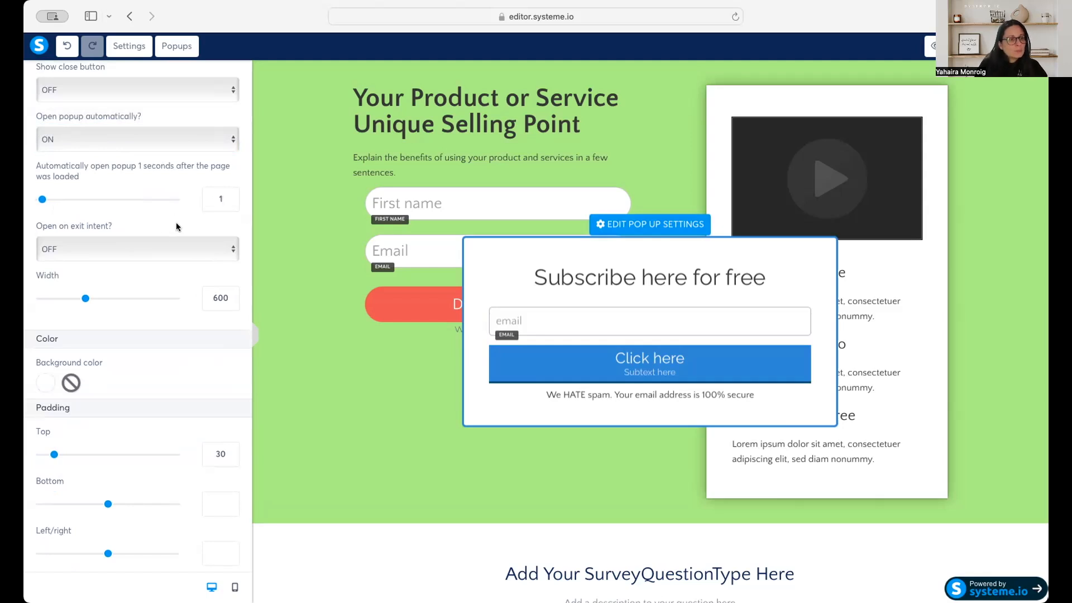
Examine the popup's padding, border, shadow and rounded corner settings, and preview the squeeze page with the popup.
scroll(168, 251, "down", 2)
scroll(168, 251, "down", 3)
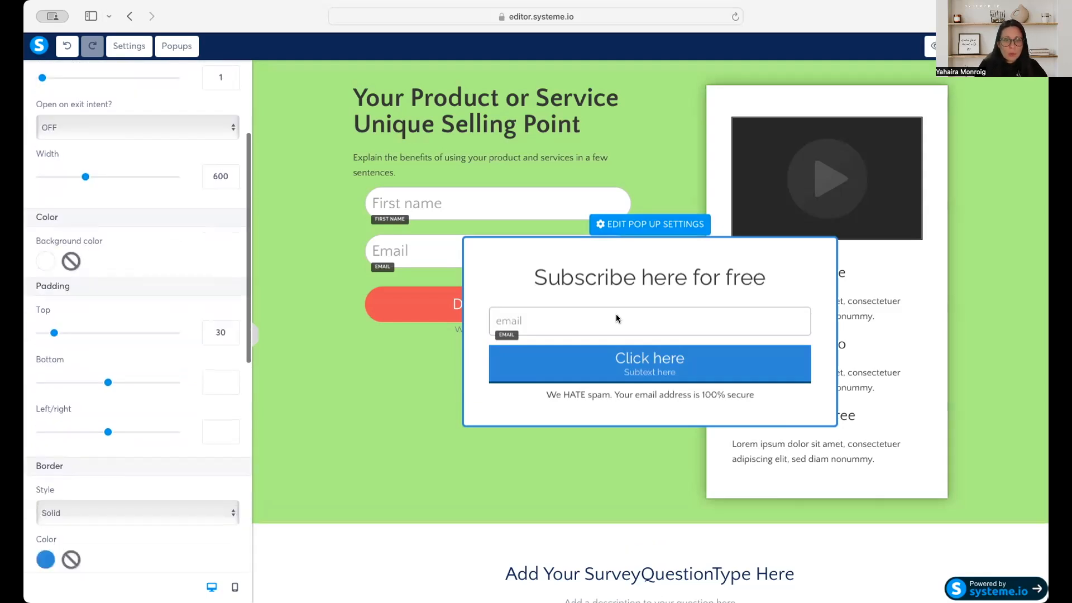
scroll(182, 308, "down", 2)
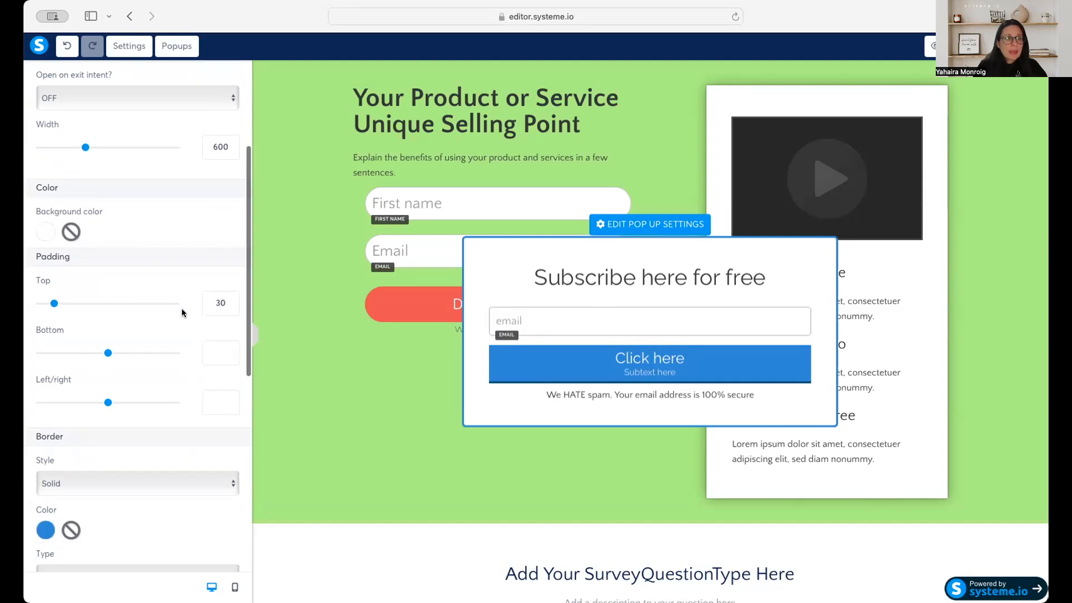
scroll(179, 319, "down", 5)
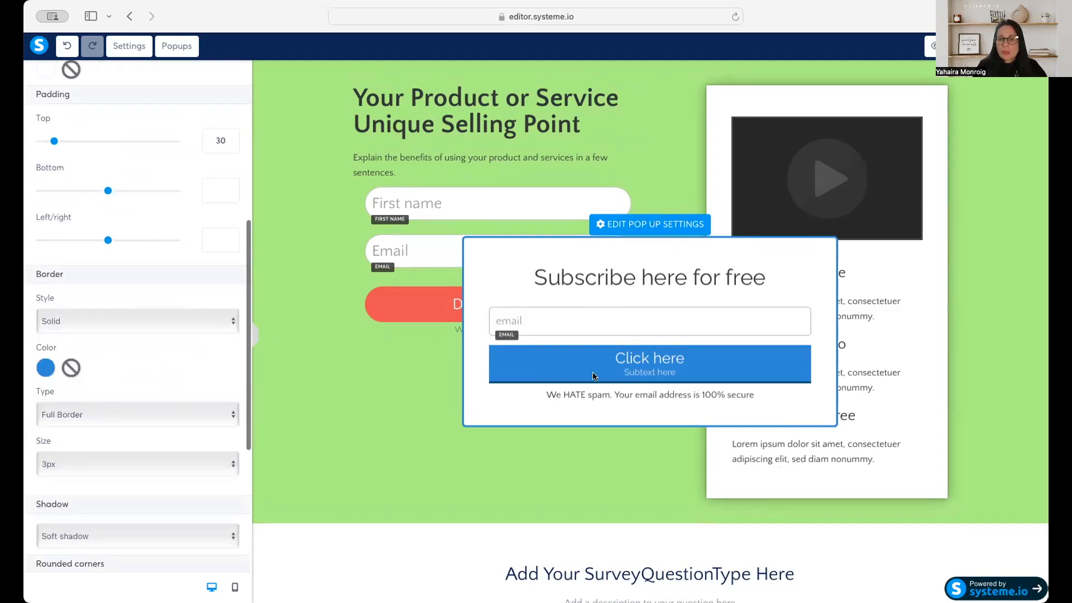
scroll(106, 426, "down", 7)
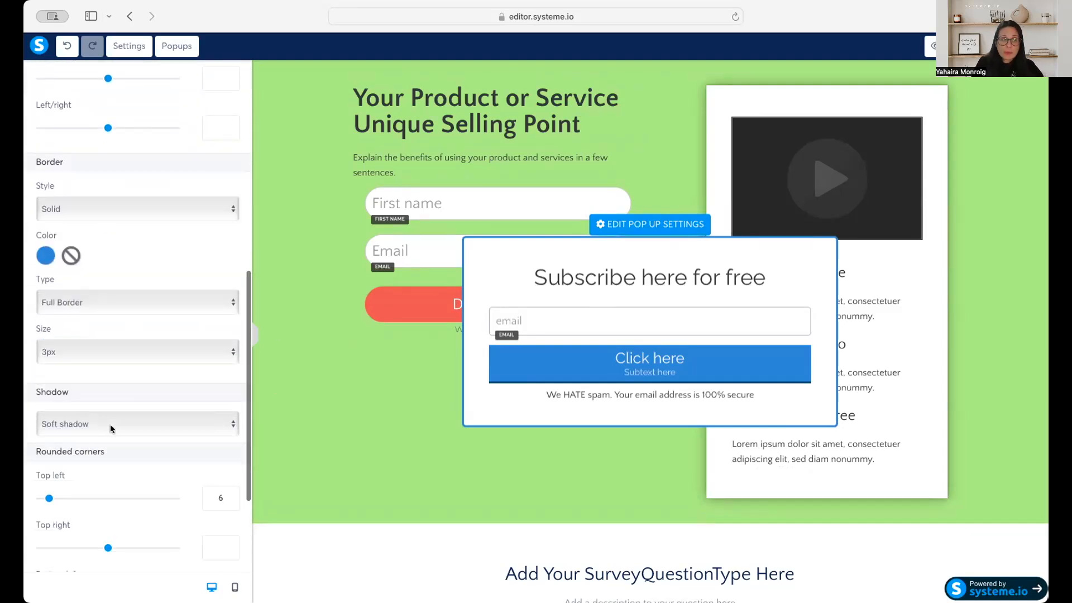
scroll(109, 424, "down", 3)
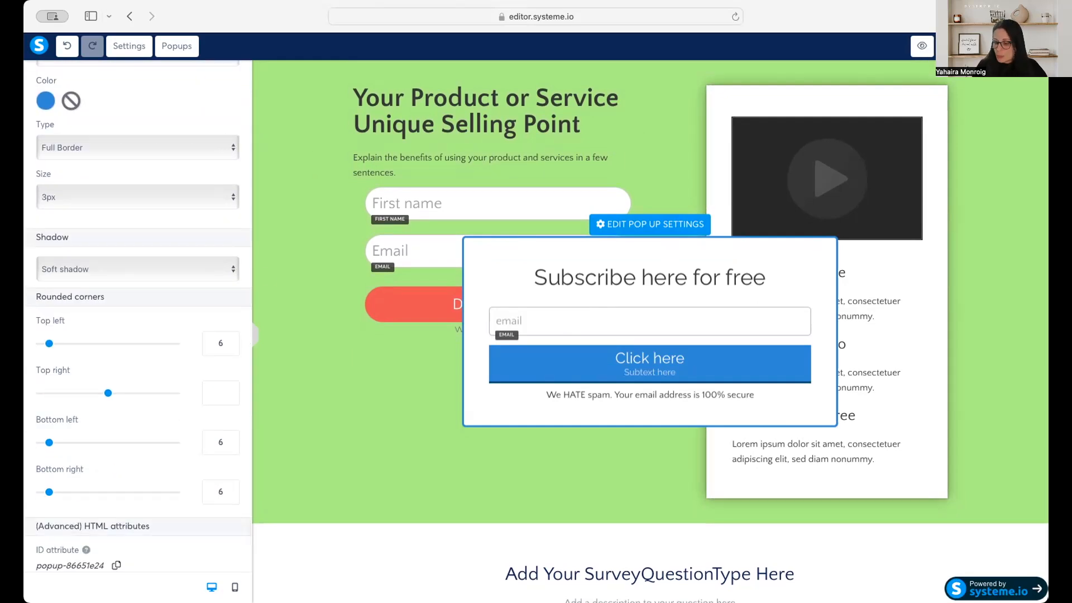
left_click(934, 49)
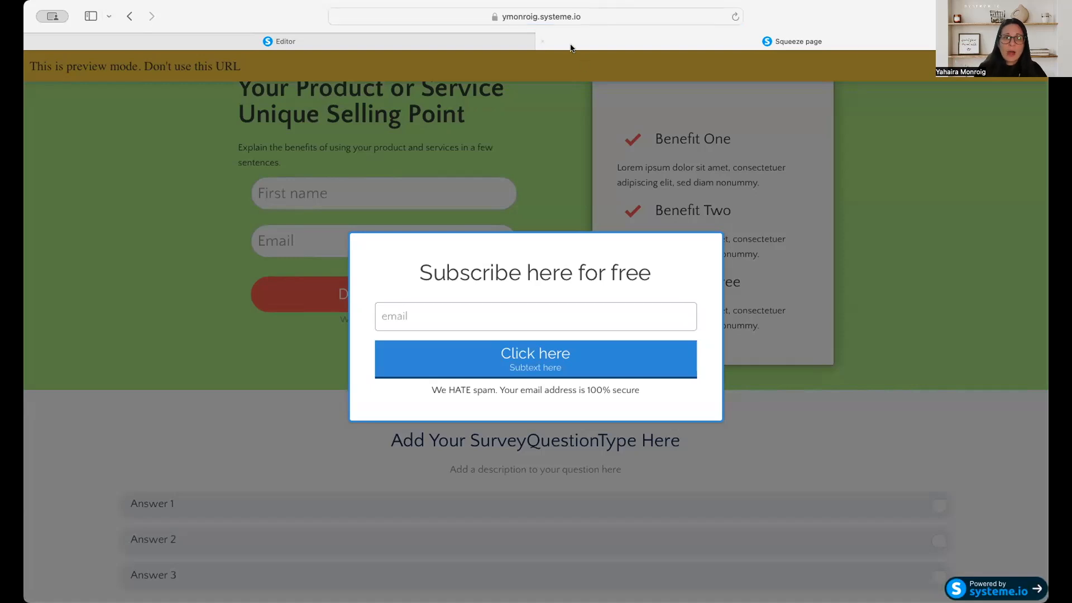
left_click(543, 42)
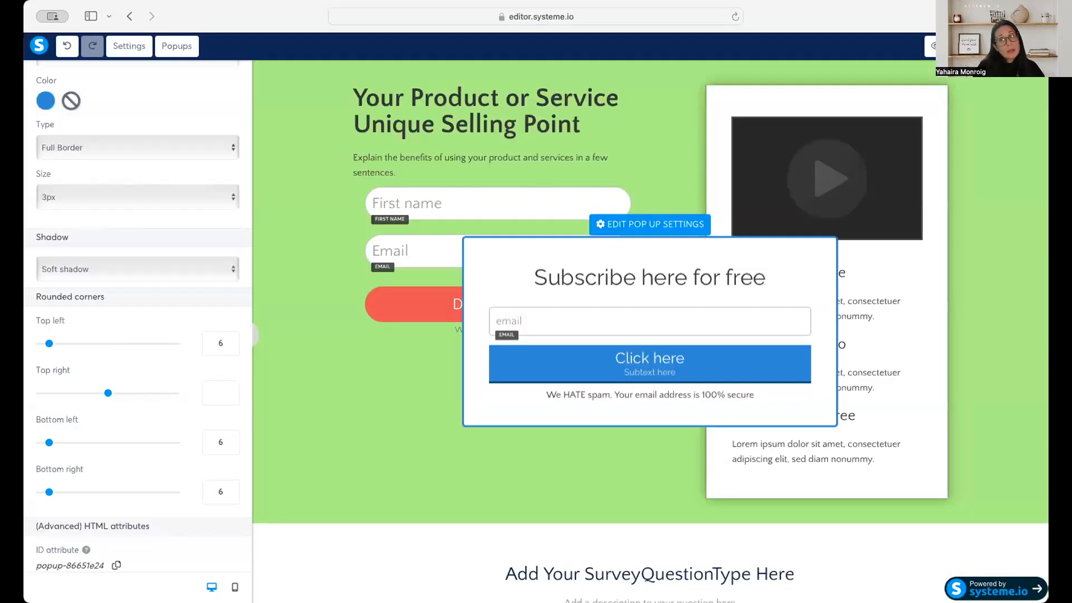
Exit the page editor and apply the "Thank you for registering!" template to the funnel's Thank You / Download Page step.
left_click(1027, 46)
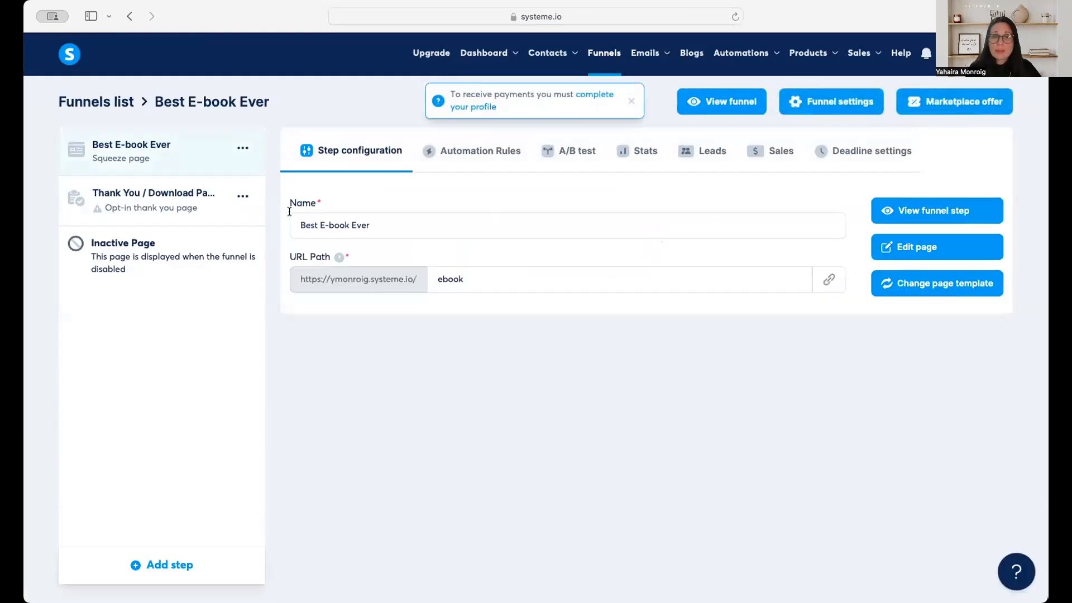
left_click(202, 212)
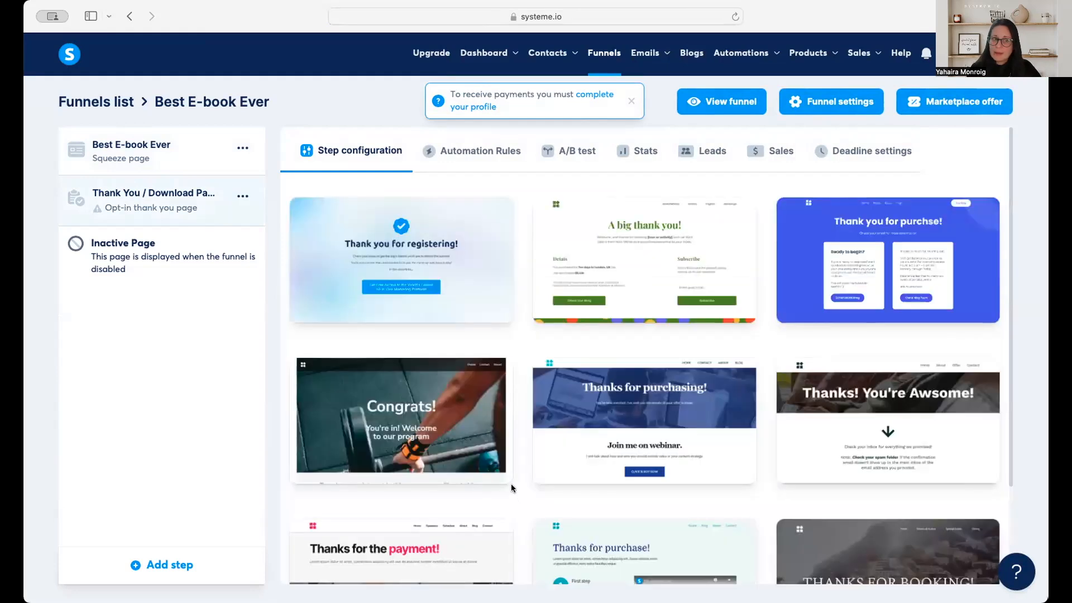
scroll(712, 426, "down", 3)
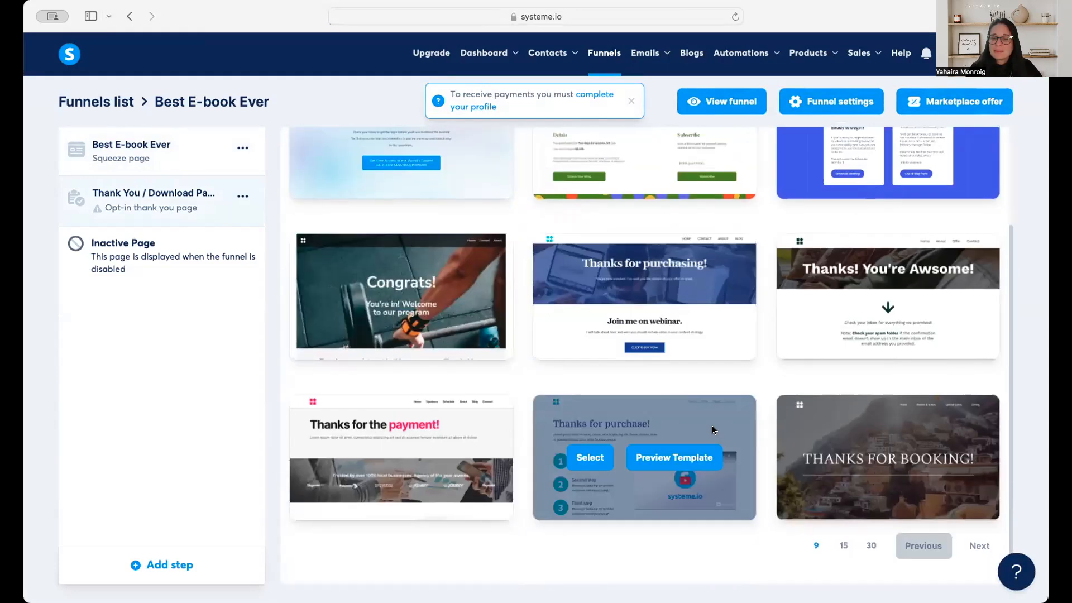
left_click(871, 546)
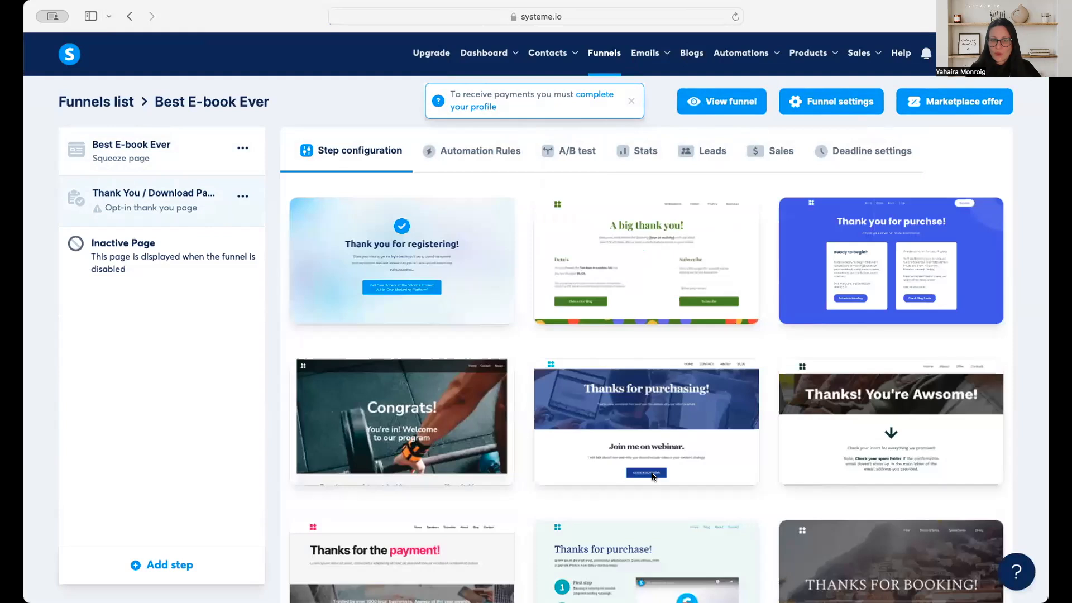
scroll(652, 476, "down", 20)
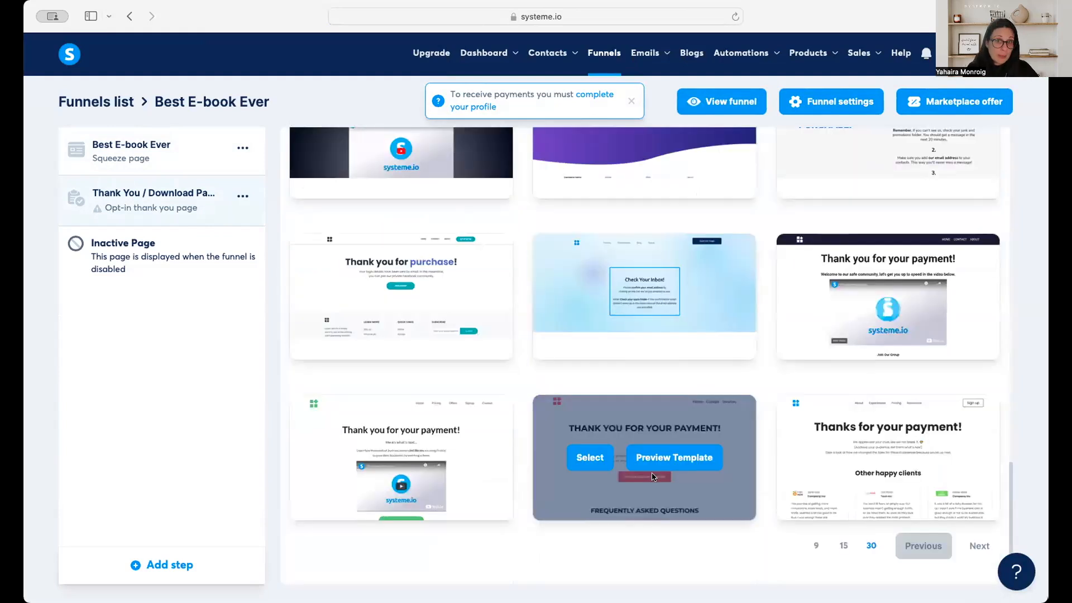
scroll(652, 475, "up", 1)
scroll(651, 469, "up", 15)
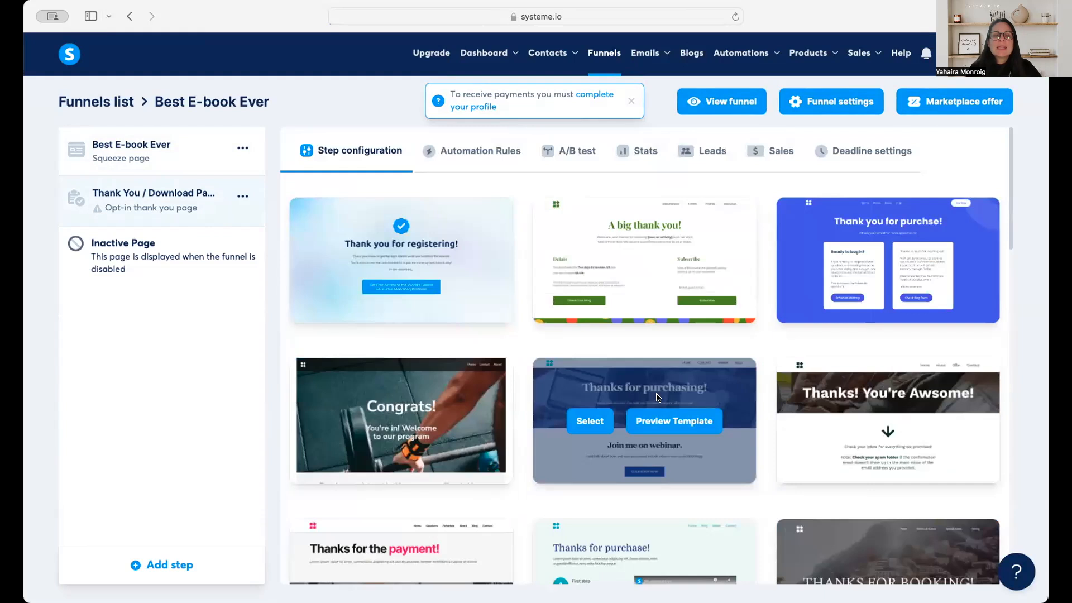
left_click(347, 260)
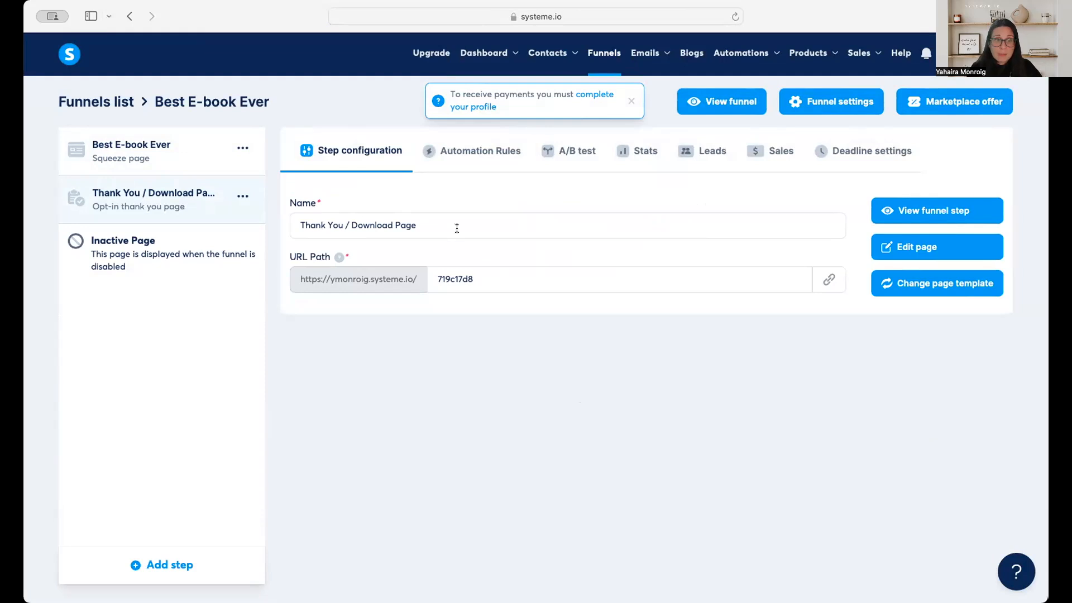
left_click(504, 278)
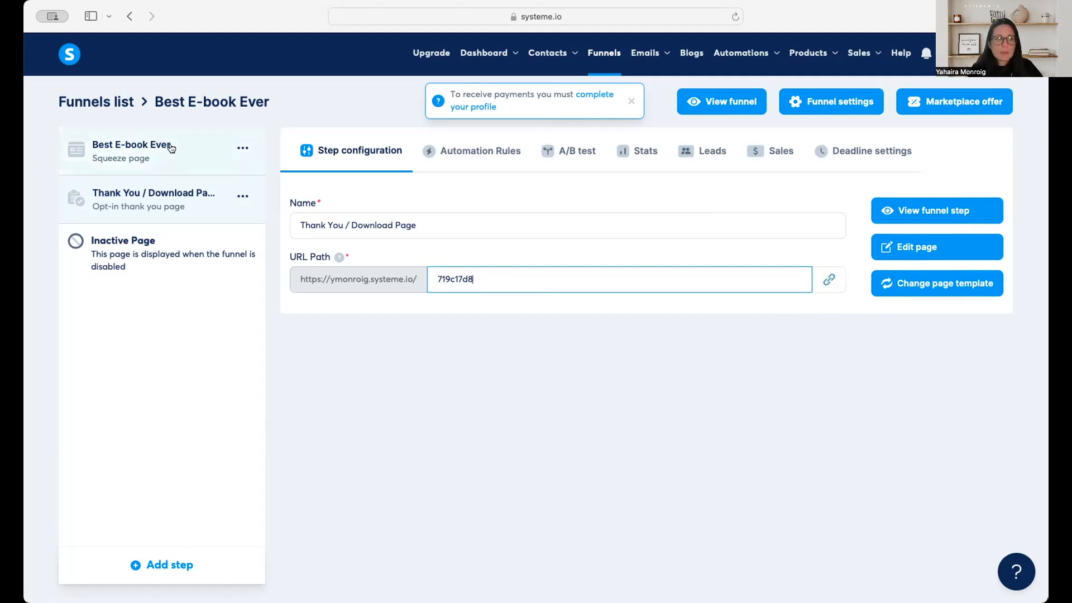
Open the Thank You / Download Page step in the page editor and look at the checkmark image's settings.
left_click(157, 154)
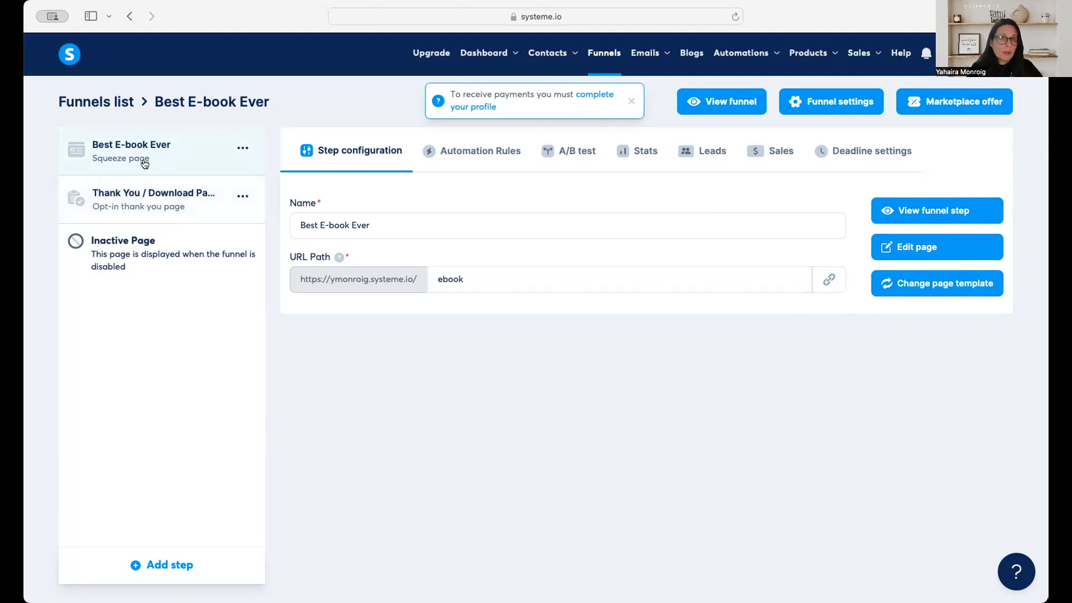
left_click(146, 202)
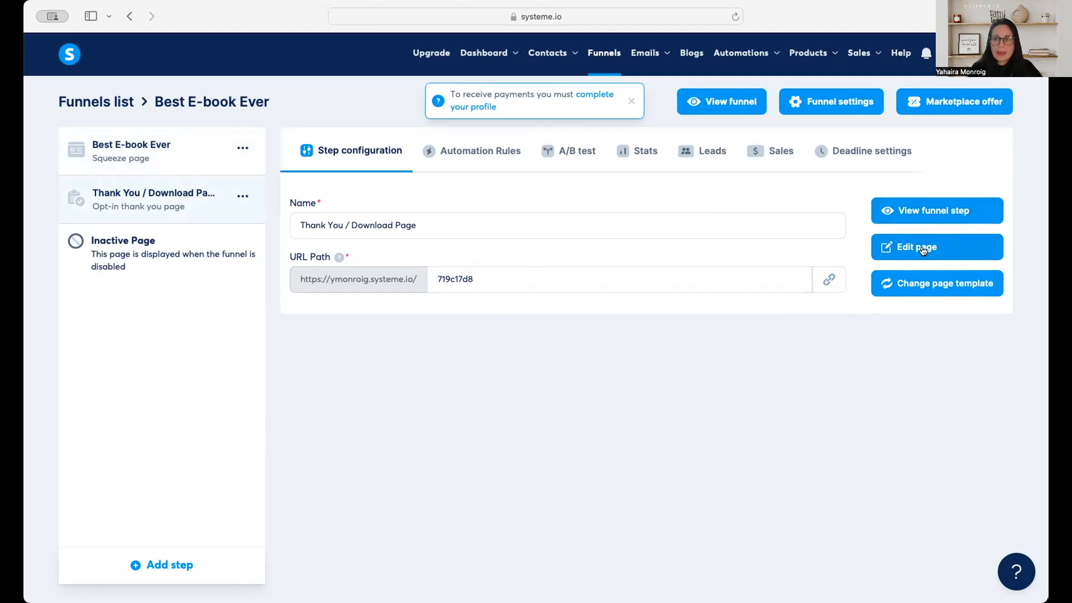
left_click(902, 247)
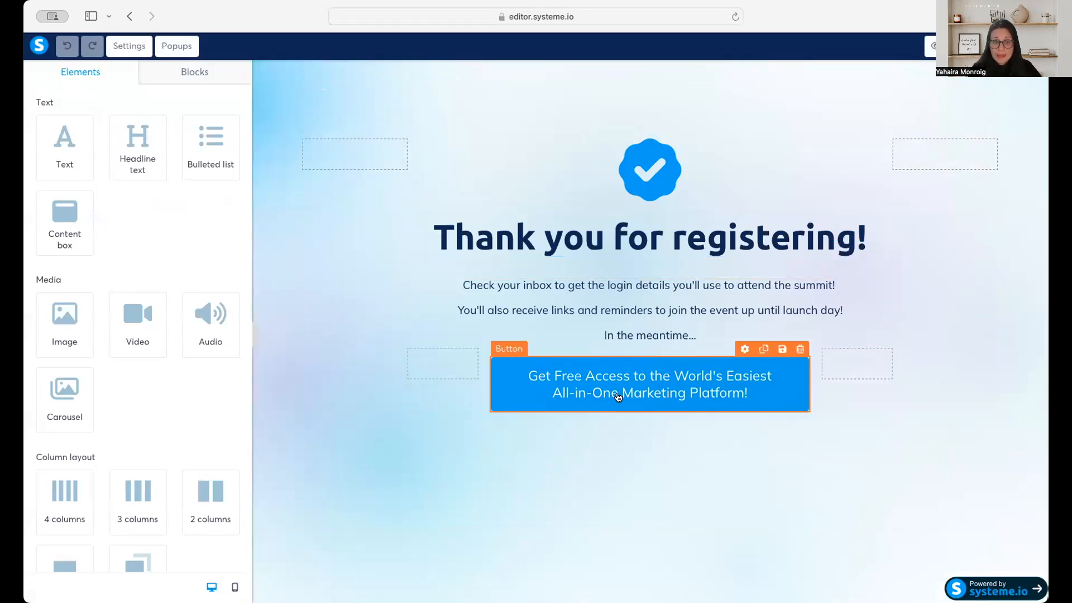
left_click(674, 190)
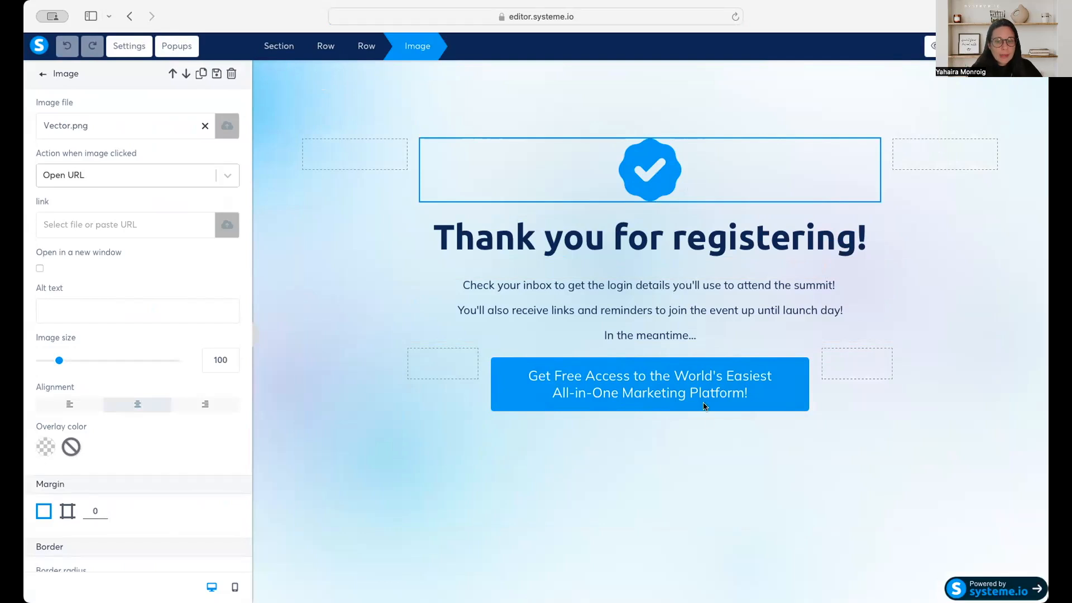
left_click(780, 413)
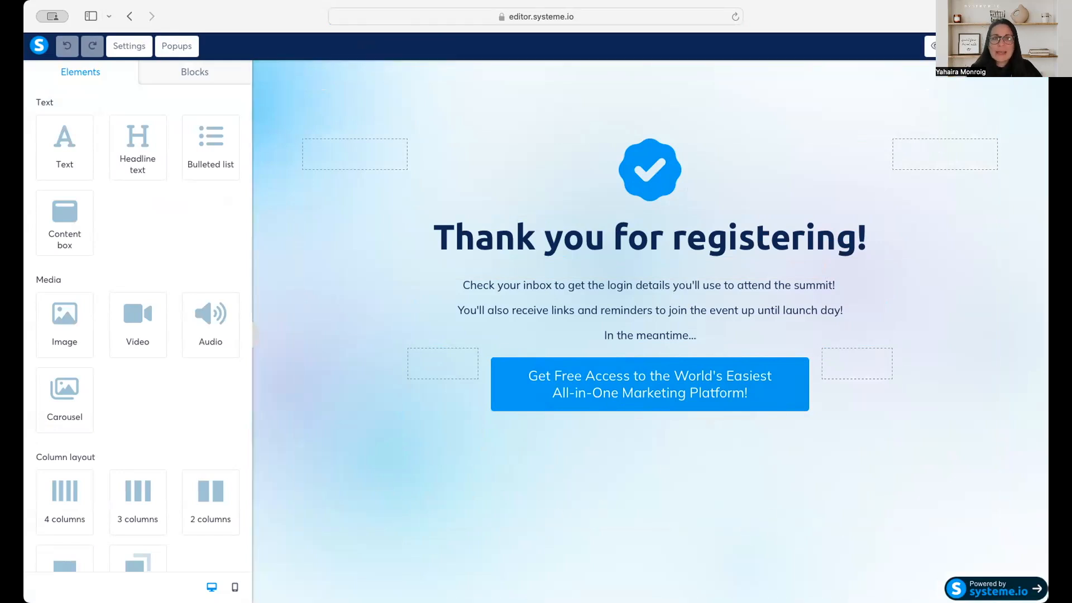
Try adding a section below the thank-you content and delete the empty row inside it.
scroll(176, 389, "down", 2)
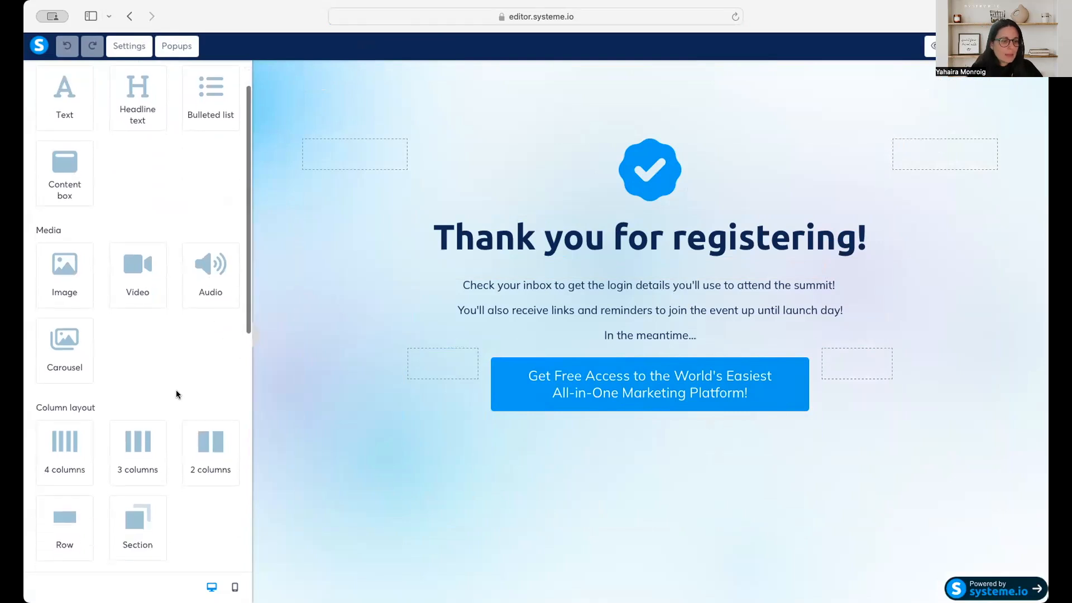
left_click_drag(152, 519, 376, 521)
scroll(330, 478, "down", 3)
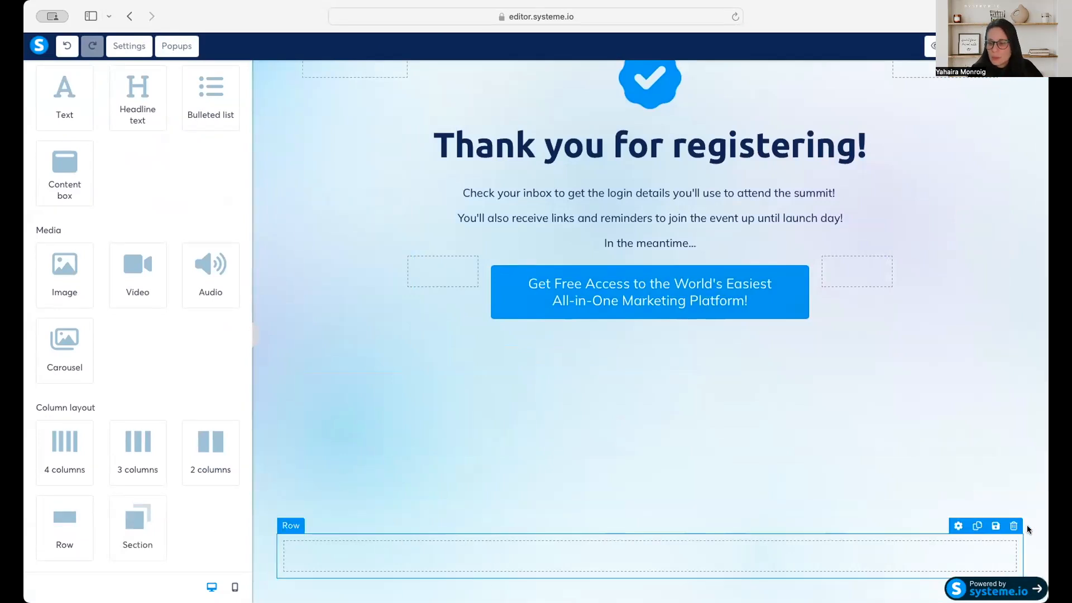
left_click(1013, 526)
left_click(647, 318)
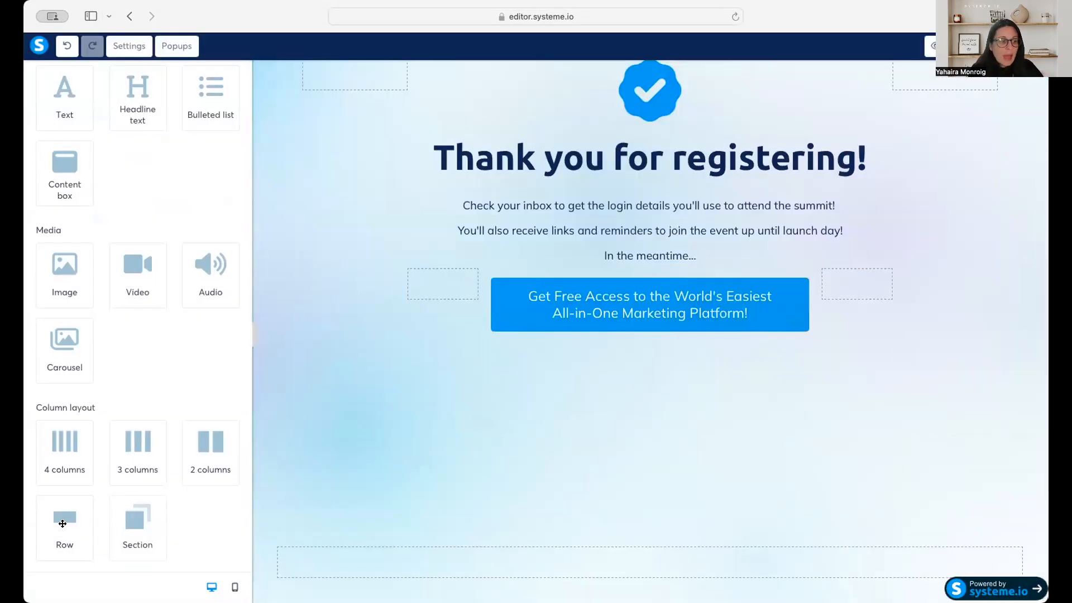
Try placing a single-column row below the thank-you content and delete it.
left_click_drag(64, 519, 541, 390)
left_click(992, 438)
left_click(650, 320)
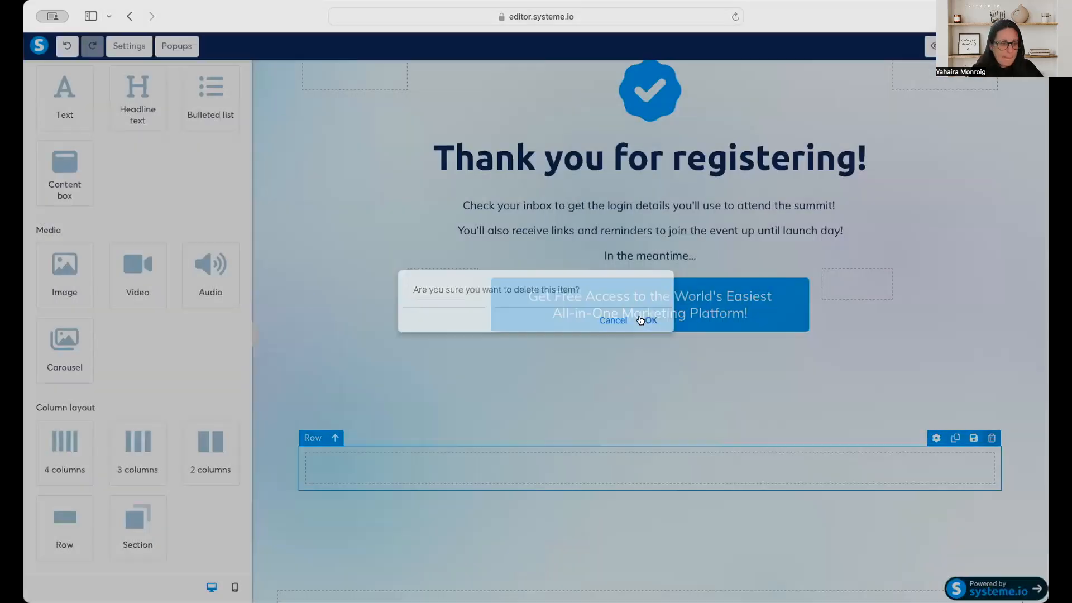
Add a 3-column row beneath the blue call-to-action button.
mouse_move(208, 439)
left_mouse_down()
mouse_move(434, 426)
mouse_move(202, 442)
left_mouse_up()
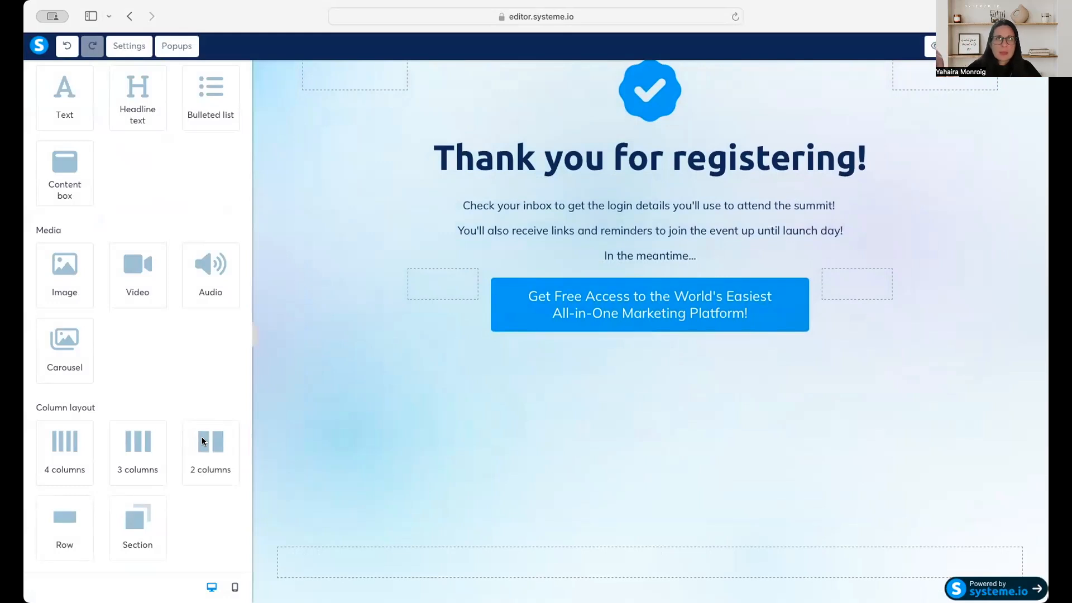
left_click_drag(142, 442, 574, 378)
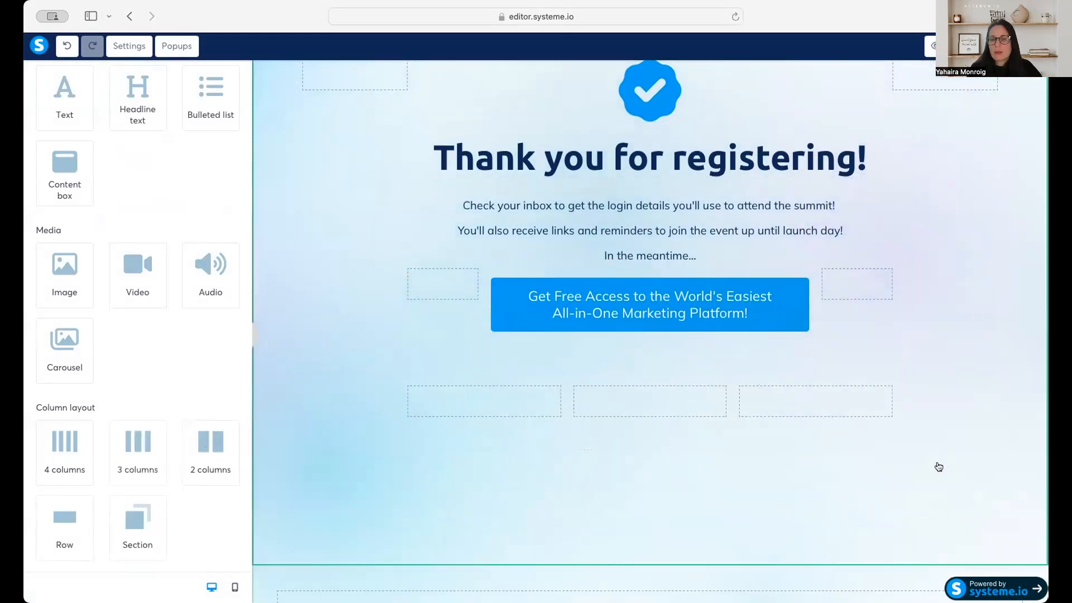
scroll(702, 377, "up", 1)
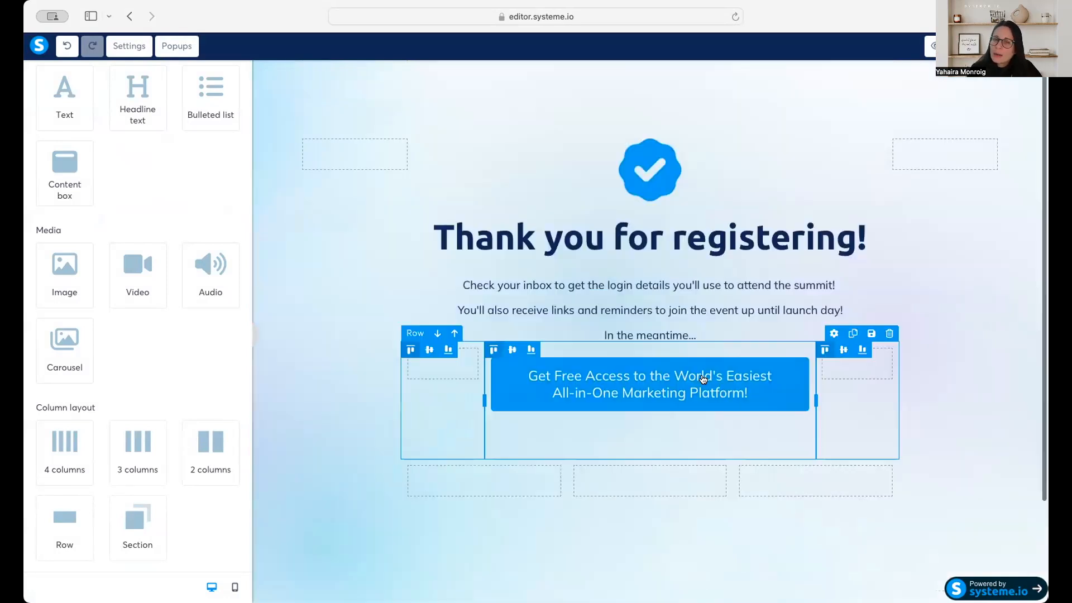
Delete the empty section added at the end of the thank-you page.
scroll(705, 391, "down", 2)
scroll(708, 403, "down", 1)
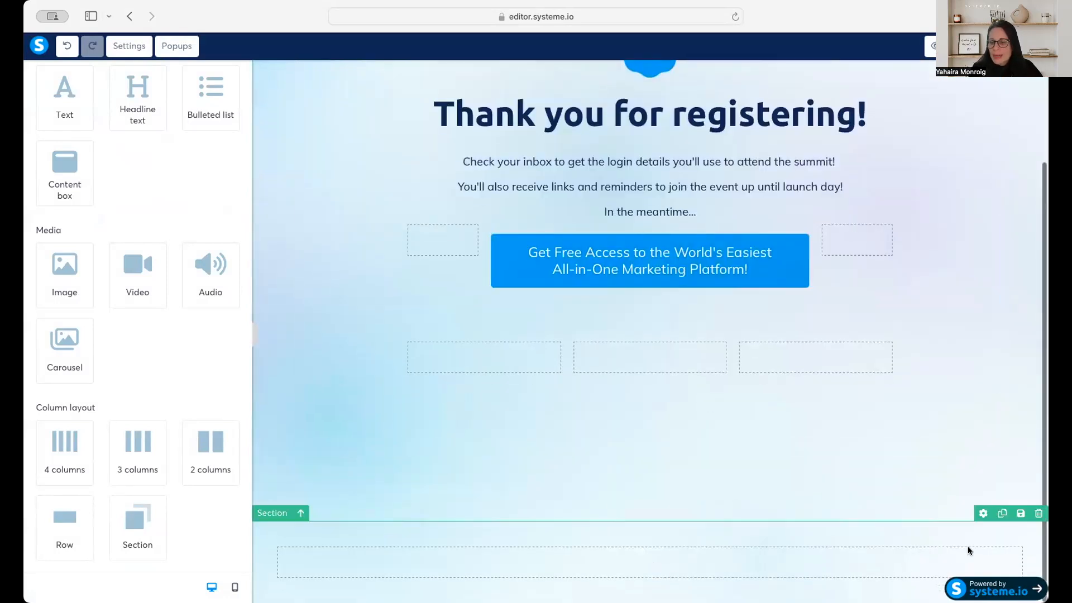
left_click(1034, 514)
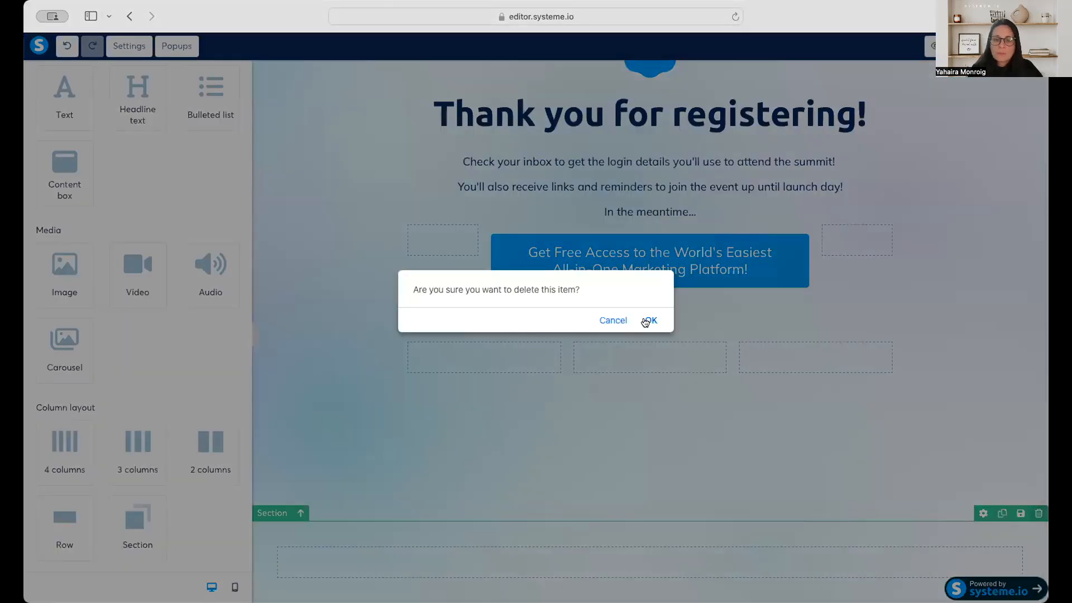
left_click(648, 320)
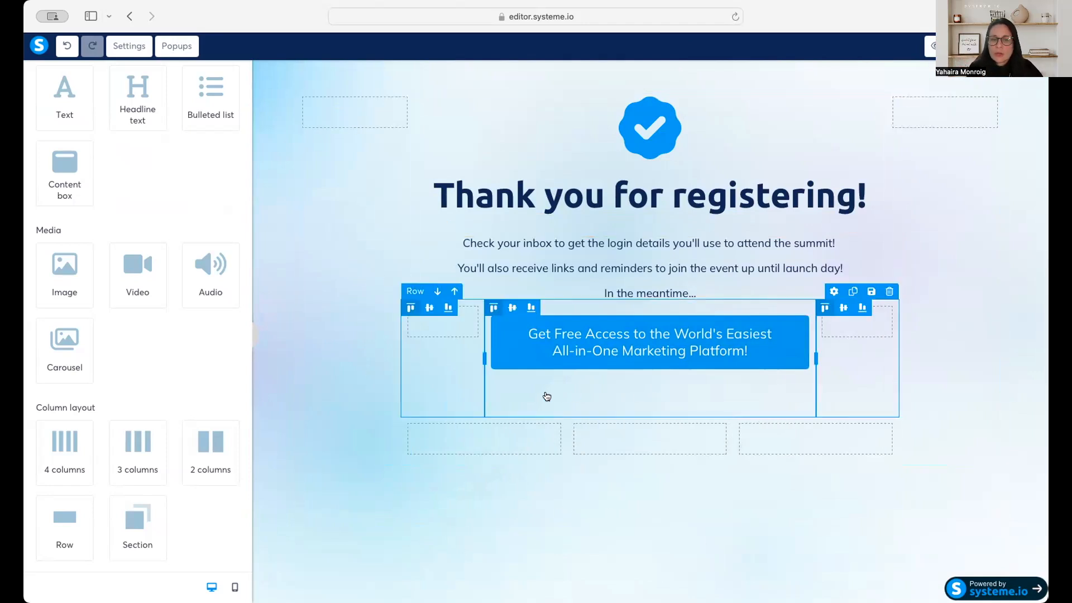
Add a text element directly below the blue button, in the same middle column.
scroll(89, 261, "up", 2)
left_click_drag(64, 145, 621, 400)
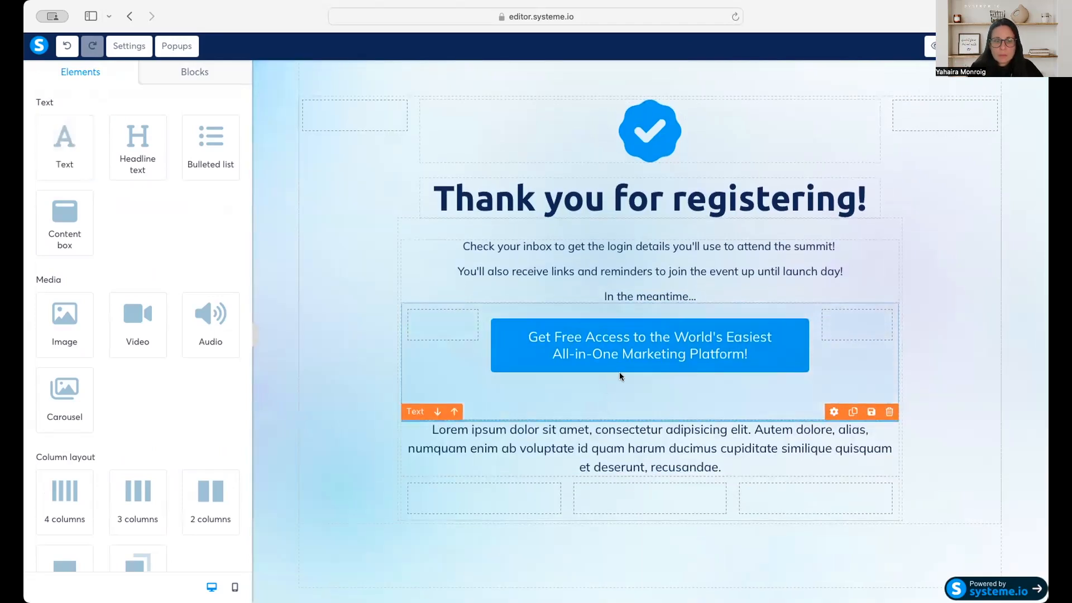
left_click_drag(619, 373, 639, 366)
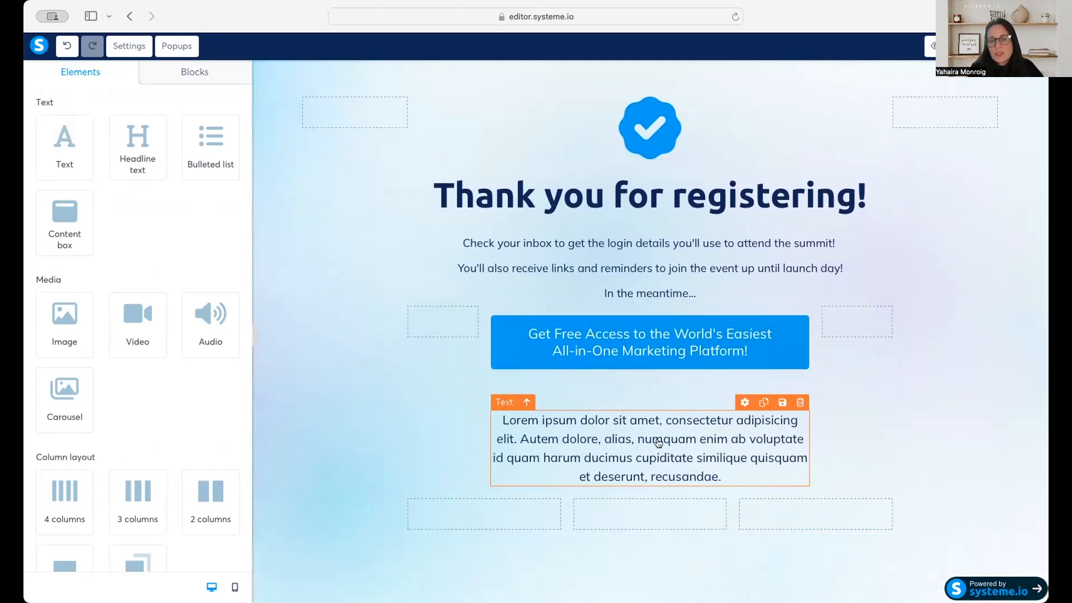
Replace the new text element's placeholder with "Follow Me on My Instagram".
left_click(659, 443)
triple_click(652, 431)
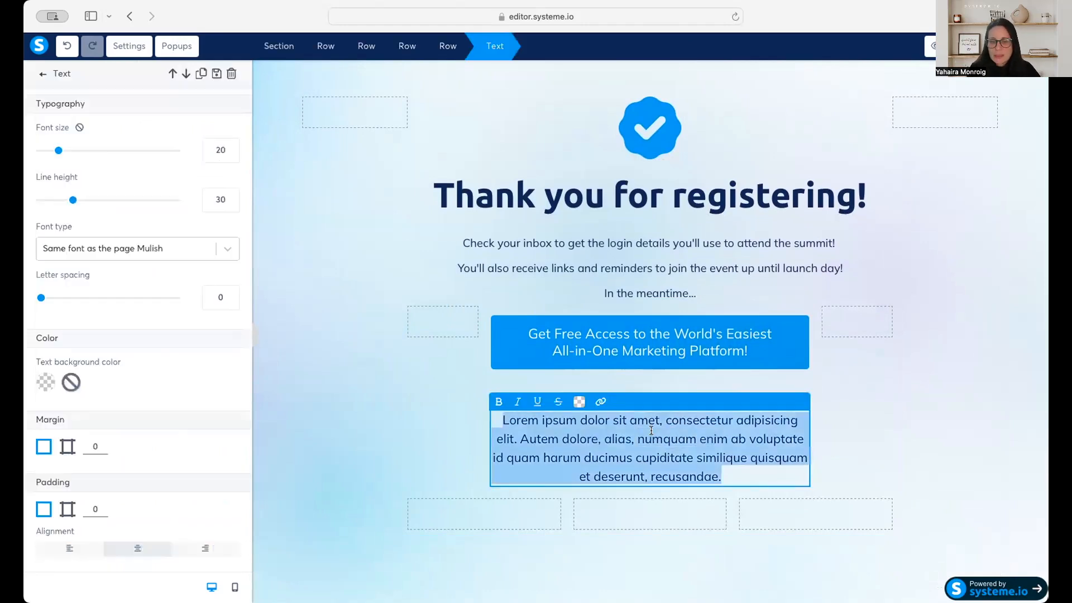
type("F")
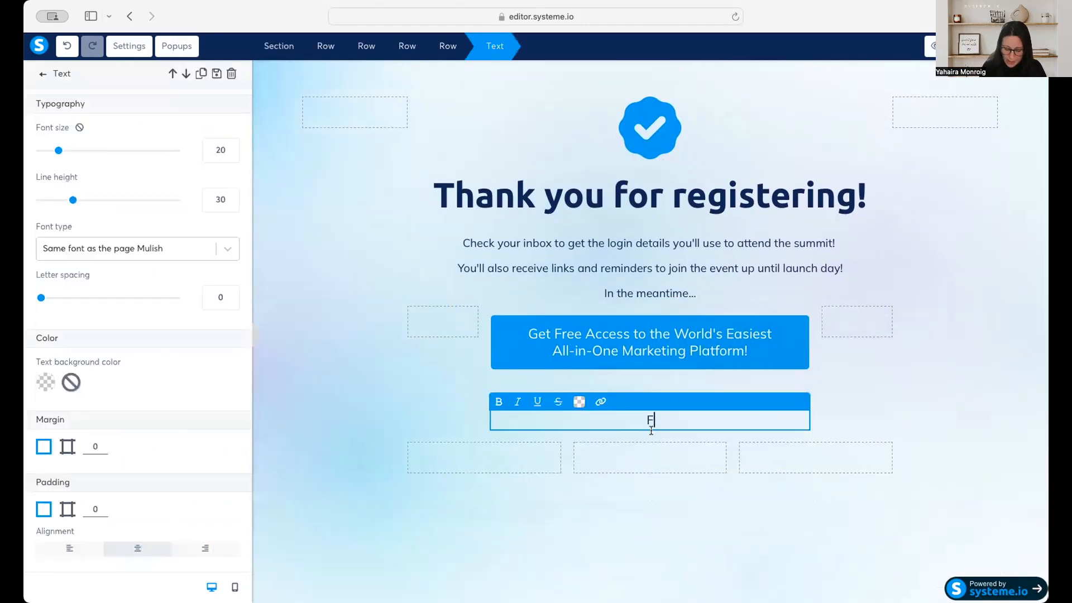
type("ollow Me on m")
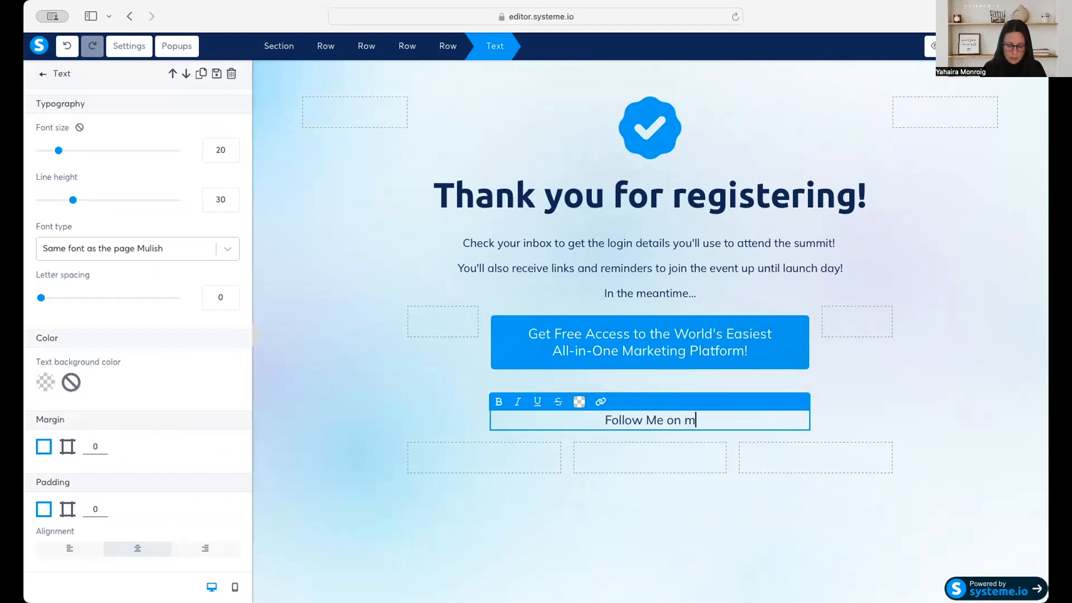
key("BackSpace")
type("My ")
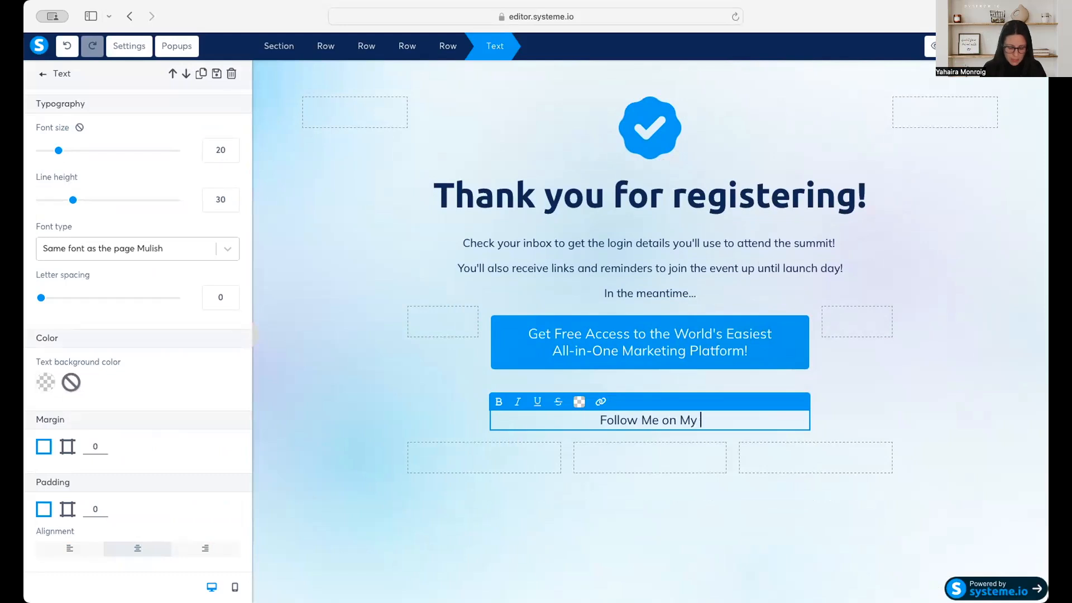
type("In")
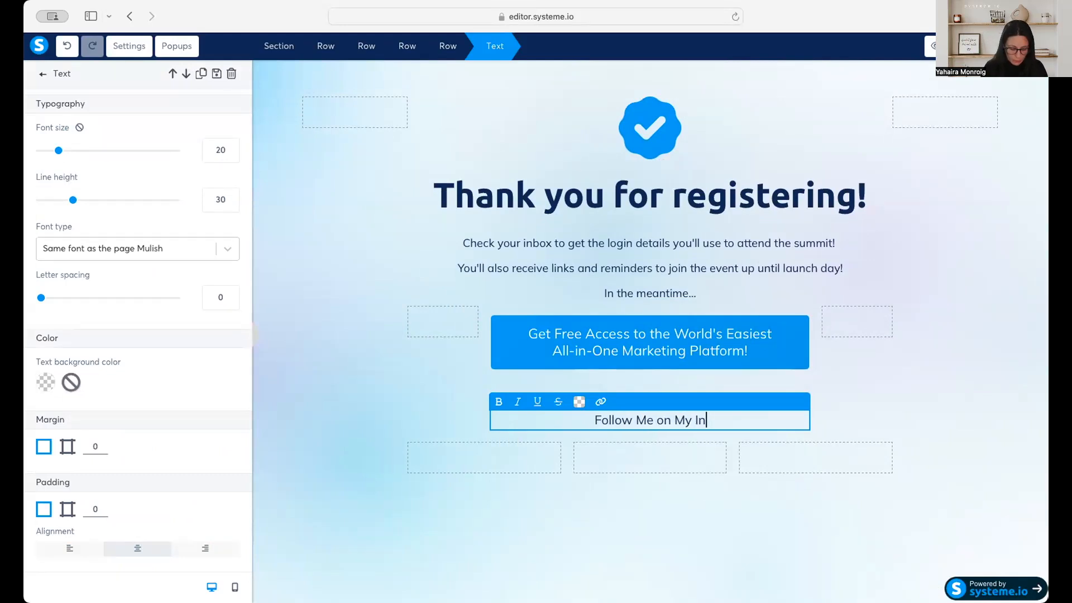
type("stagram")
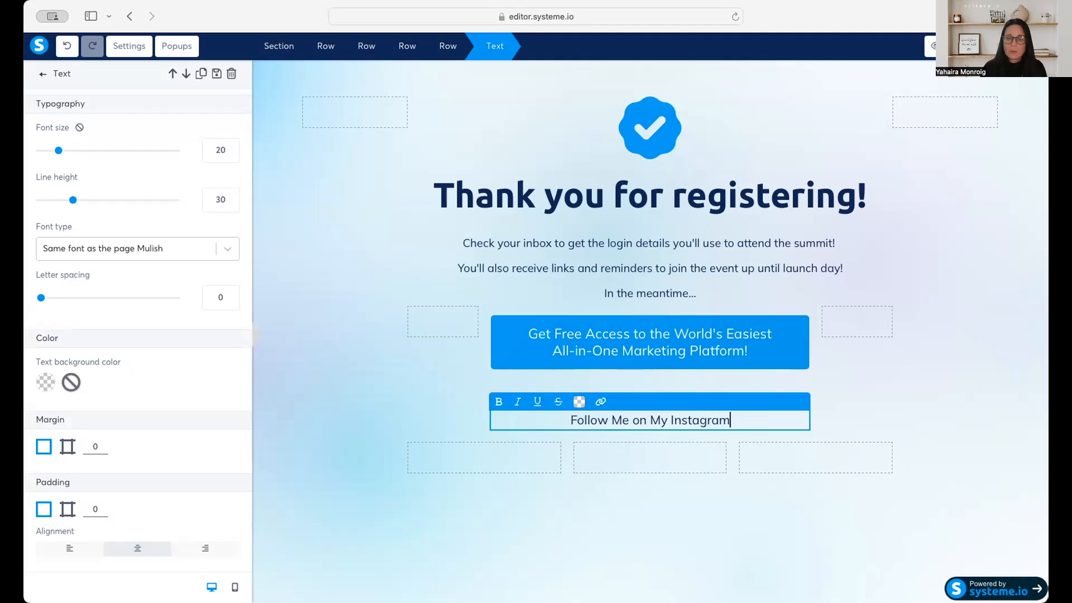
left_click(789, 434)
left_click(697, 422)
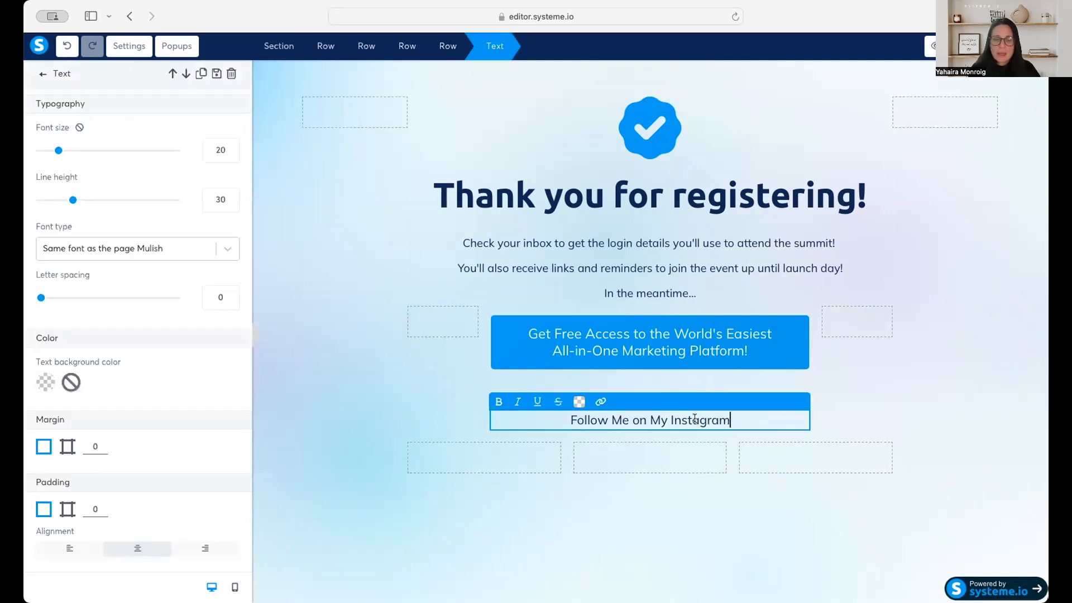
left_click(881, 483)
left_click(803, 419)
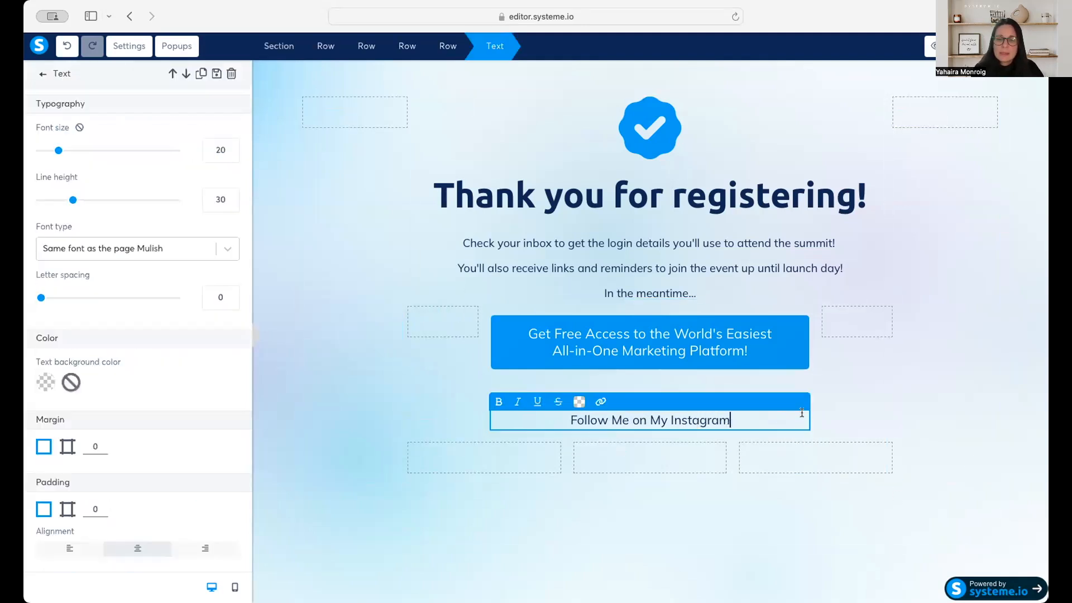
Check the Instagram text's margin and padding, and set the blue button's bottom margin to 22 to tighten the gap between them.
scroll(92, 441, "down", 5)
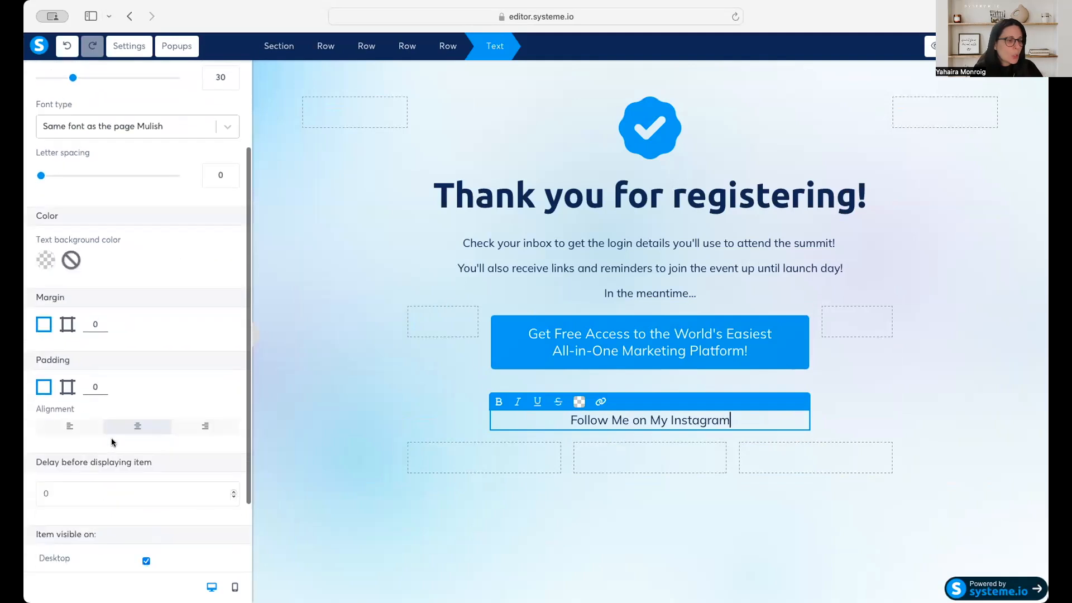
left_click(67, 311)
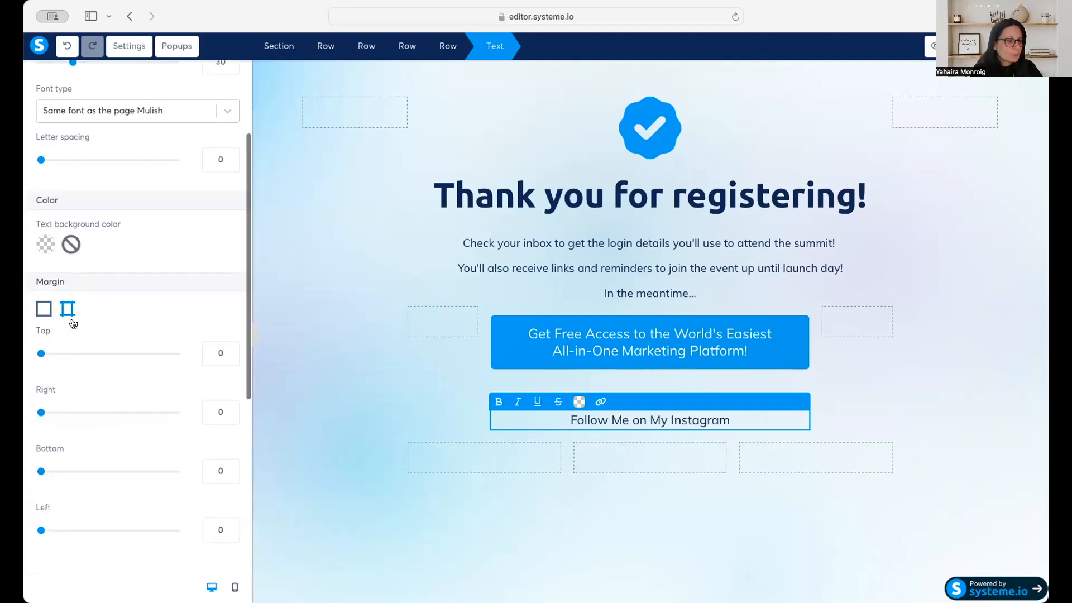
scroll(107, 437, "down", 8)
left_click(67, 379)
scroll(107, 422, "down", 10)
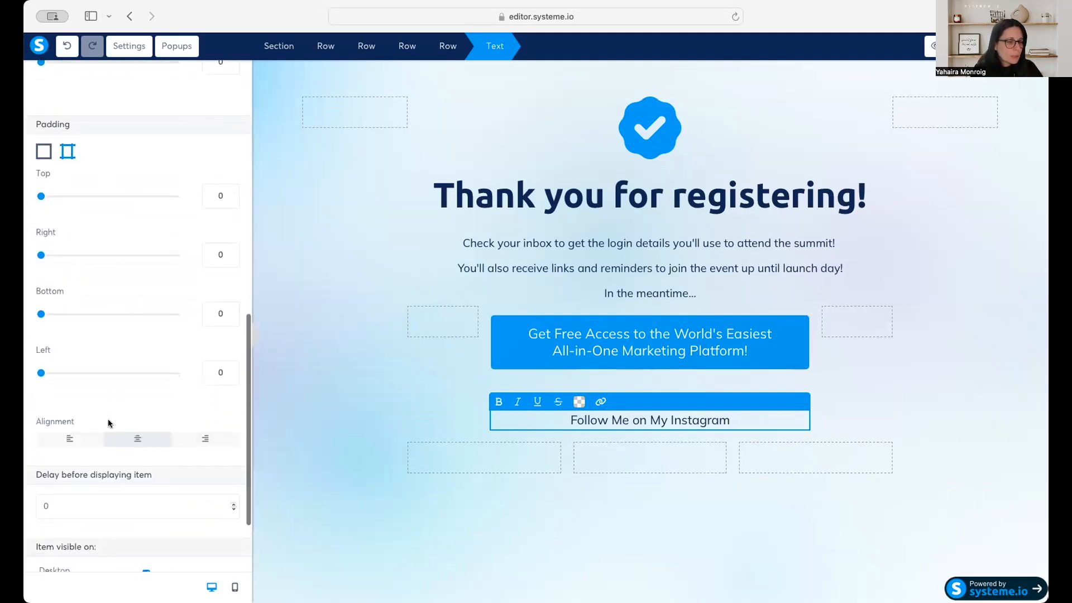
left_click(756, 361)
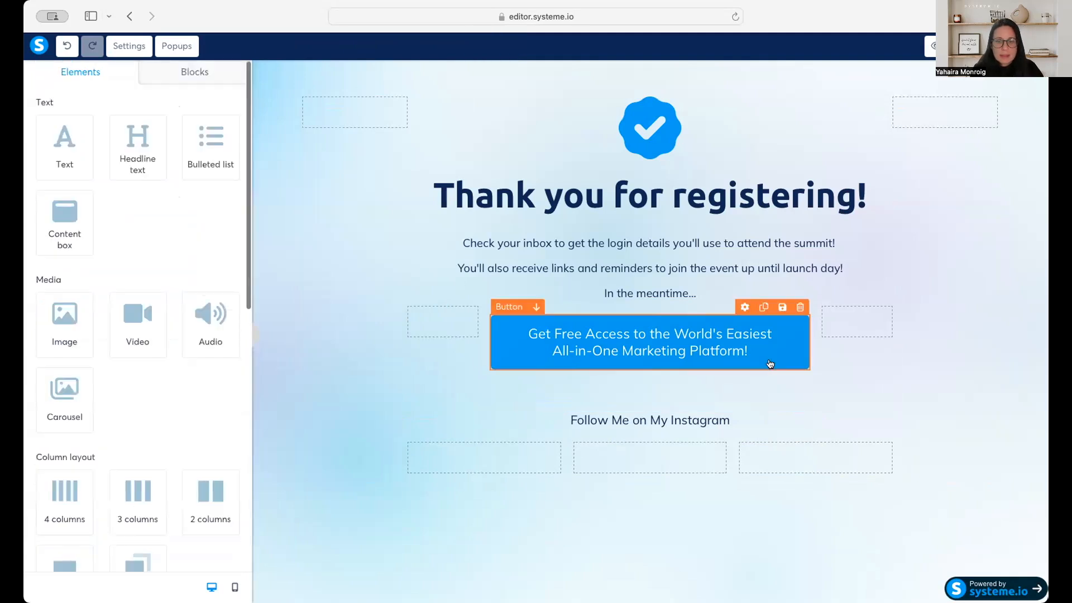
left_click_drag(85, 486, 55, 493)
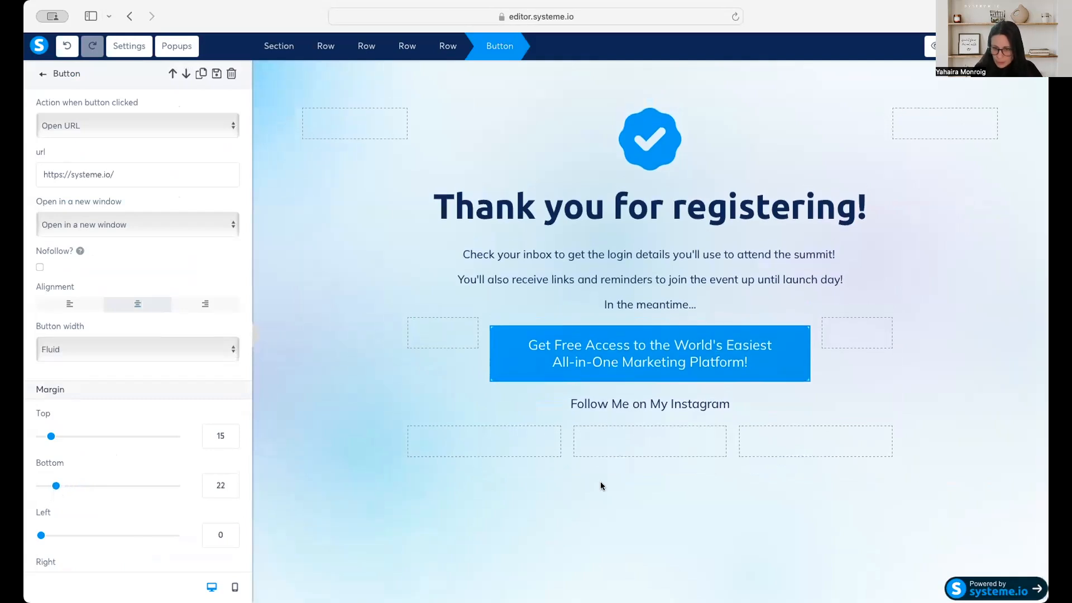
left_click(961, 430)
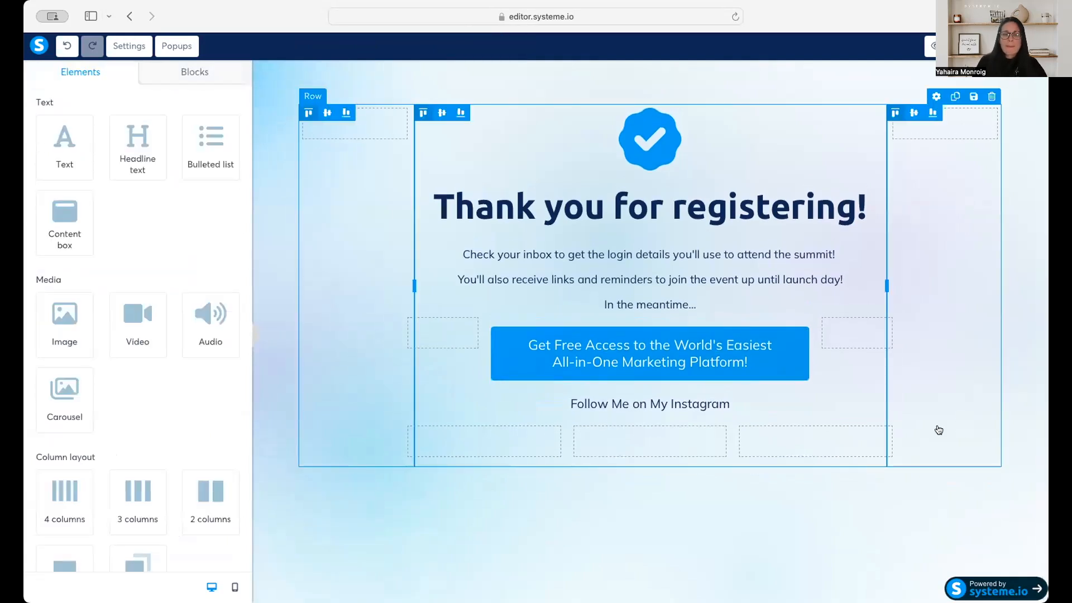
left_click(505, 449)
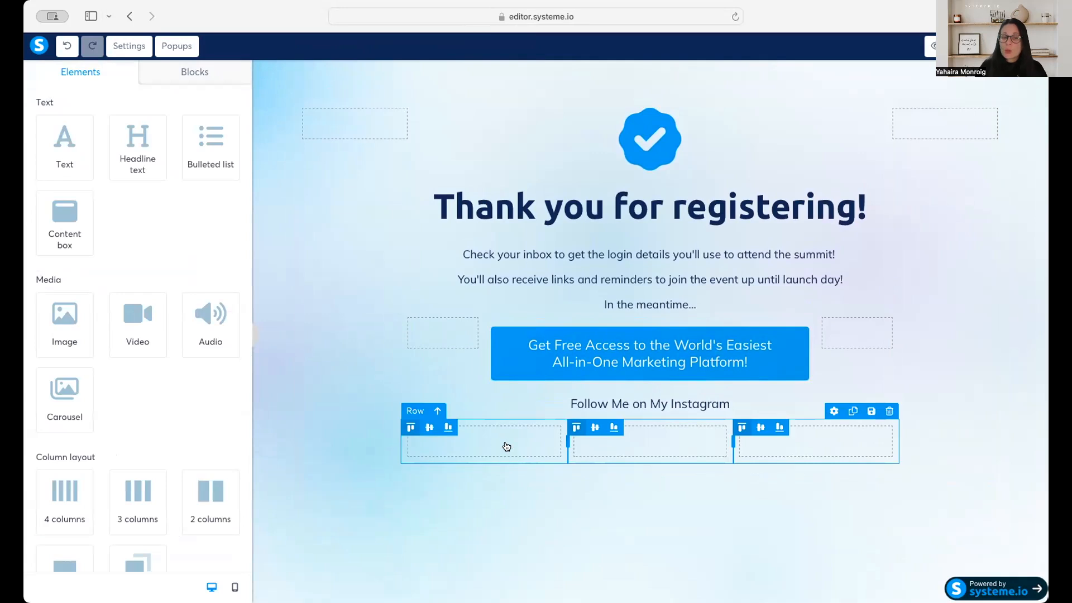